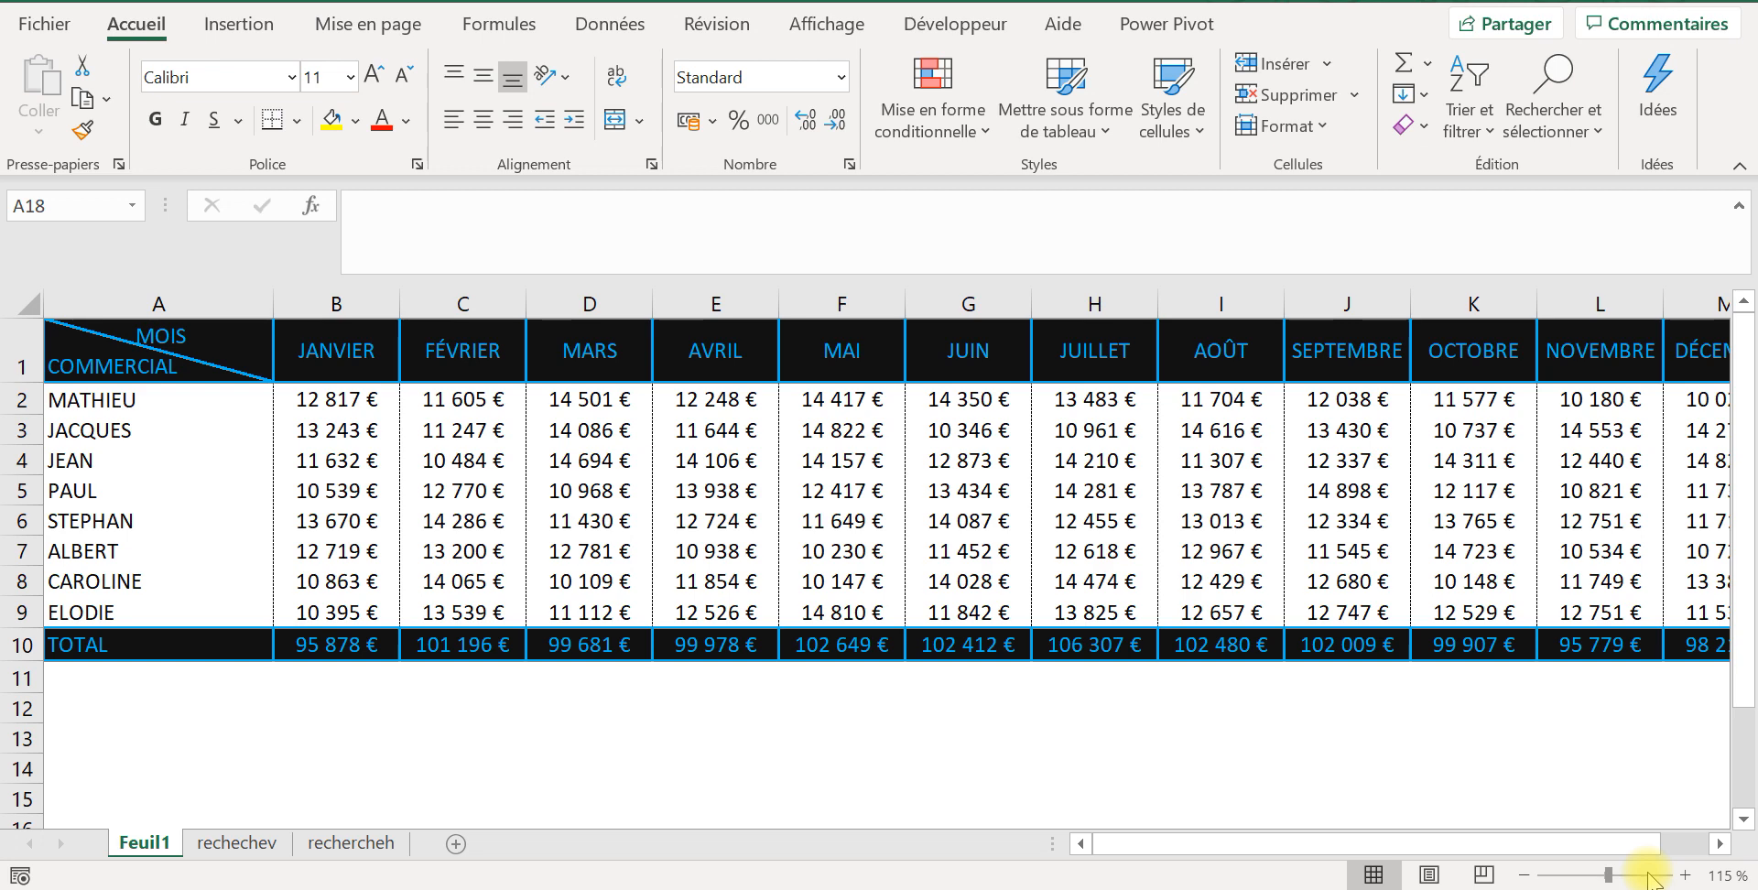
Step: Examine the salesperson rows and month columns on Feuil1, and the month lists on the rechechev and rechercheh sheets
left_click(128, 414)
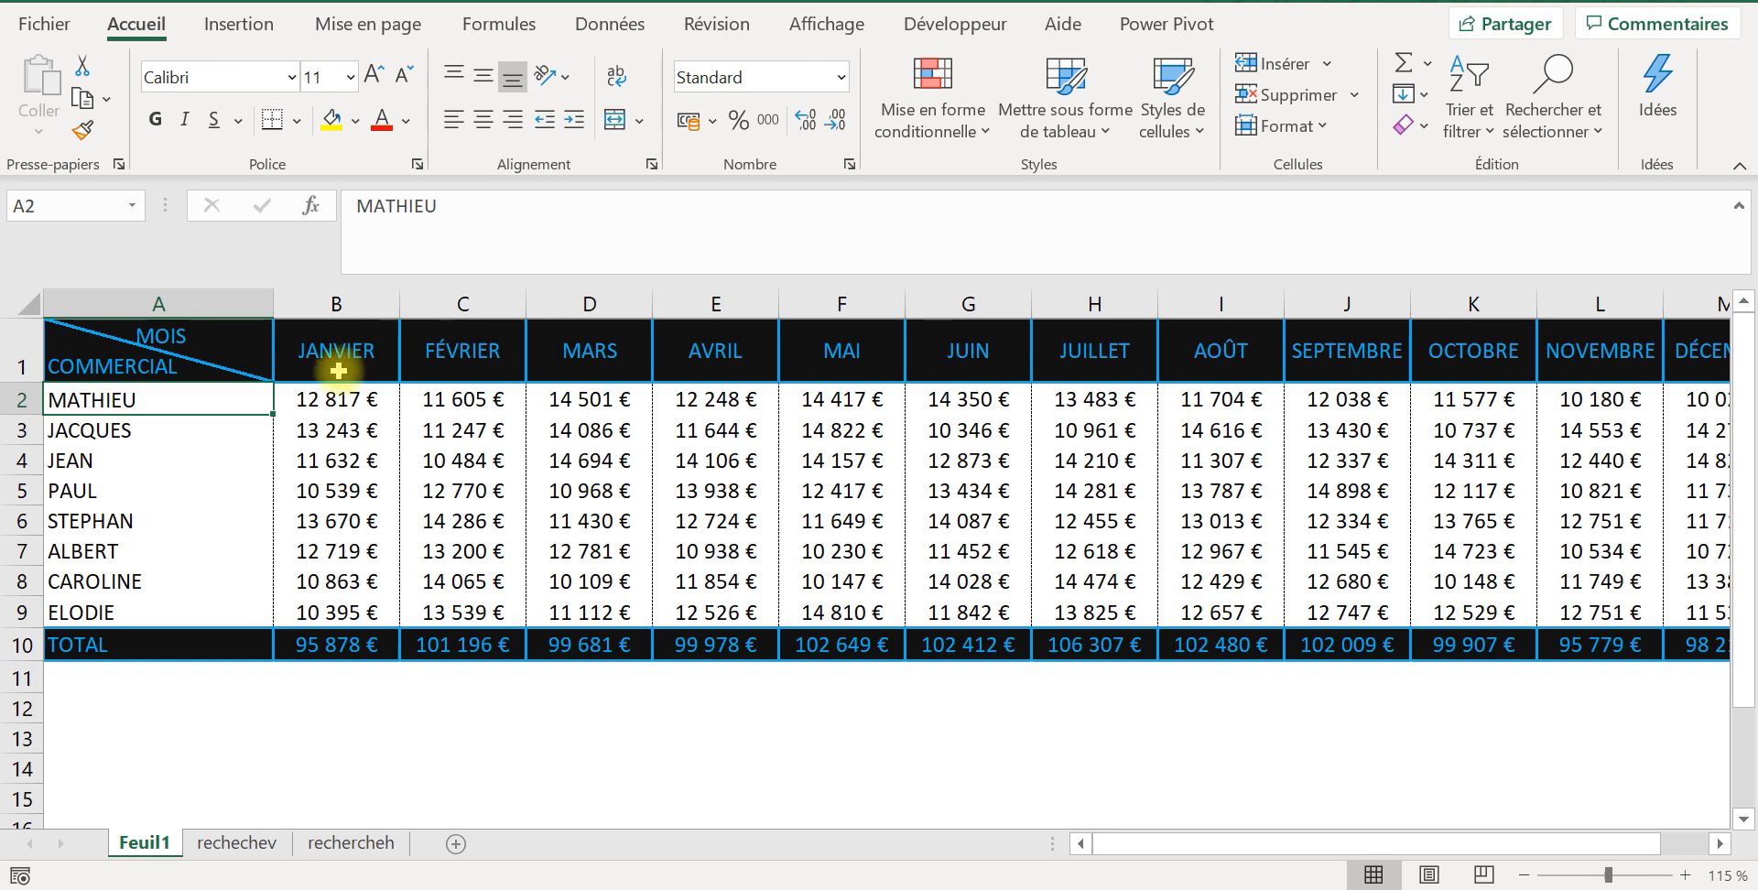
left_click(346, 341)
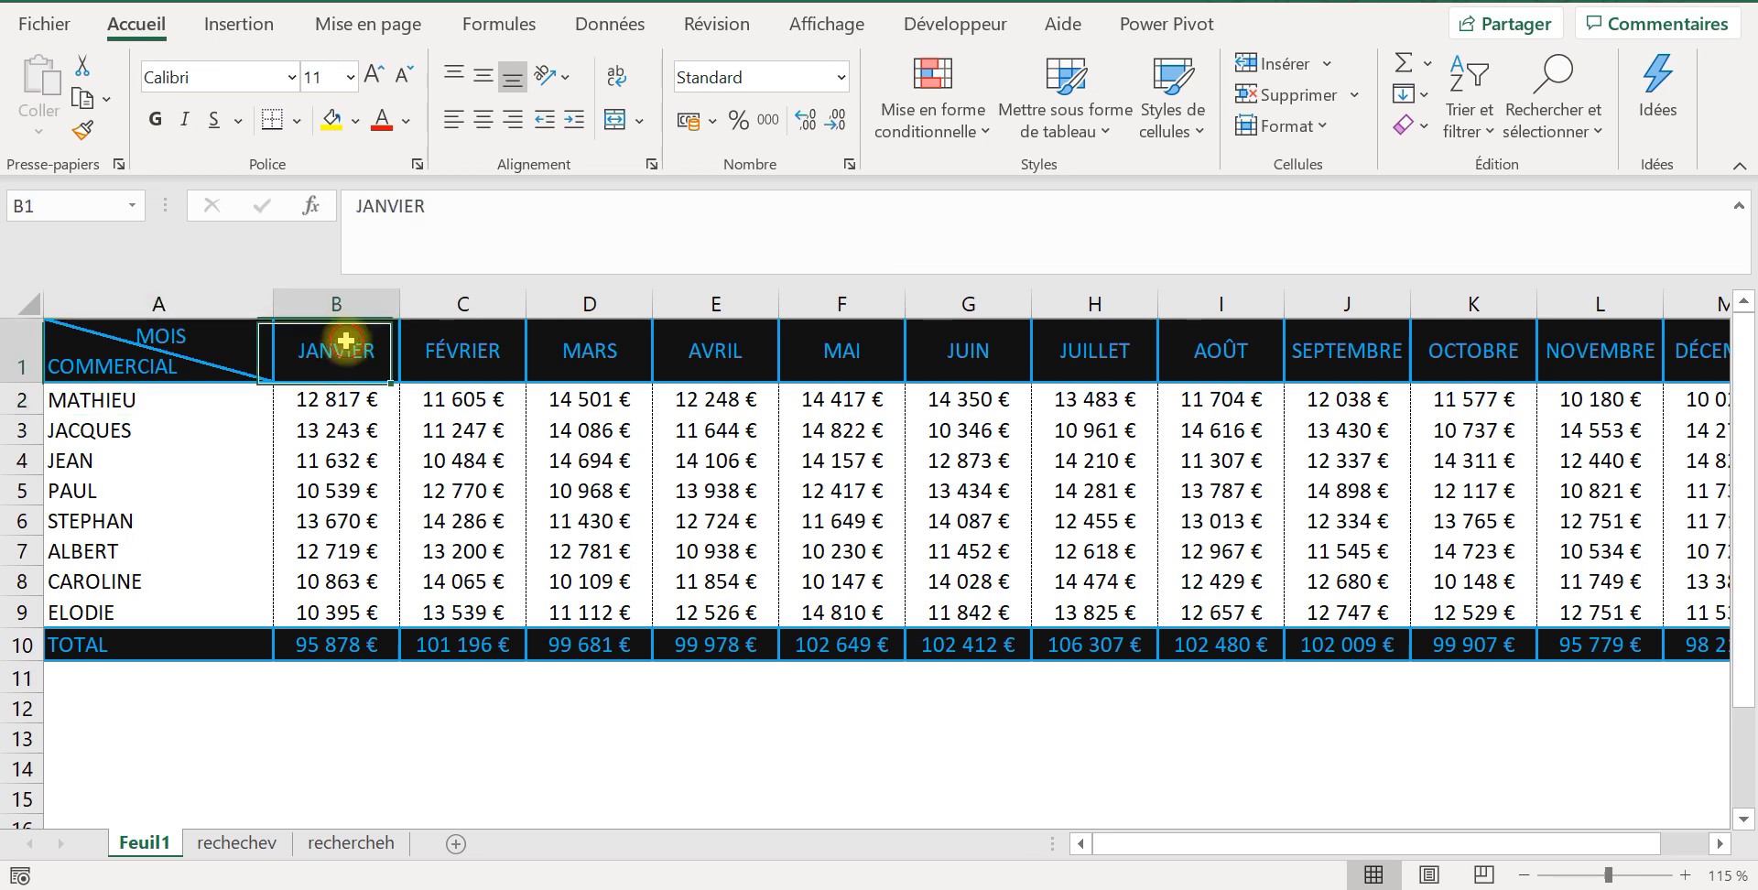
left_click(353, 544)
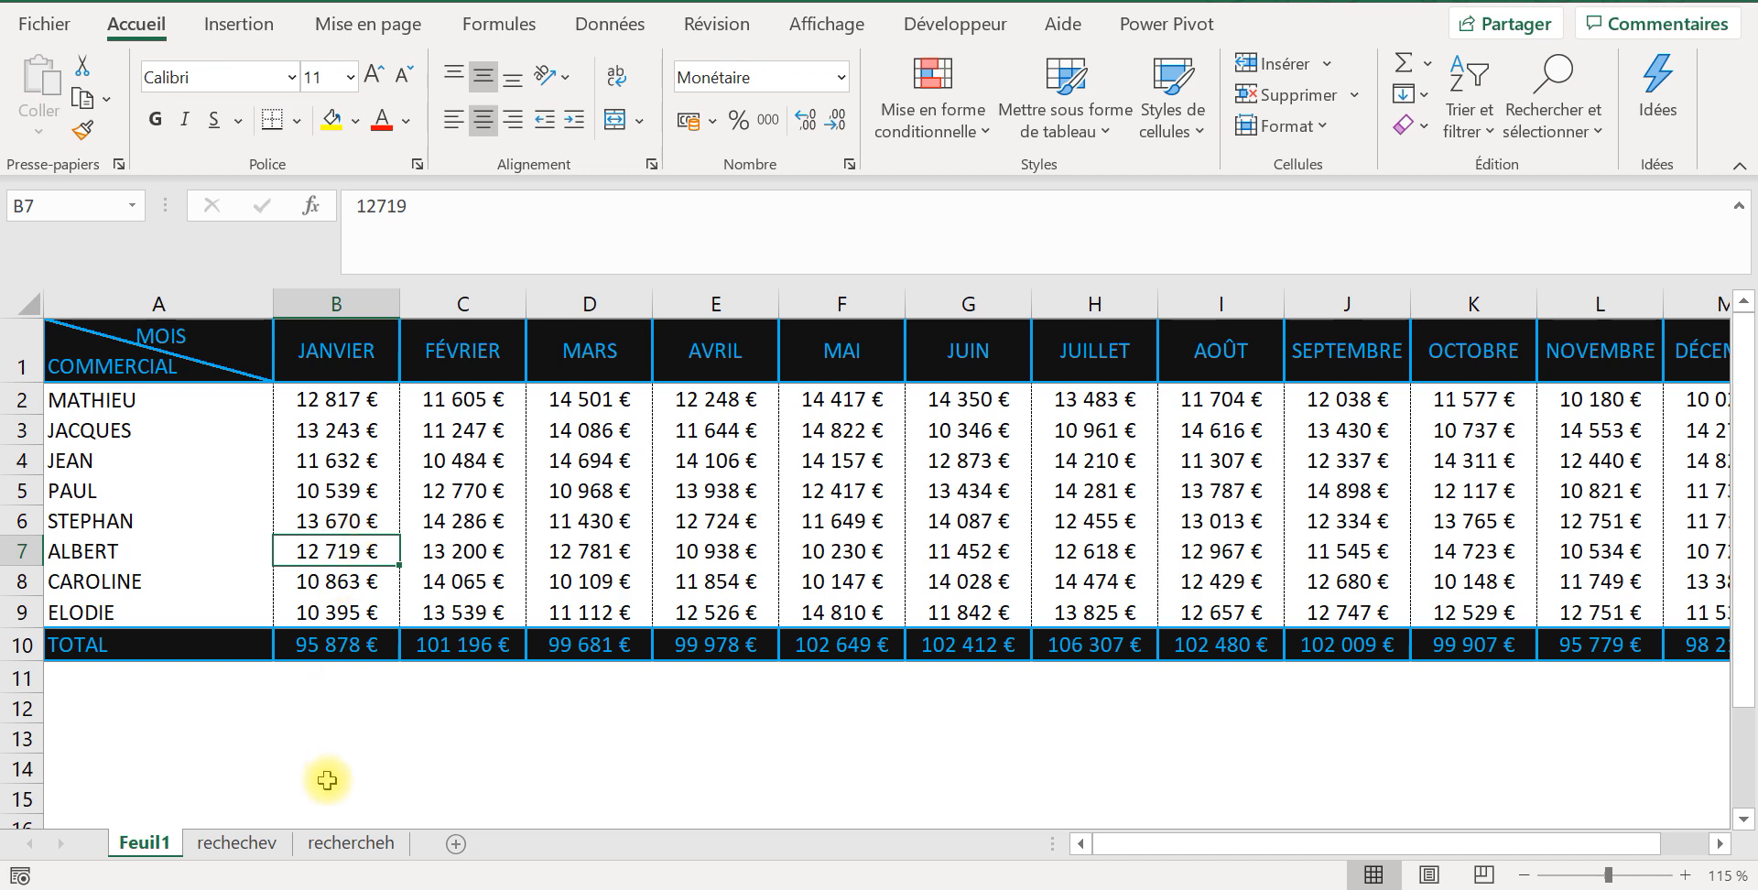
left_click(246, 844)
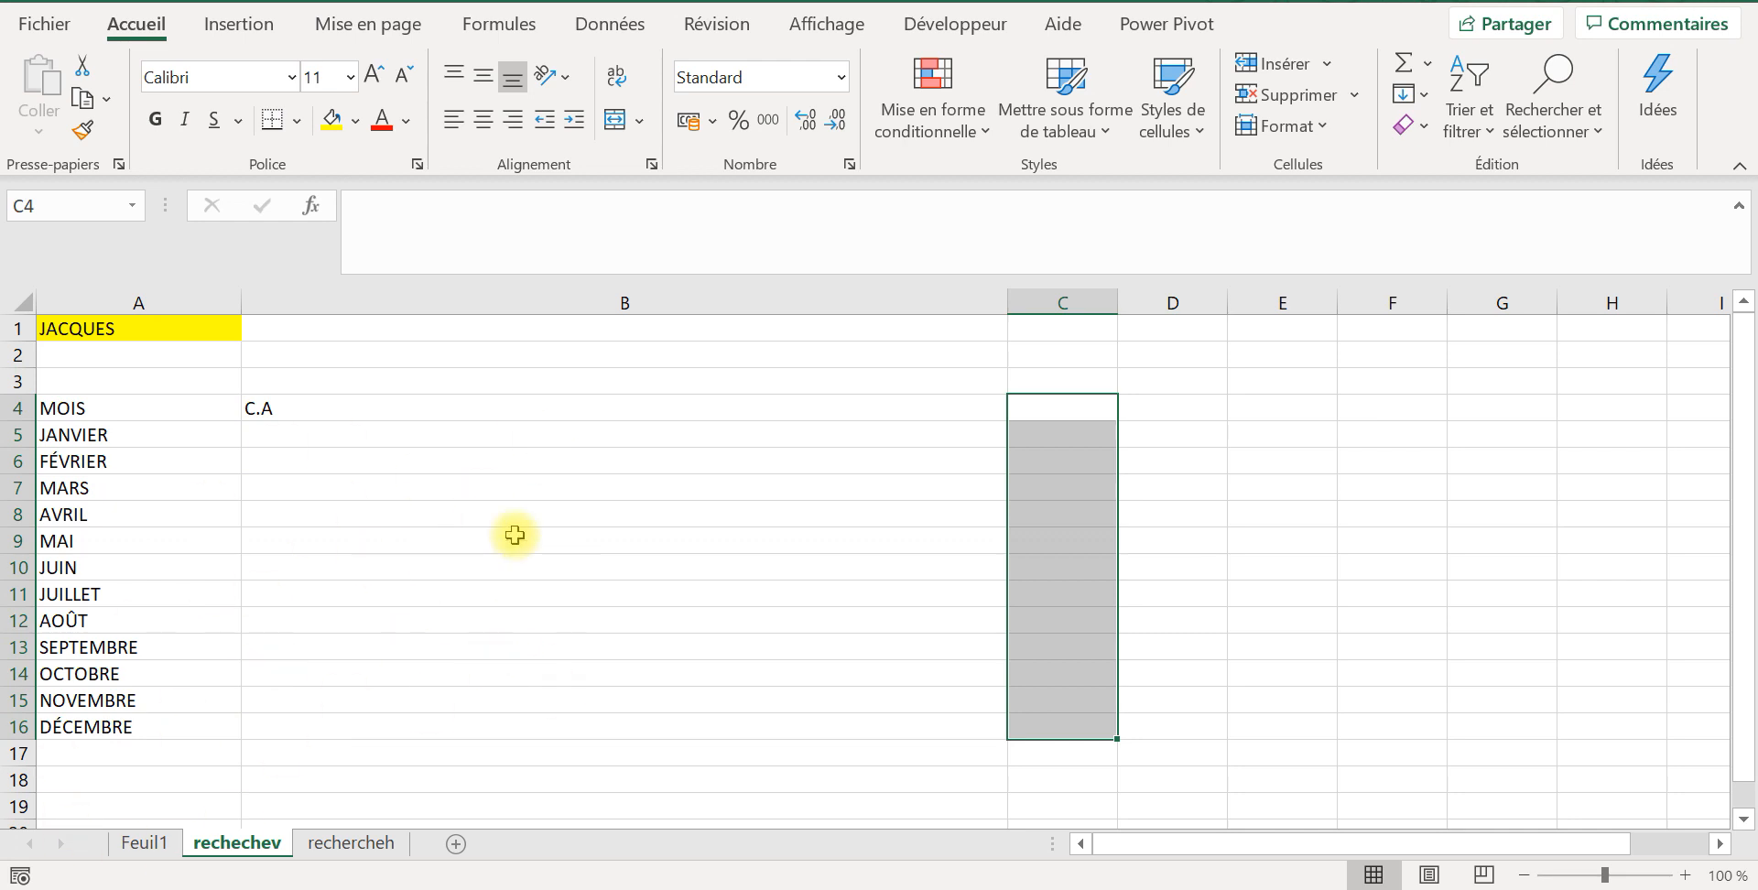
left_click(383, 859)
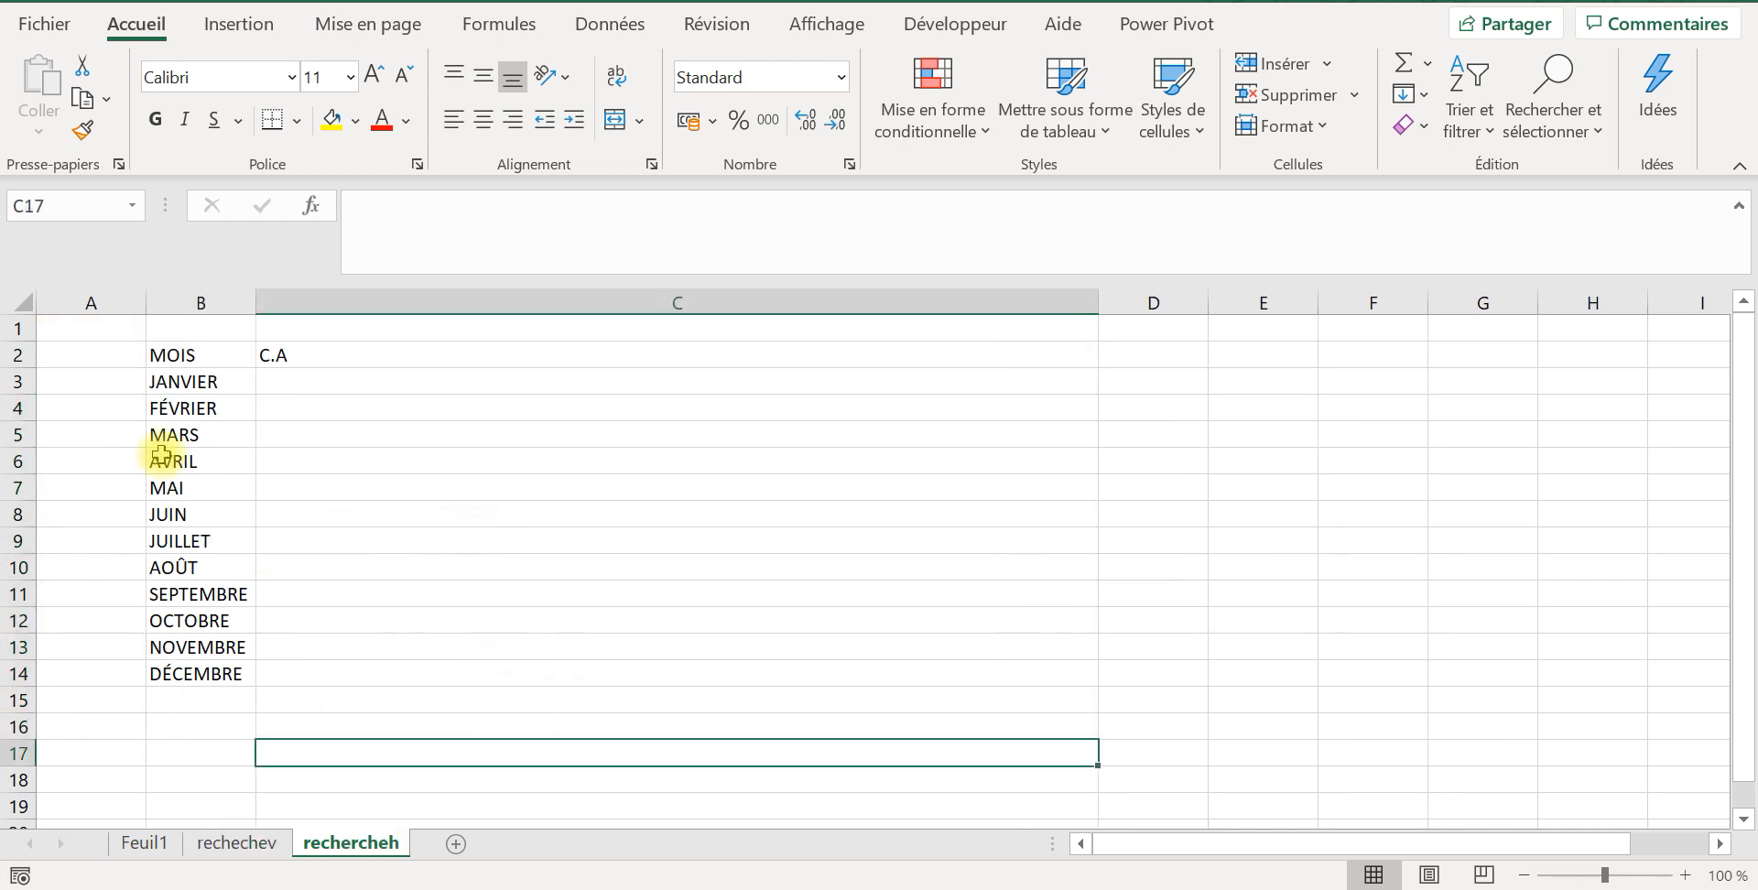
left_click(168, 846)
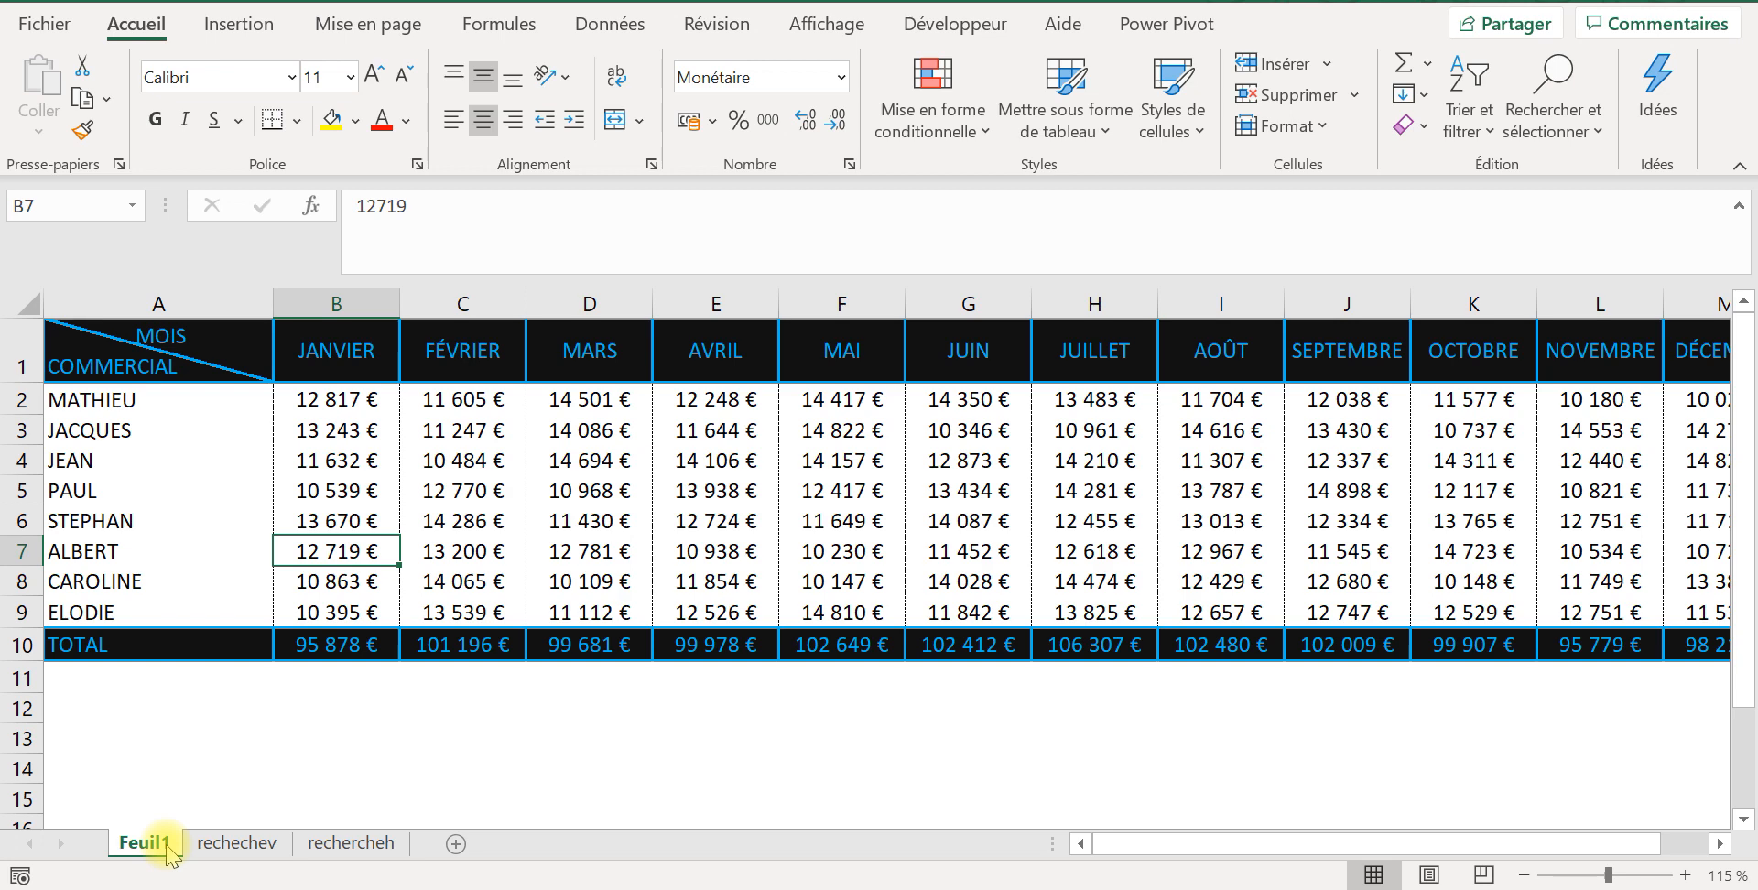
left_click(87, 335)
left_click(120, 430)
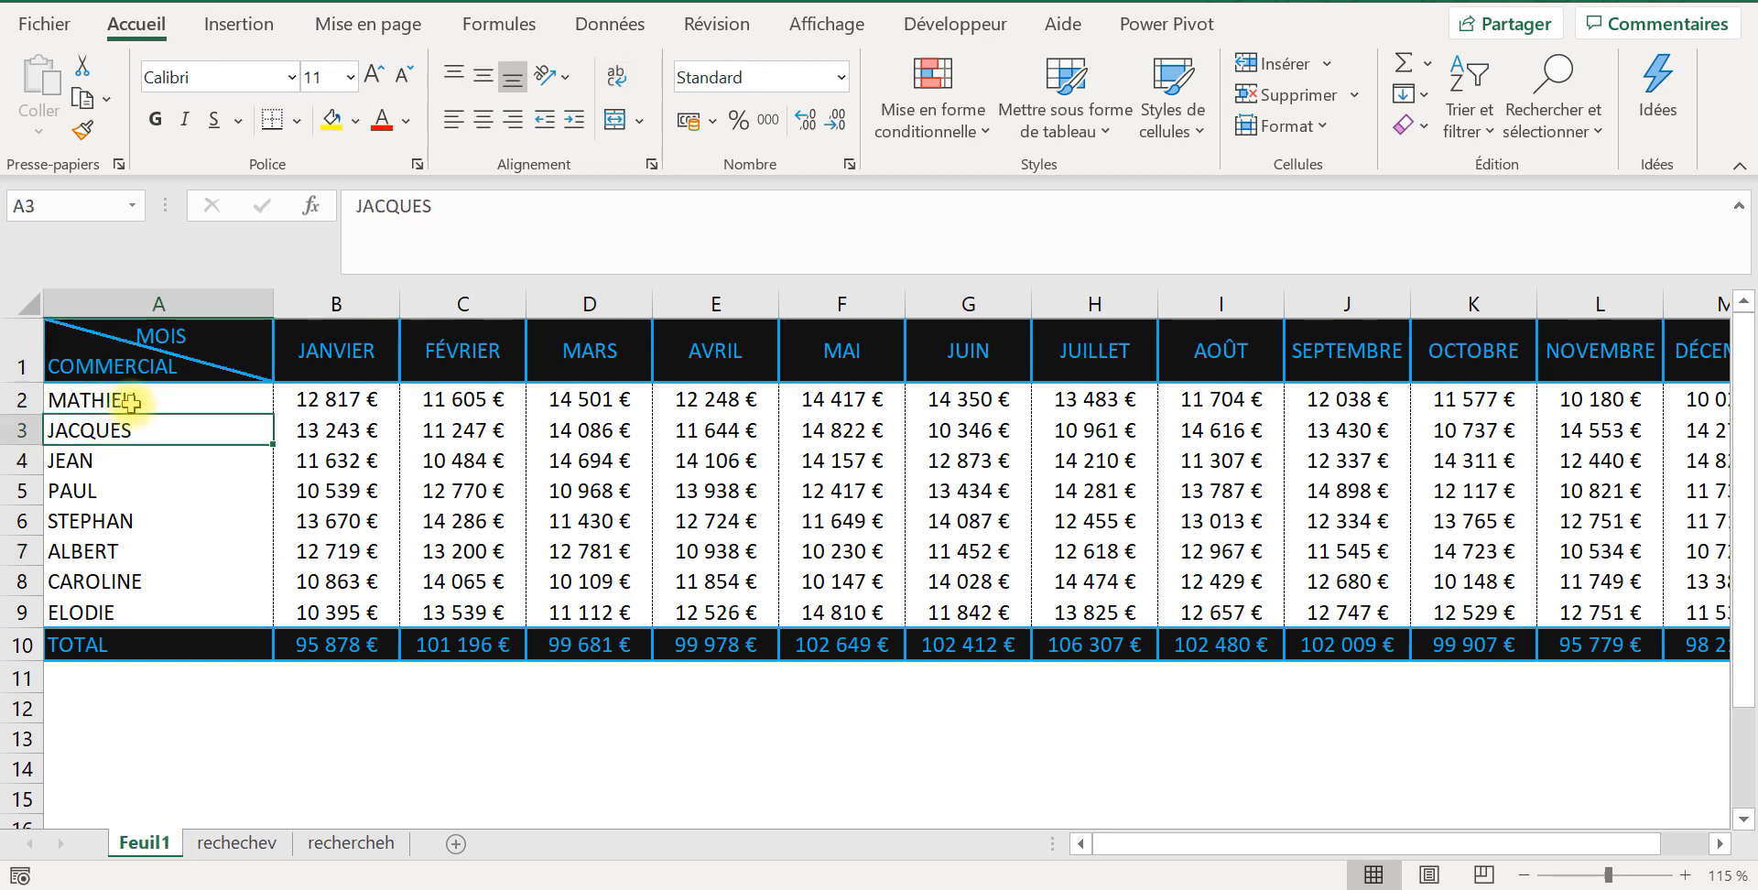
left_click(131, 402)
left_click(1424, 302)
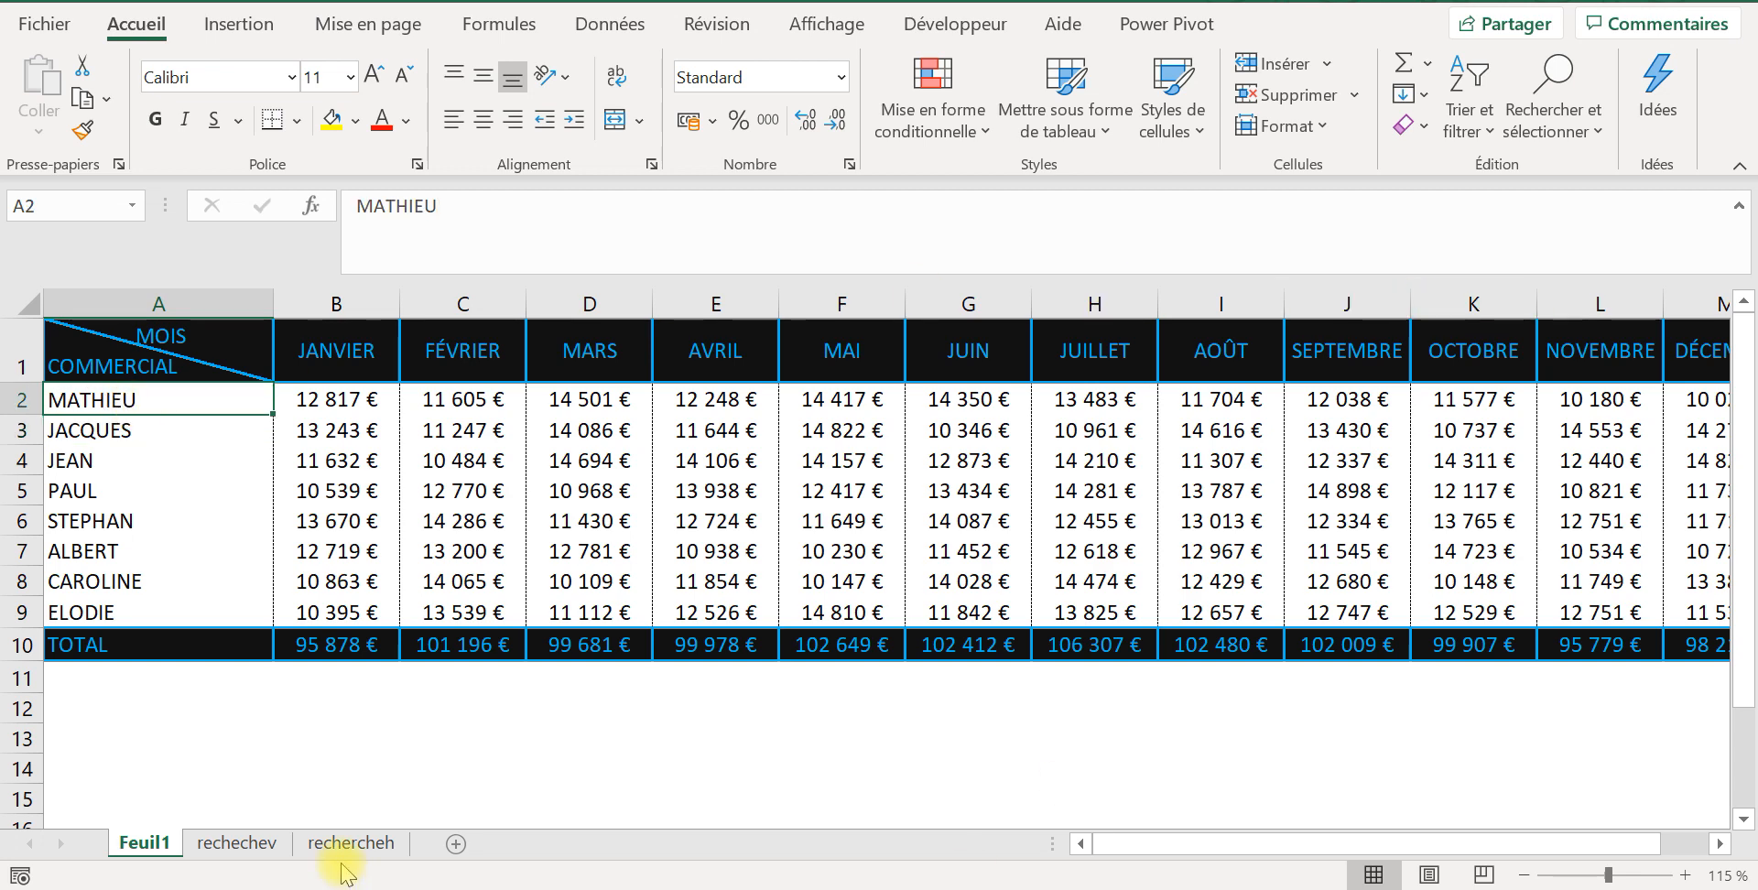
left_click(340, 331)
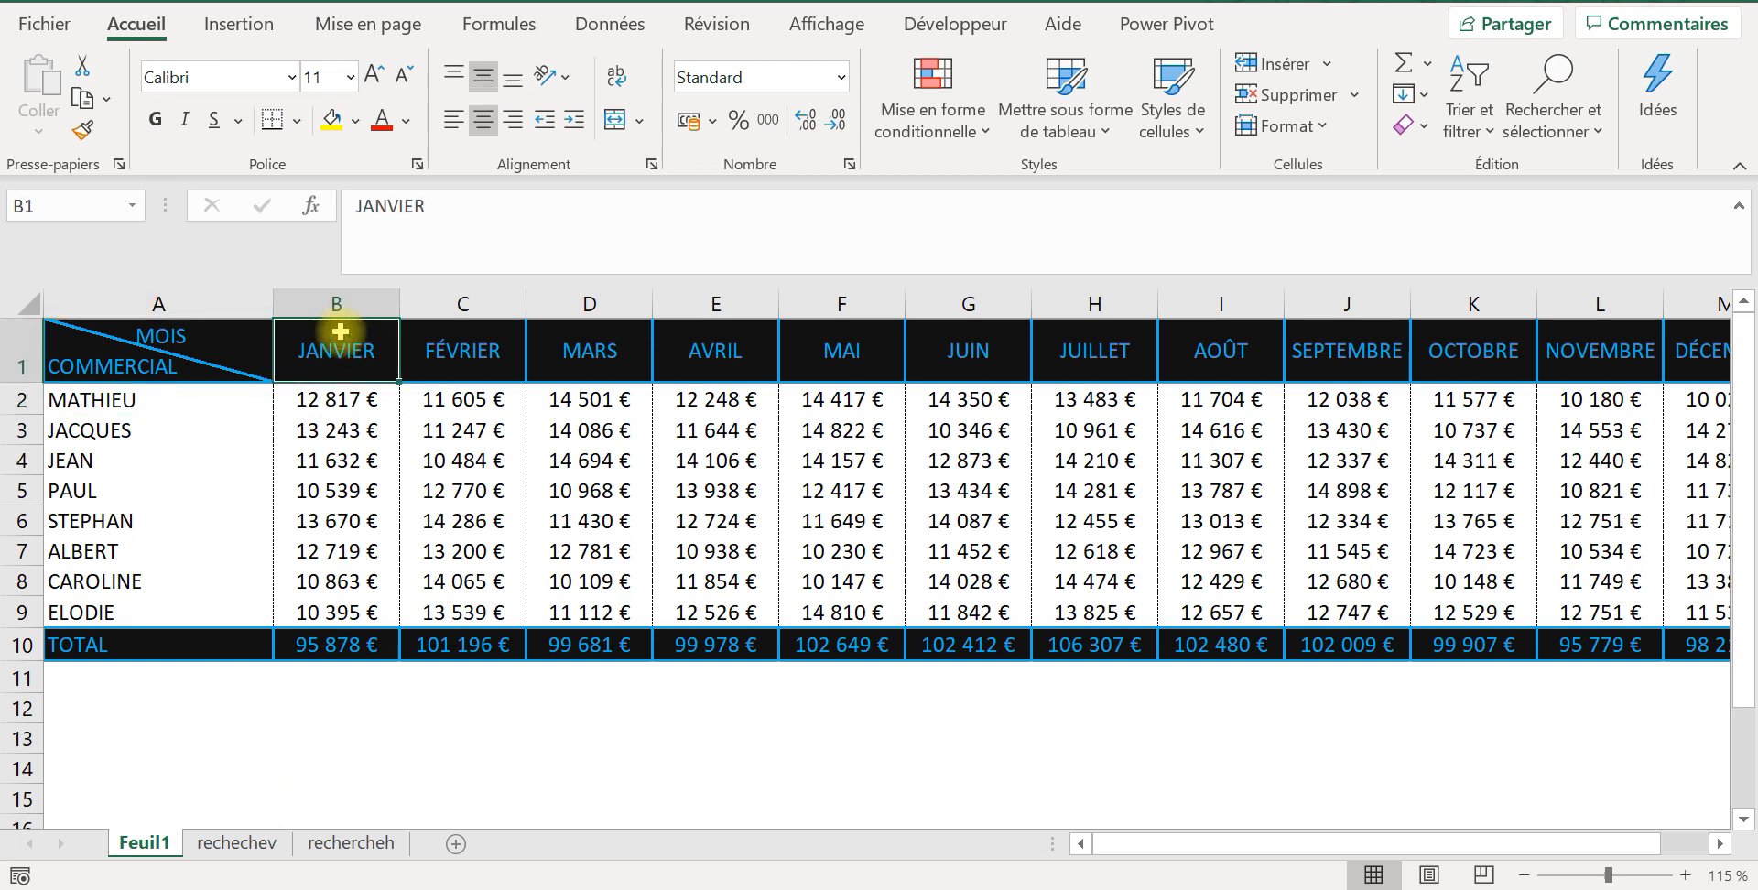
left_click(450, 345)
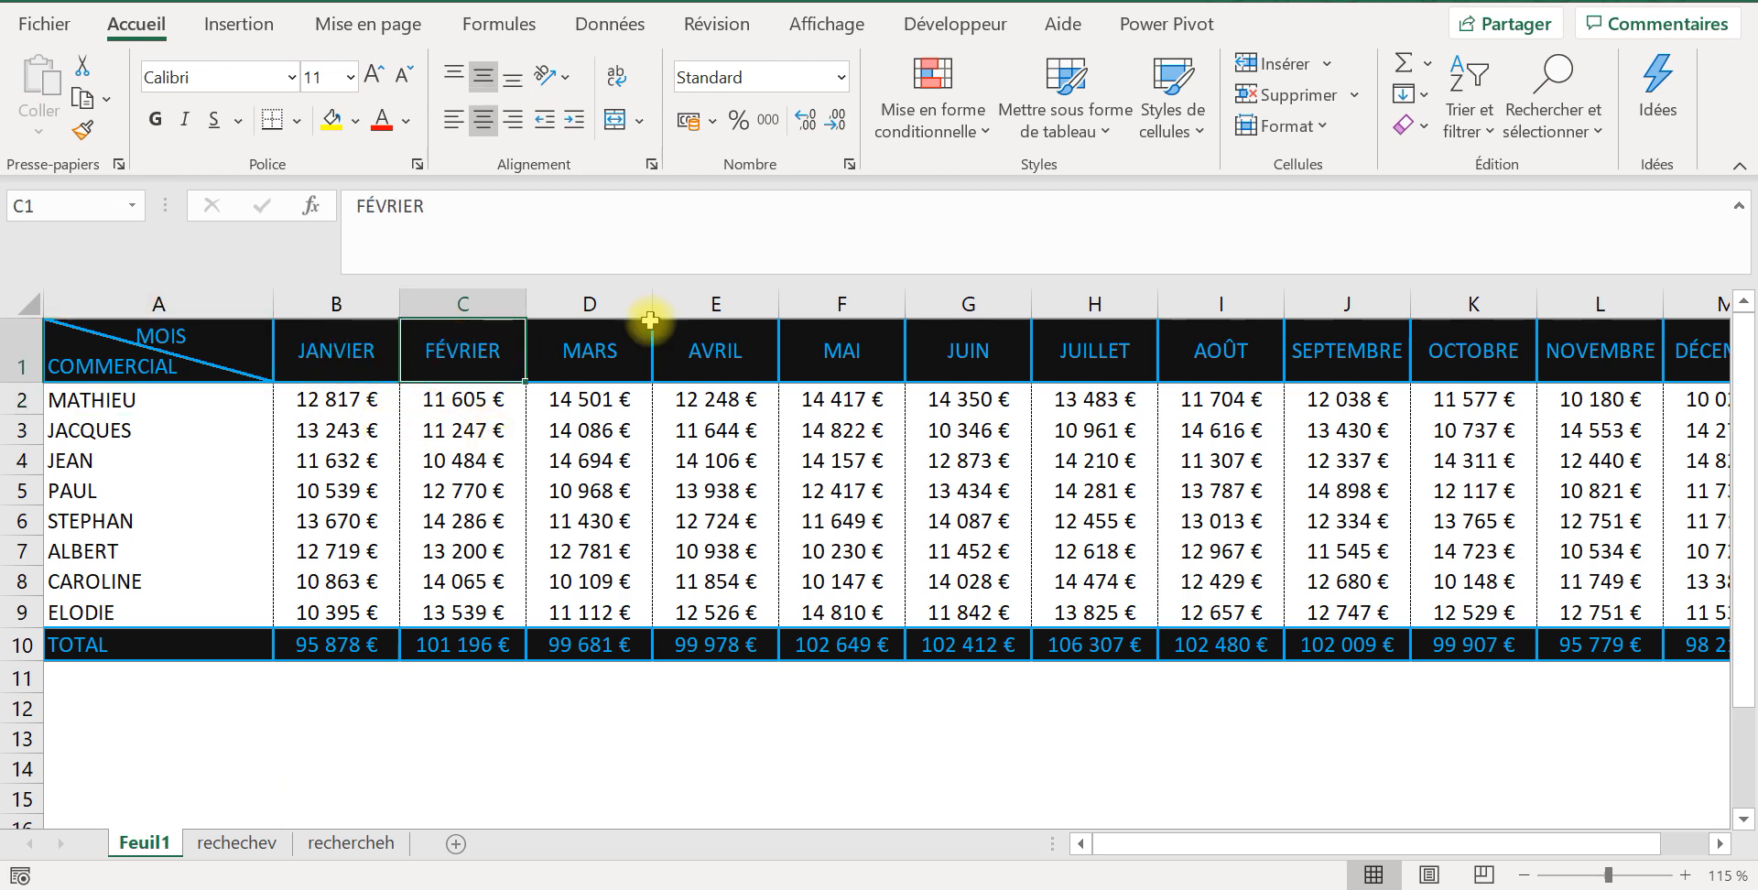
Step: On the rechechev sheet, number the months JANVIER to DÉCEMBRE in C5:C16 with a series from 2 to 13
left_click(263, 841)
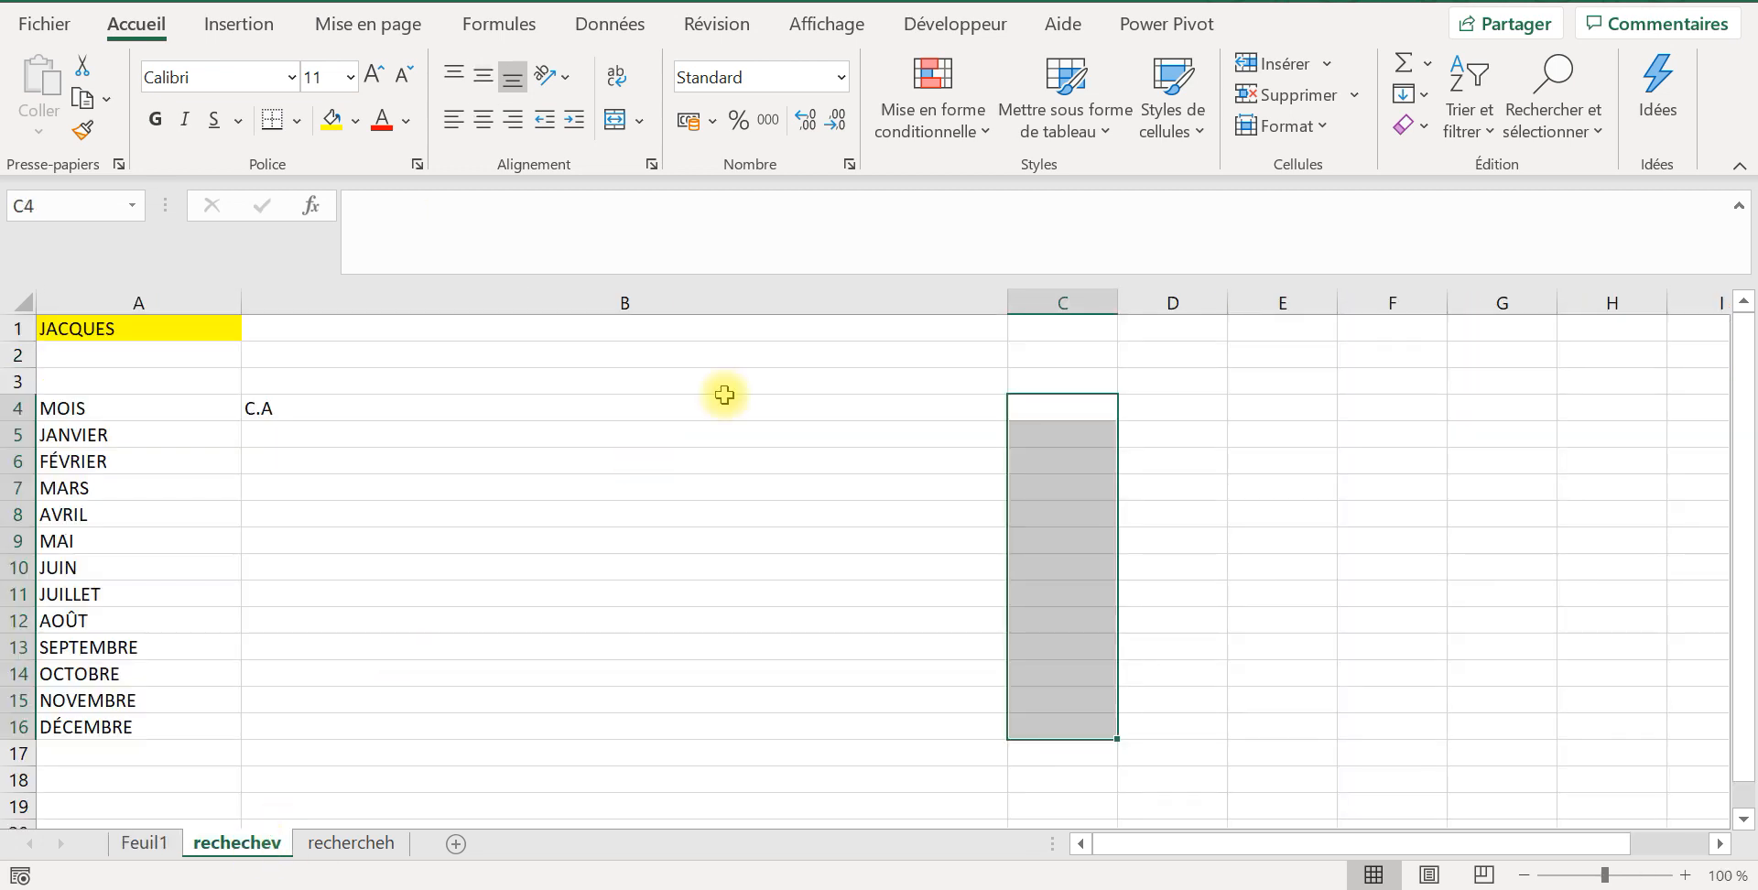
left_click_drag(1032, 412, 1044, 412)
left_click(1044, 412)
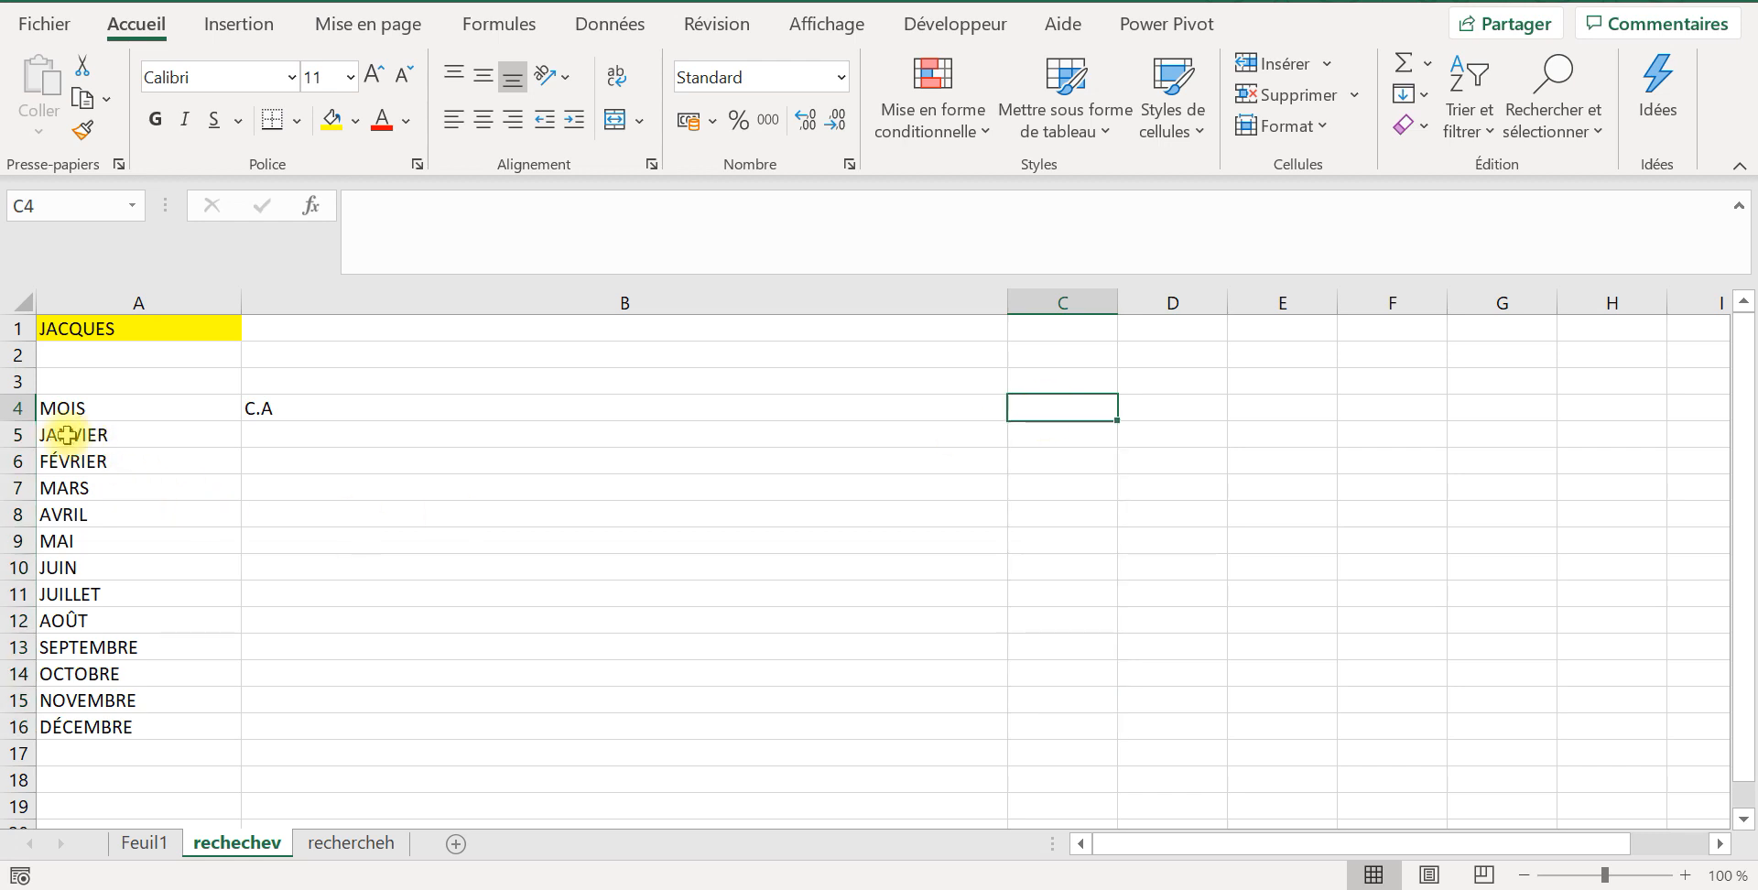
left_click(18, 434)
left_click(1030, 434)
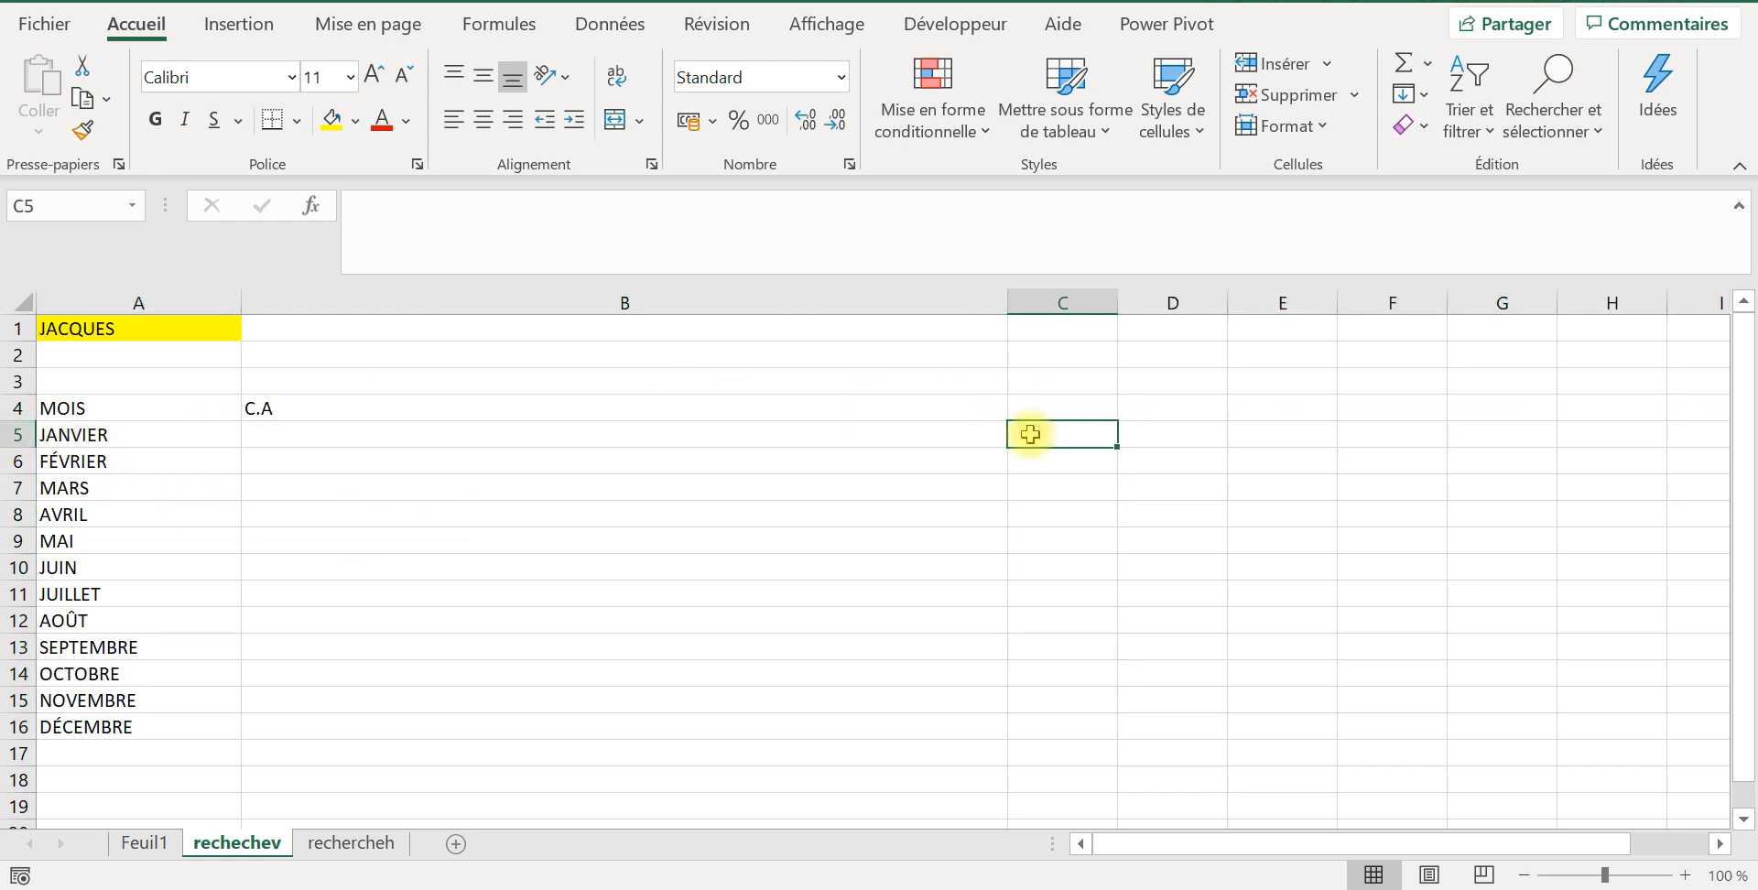
type("2")
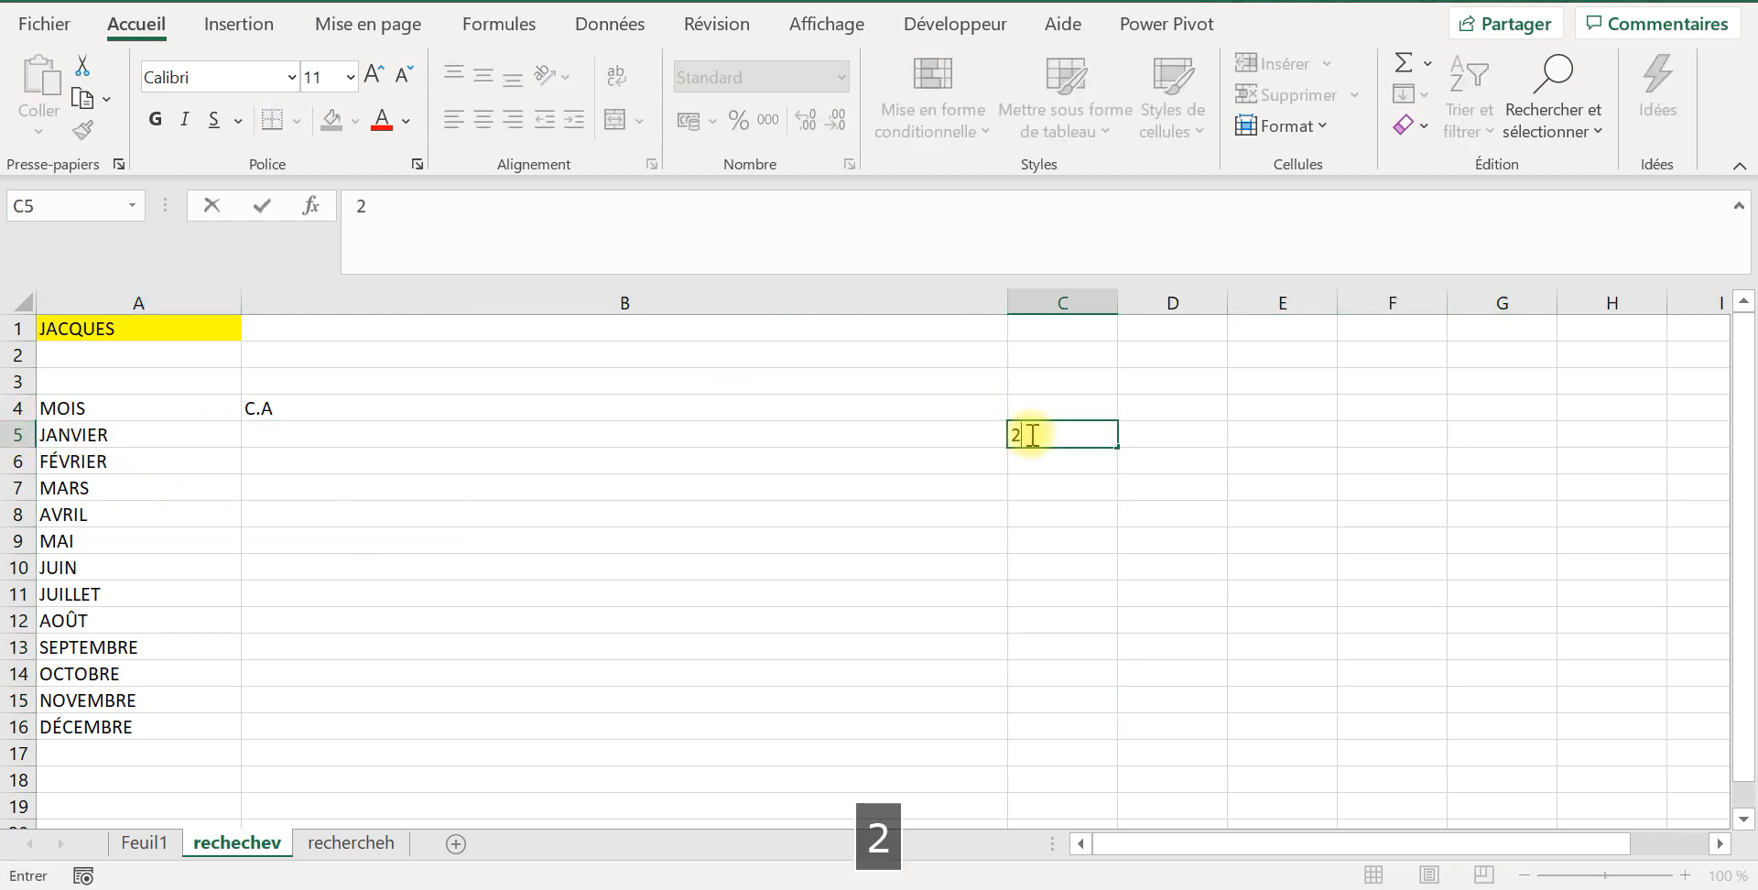
key("Return")
type("3")
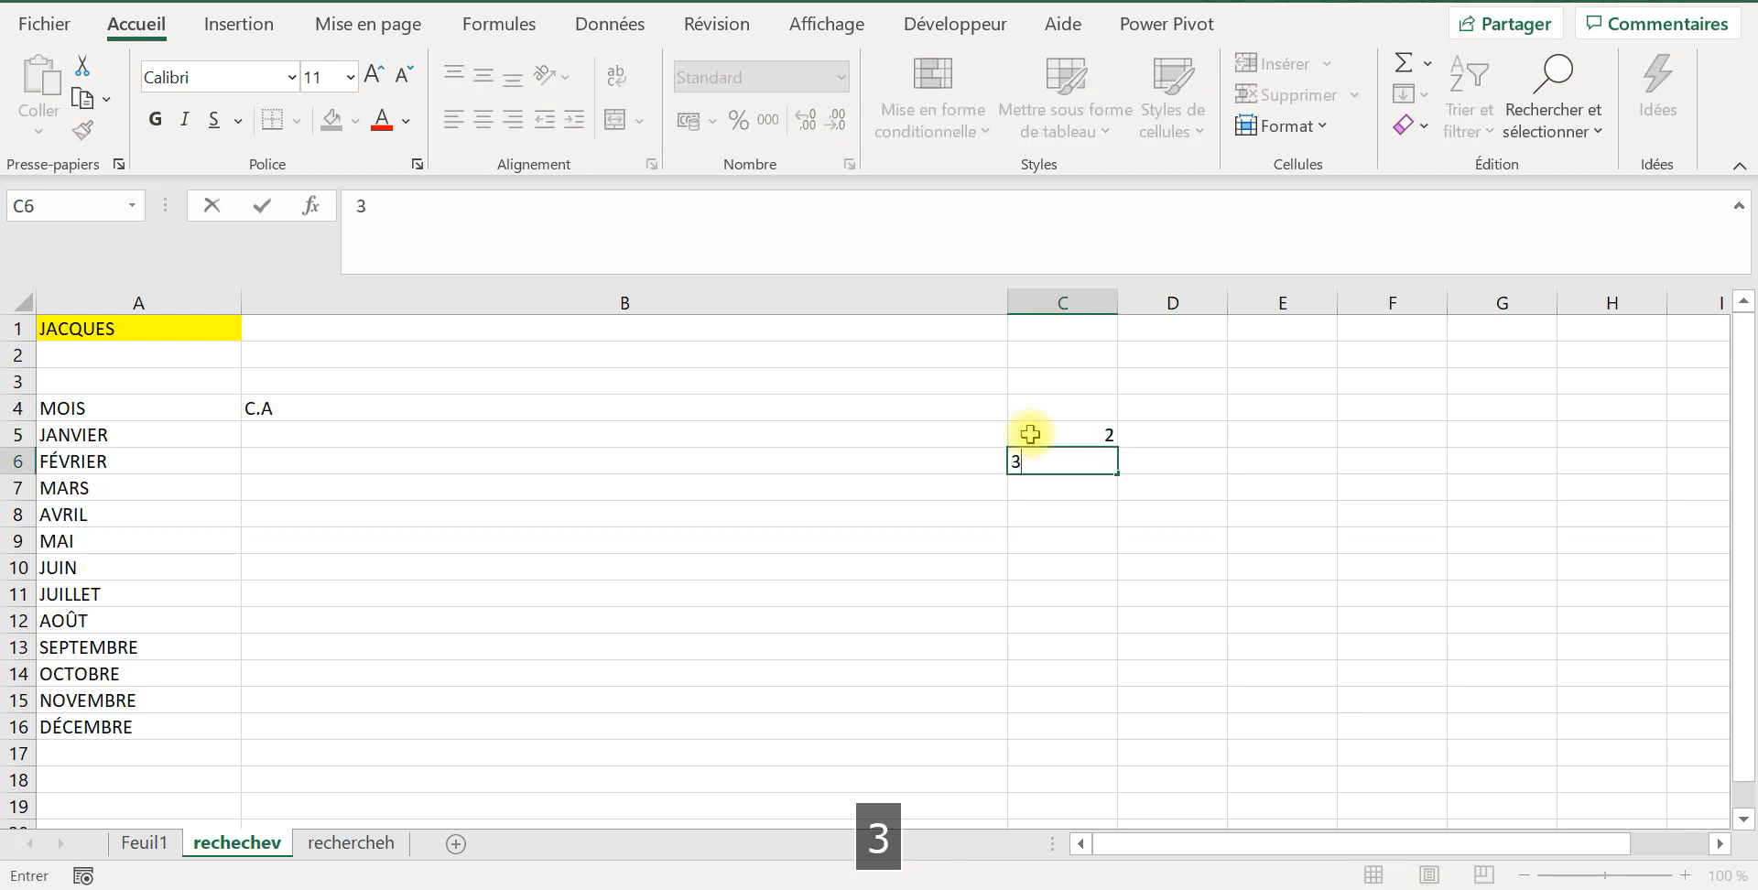
key("Return")
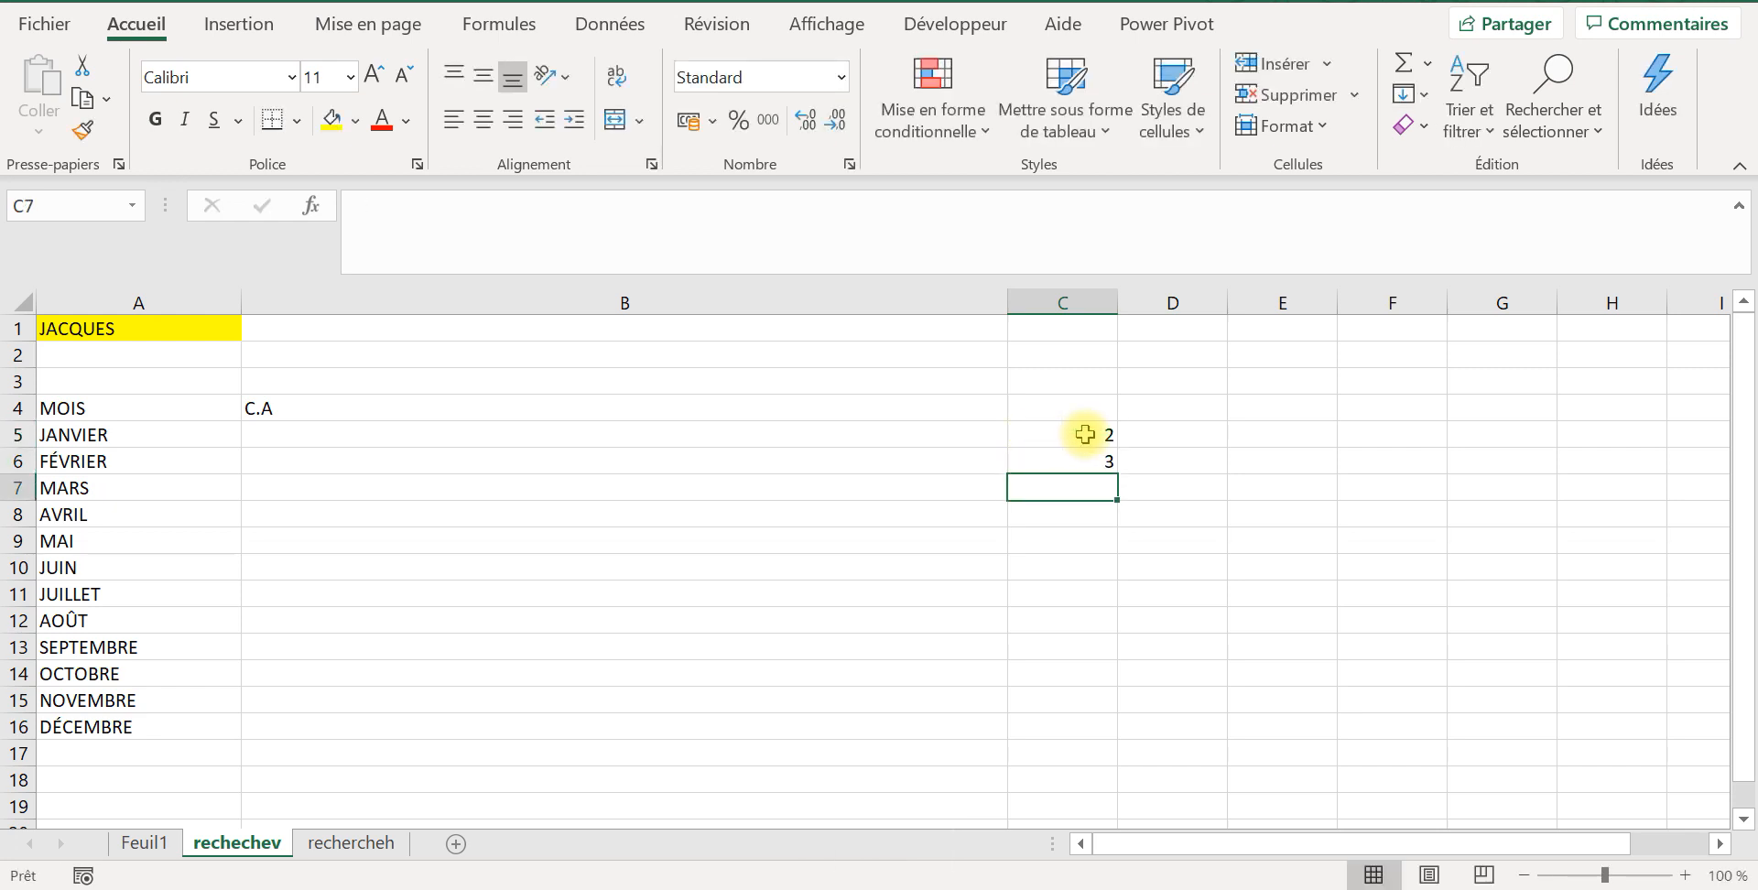
left_click_drag(1085, 435, 1114, 738)
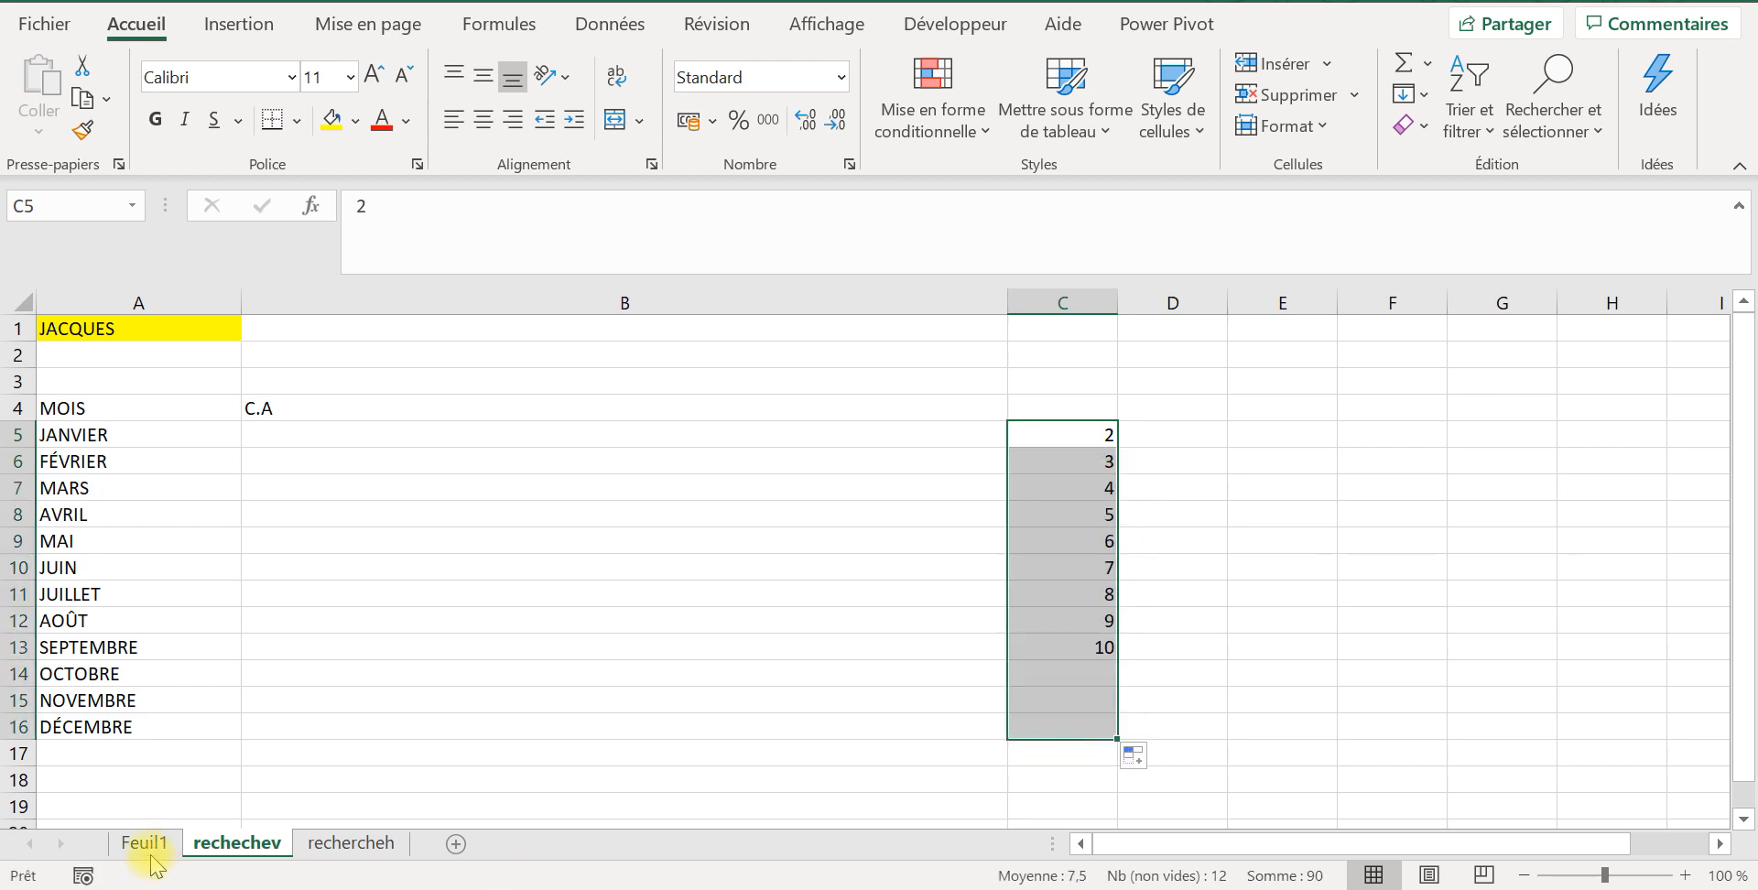
left_click(18, 726)
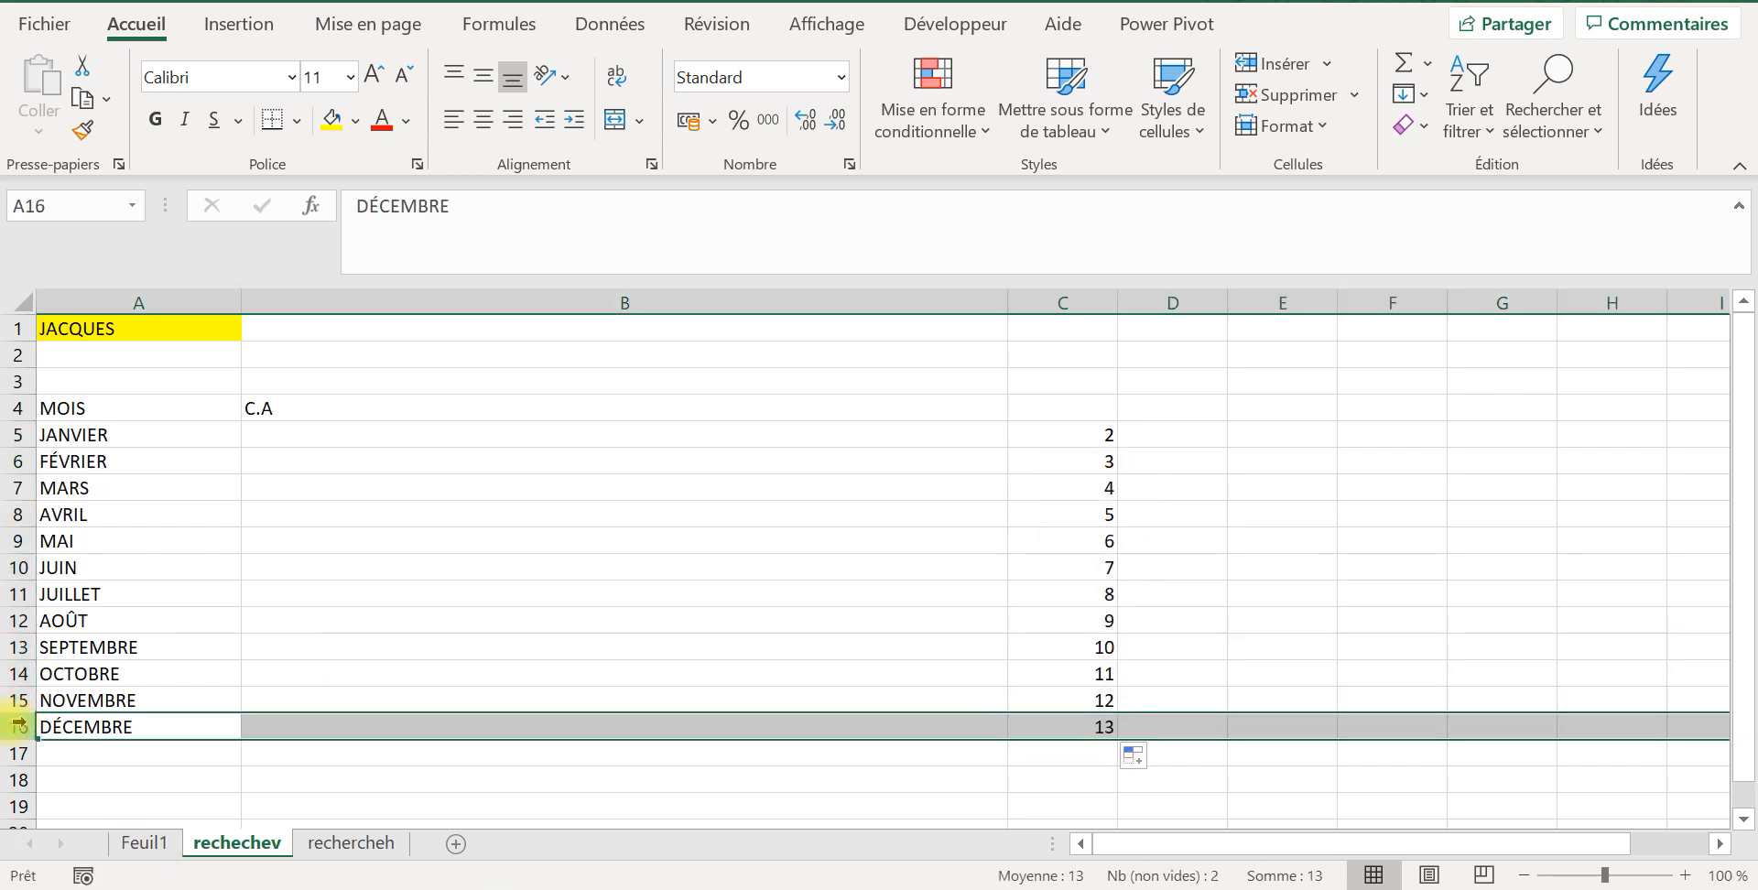
Step: Start a RECHERCHEV formula in B5 of the rechechev sheet with the absolute reference $A$1 as the lookup value
left_click(300, 436)
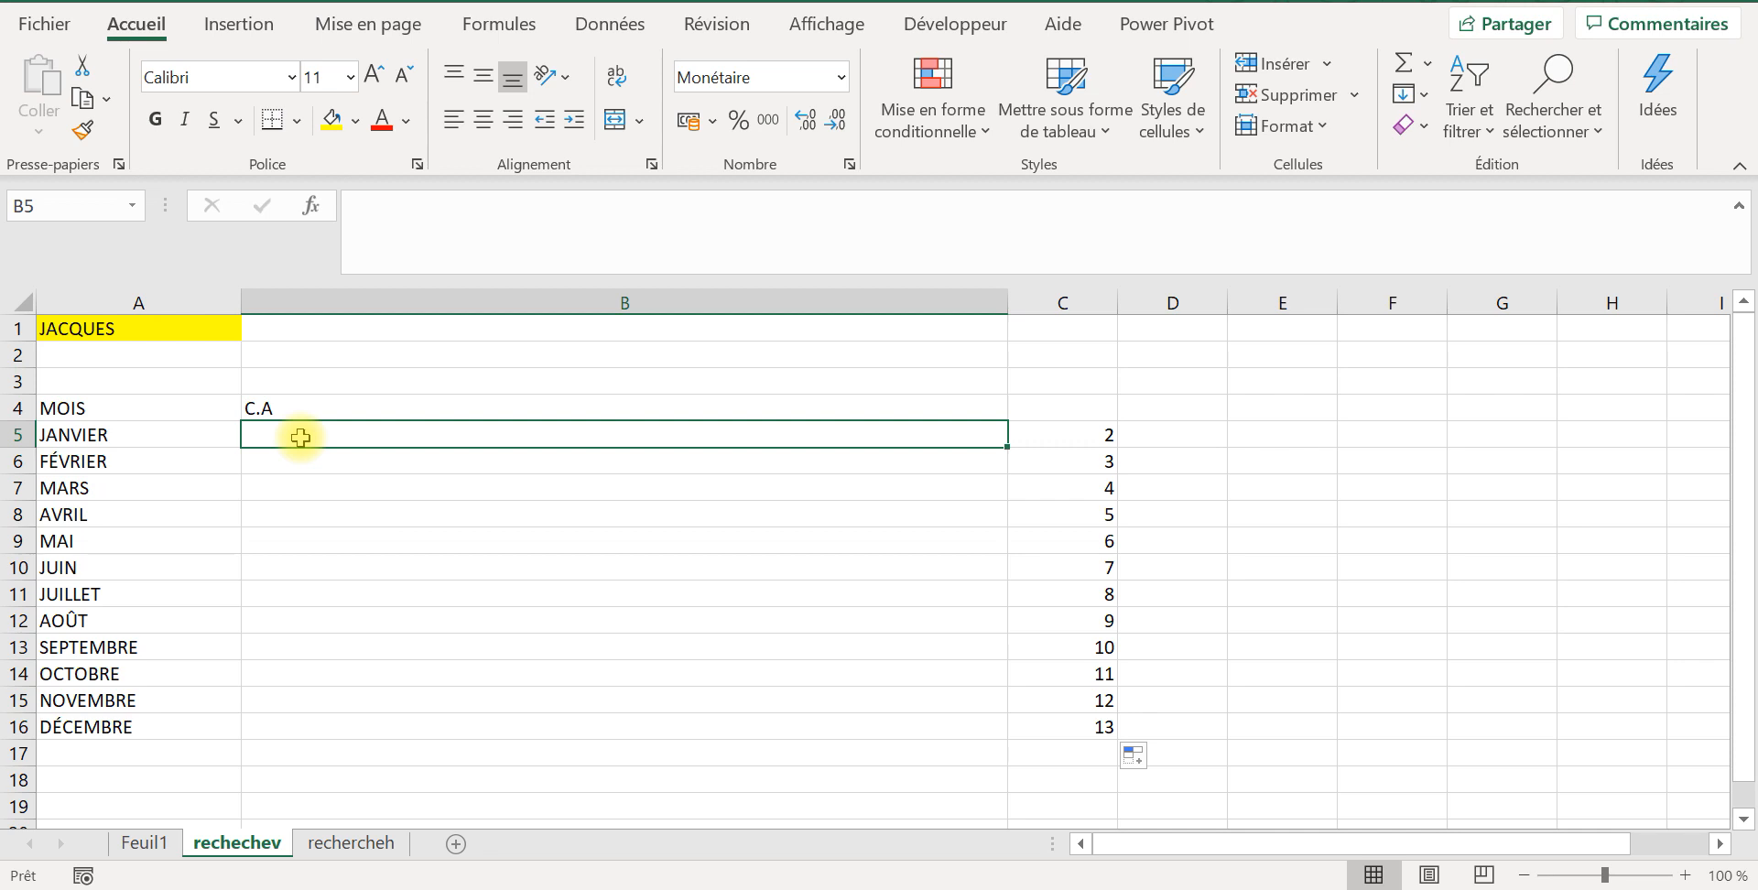
type("+")
key("Caps_Lock")
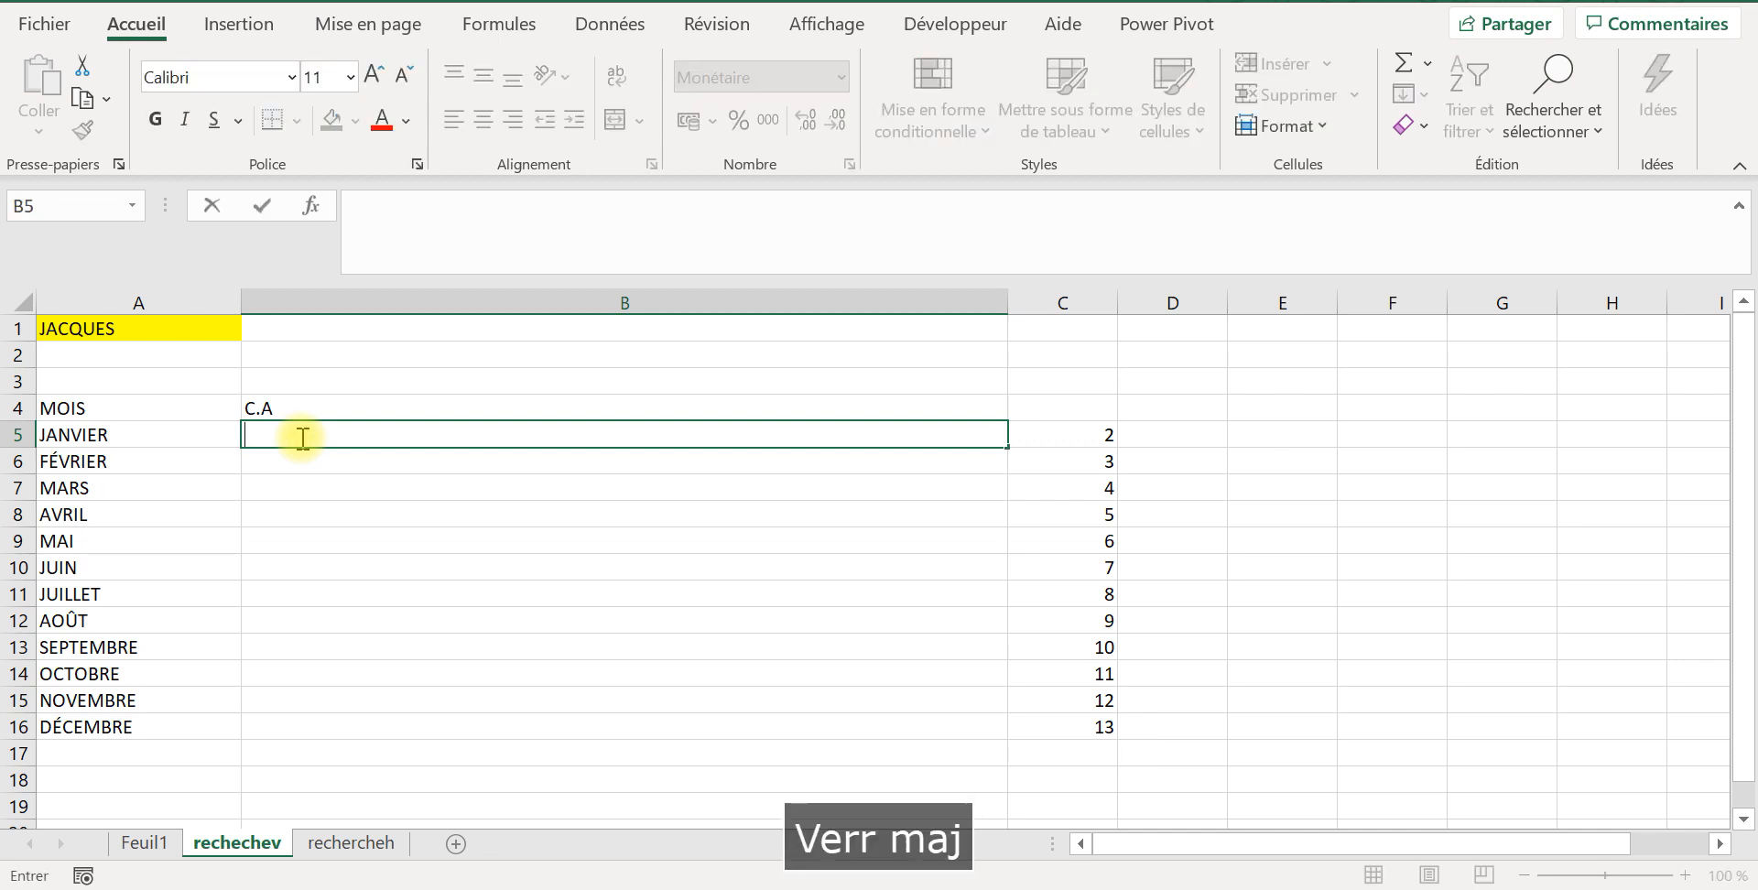
key("BackSpace")
type("=")
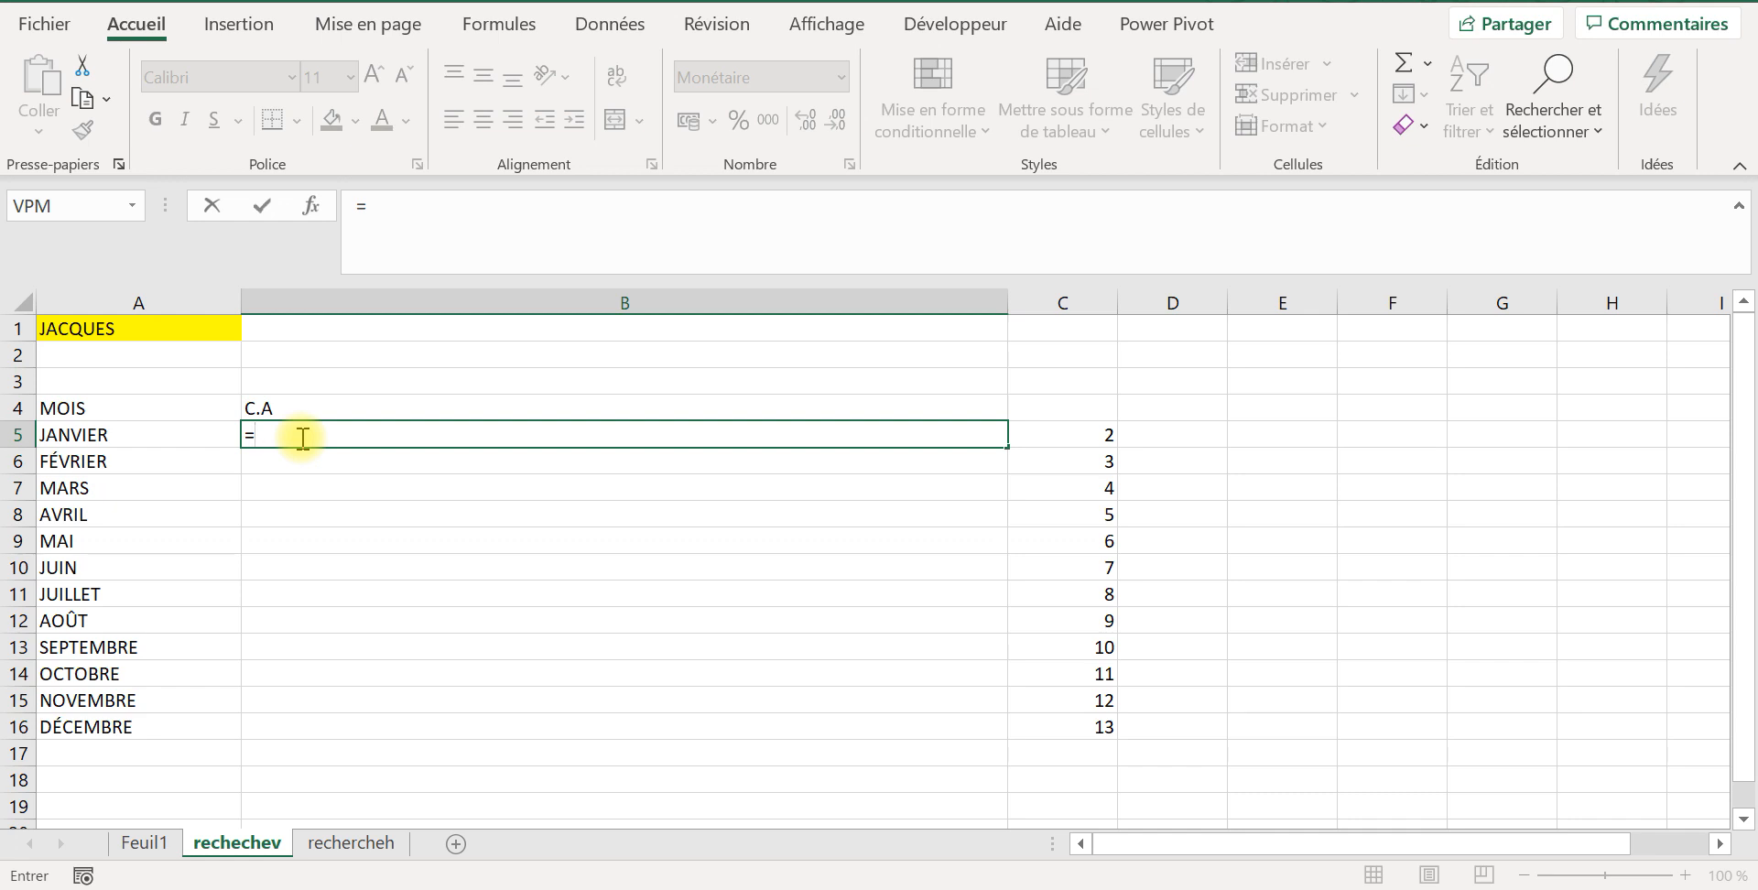
type("rech")
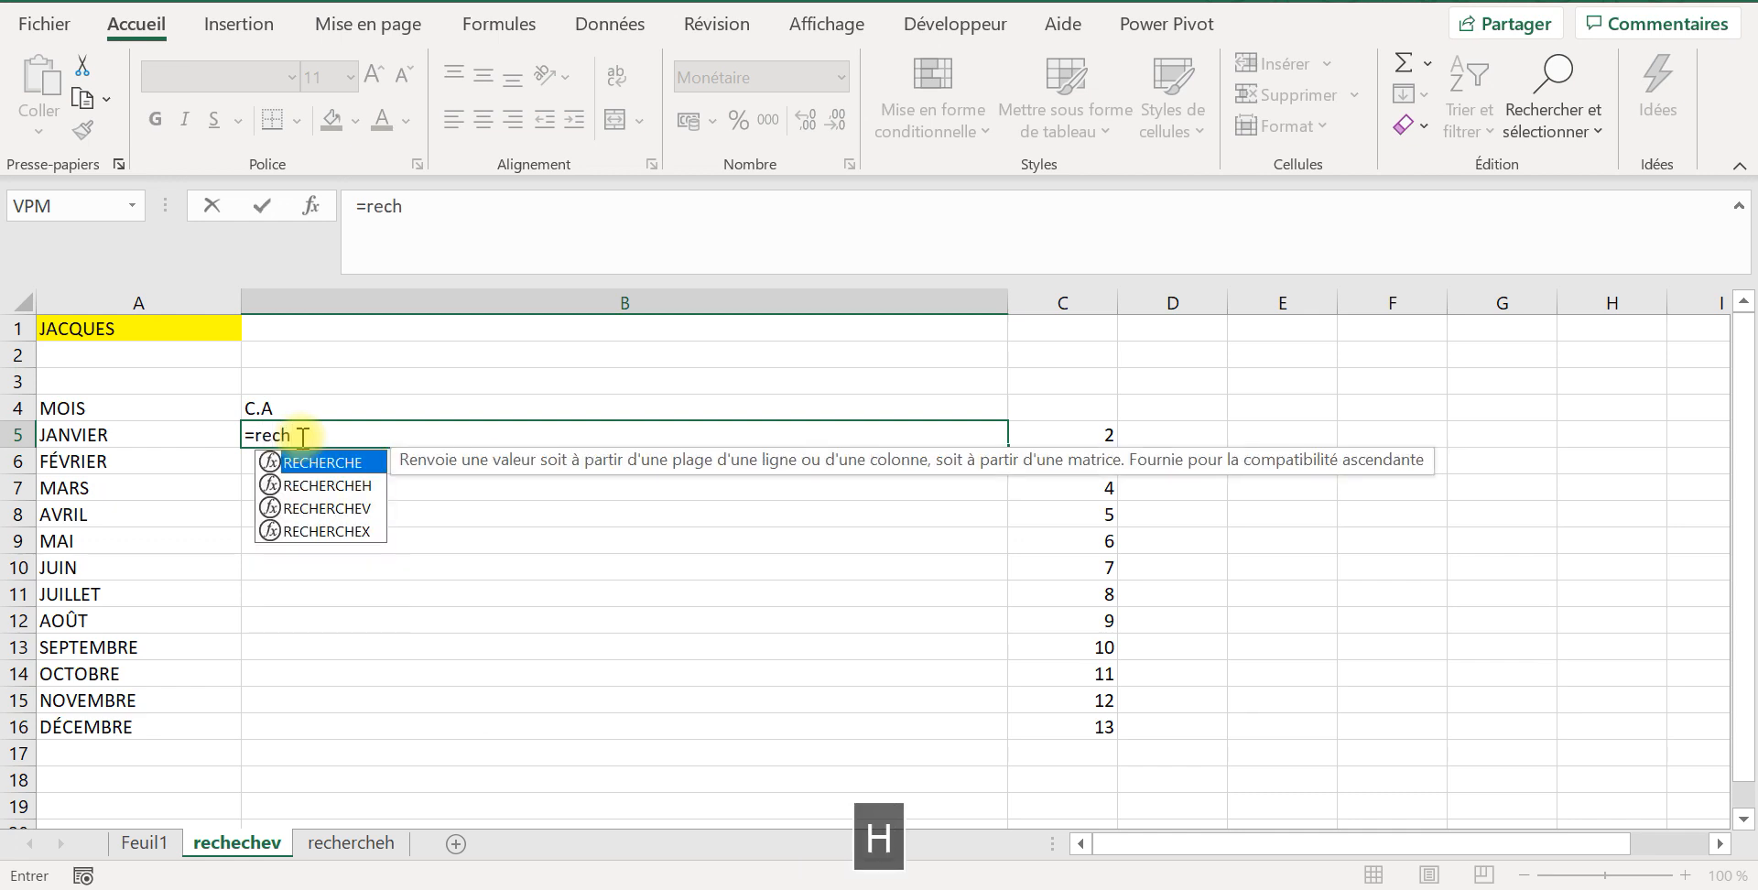
double_click(330, 509)
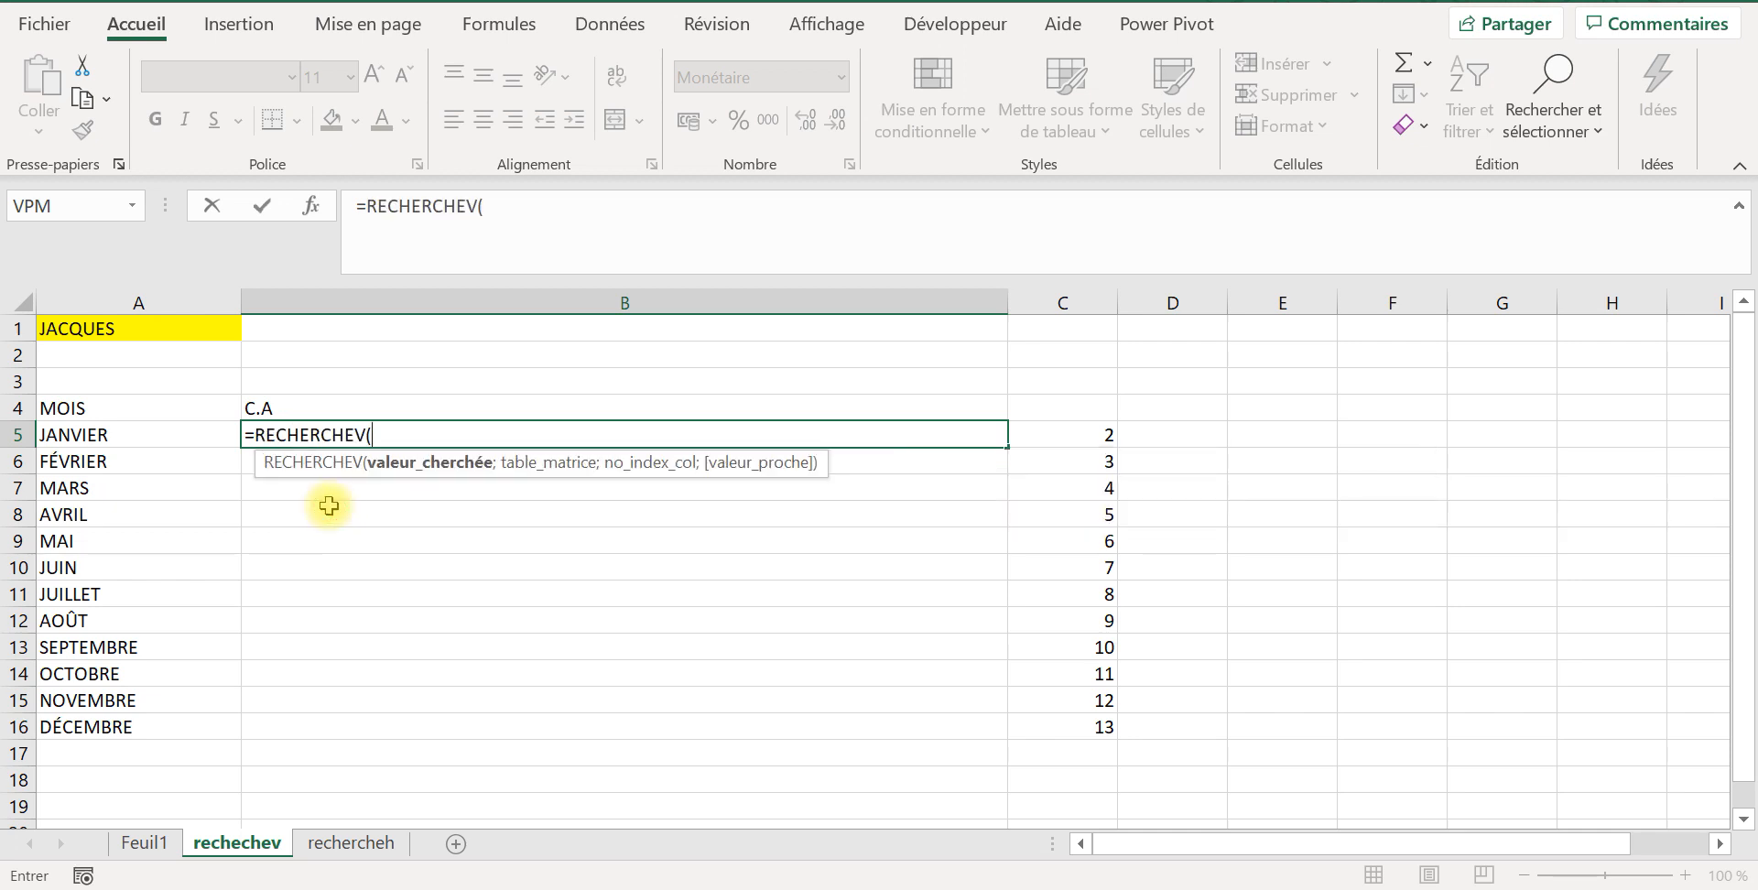
left_click(175, 326)
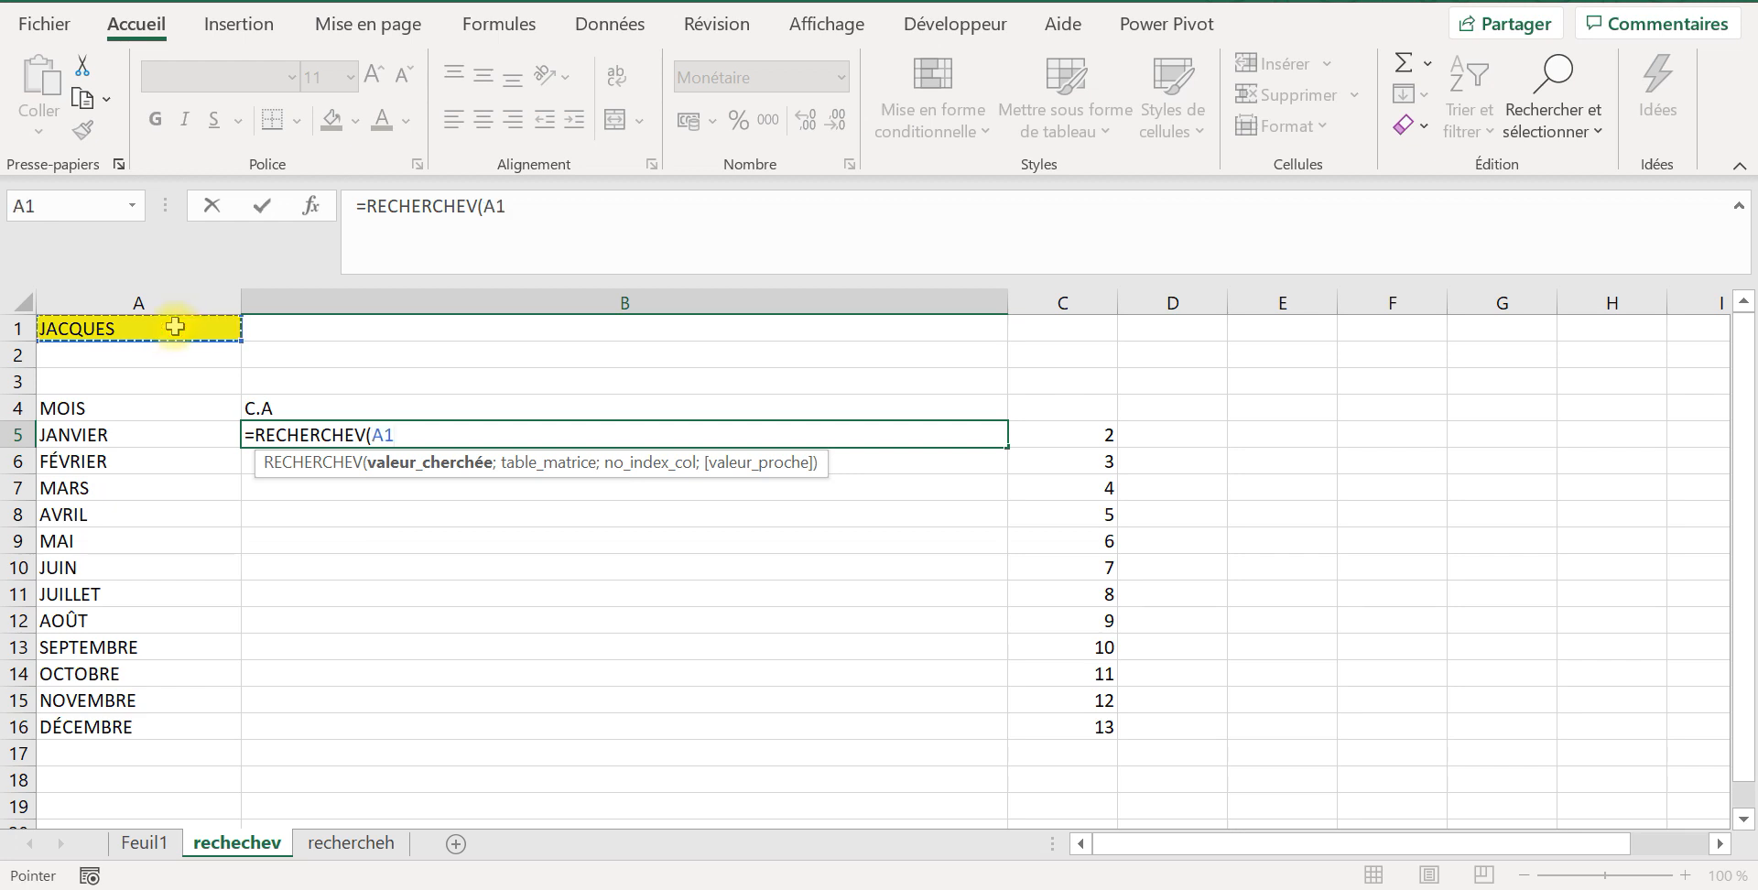
key("F4")
type(";")
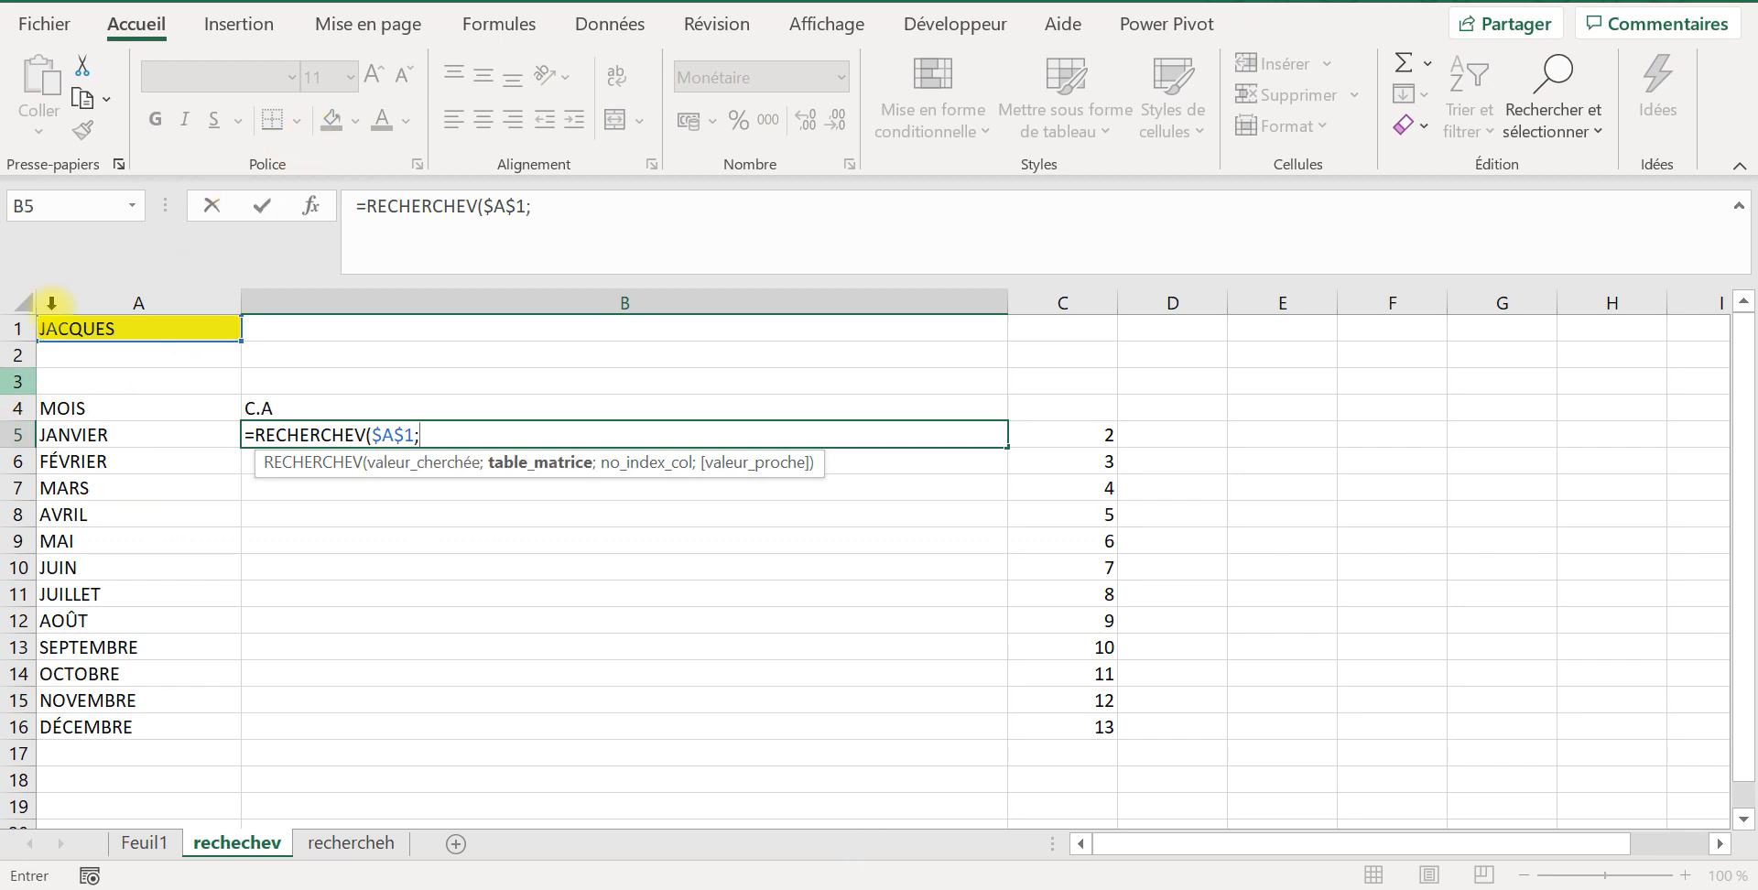
Step: Set the formula's table_matrice argument to the whole Feuil1 table as the absolute range $A$1:$M$10
left_click(146, 843)
left_click(108, 331)
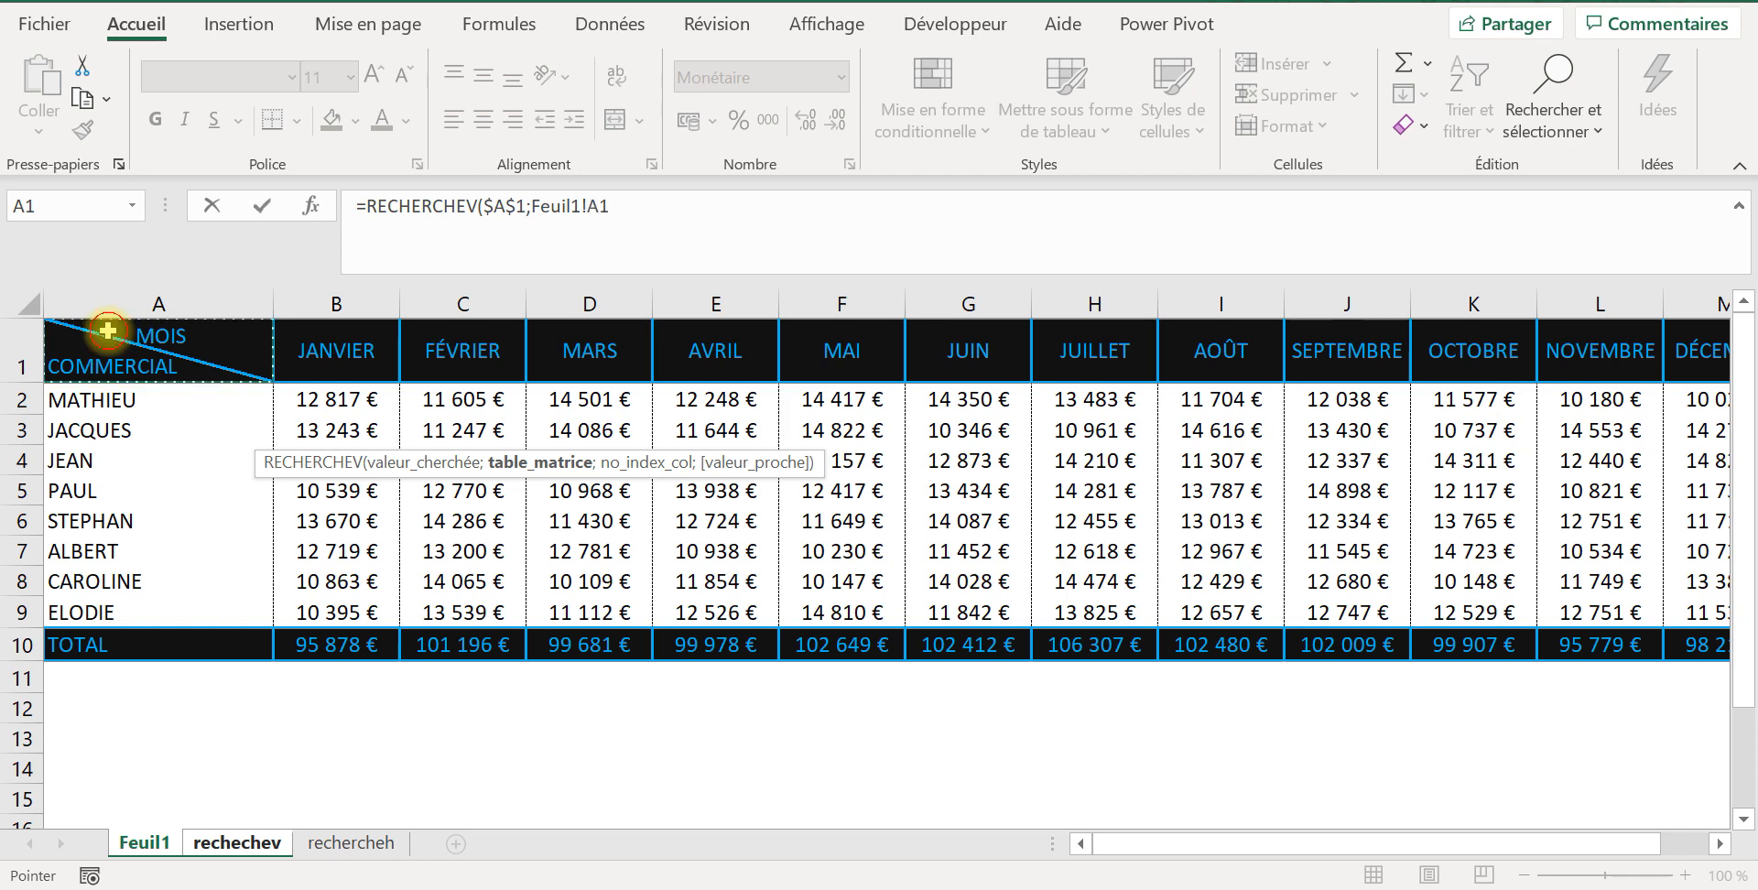
left_click_drag(108, 331, 1535, 644)
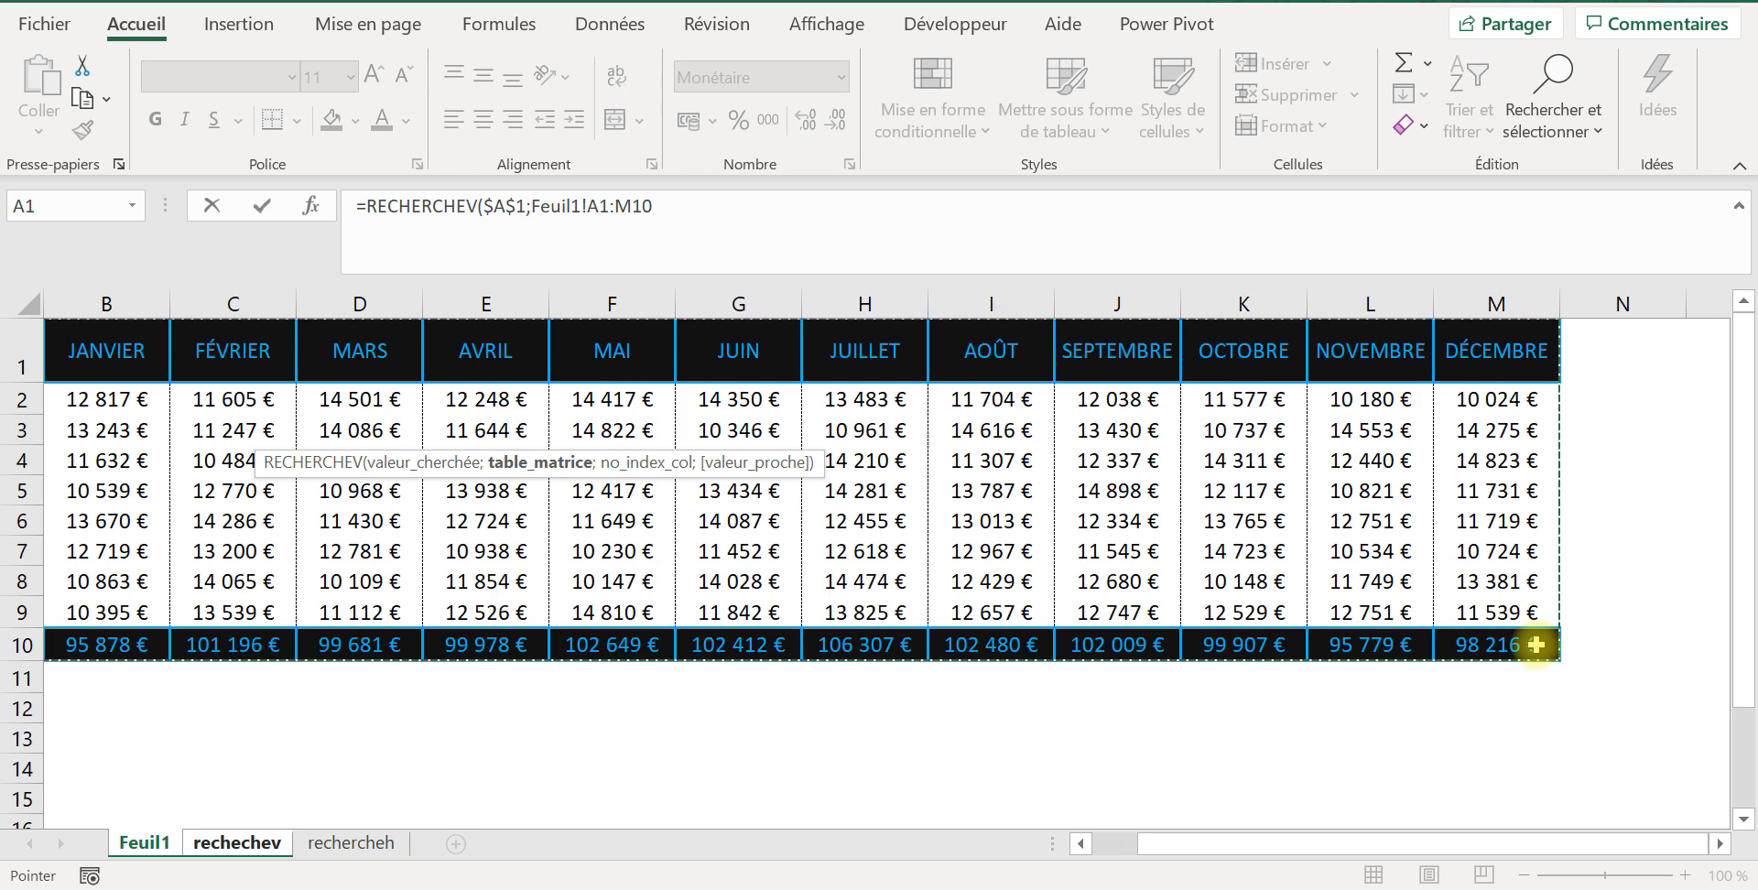
key("F4")
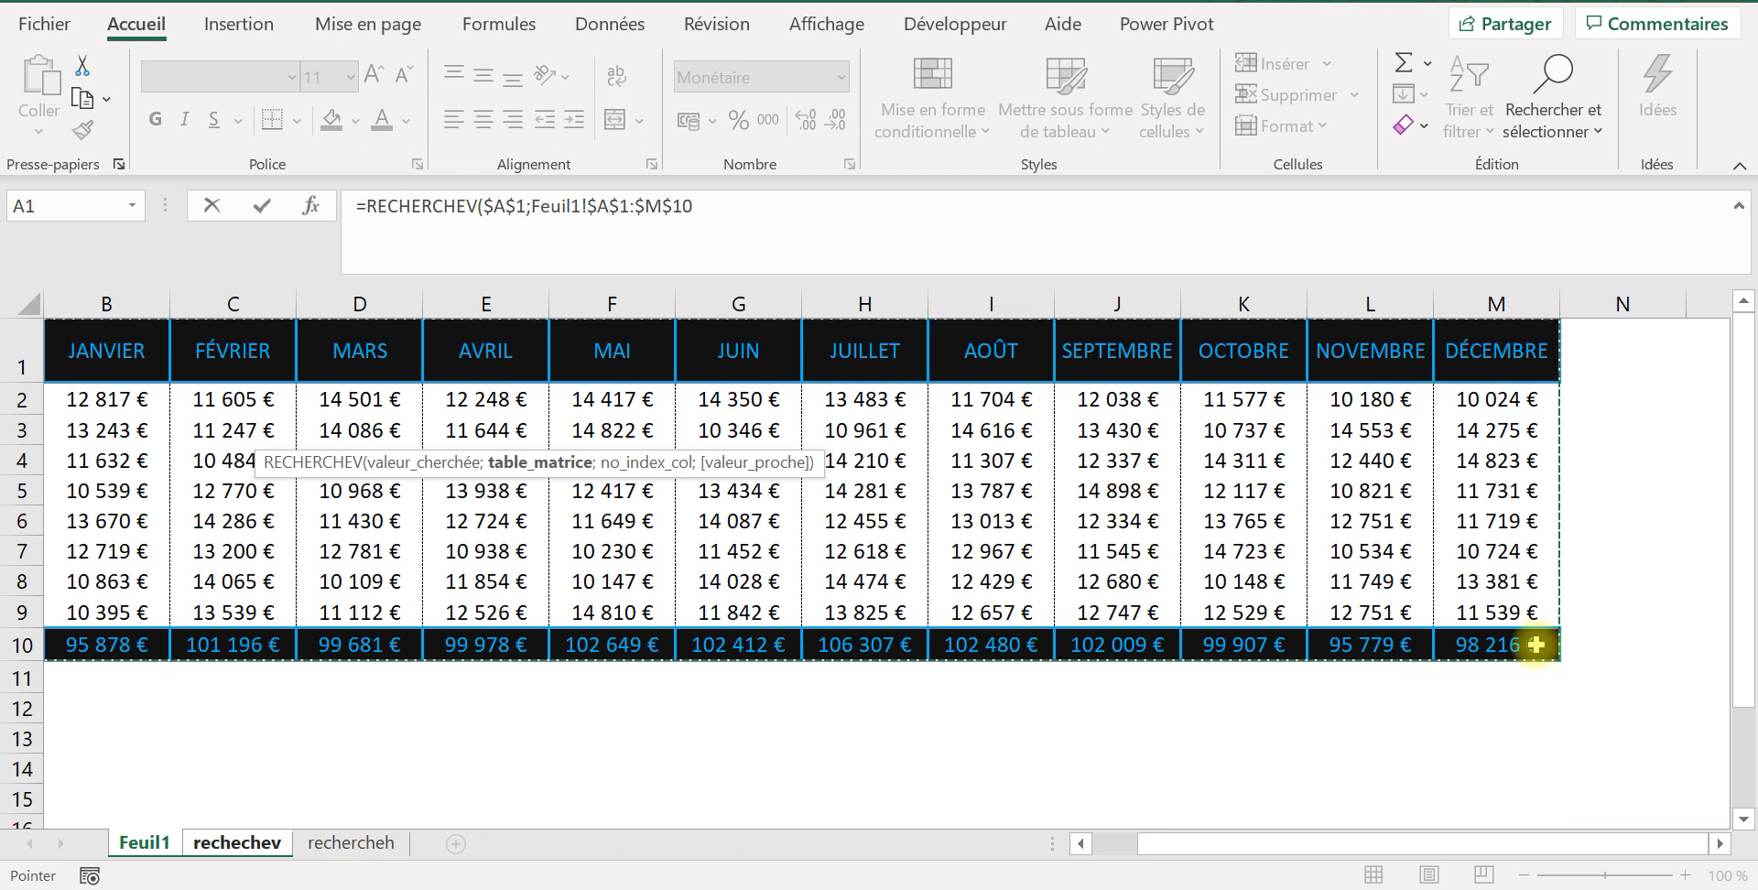
type(";")
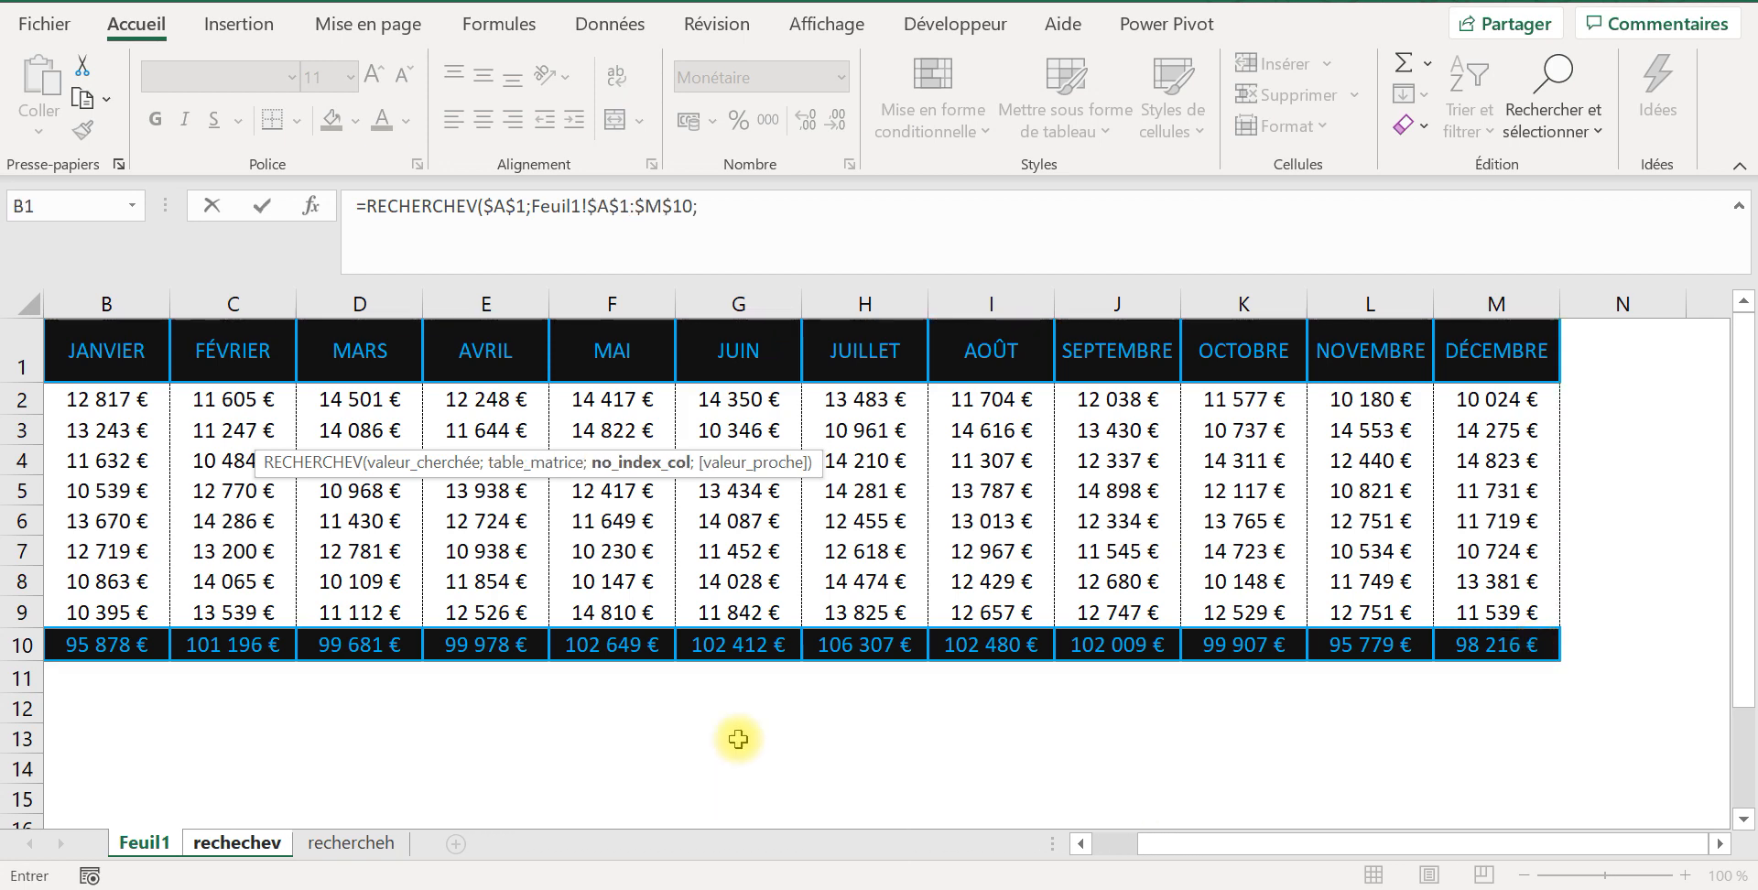
Step: Complete the B5 RECHERCHEV formula with C5 of the rechechev sheet as no_index_col and FAUX (exact match) as valeur_proche
left_click_drag(1177, 843, 1000, 843)
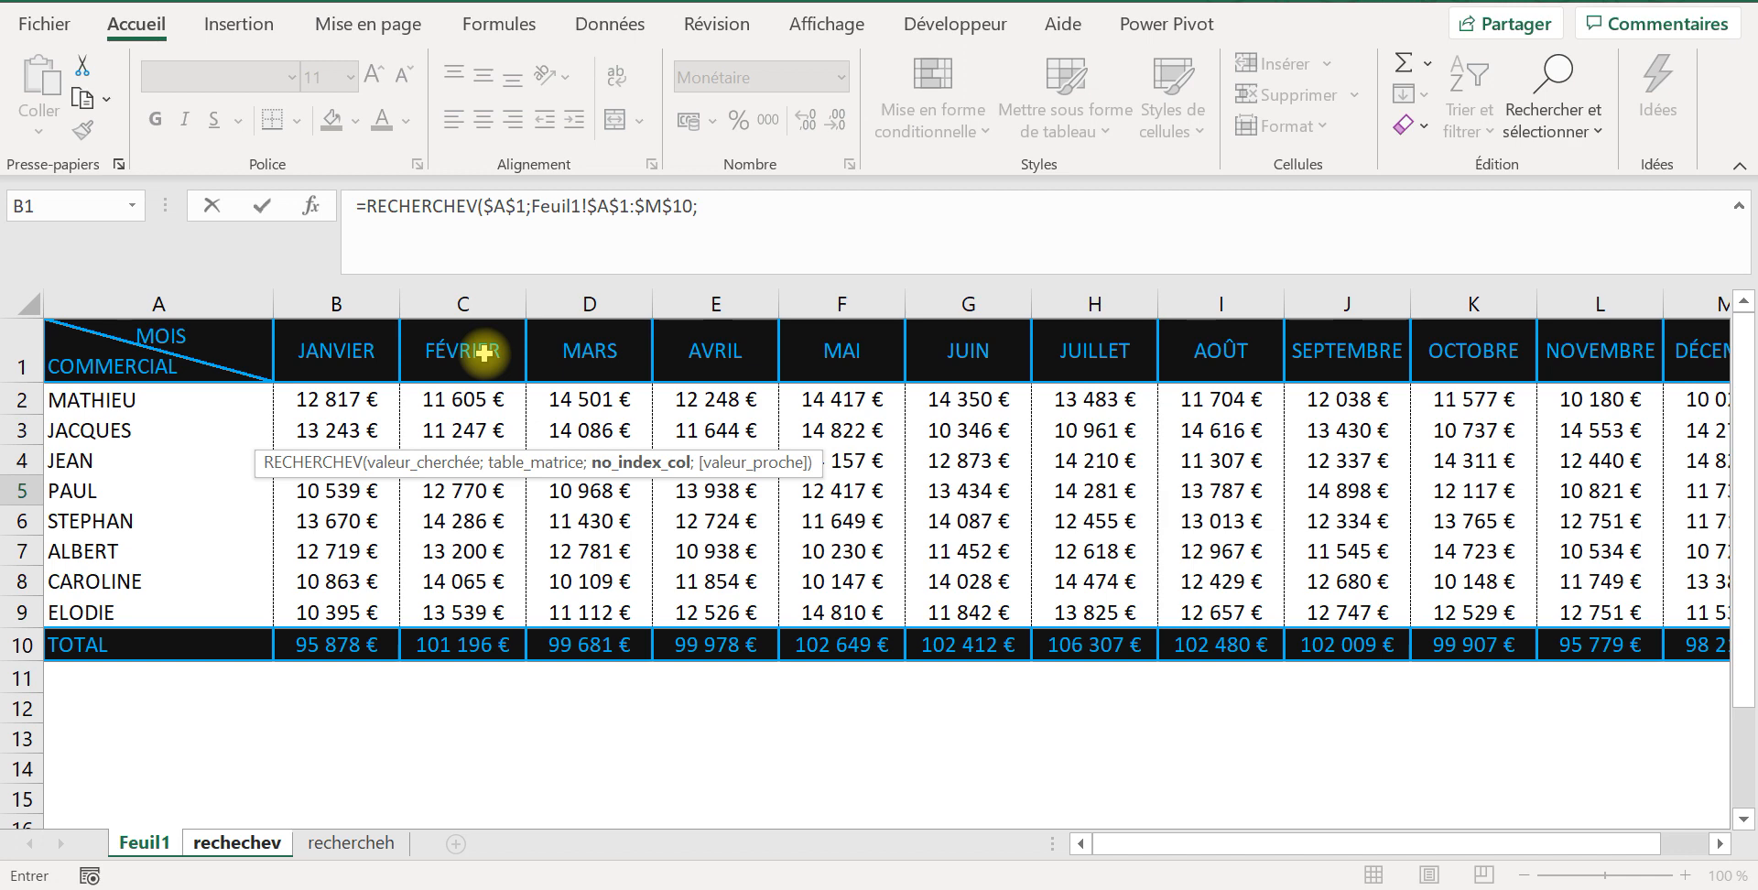
left_click(353, 852)
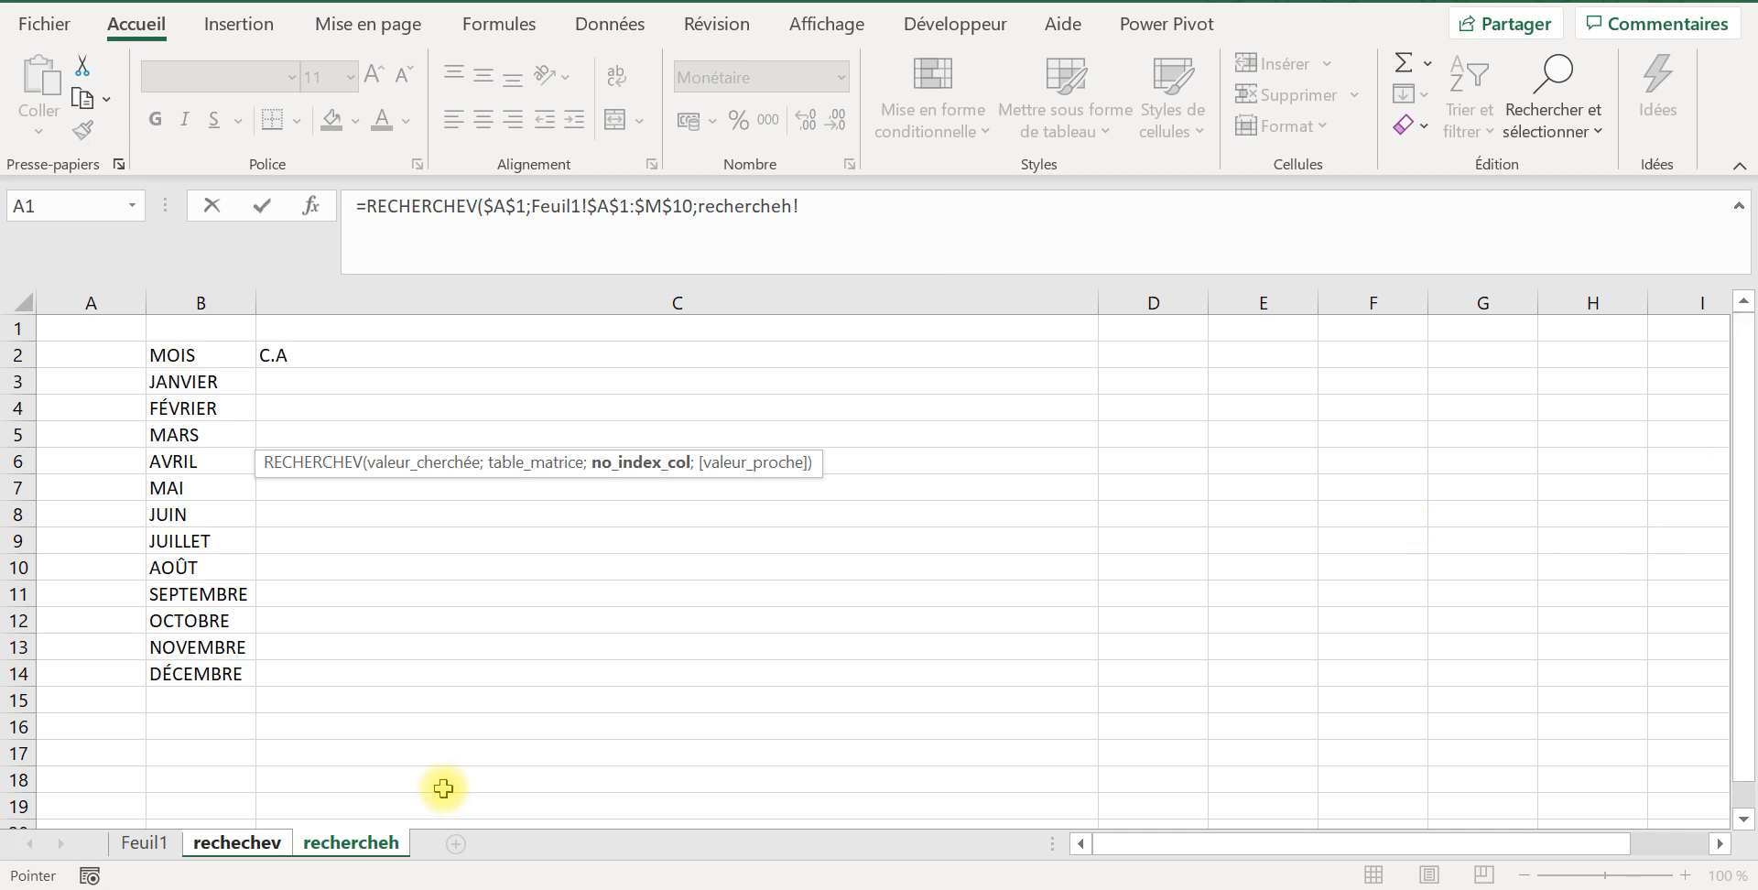
left_click(234, 844)
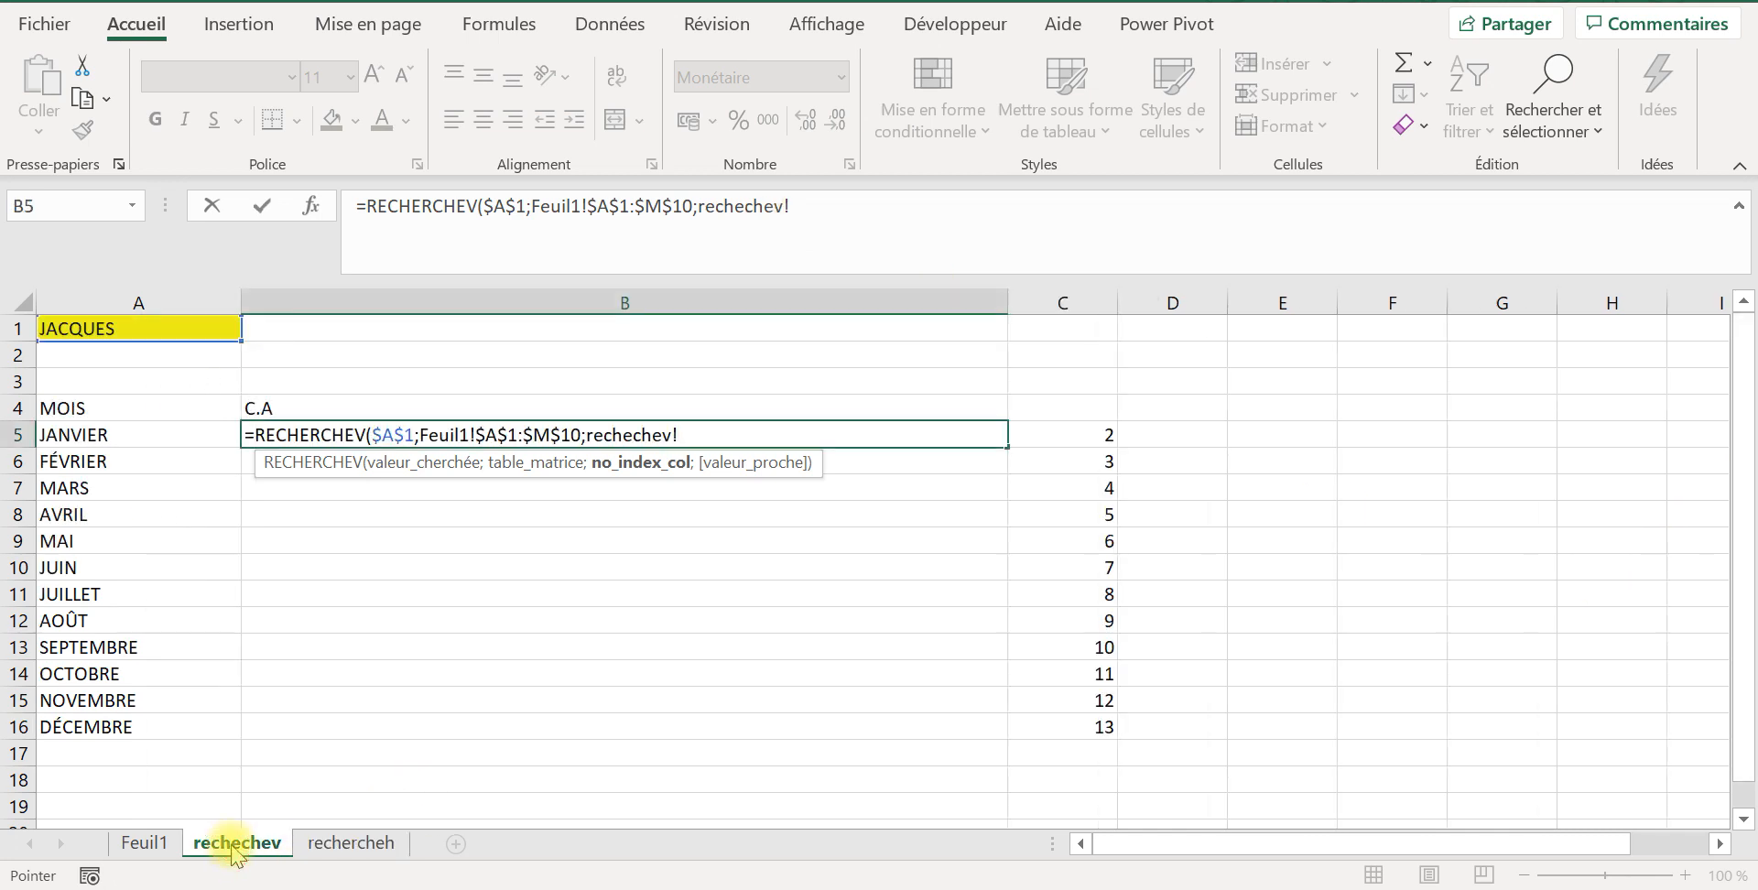
left_click(1078, 439)
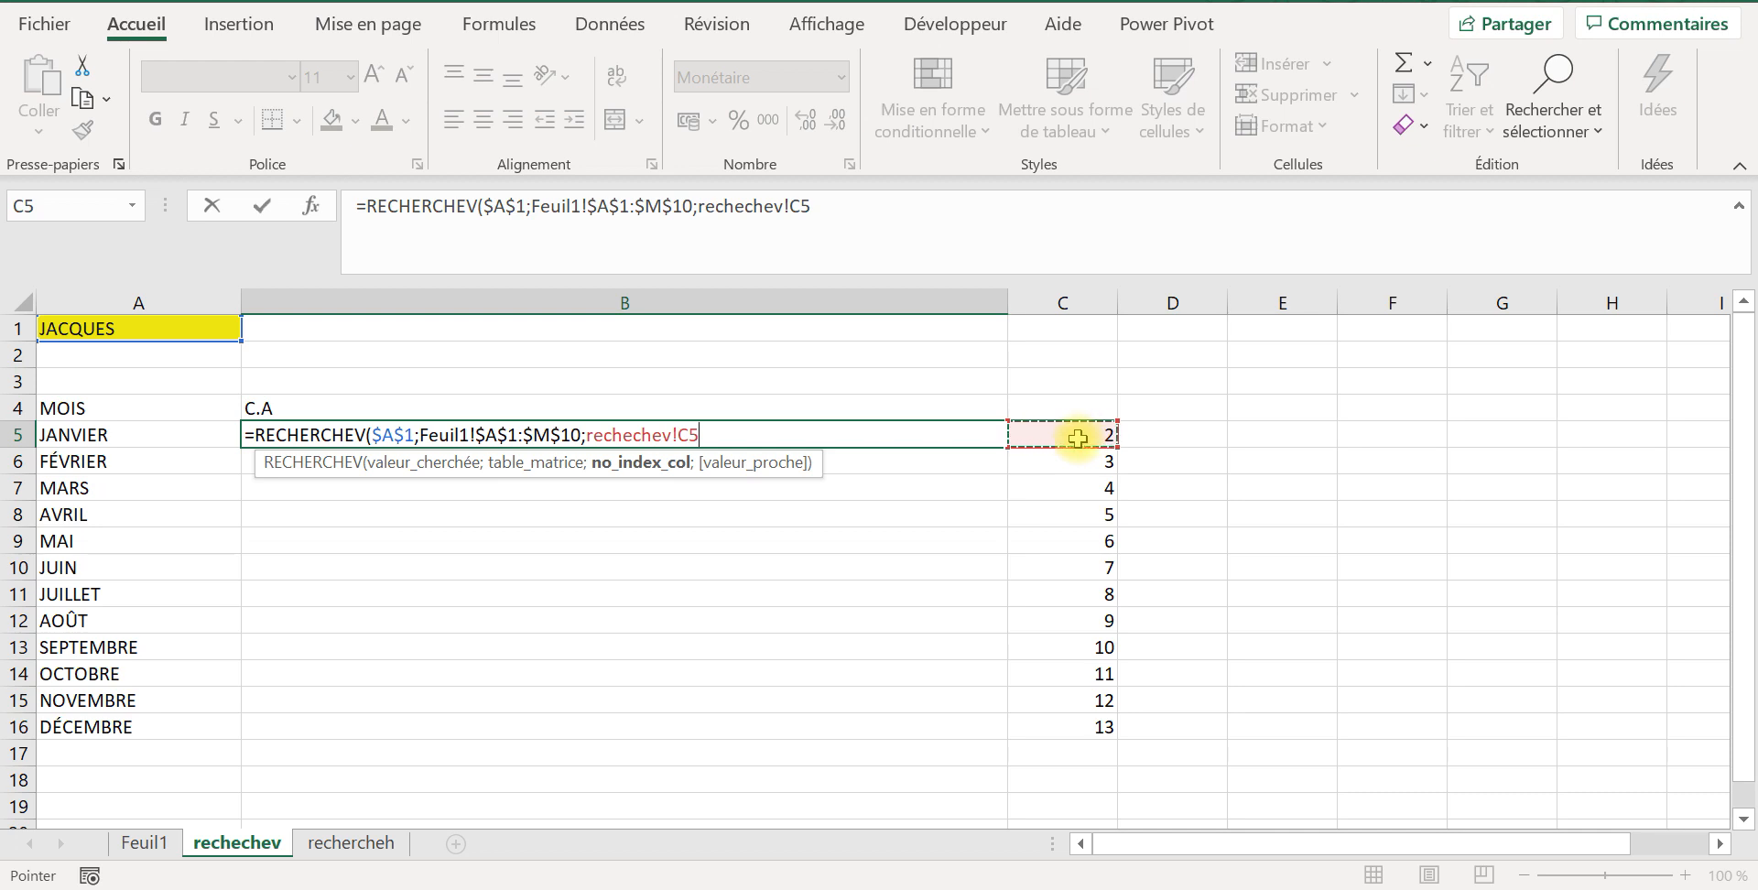
type(";")
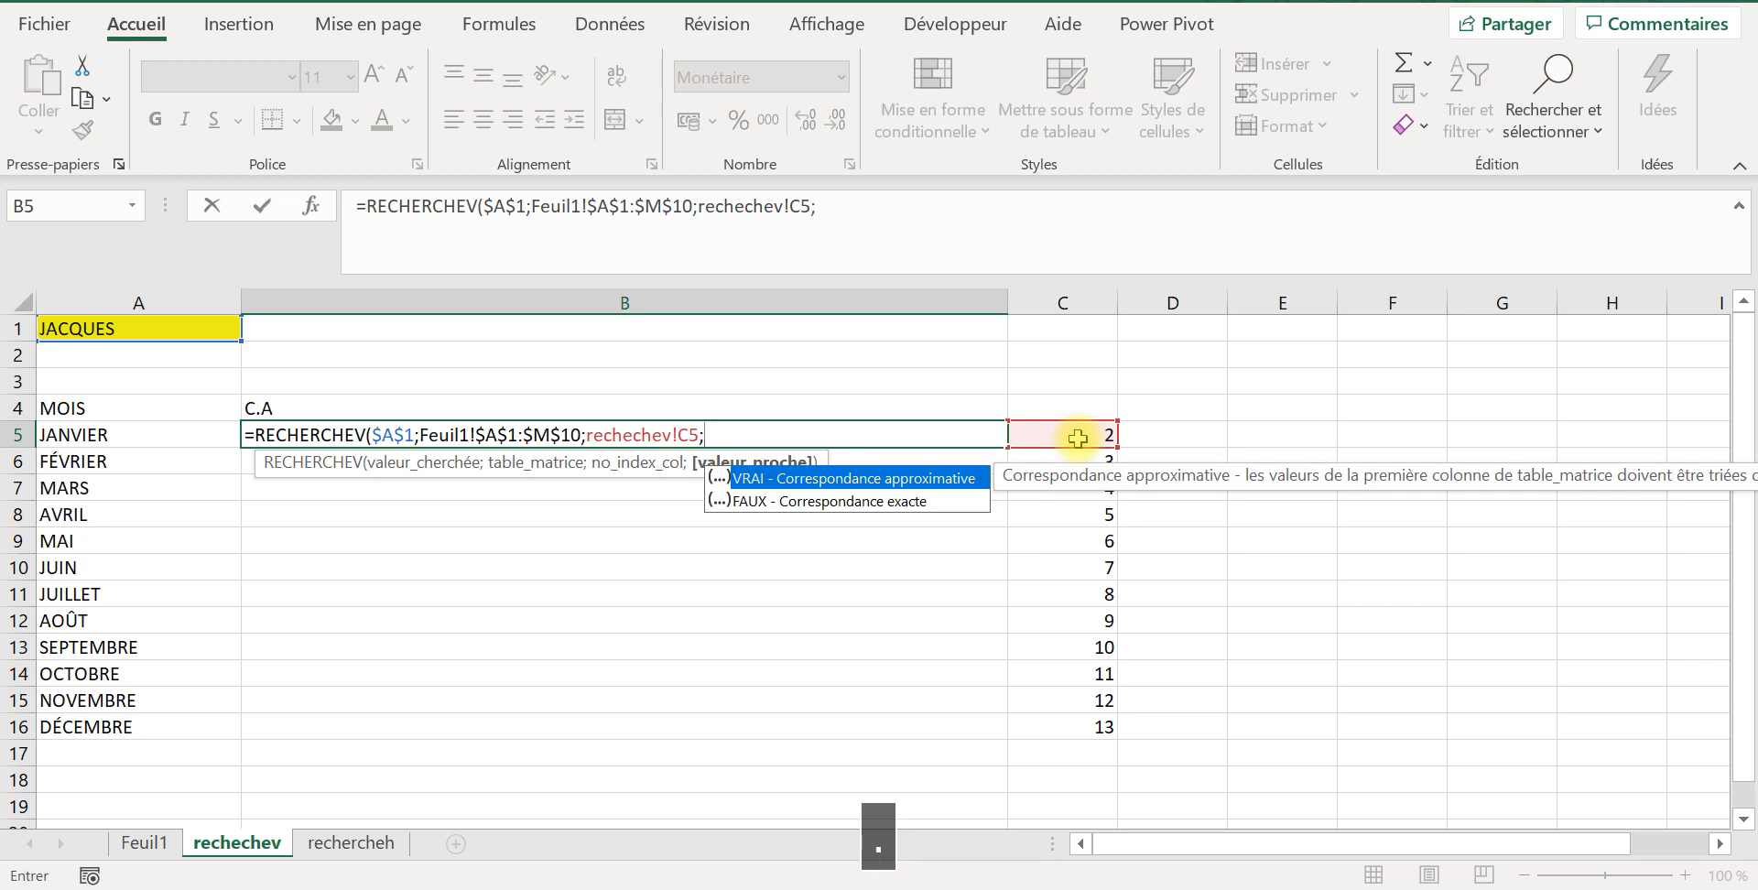
double_click(775, 501)
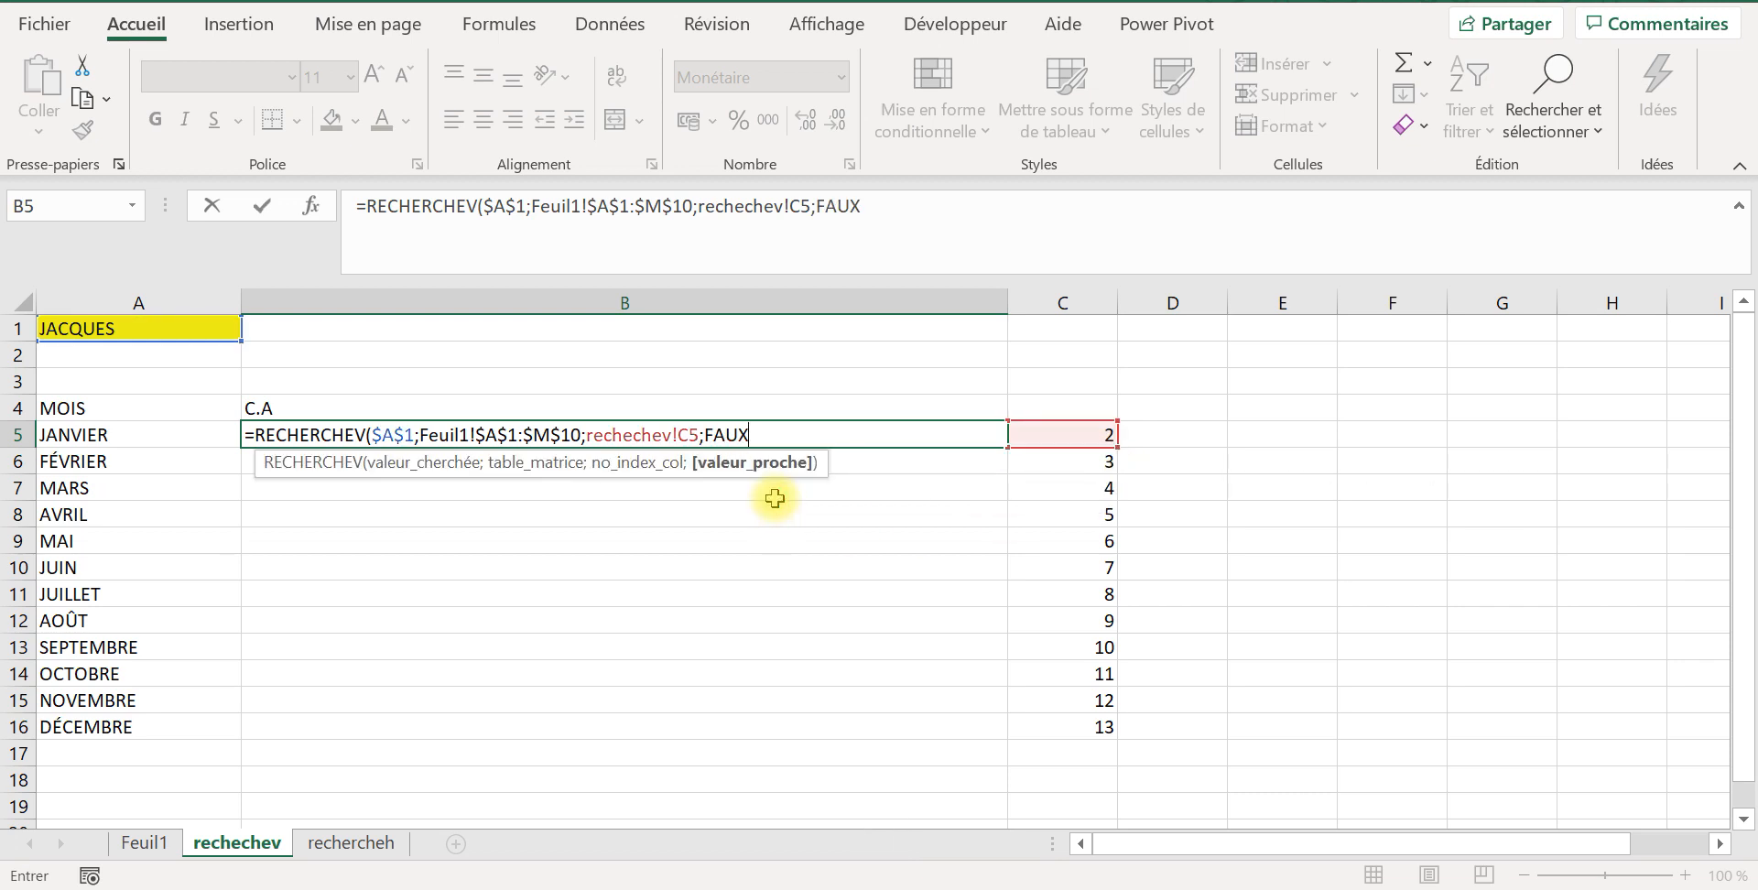
type(")")
key("Return")
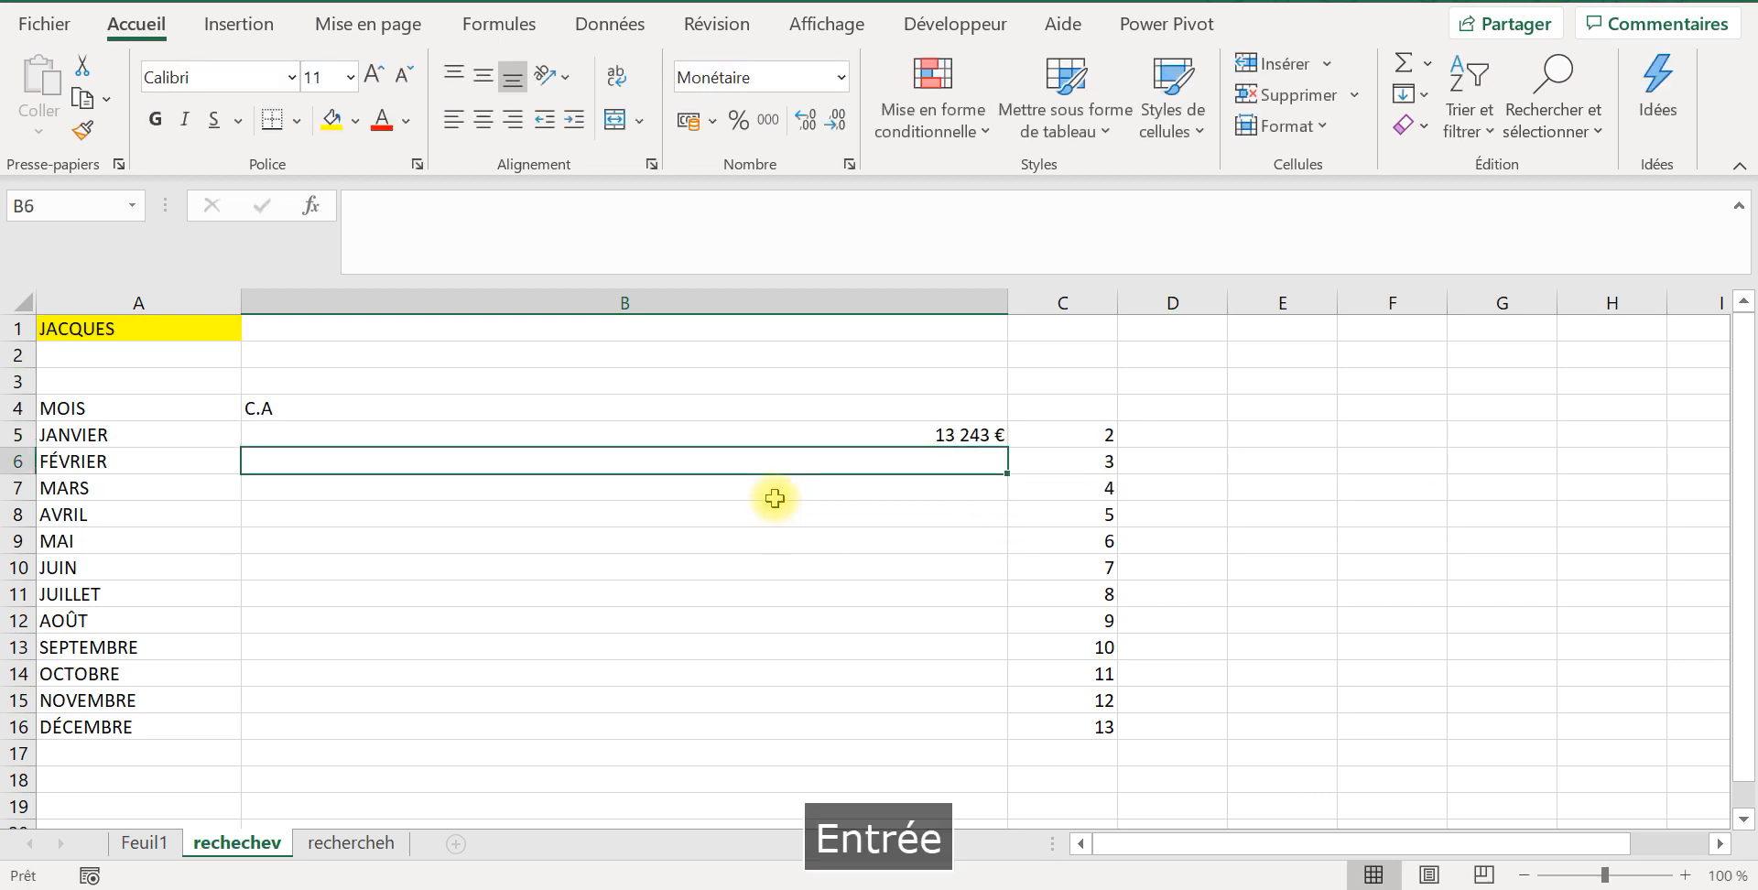
Step: Check B5's JANVIER revenue against the salesperson's row on Feuil1, and copy the formula down from B5 to B16
left_click(681, 442)
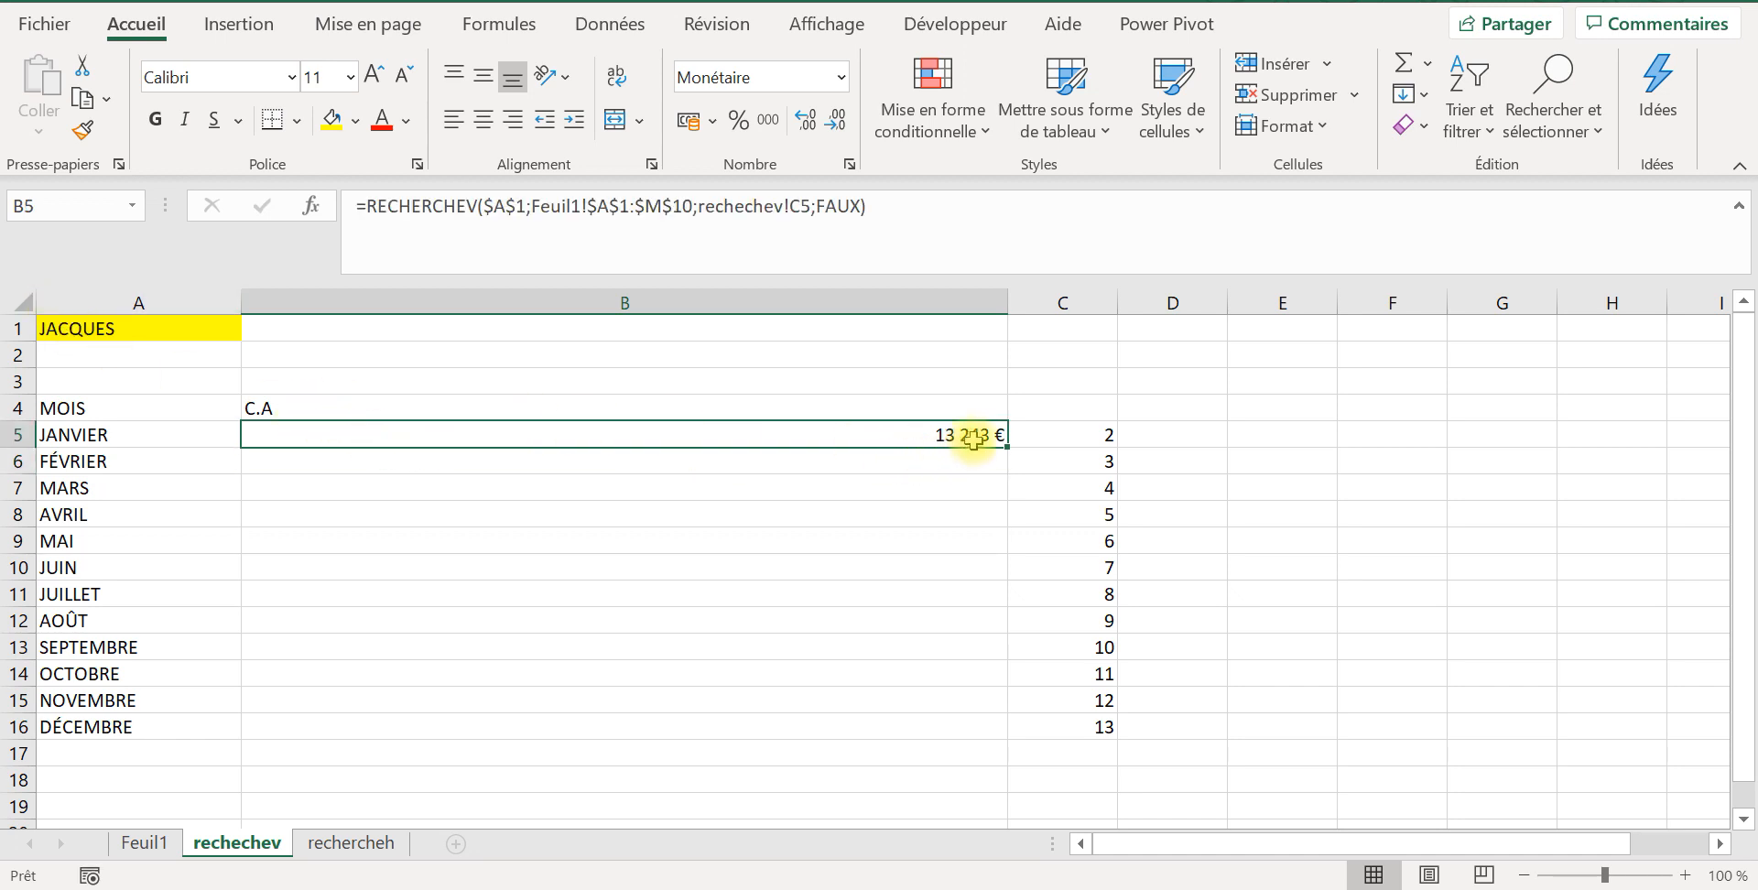
left_click(145, 843)
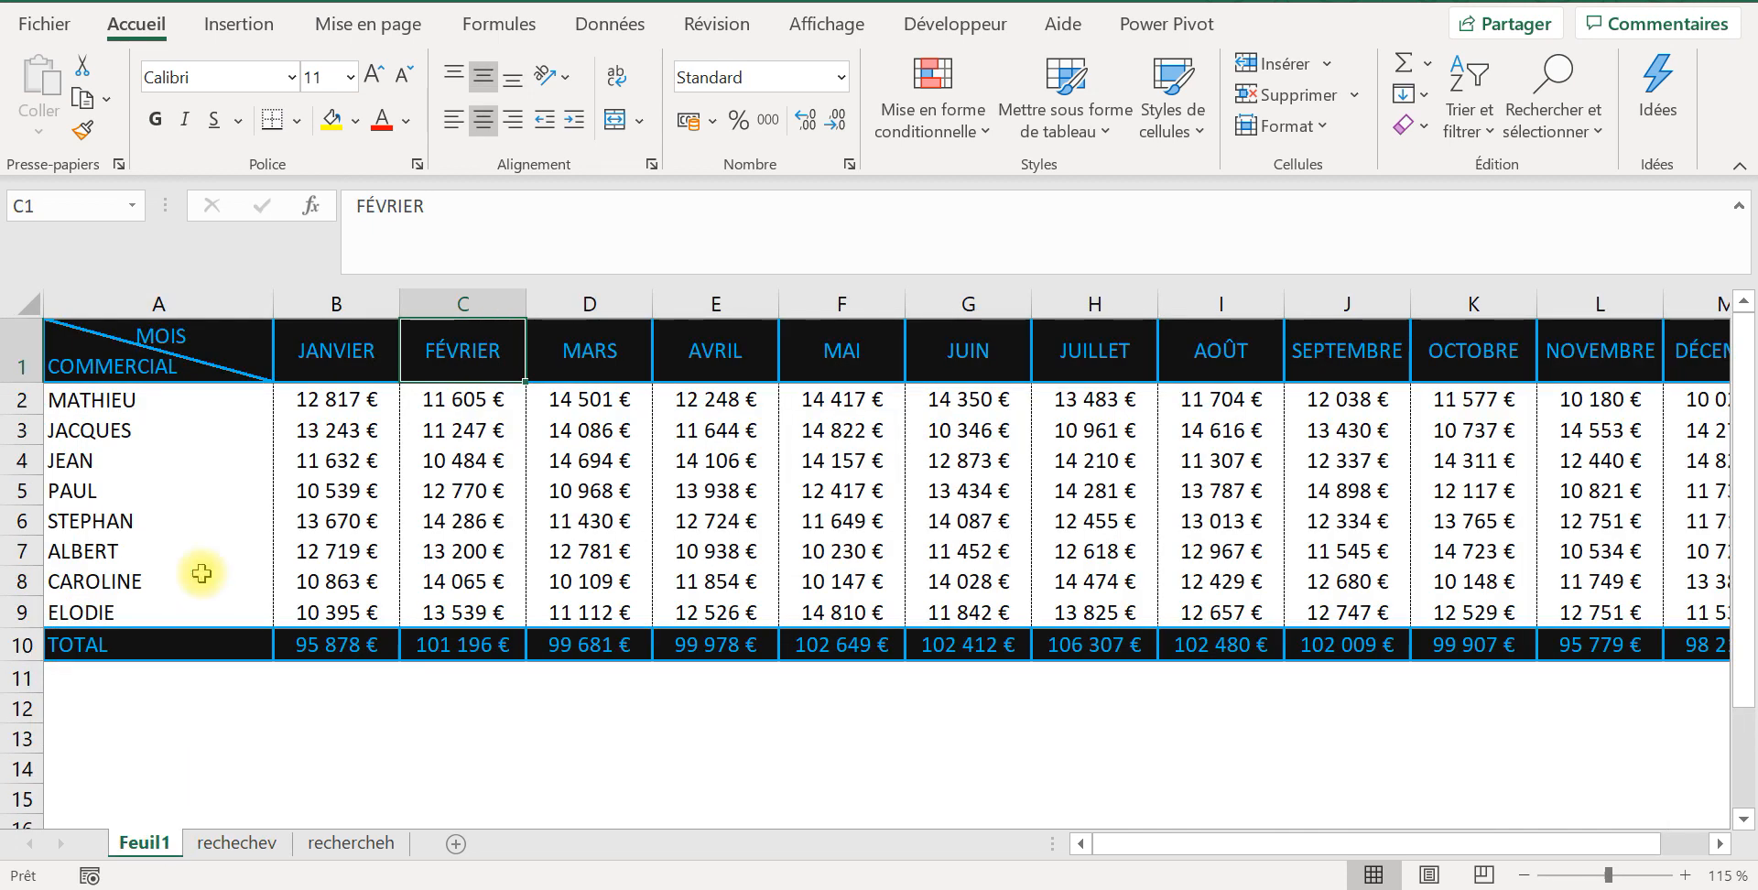
left_click(133, 435)
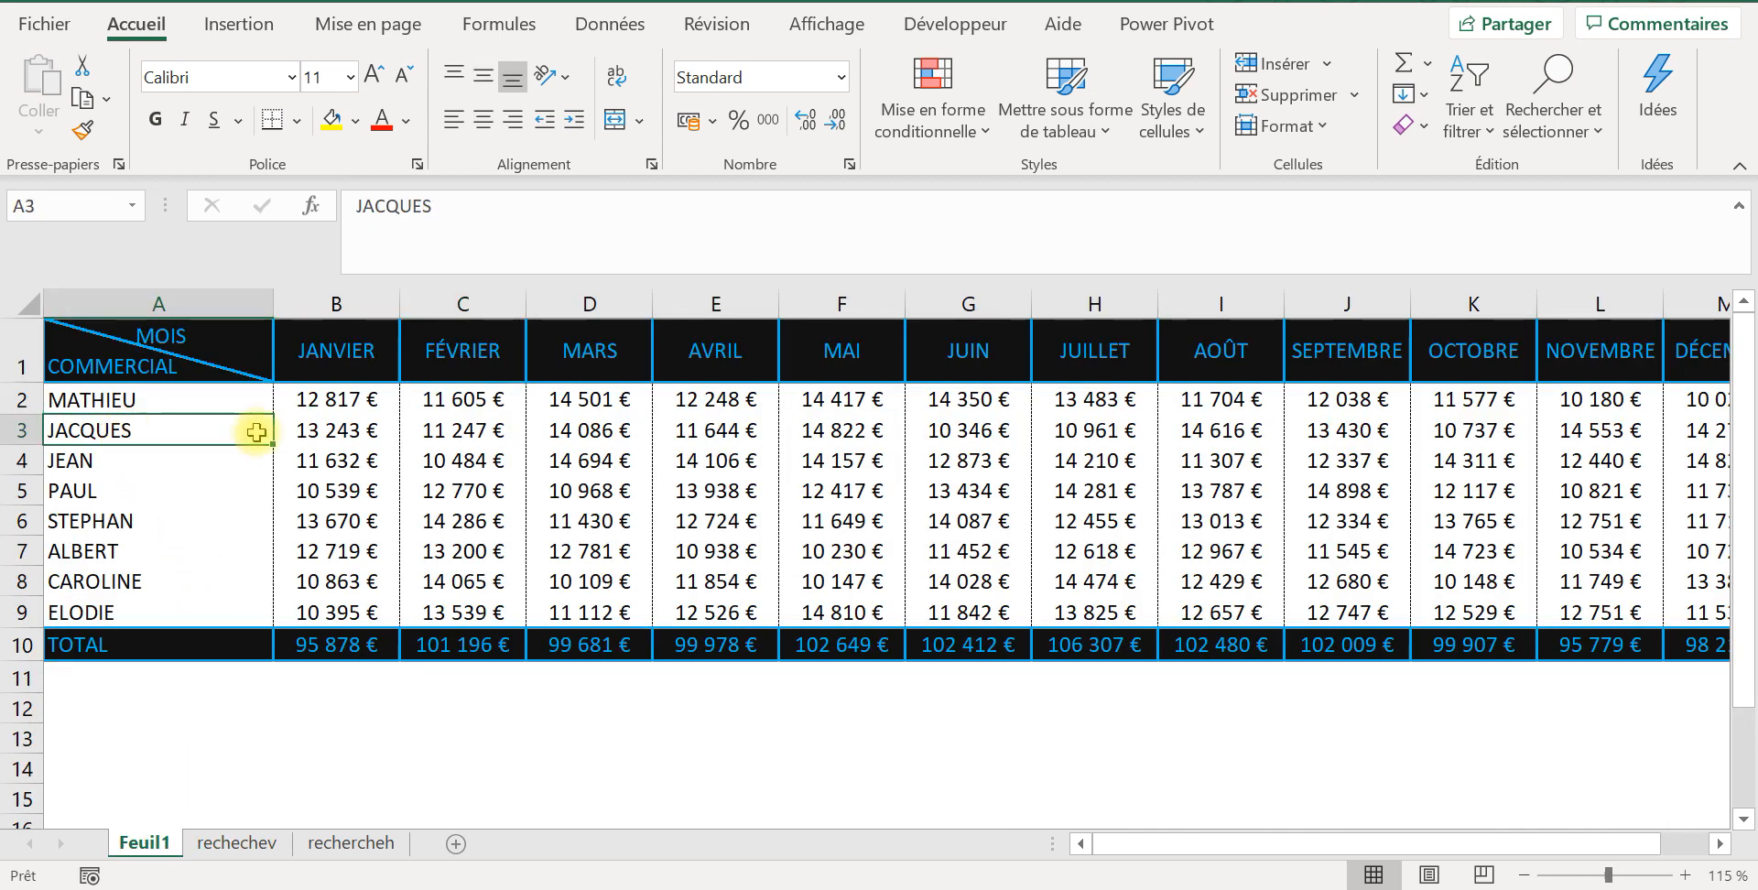
left_click_drag(271, 435, 329, 437)
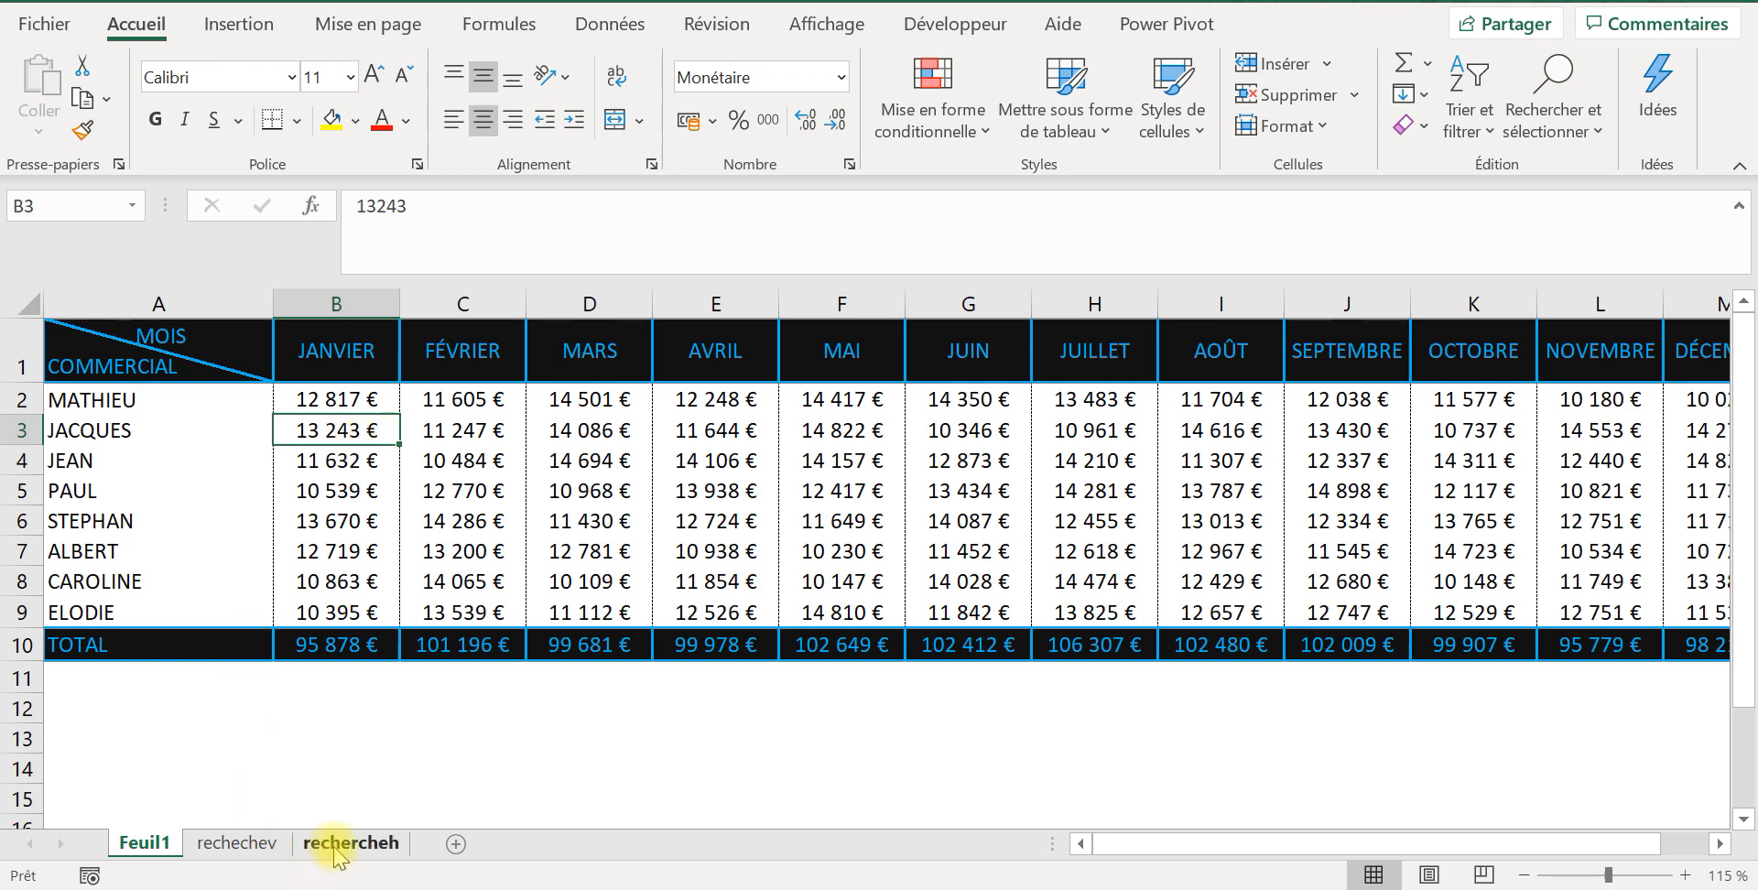
left_click(272, 859)
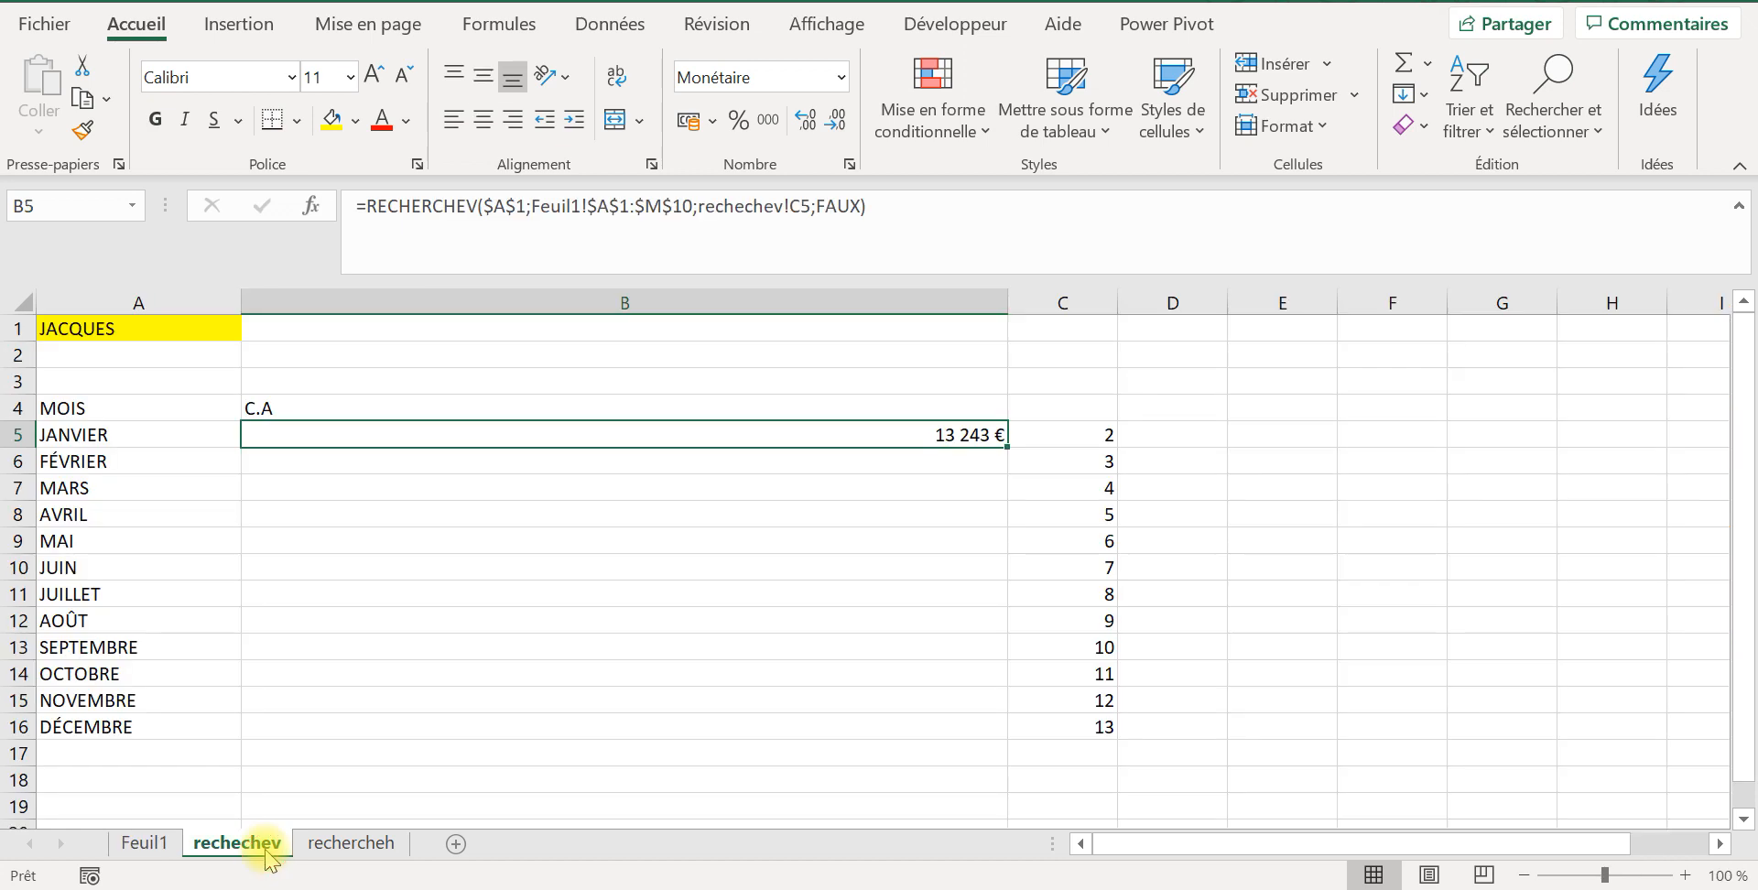
double_click(1004, 446)
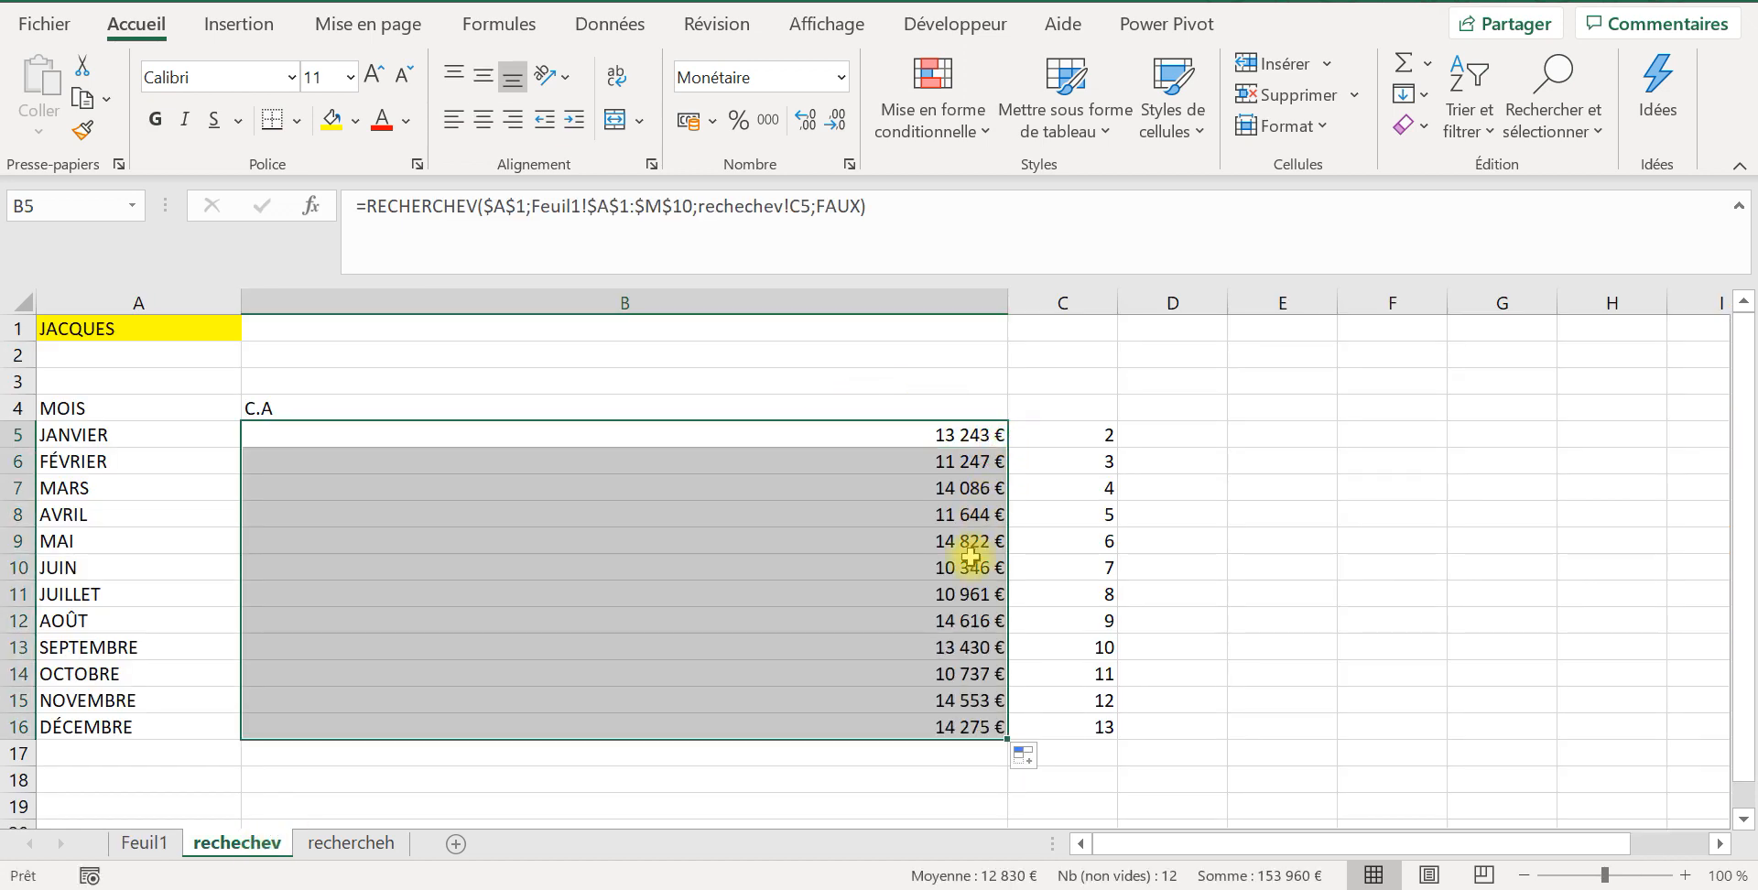
Step: Review each argument of the RECHERCHEV formula in B5 along with the Feuil1 table it refers to
left_click(948, 434)
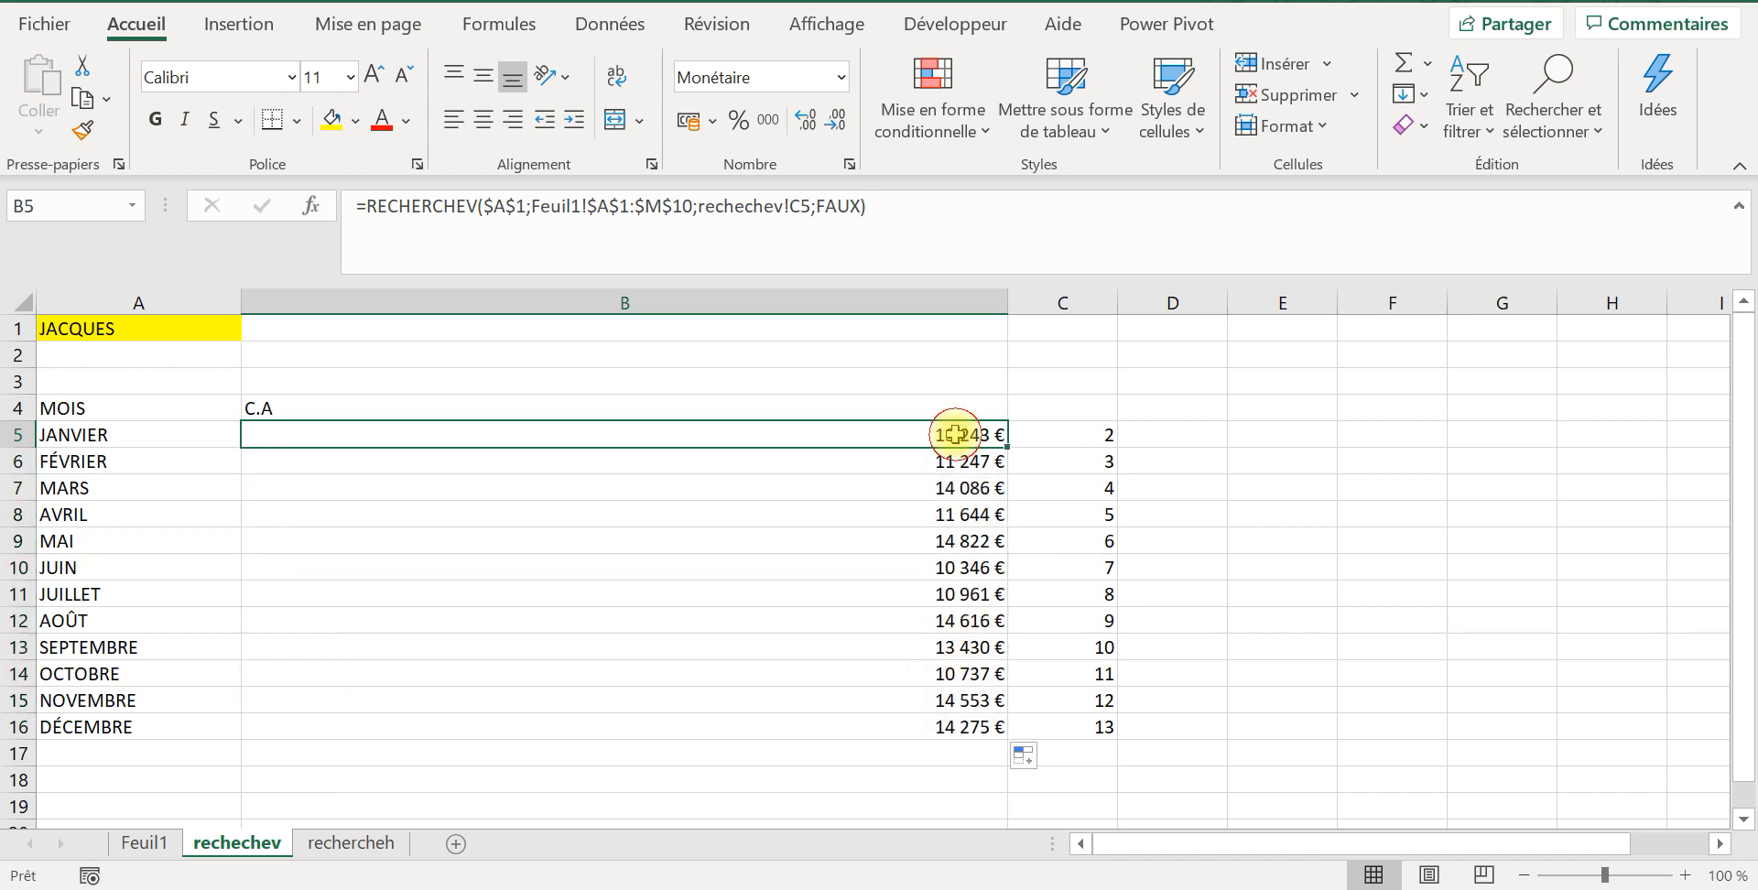
left_click(638, 210)
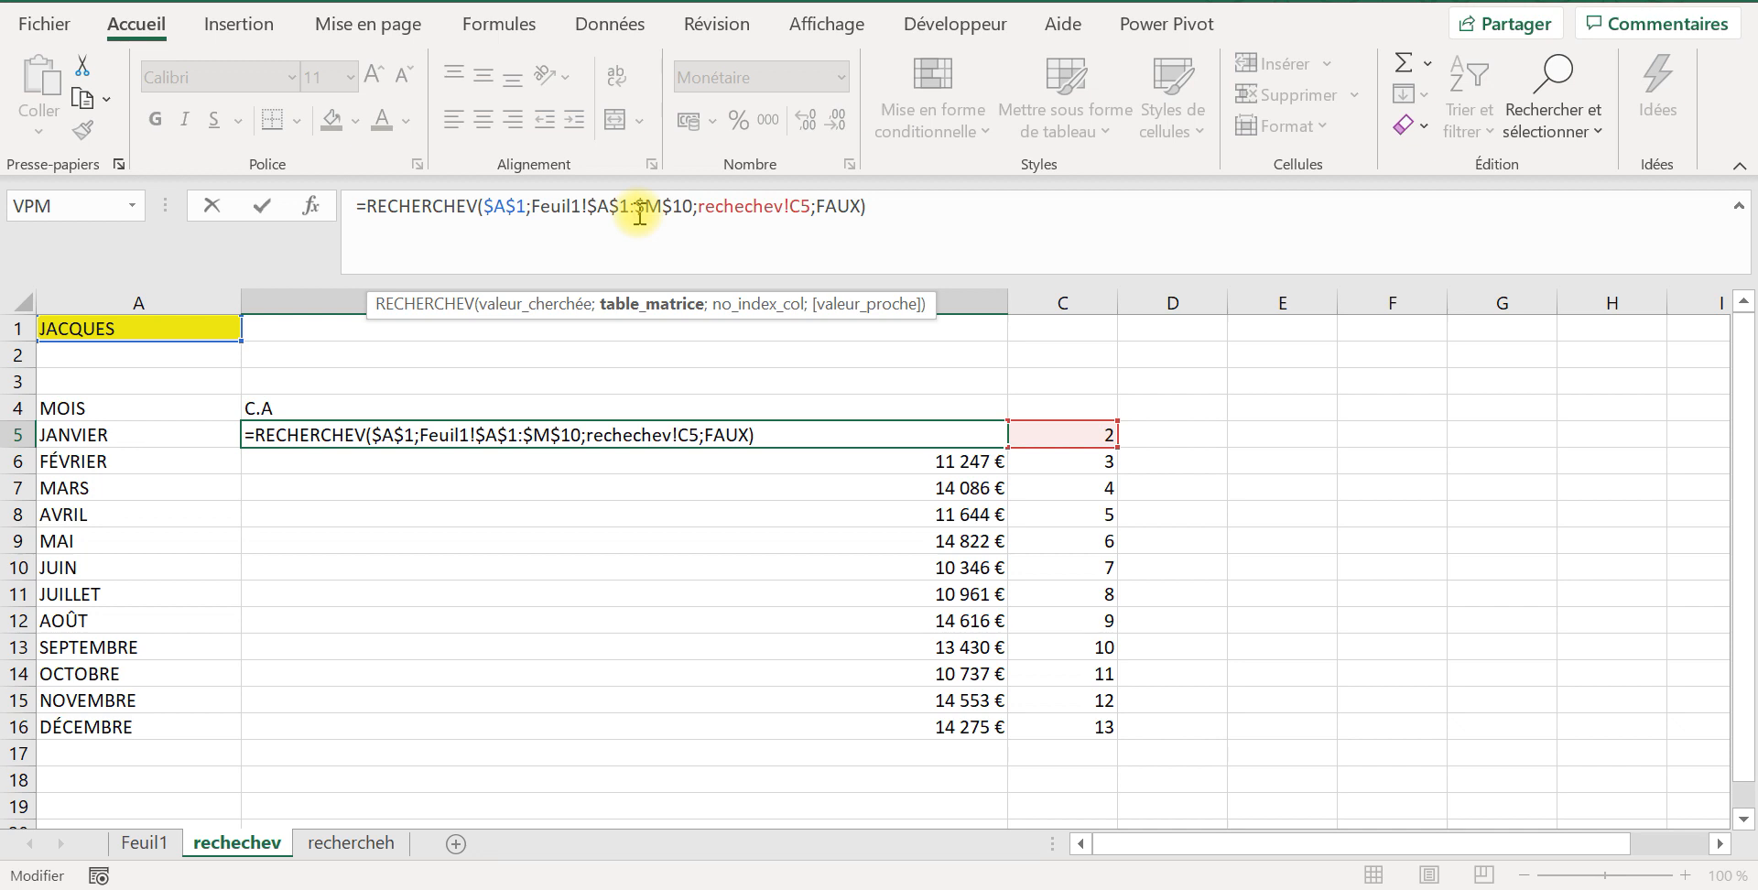
left_click(503, 218)
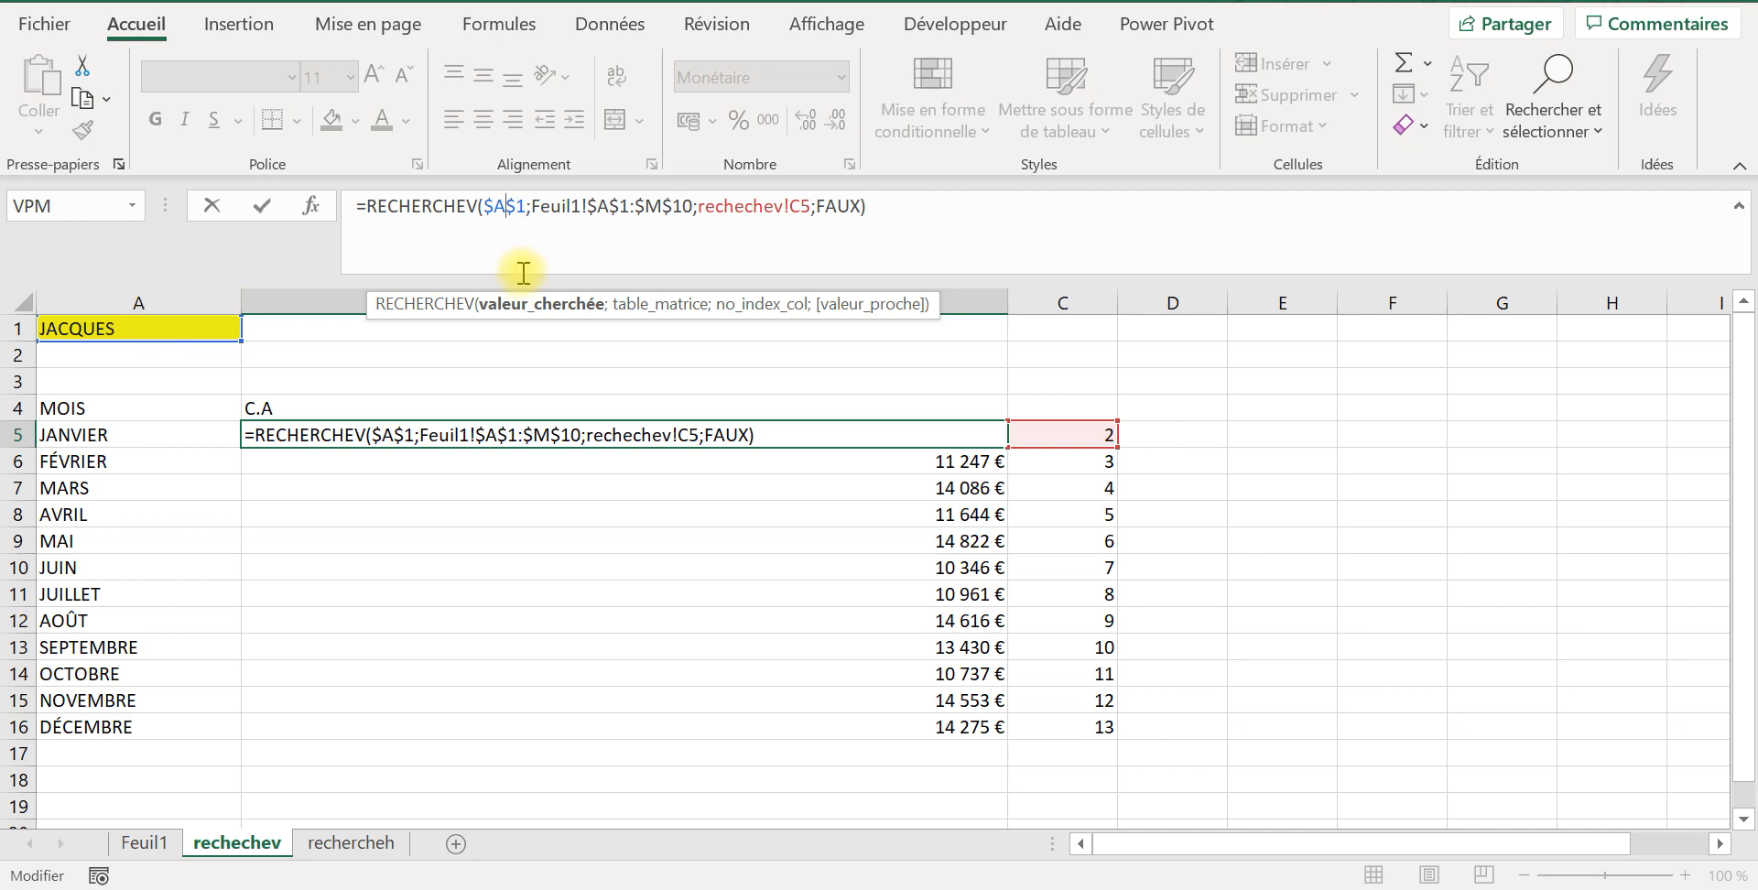
left_click(576, 210)
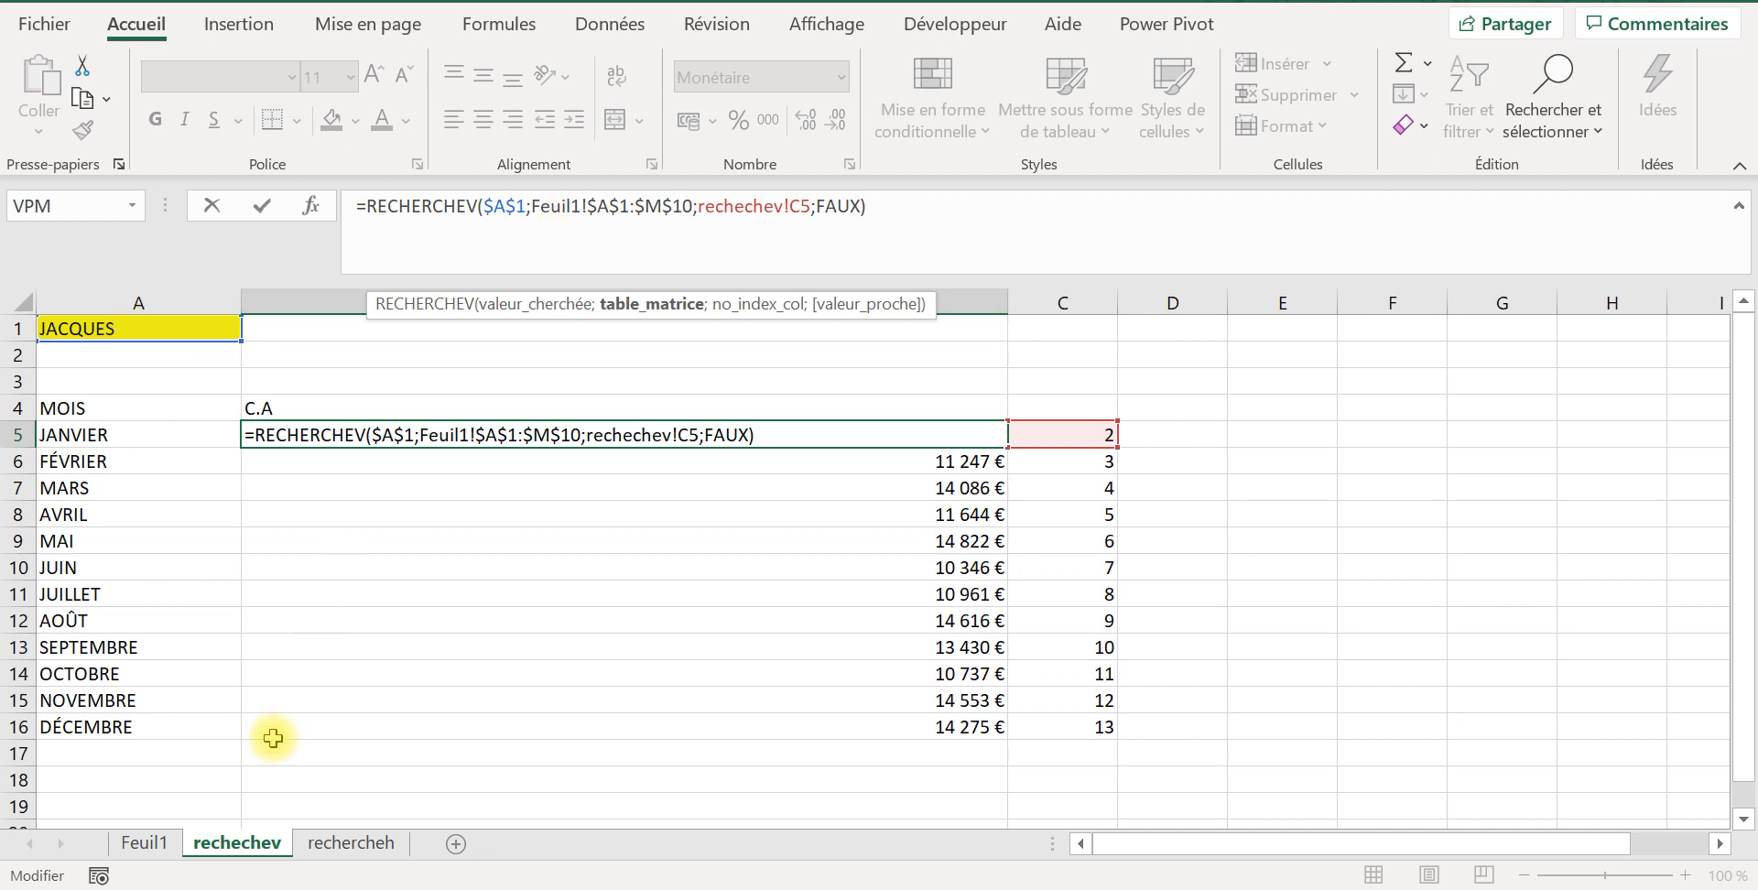
left_click(146, 842)
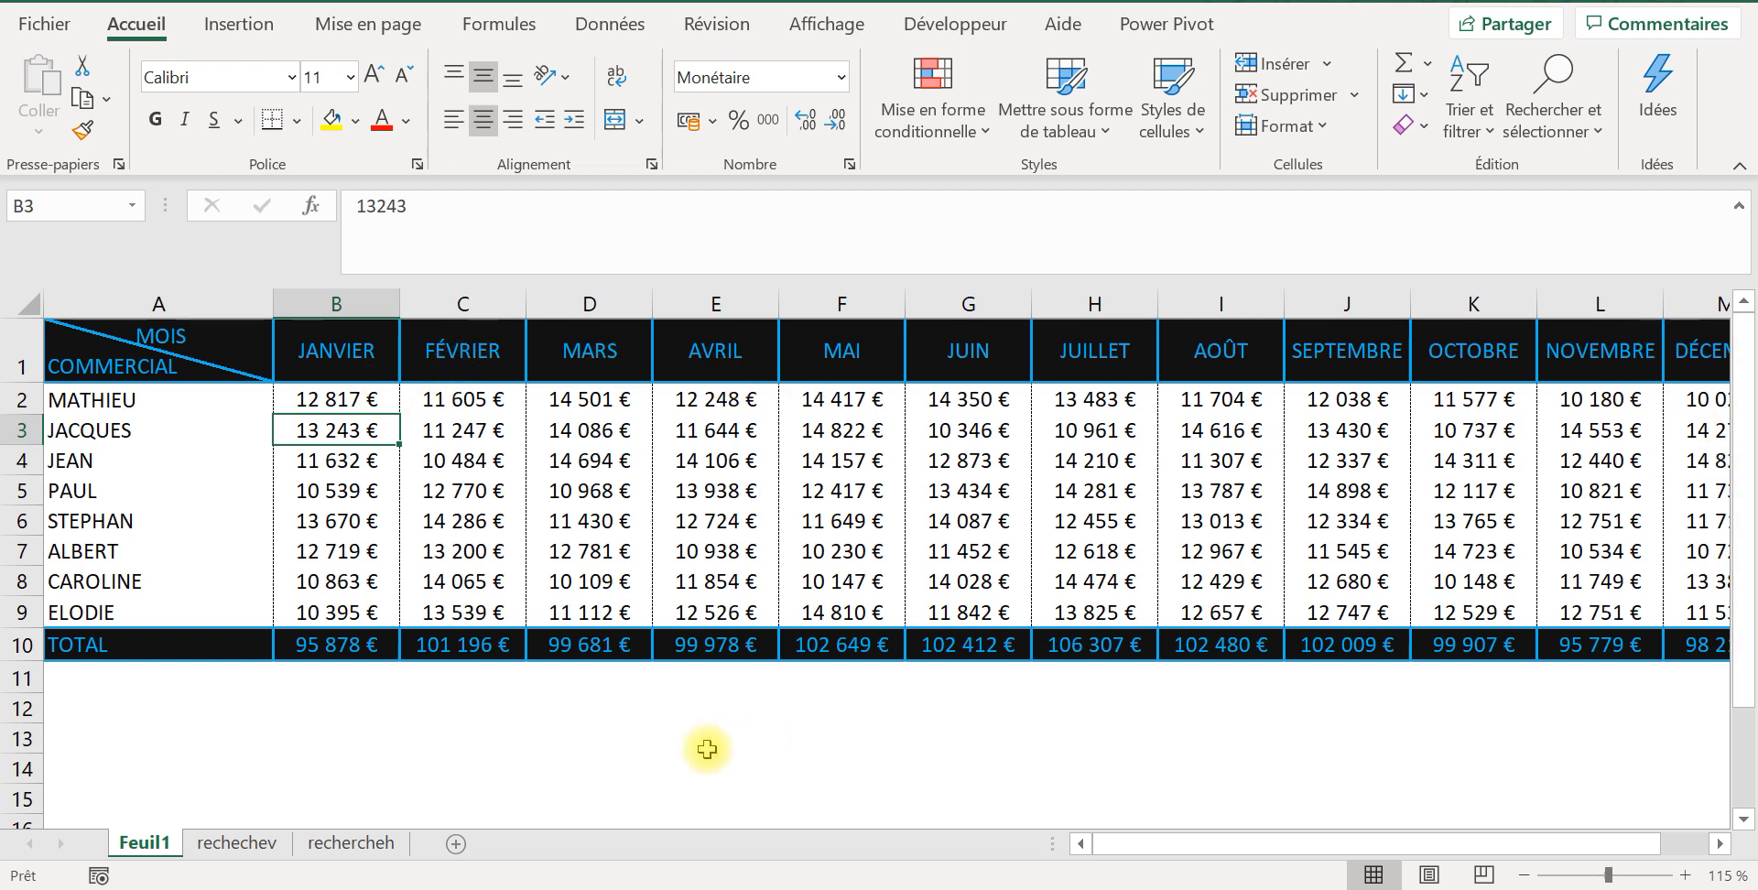
left_click(273, 847)
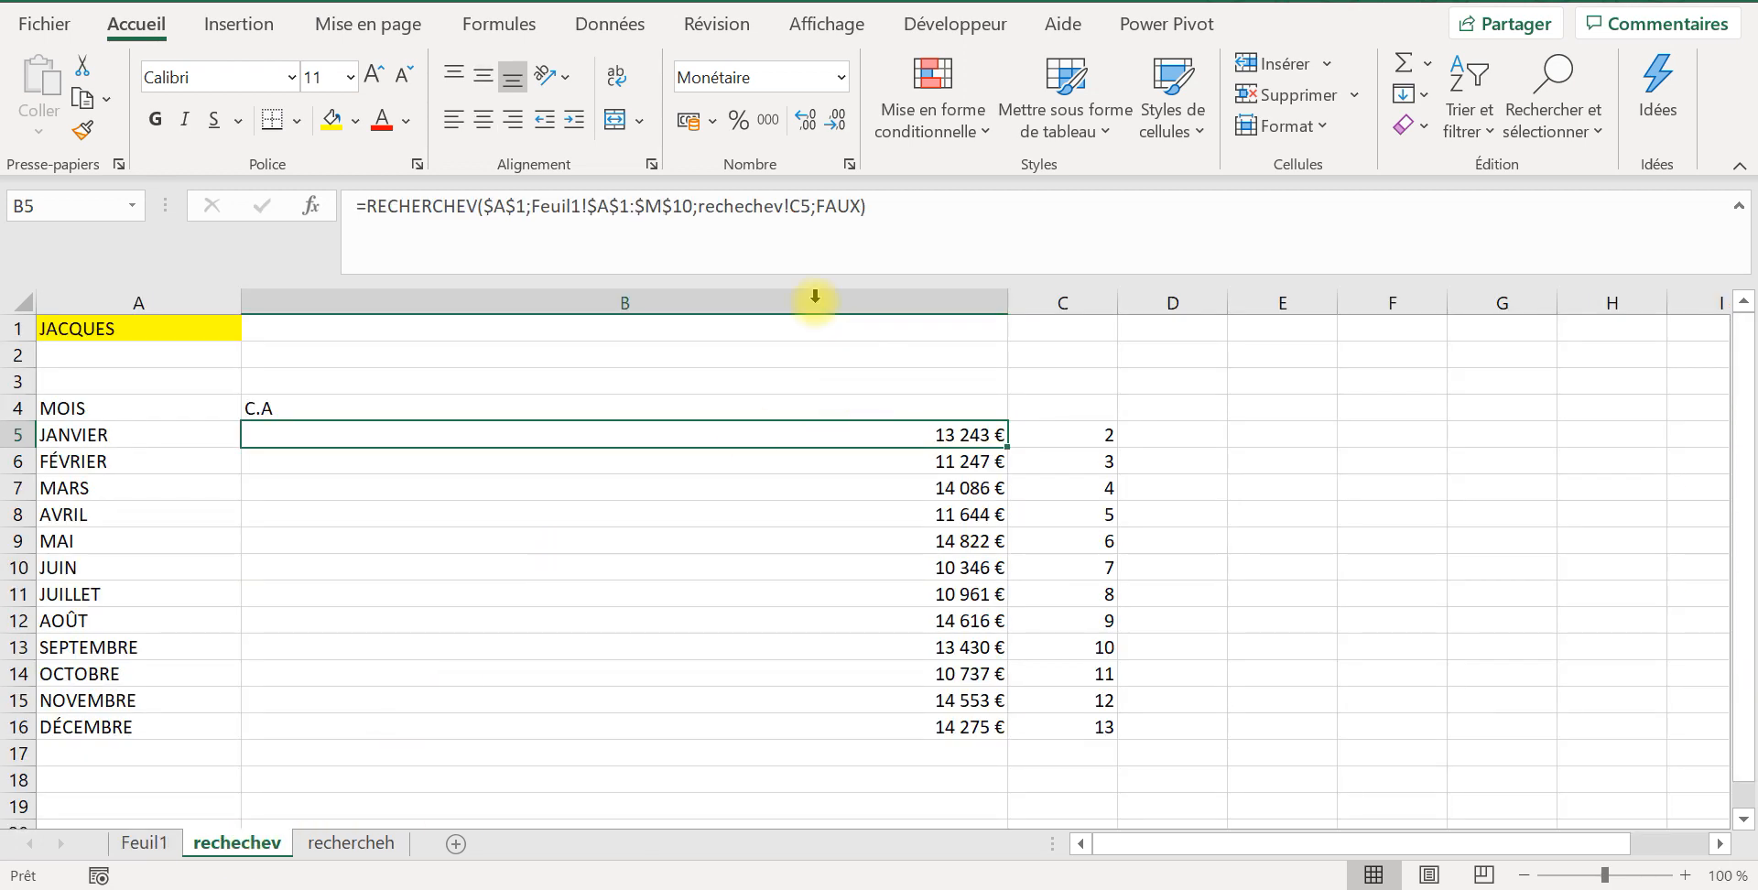
left_click(723, 218)
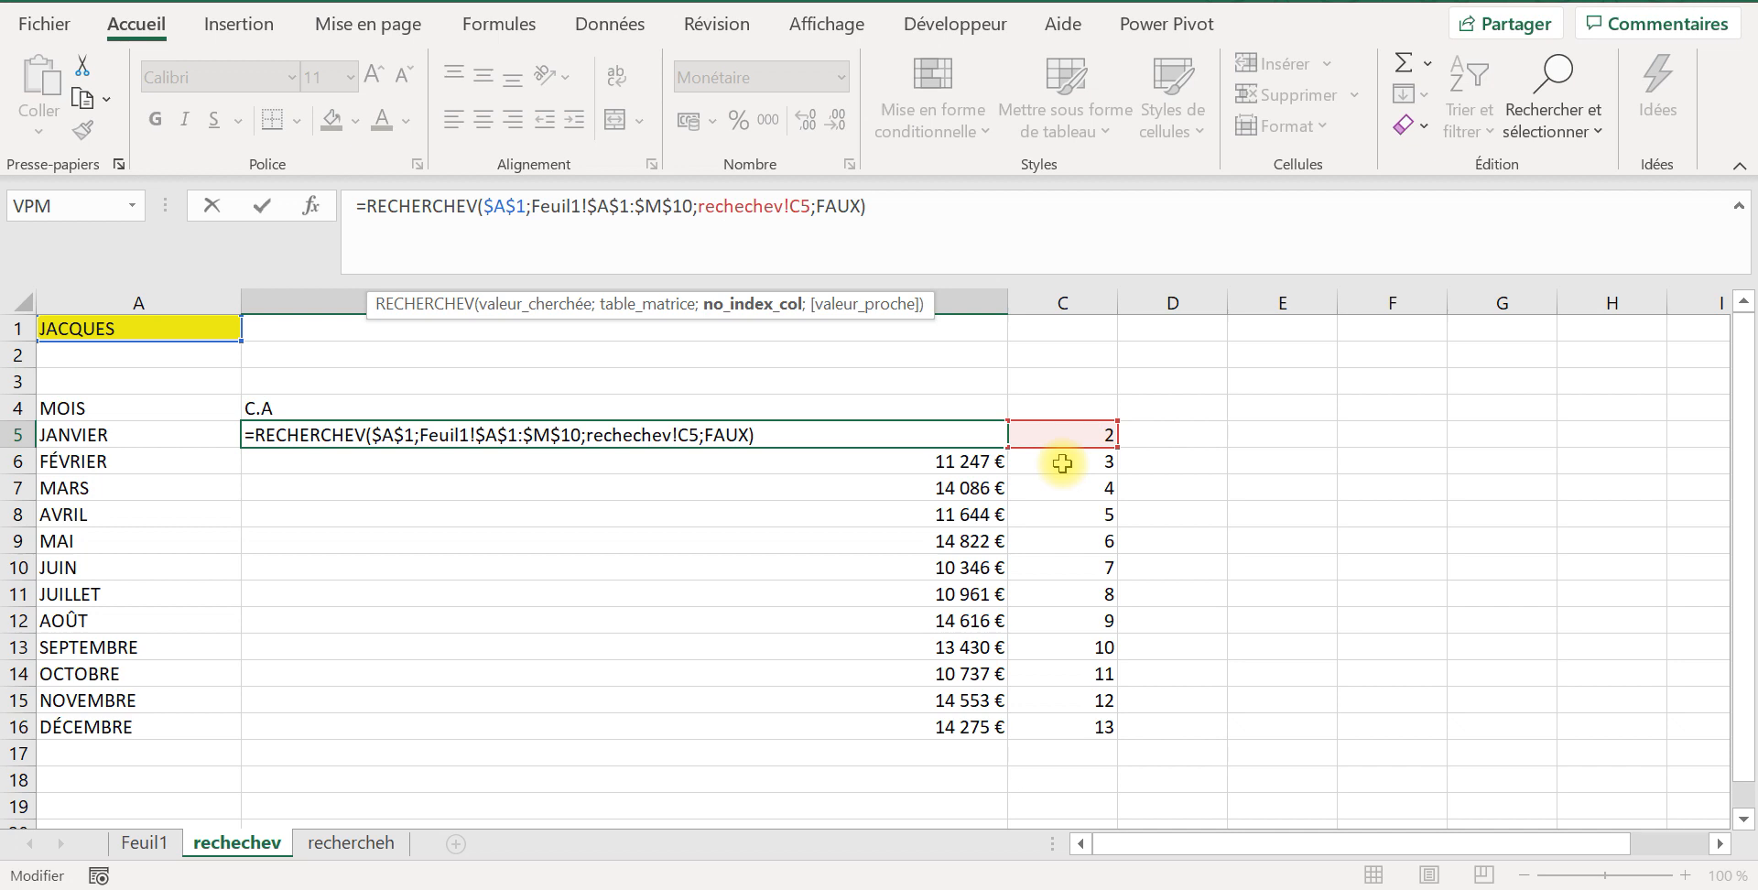
left_click(840, 205)
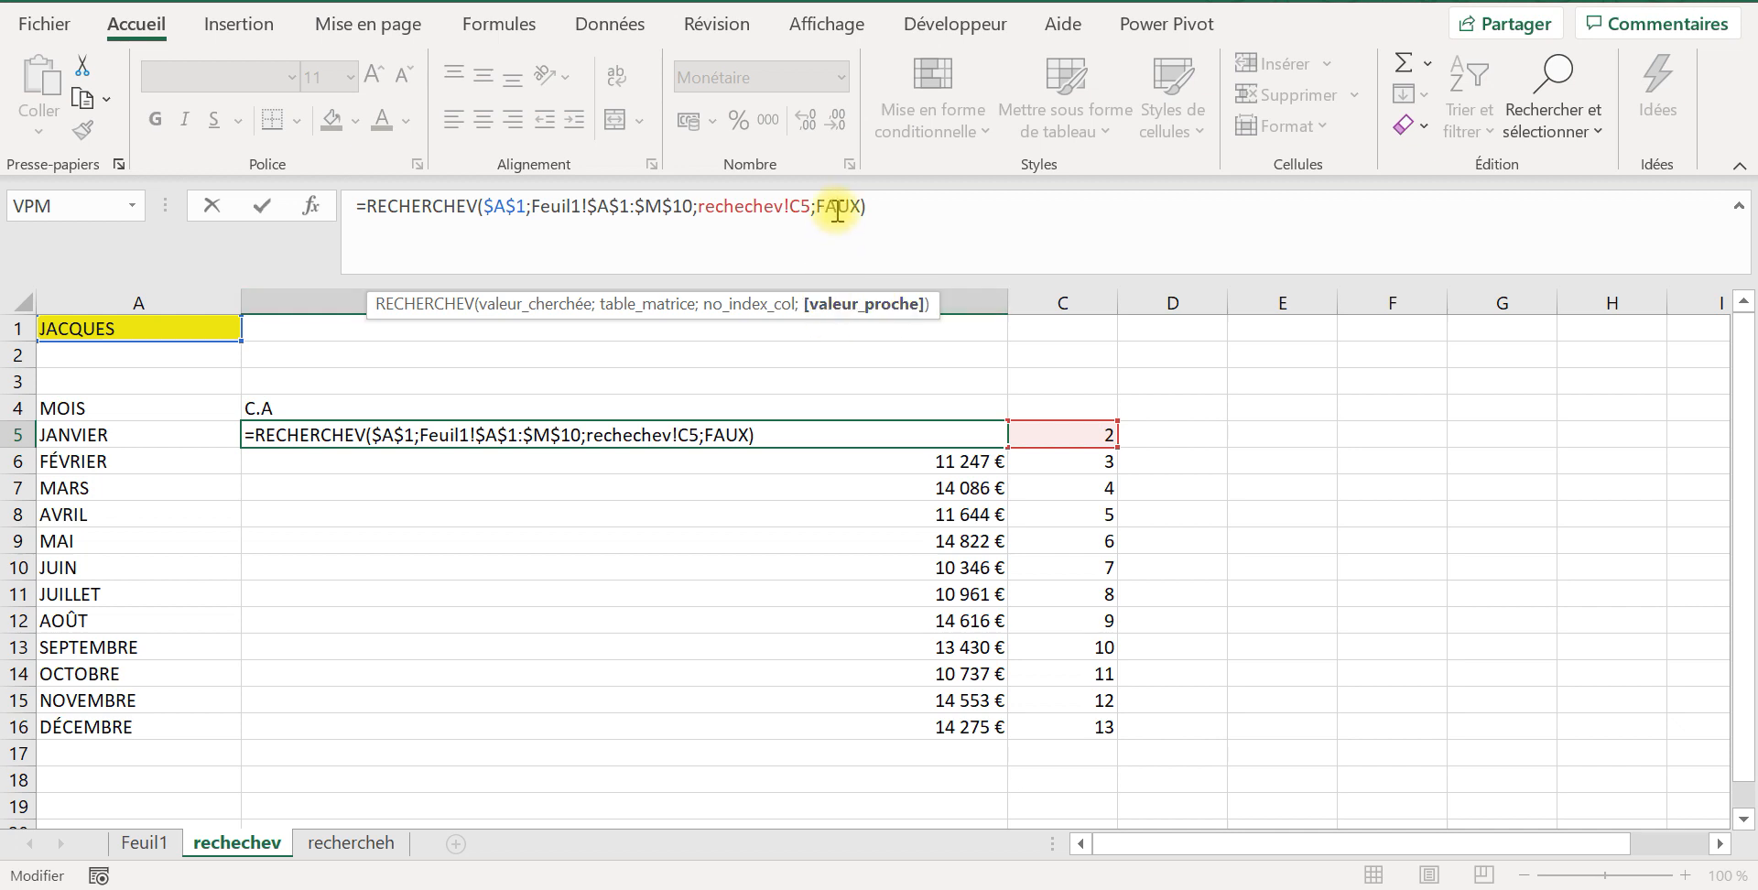
key("Return")
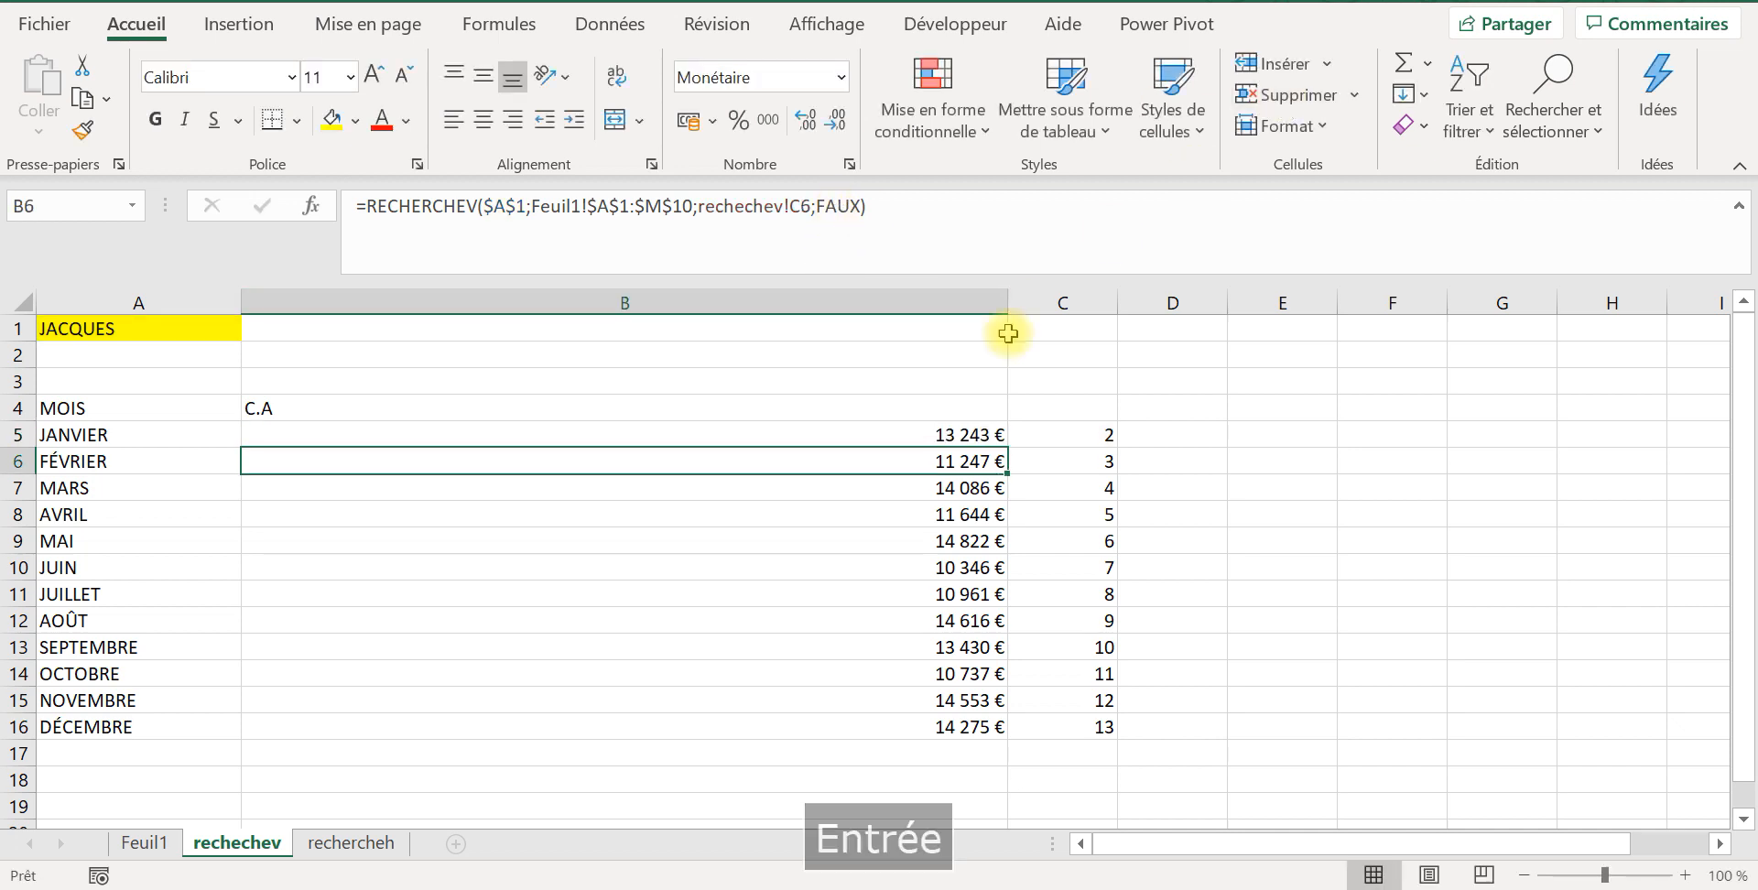
Step: Refill B5:B16 with the B5 formula, and test A1's dropdown with the third and fifth salespeople in the list
left_click(978, 430)
left_click_drag(1007, 447, 1009, 744)
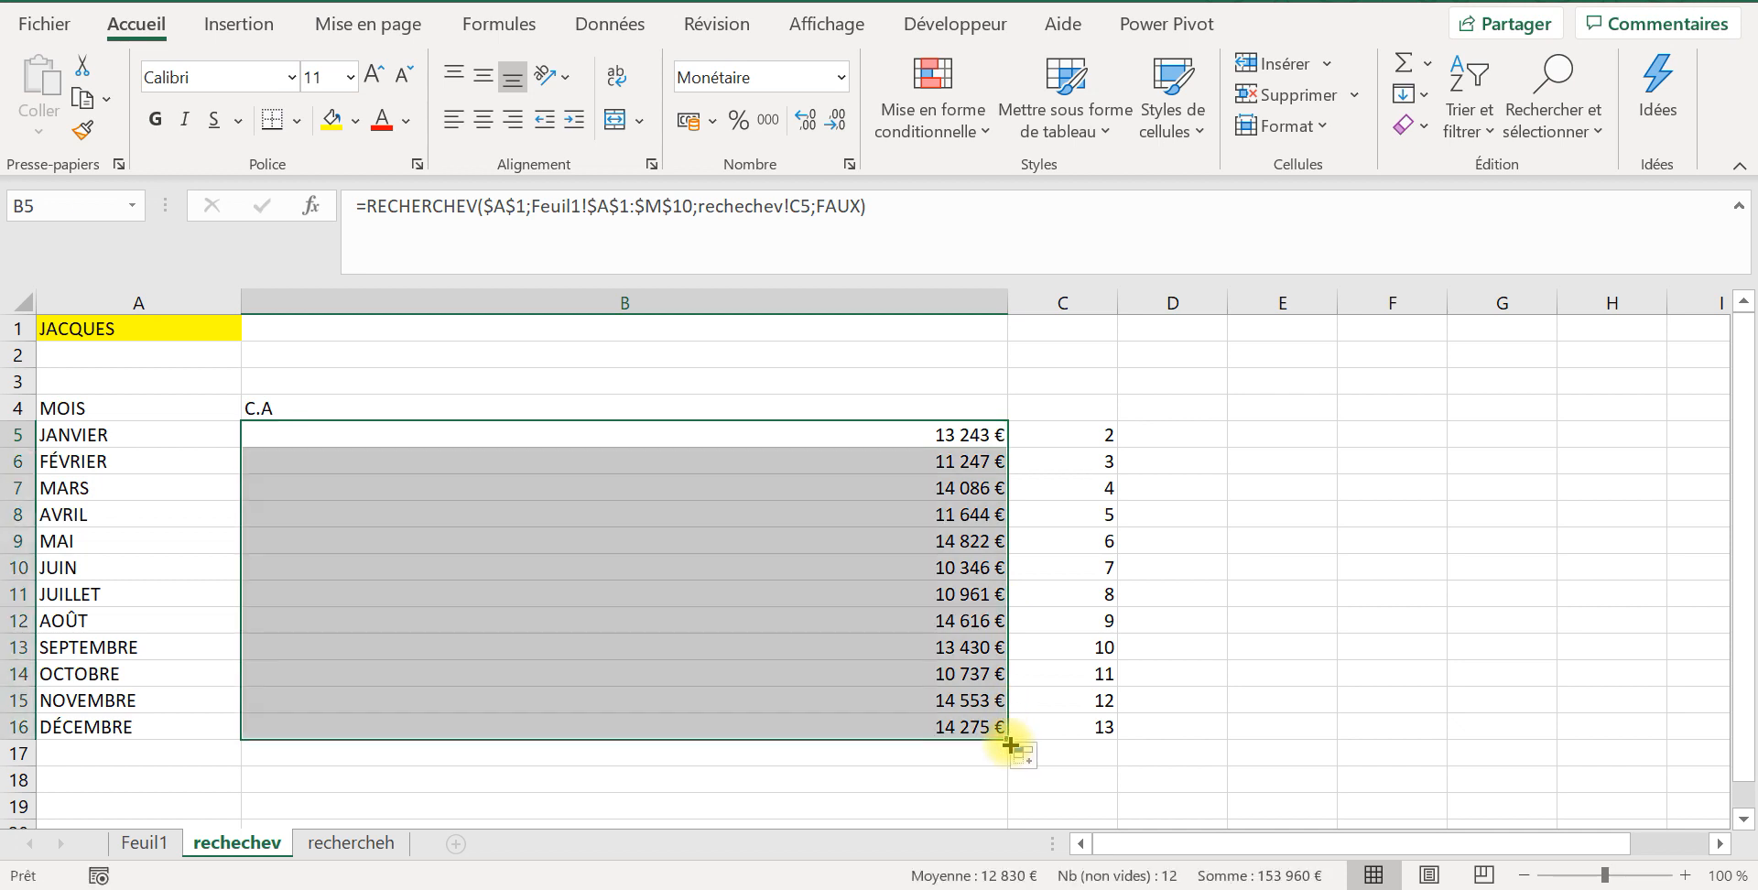
left_click(165, 326)
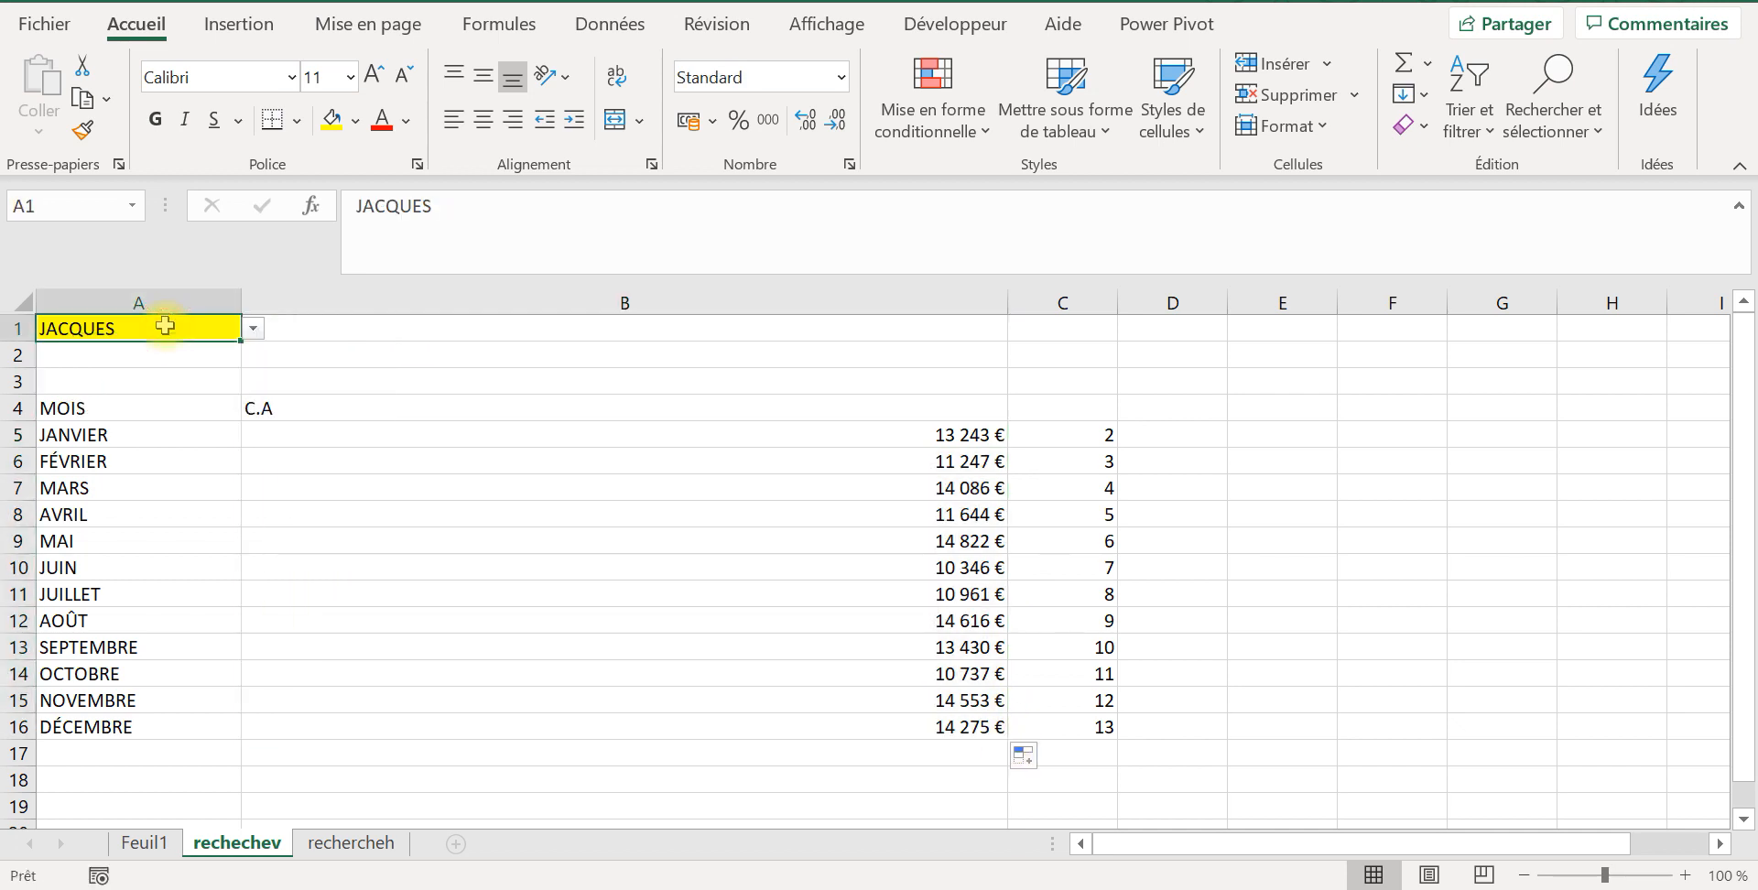
left_click(249, 328)
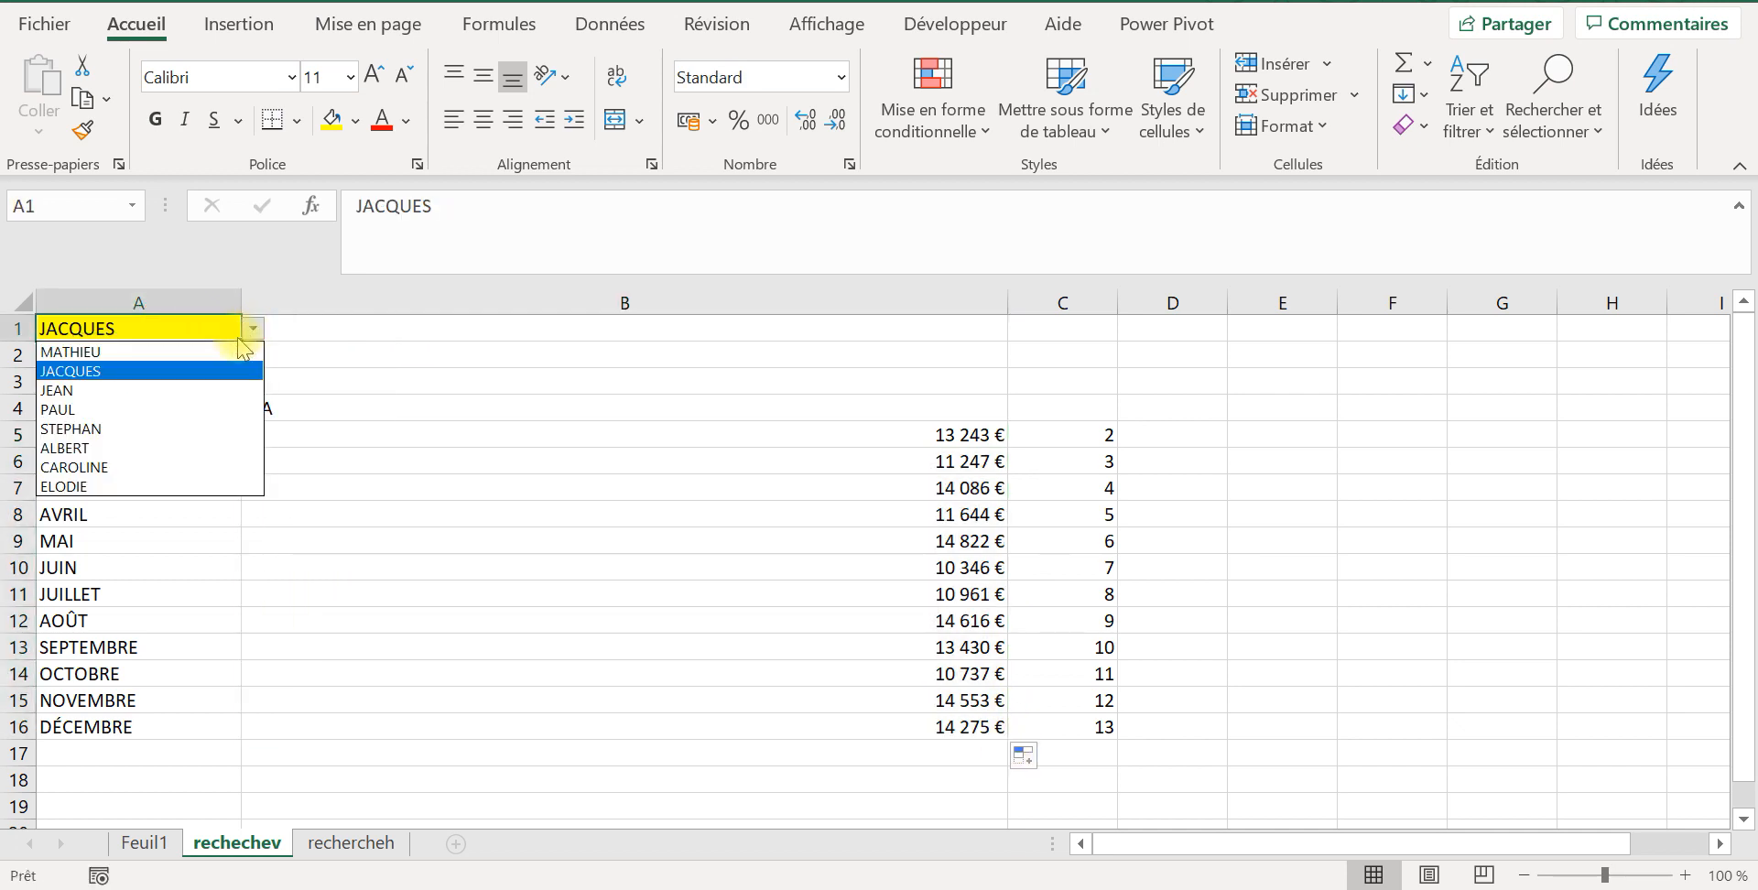
left_click(200, 392)
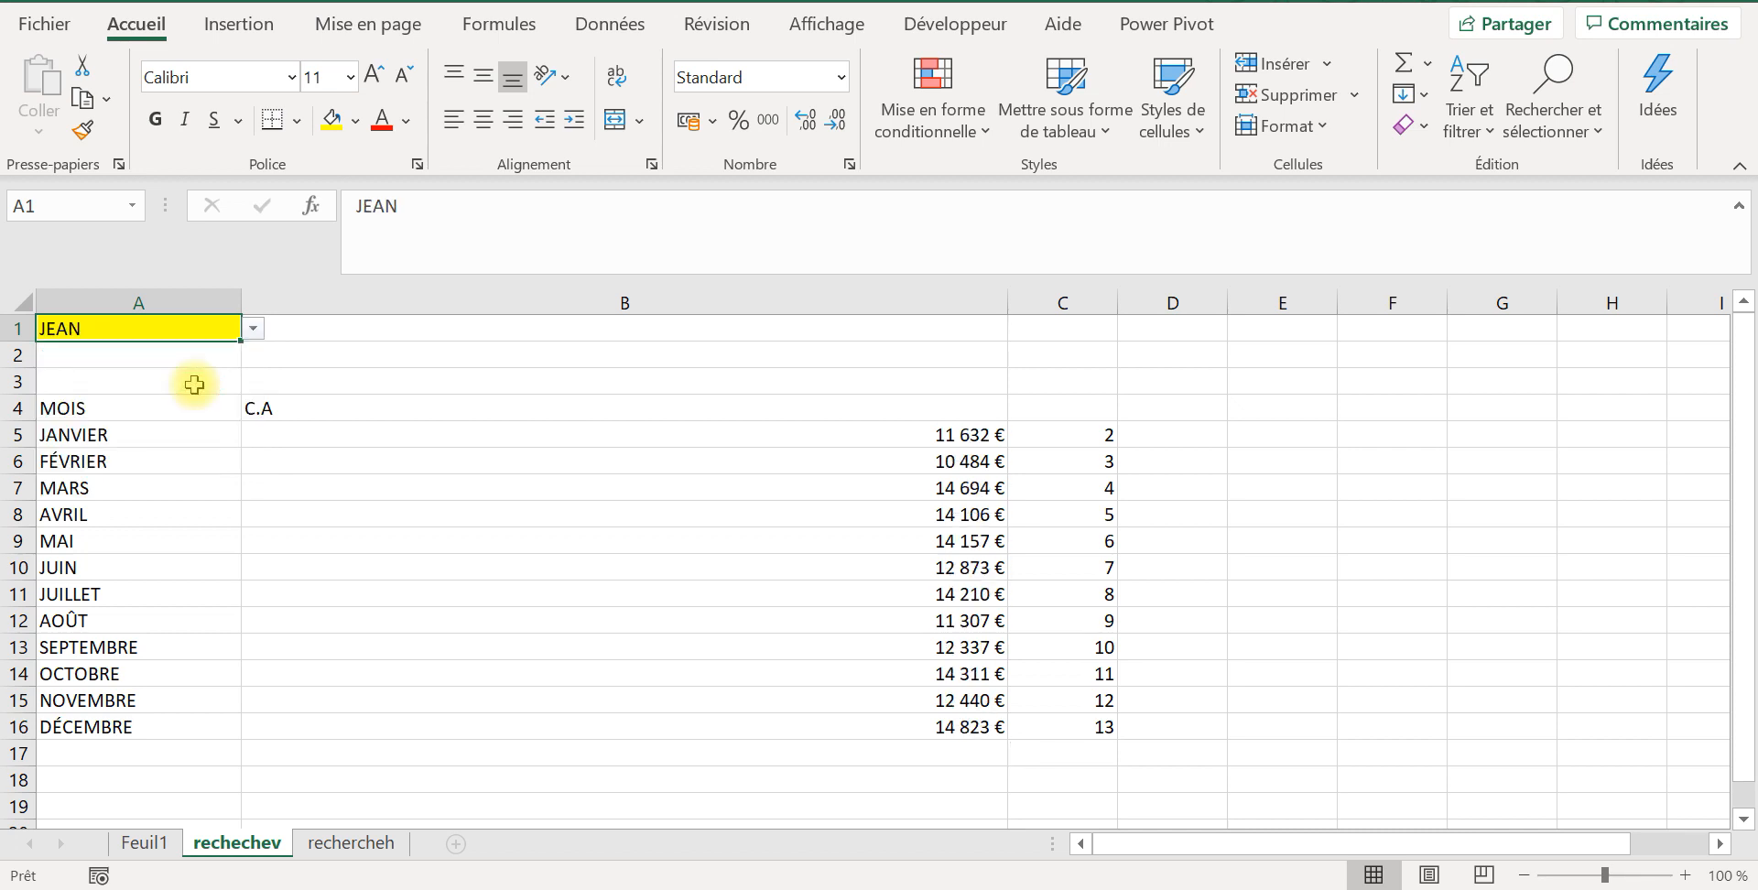
left_click(254, 330)
left_click(203, 430)
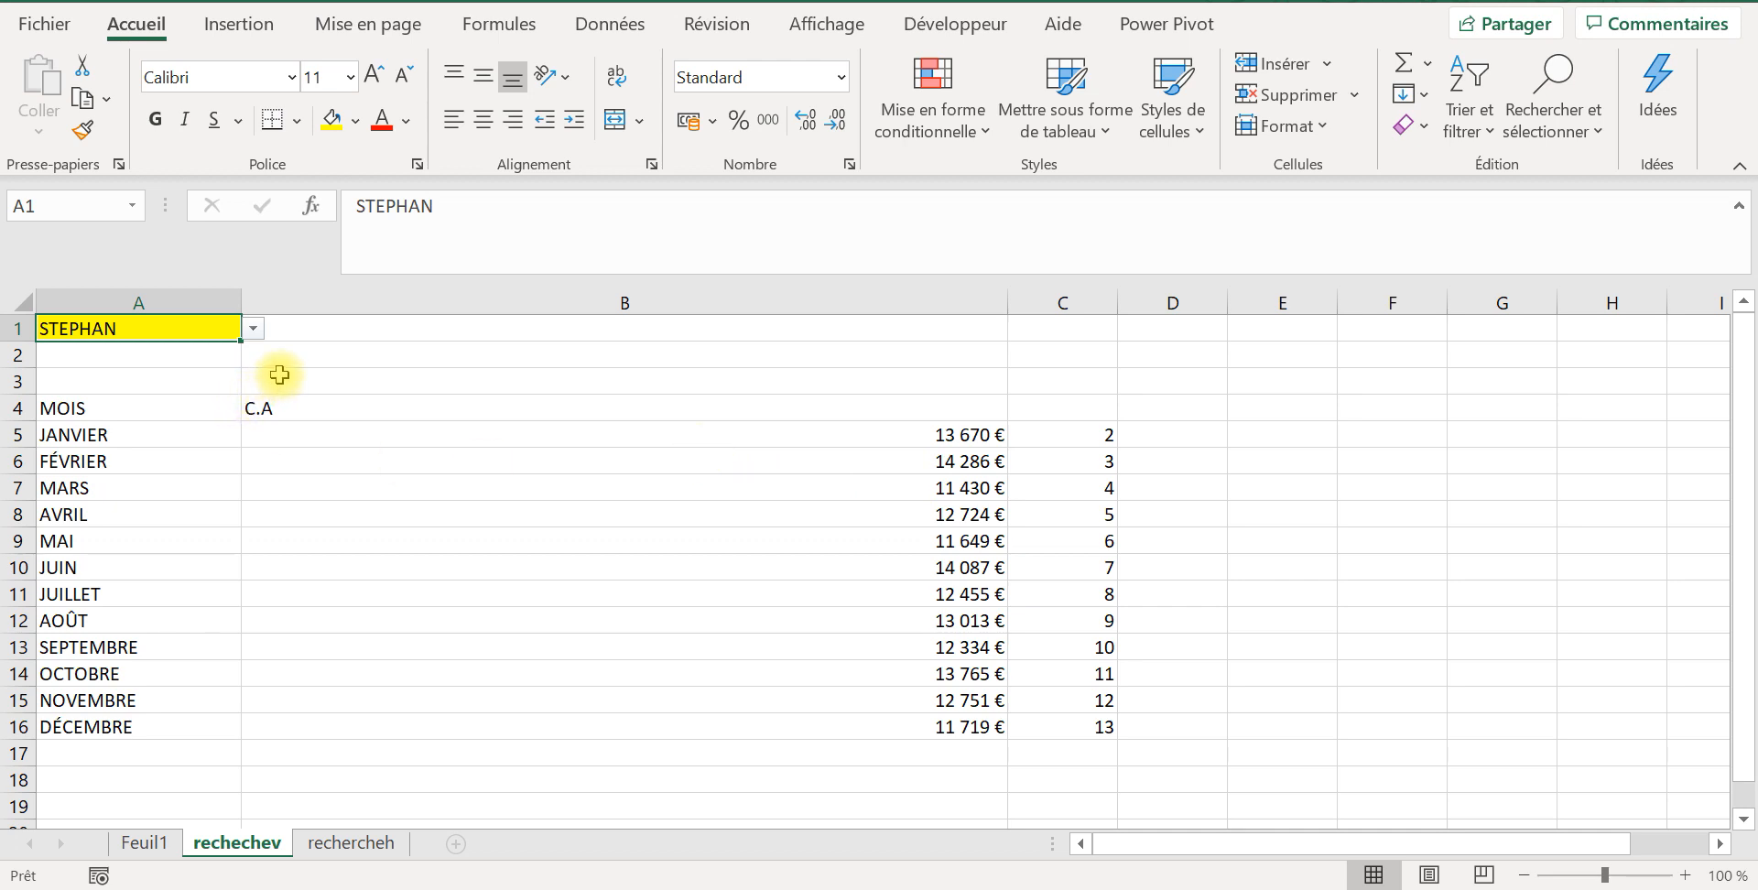
left_click(476, 328)
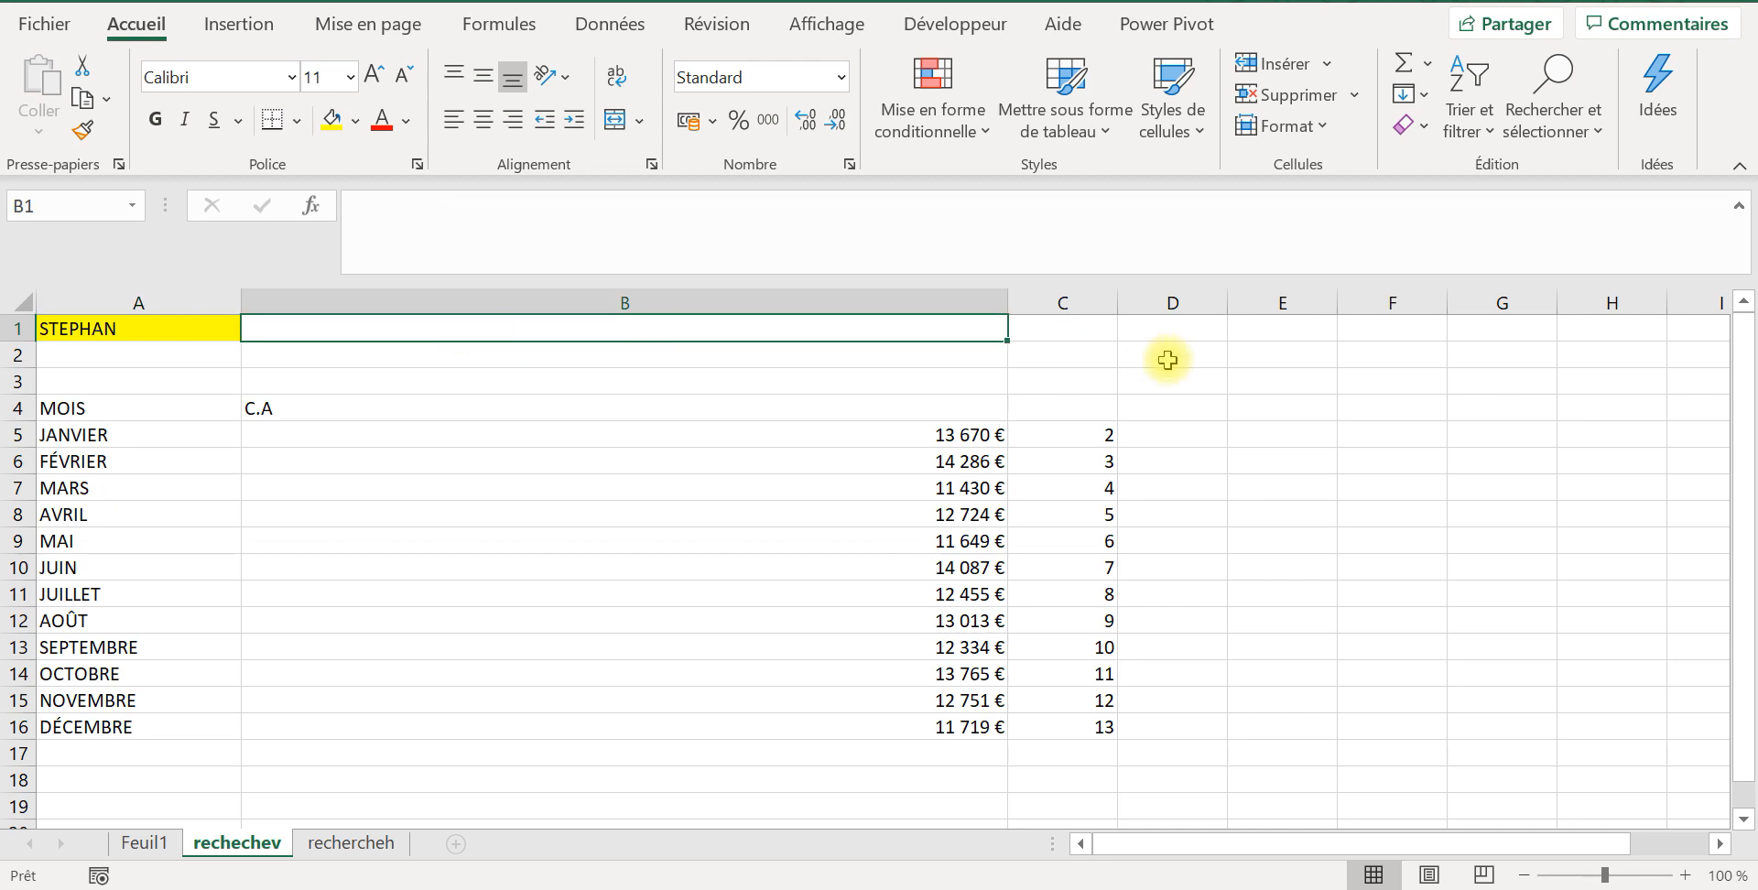
Step: Fill cell D1 of the rechechev sheet with a light orange theme colour
left_click(1187, 327)
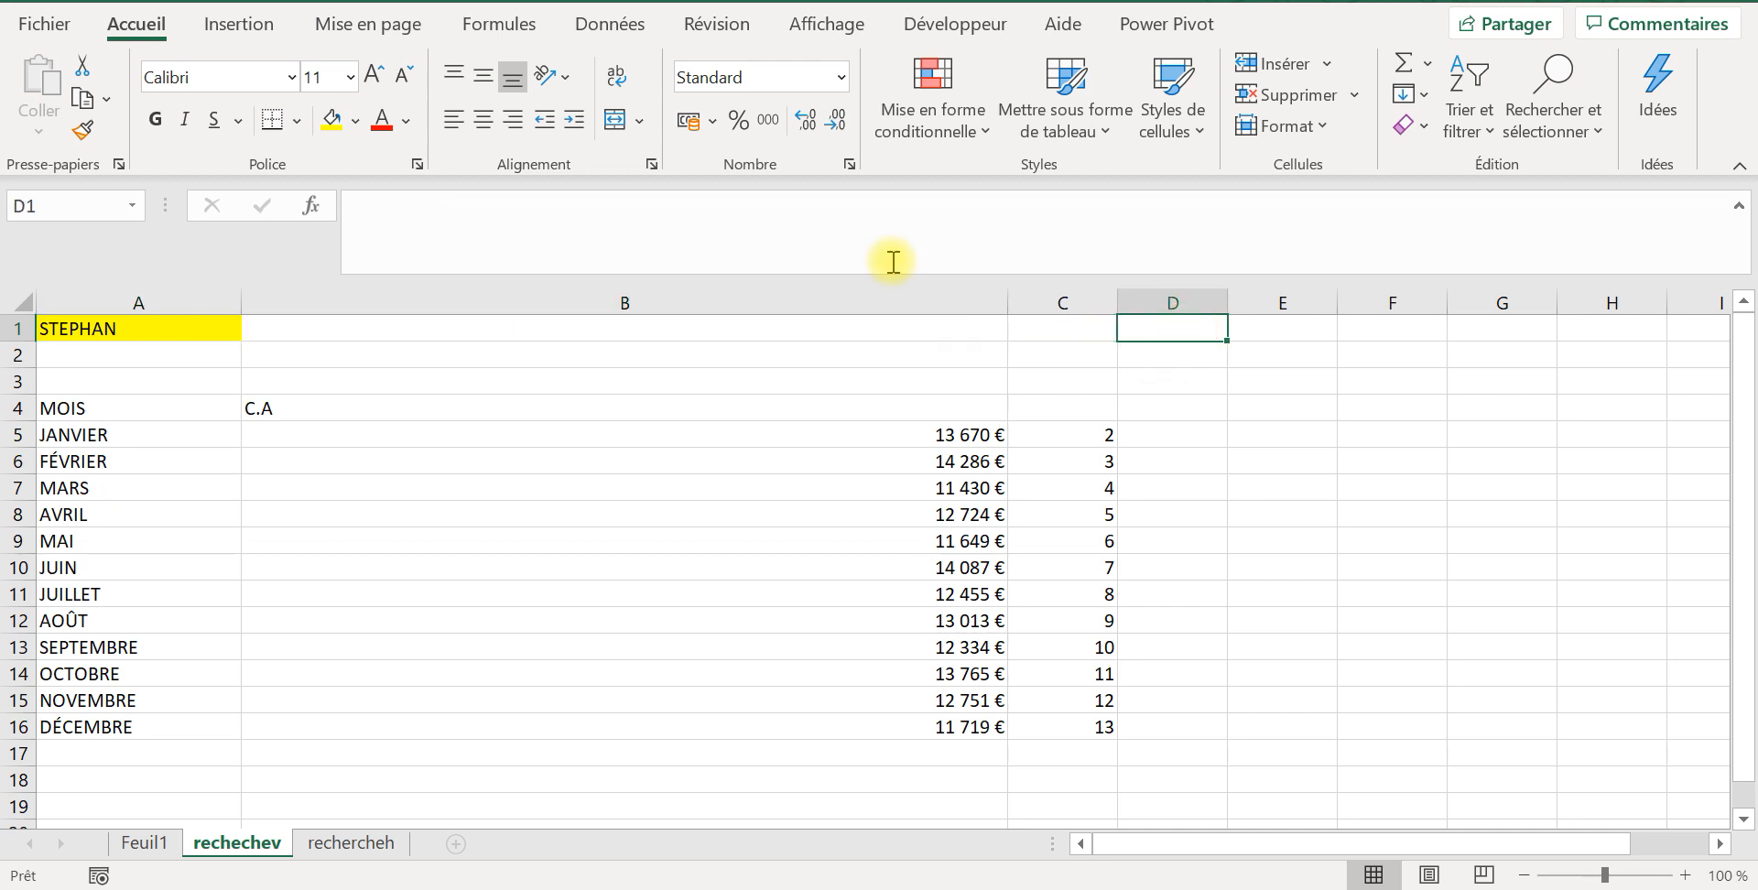
left_click(355, 120)
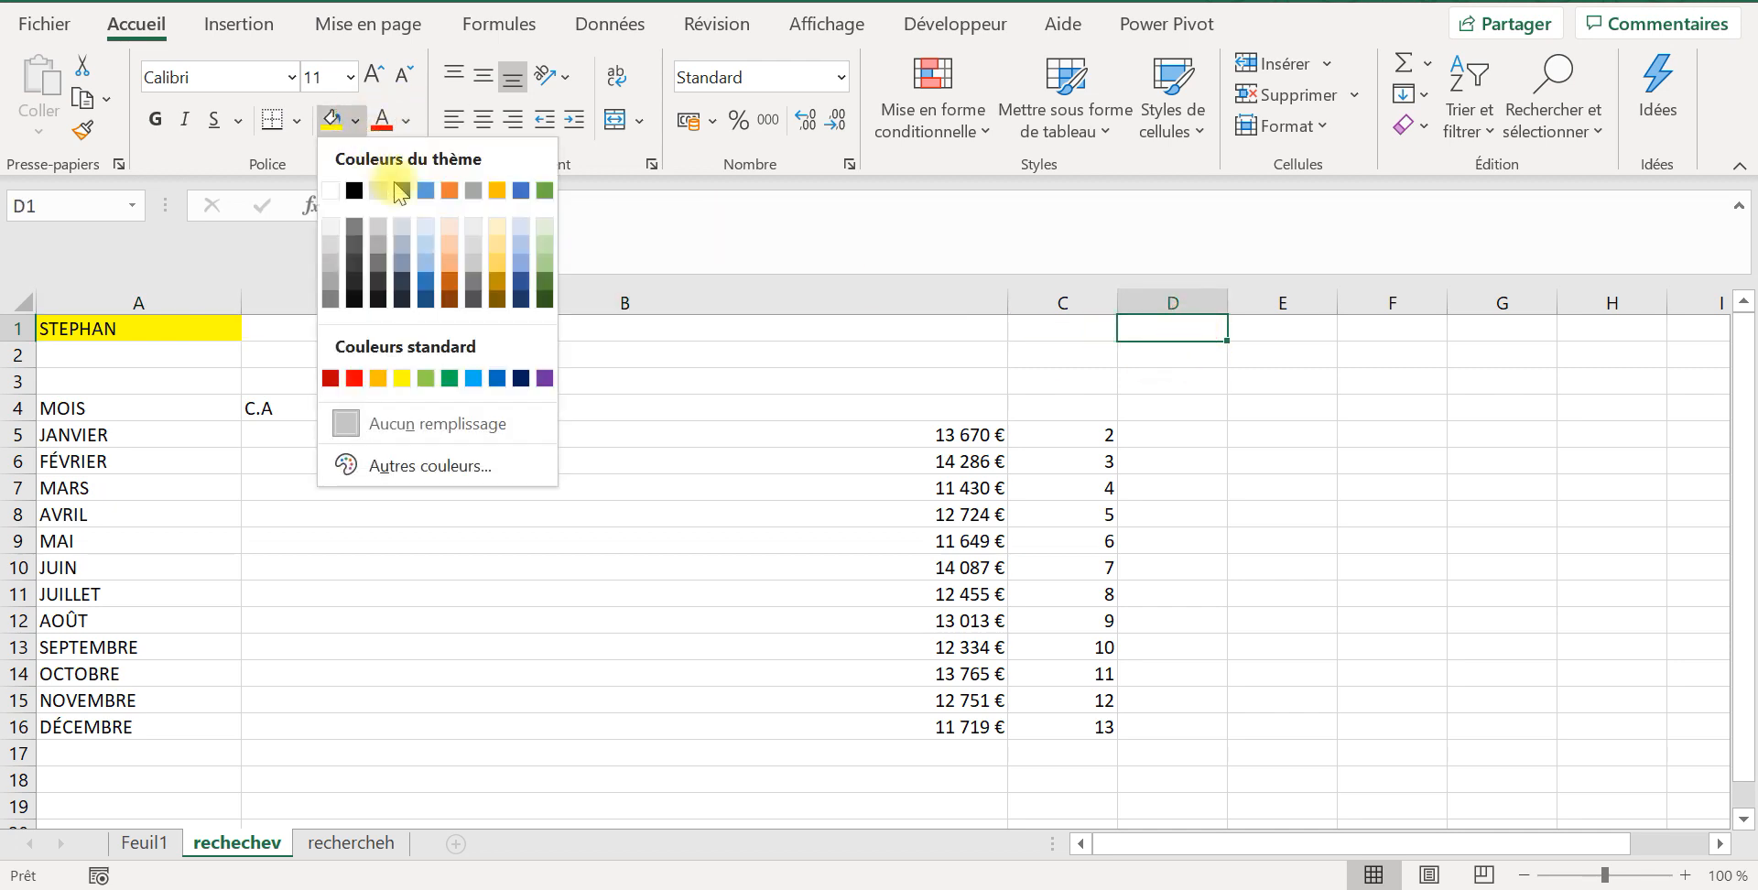
left_click(450, 247)
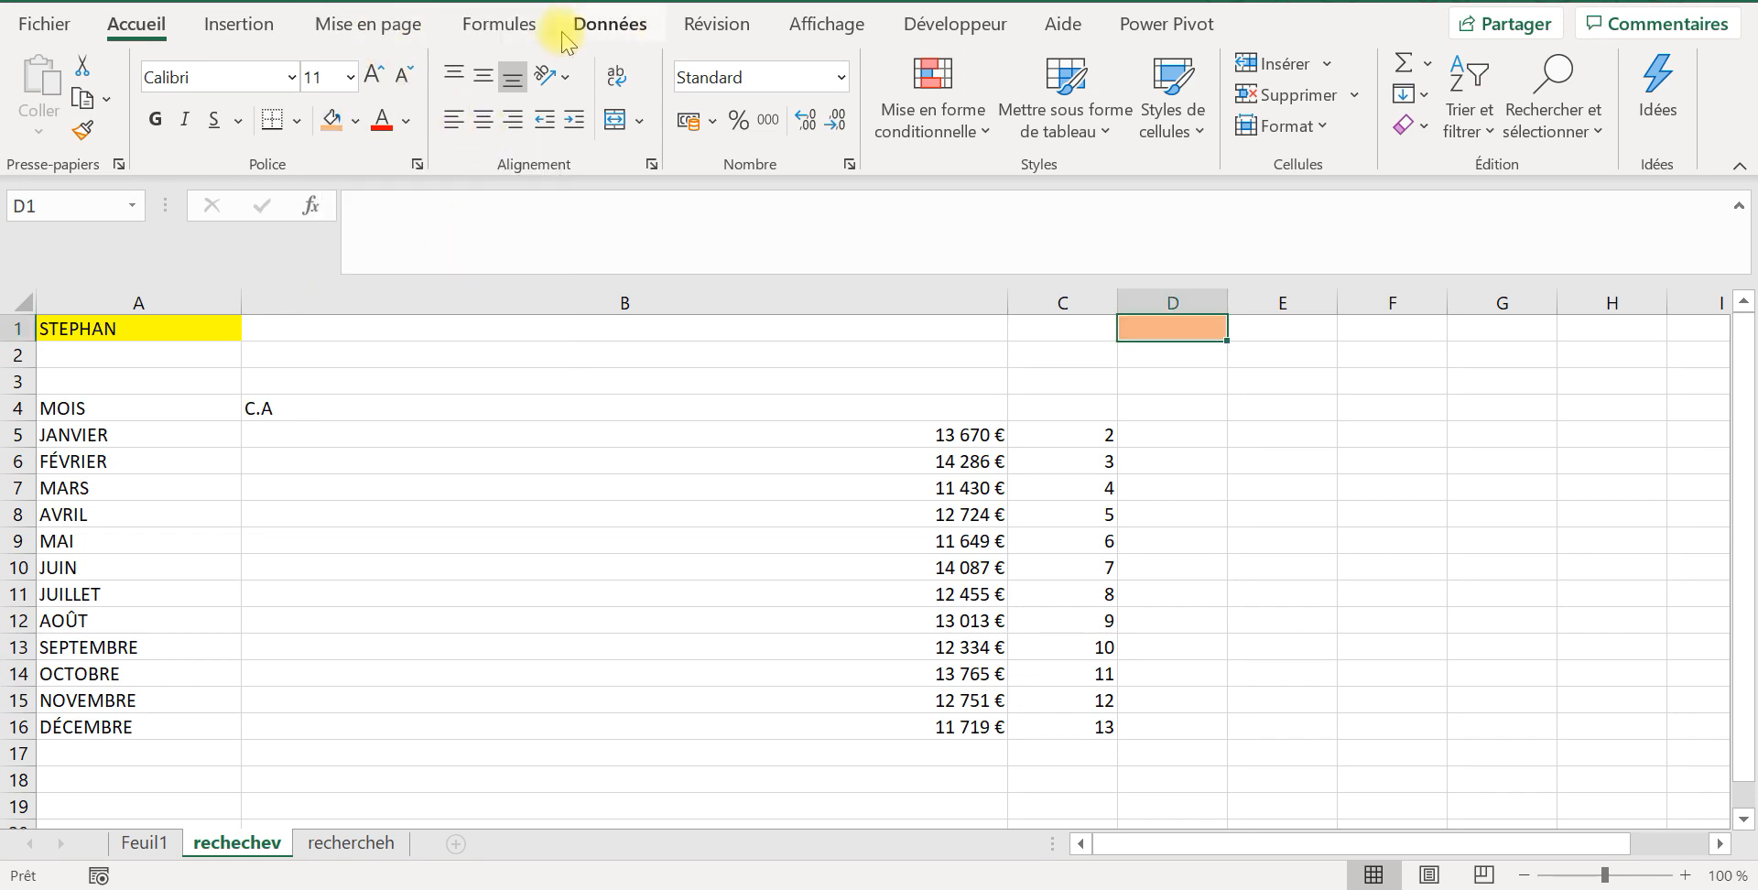
Step: Add a list data validation to D1 with the salesperson names in Feuil1!$A$2:$A$9 as its source
left_click(618, 28)
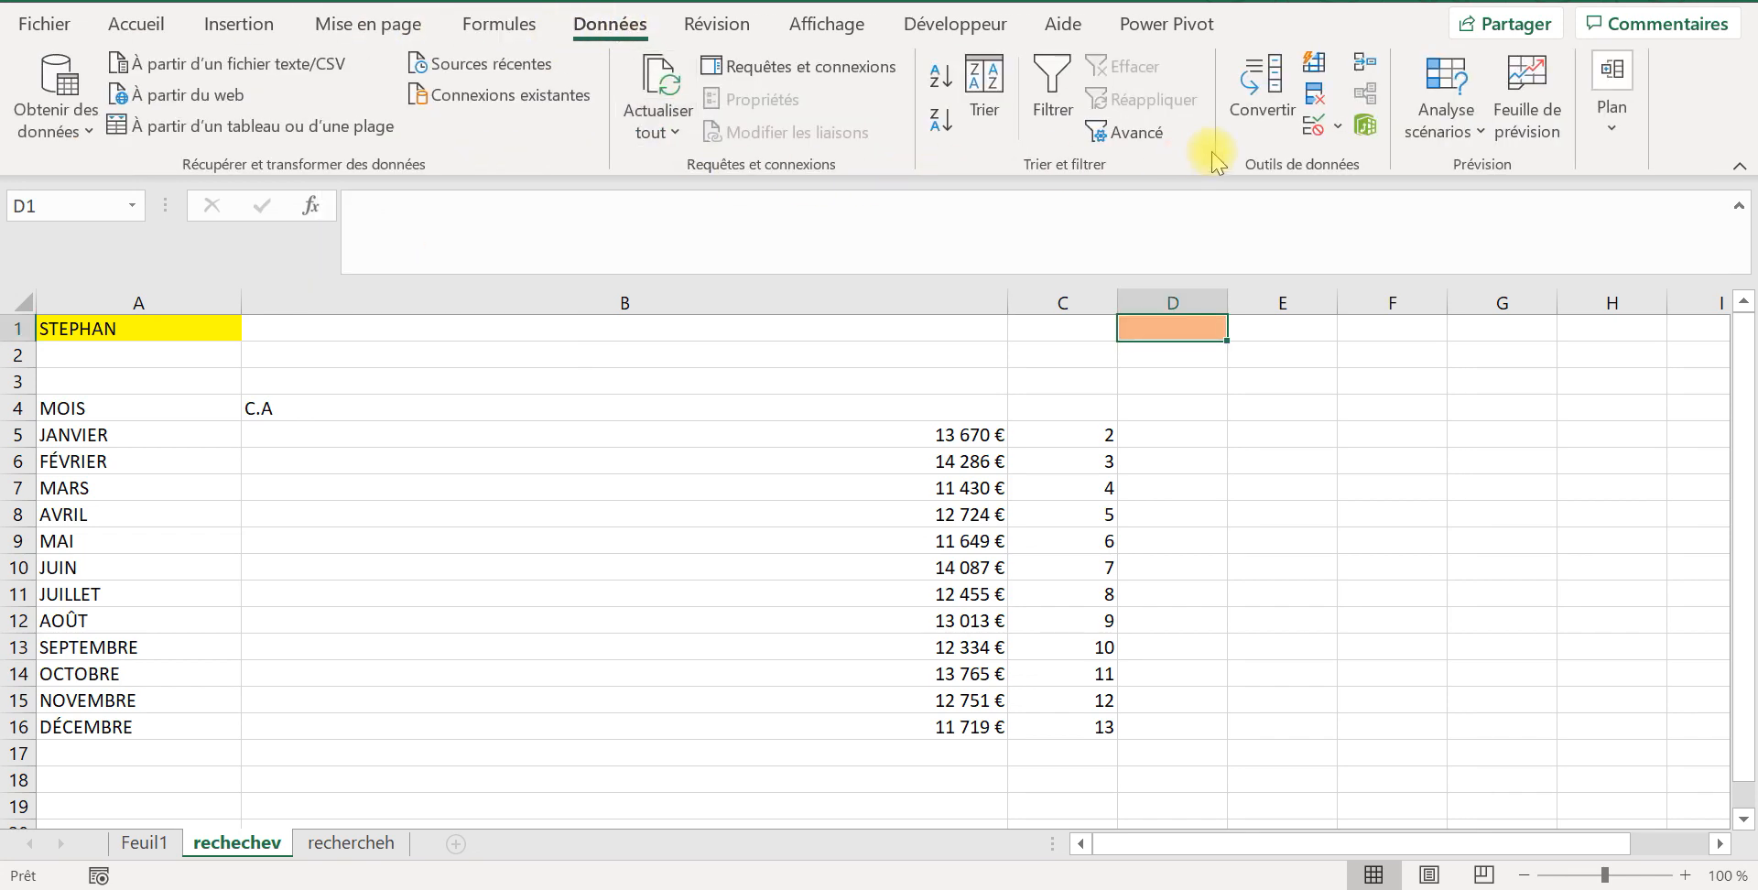
left_click(1312, 126)
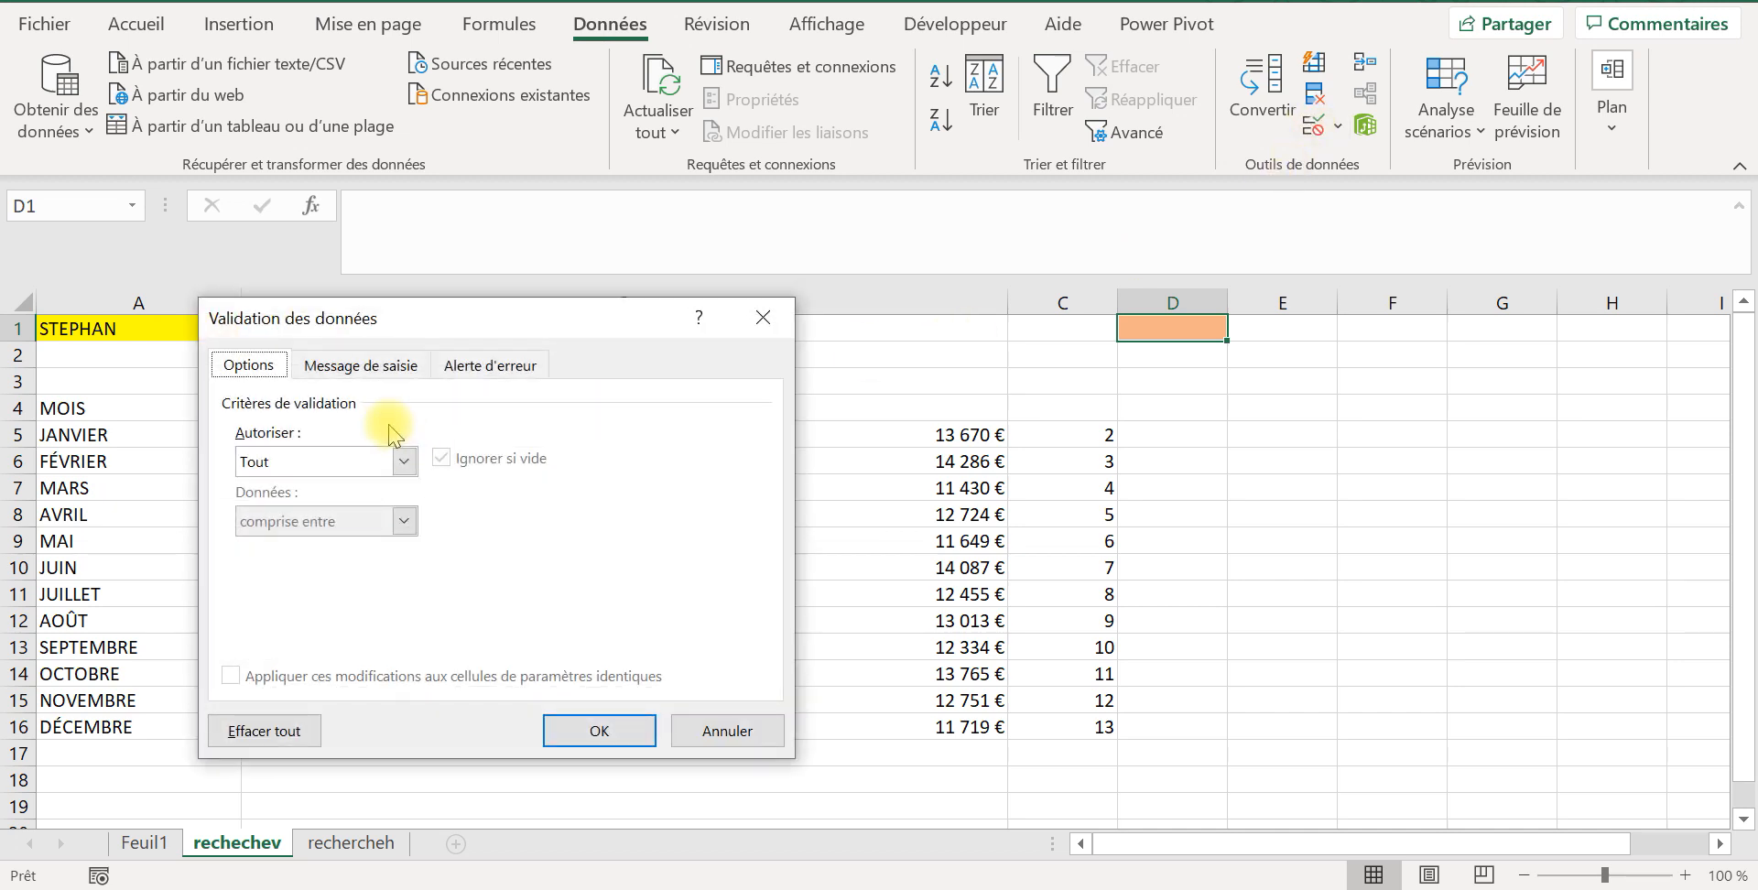
left_click(403, 461)
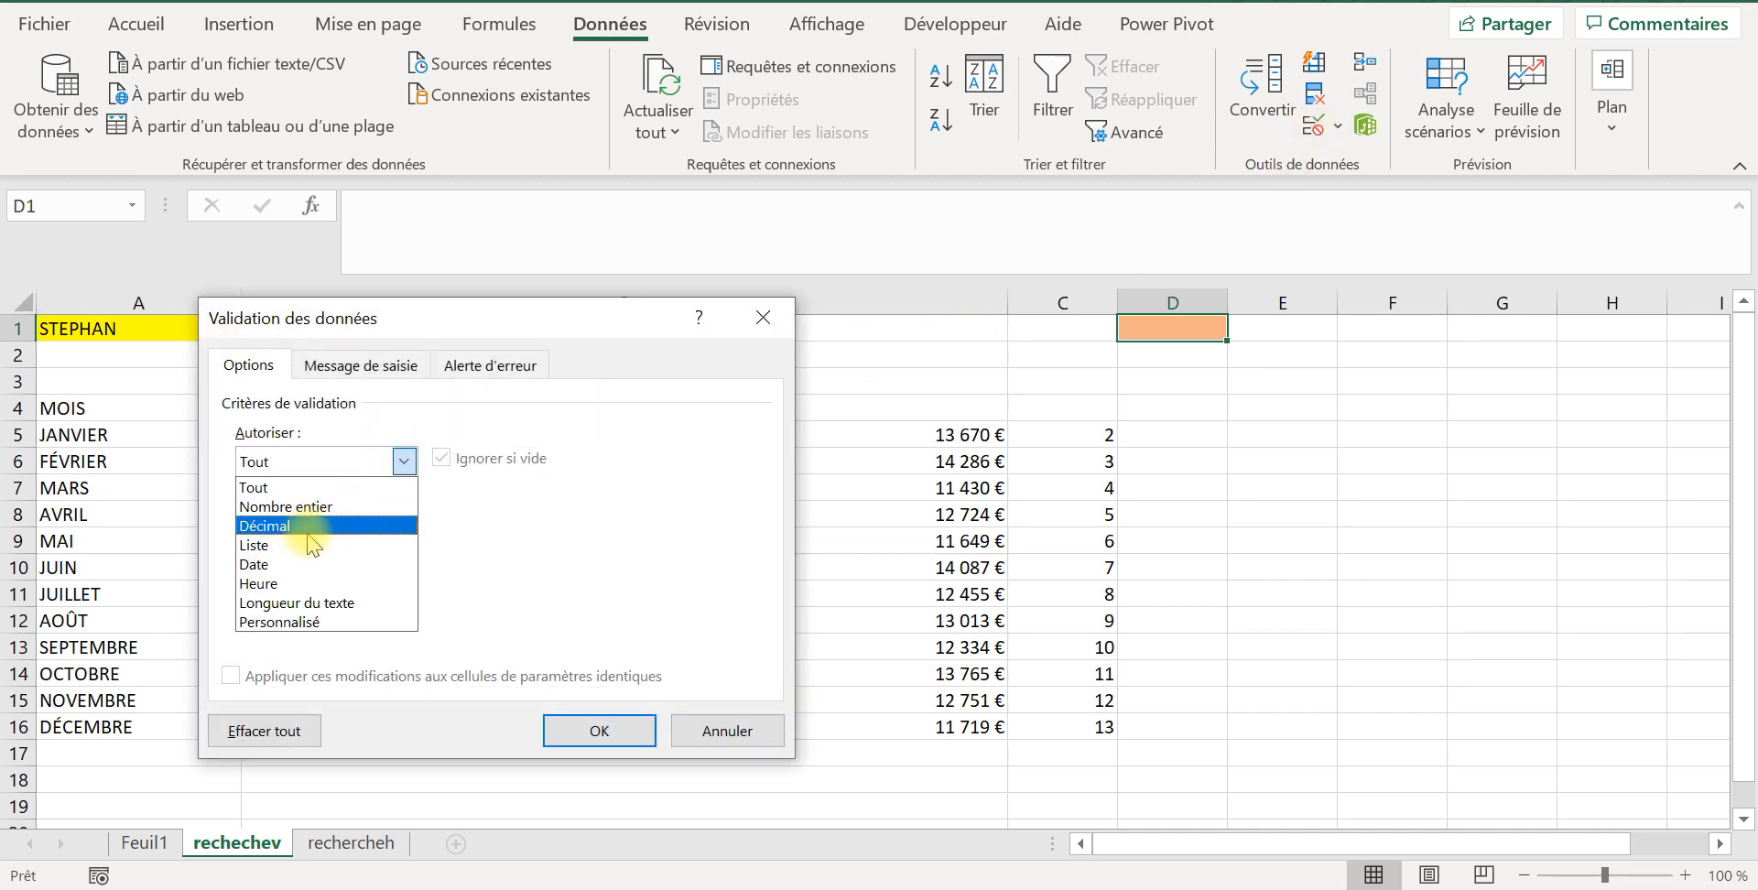
left_click(279, 545)
left_click(286, 580)
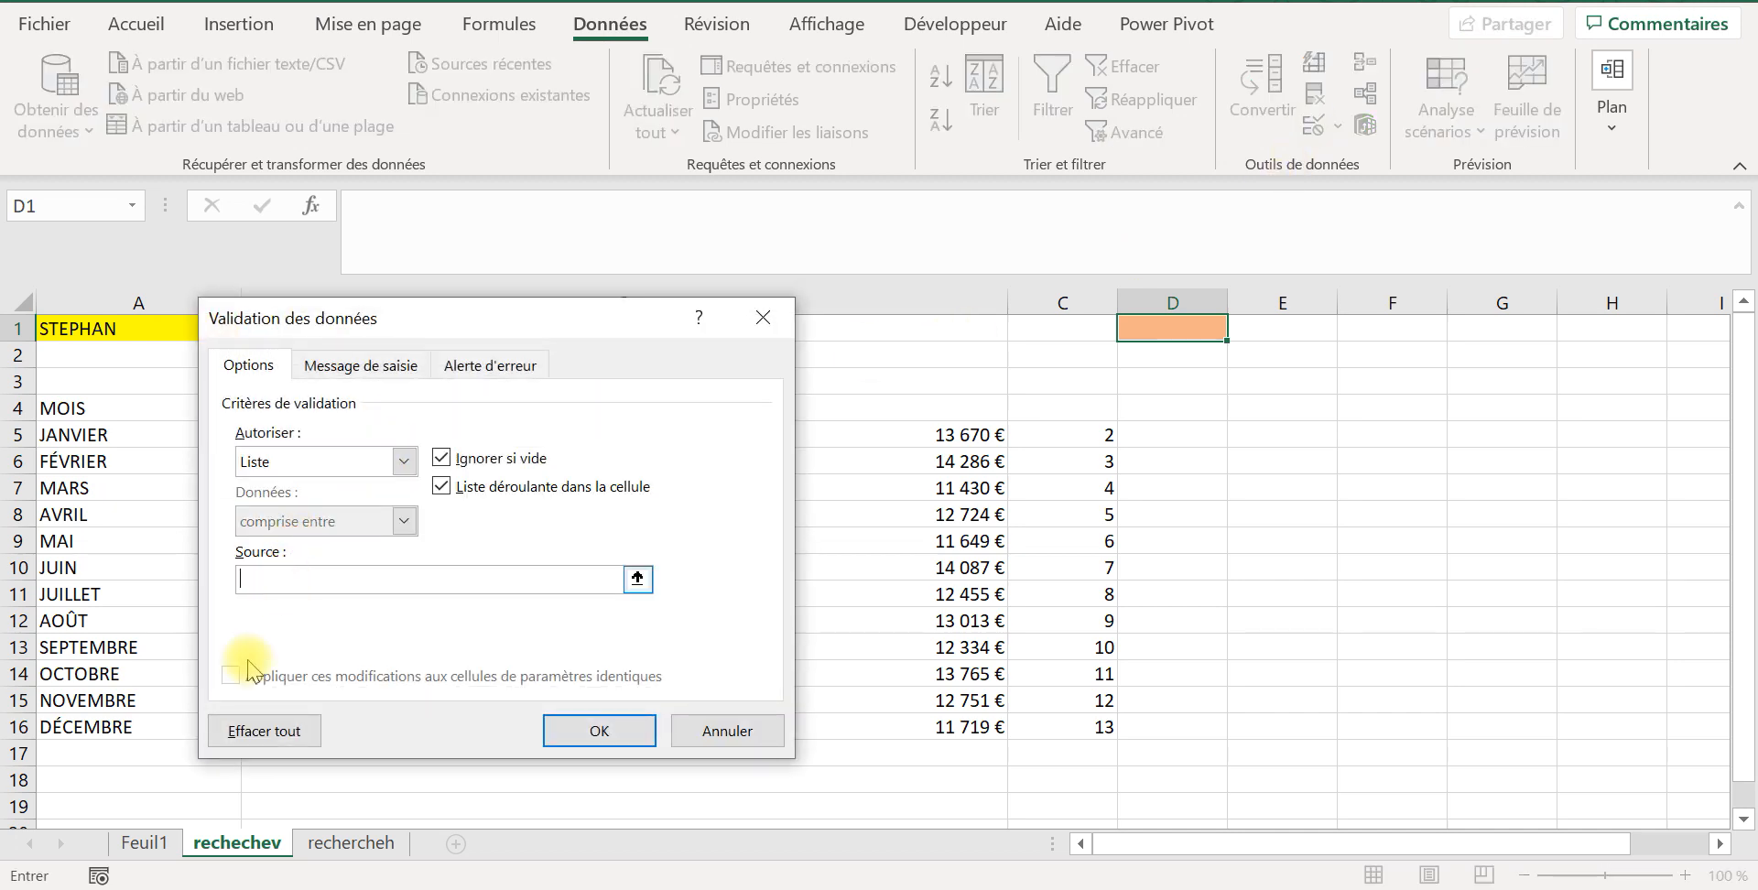
left_click(146, 842)
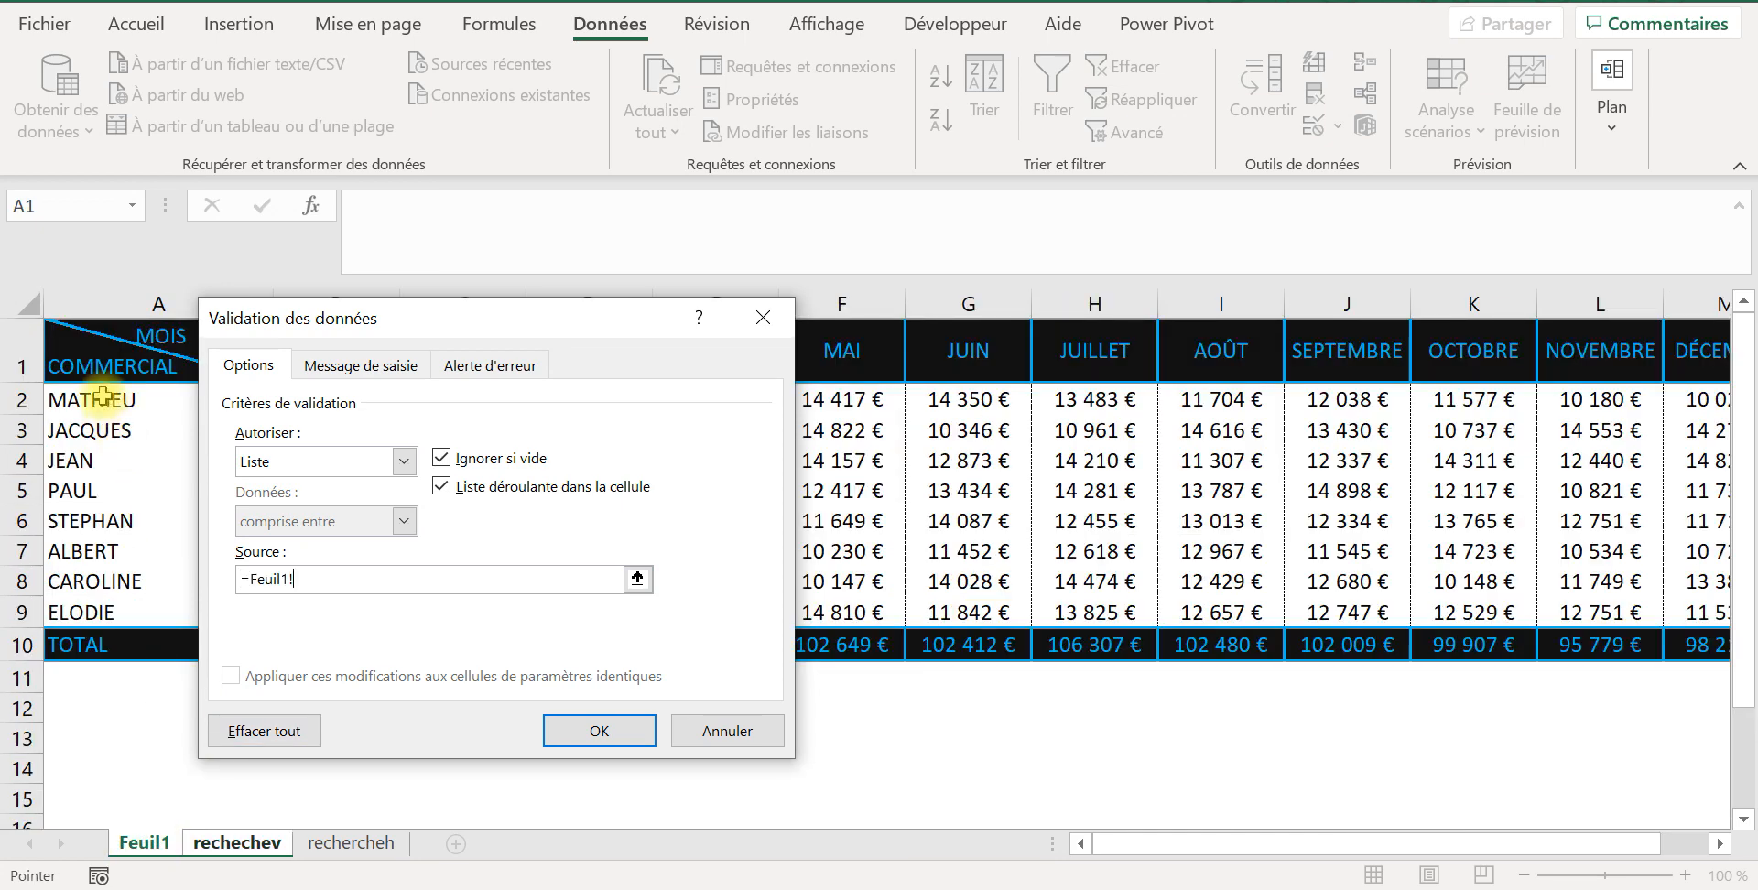
left_click_drag(345, 311, 837, 350)
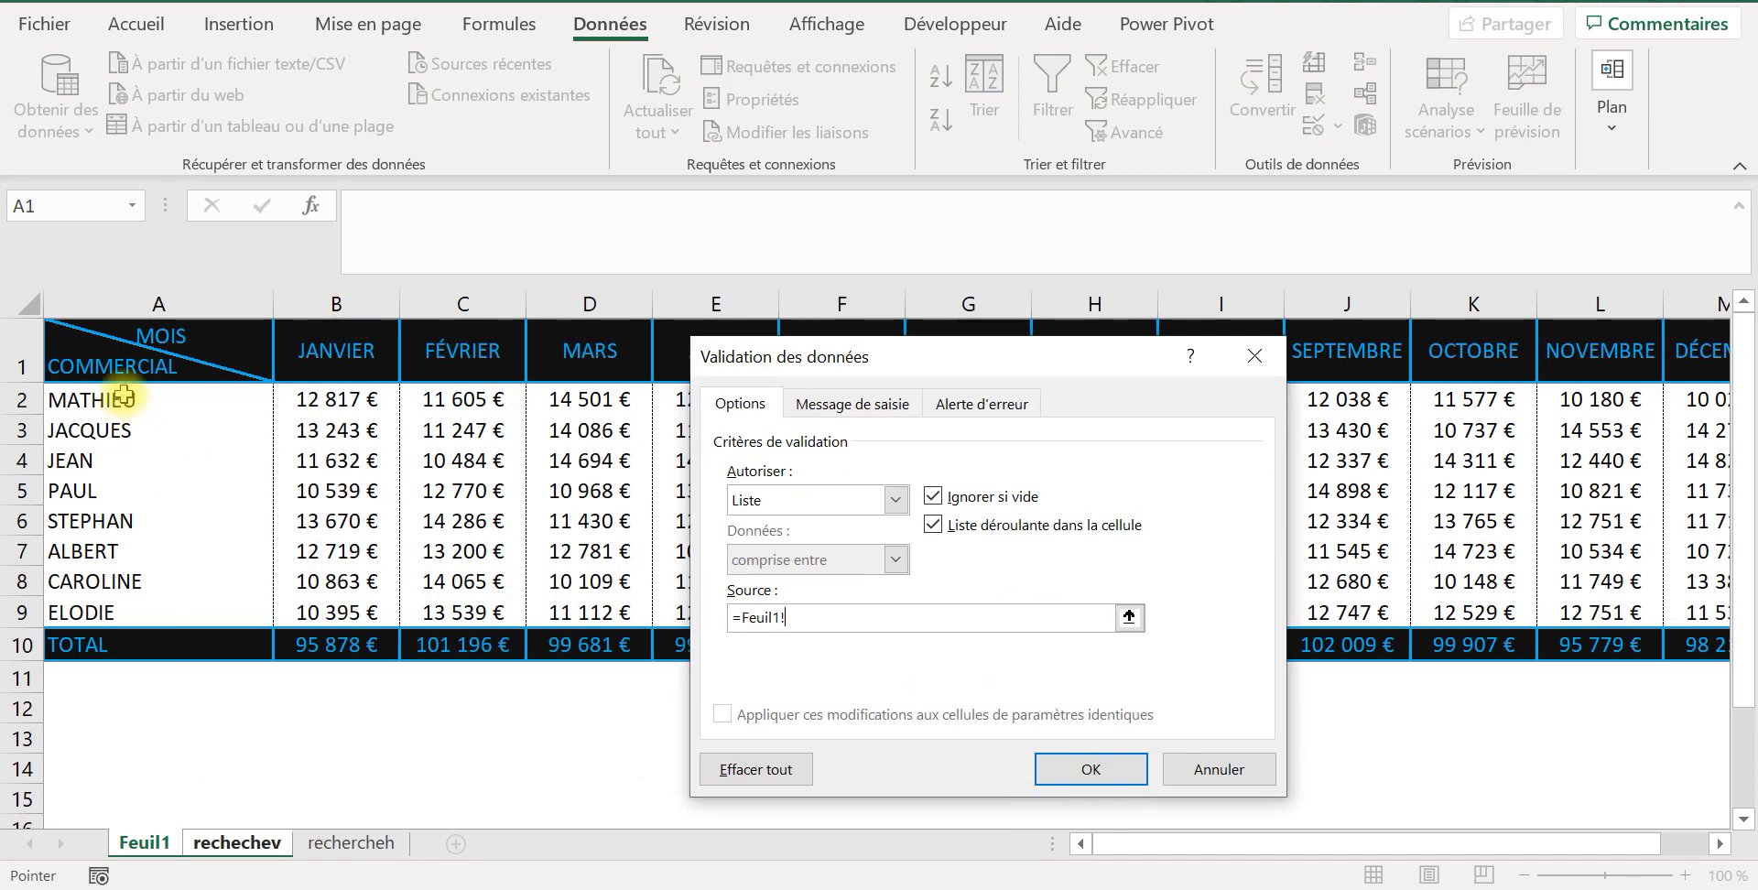
left_click_drag(124, 400, 119, 611)
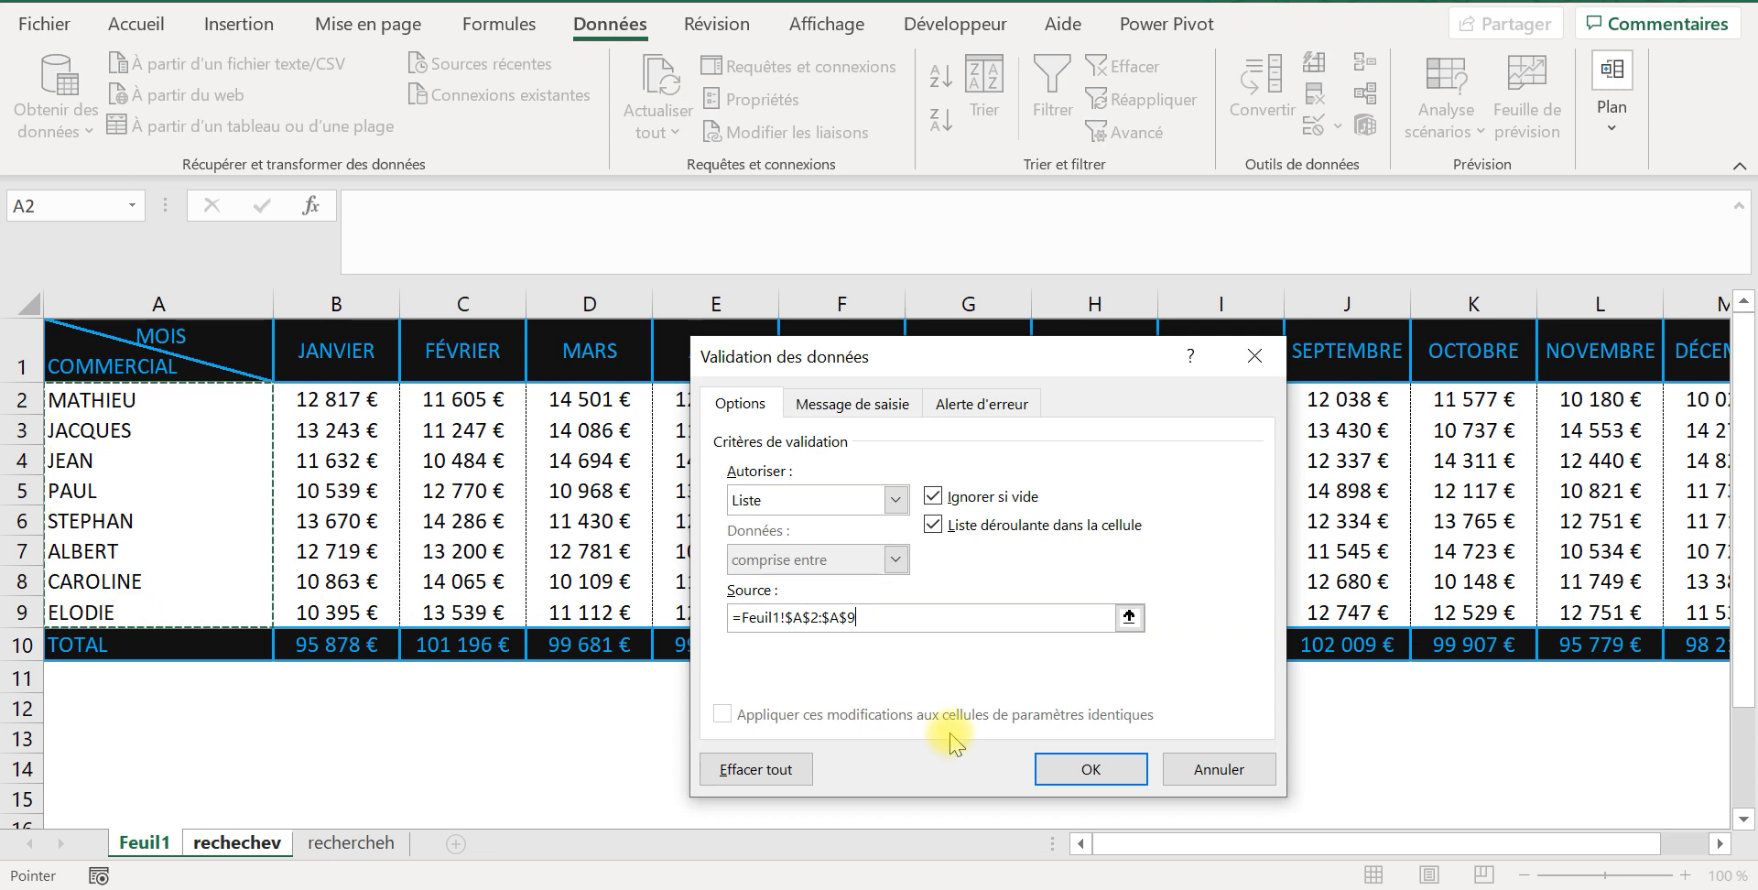
left_click(1099, 769)
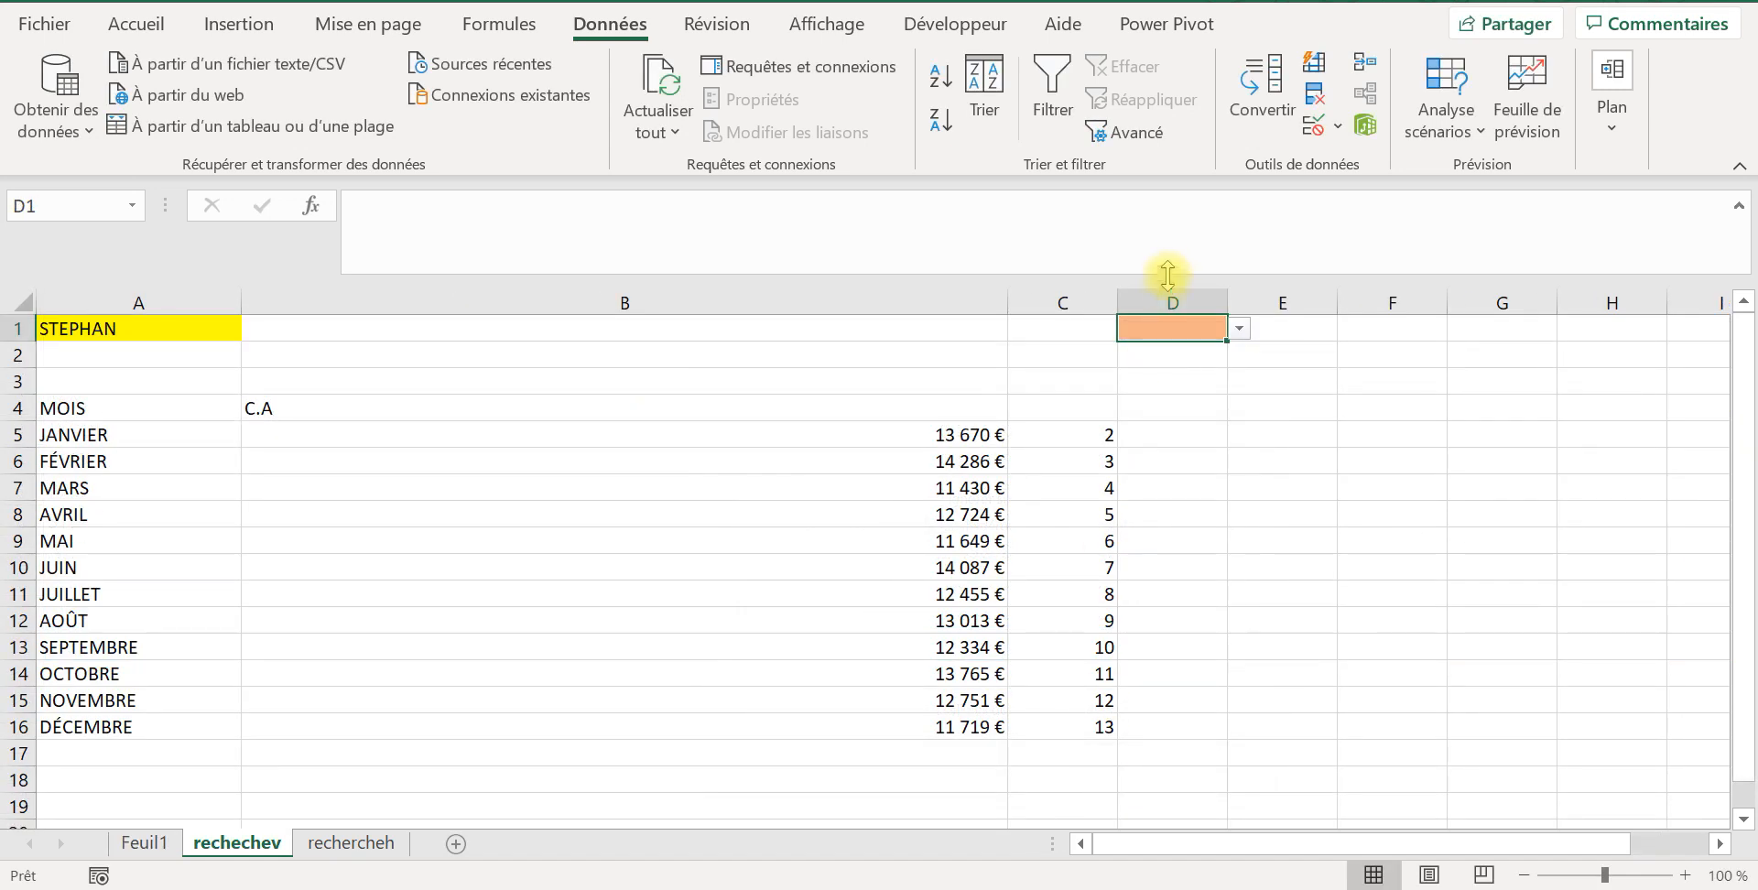
Step: Test D1's dropdown list by choosing the second salesperson and finally the fifth one
left_click(1239, 330)
left_click(1192, 378)
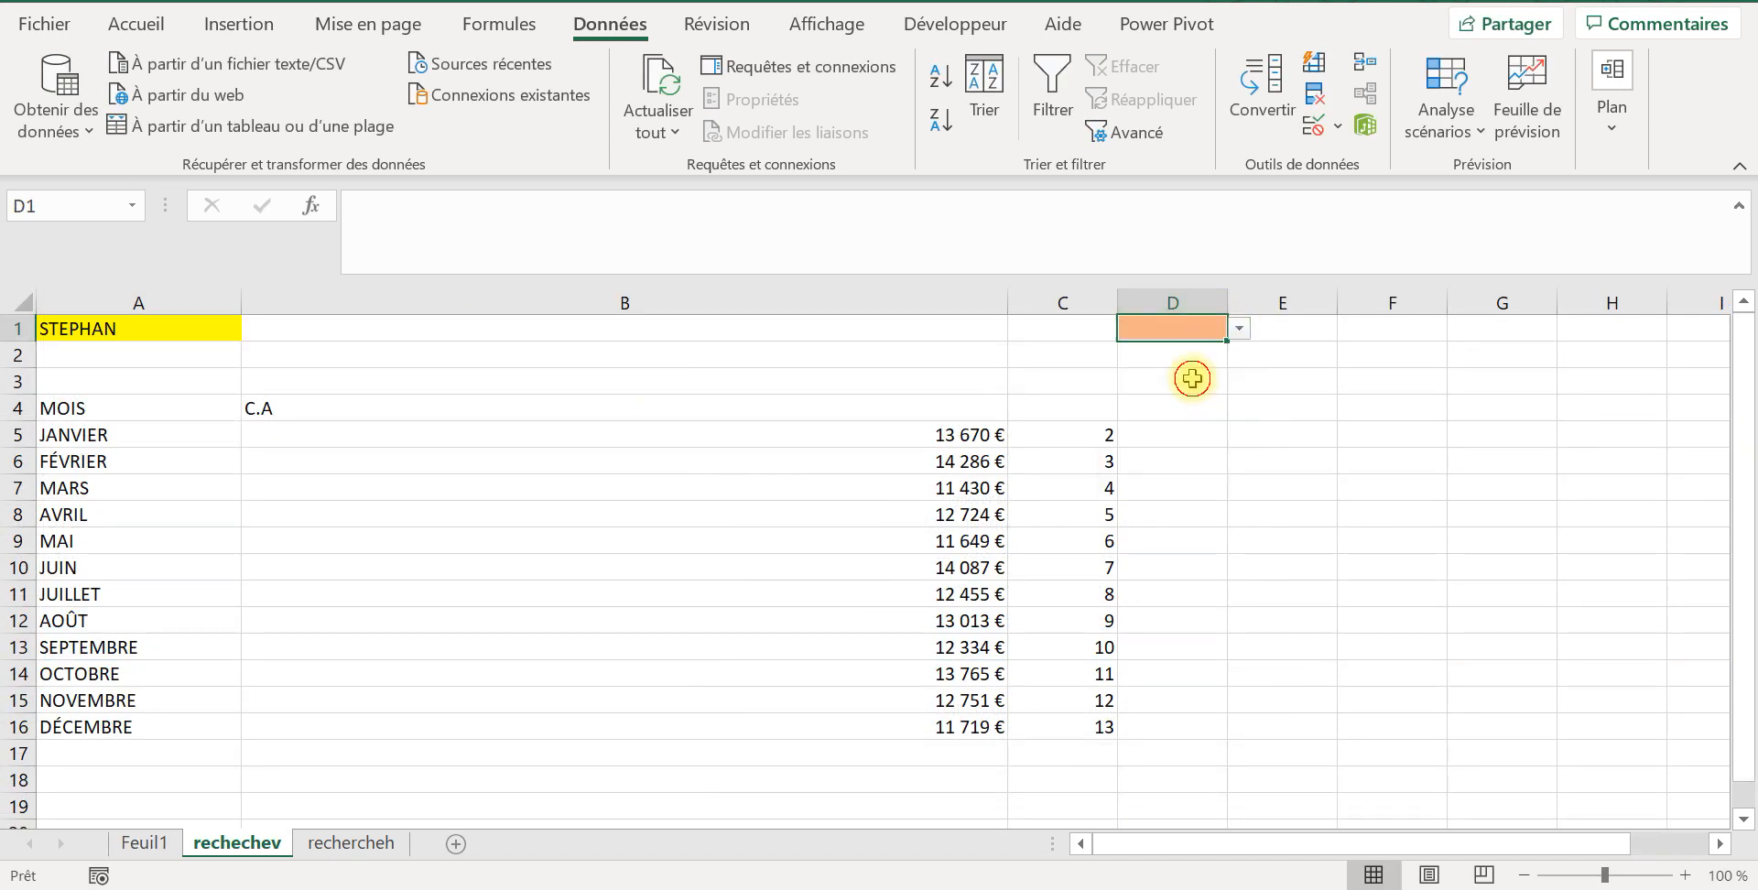
left_click(1239, 329)
left_click(1208, 376)
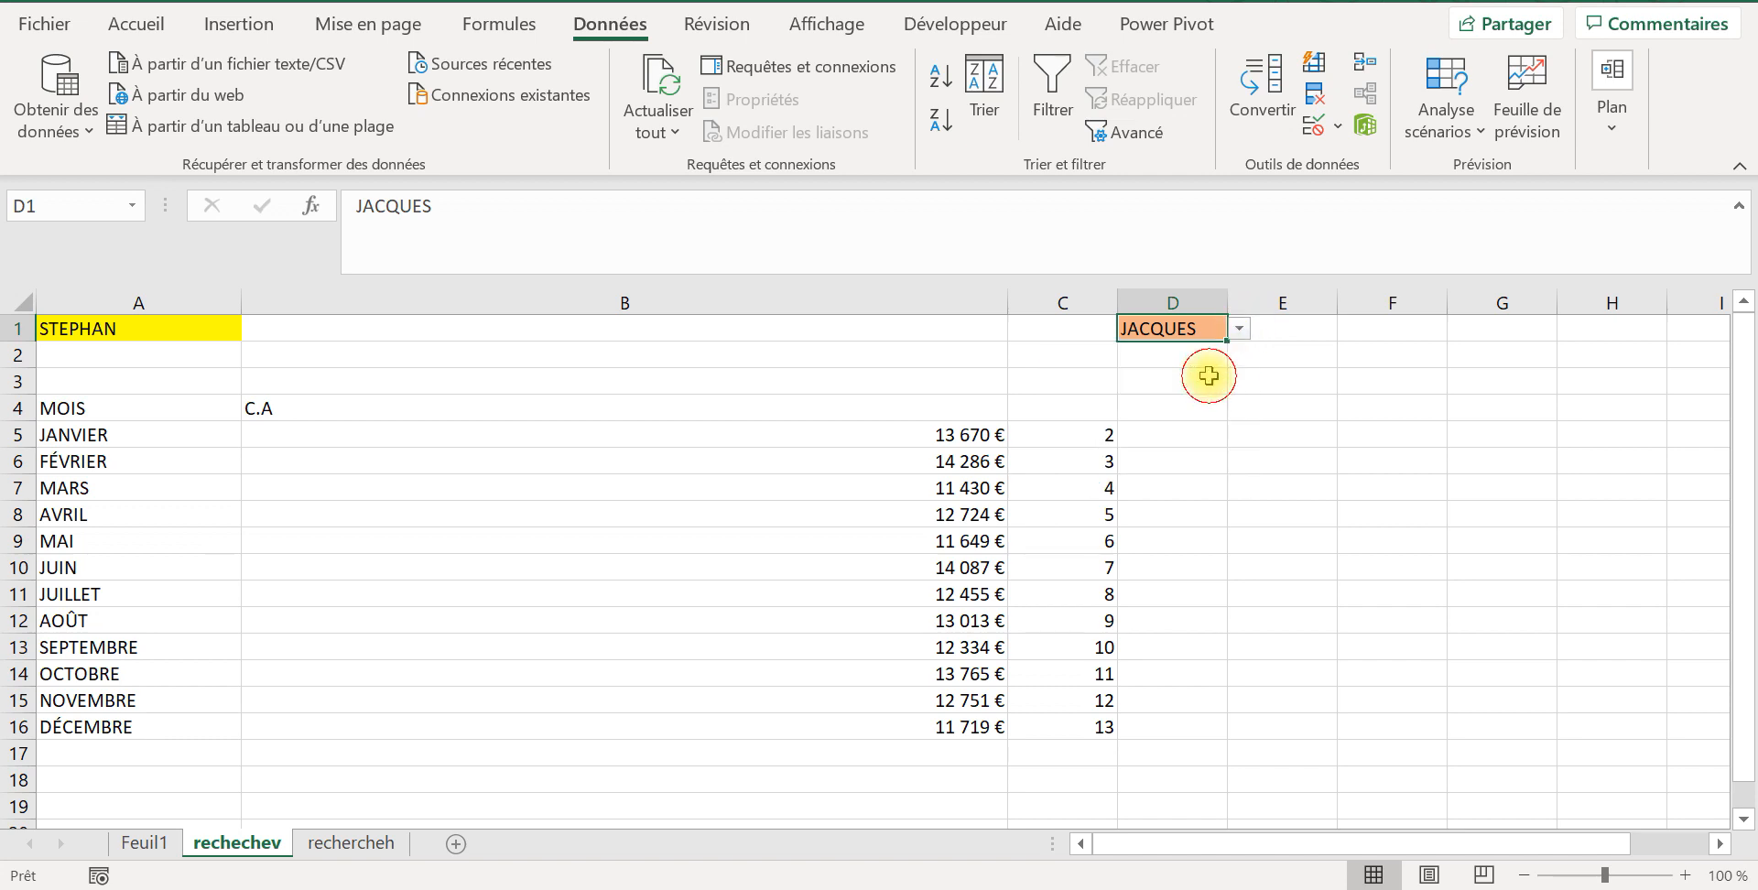
left_click(1238, 328)
left_click(1158, 419)
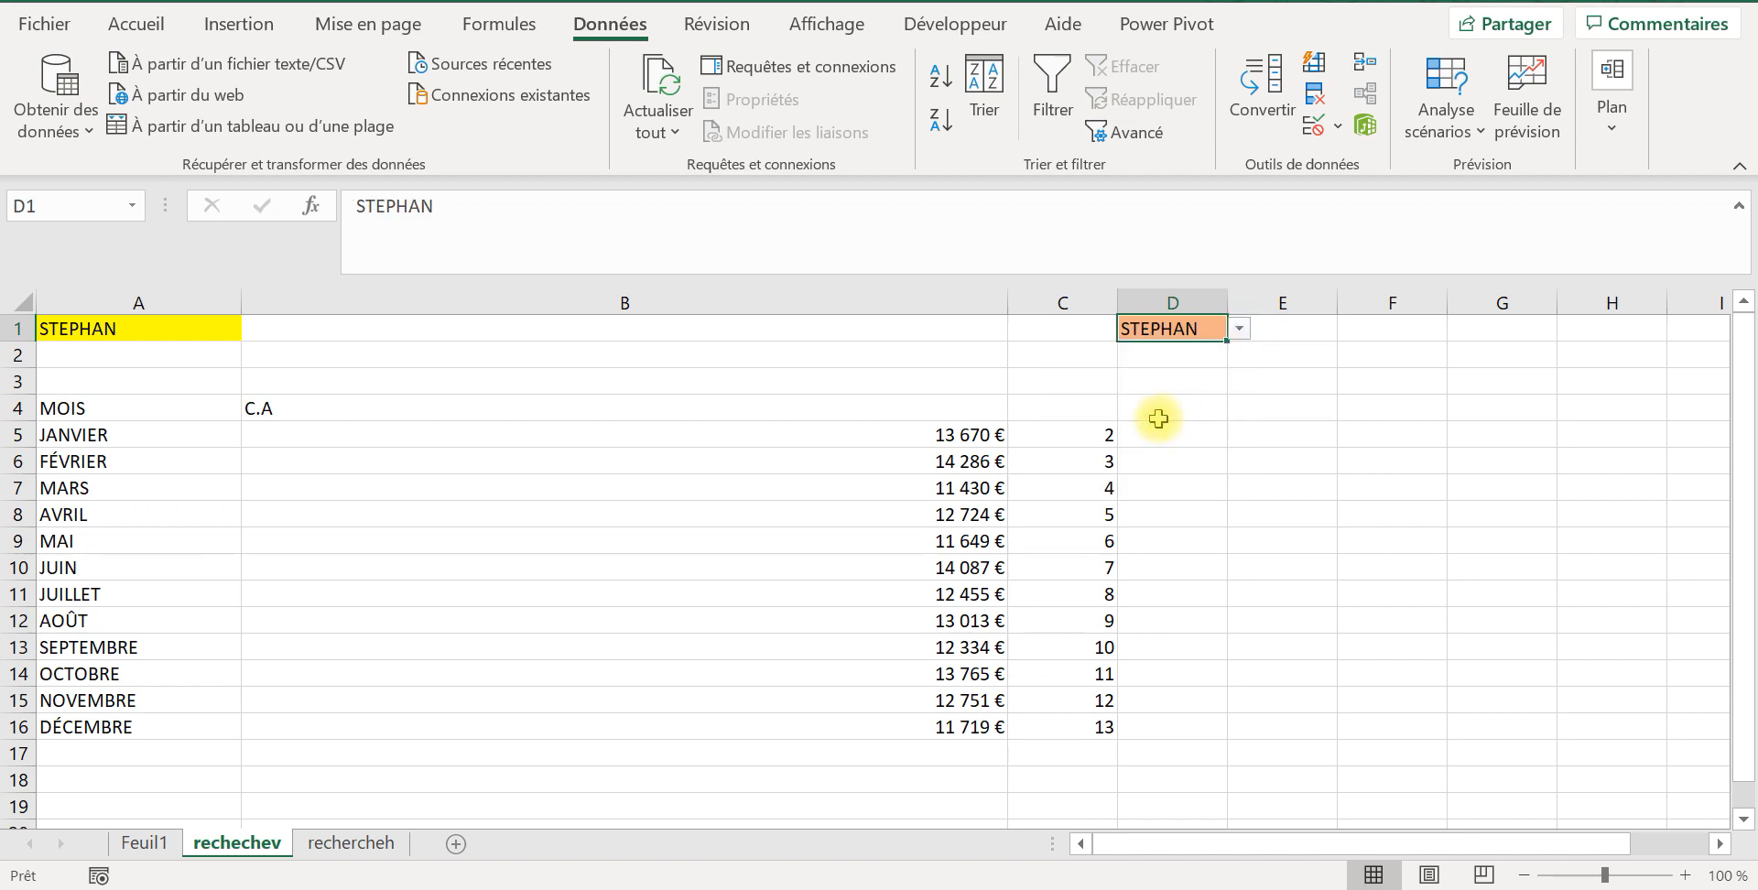
Step: Review the RECHERCHEV formula in B5 and its lookup cell A1 alongside the dropdown in D1
left_click(509, 441)
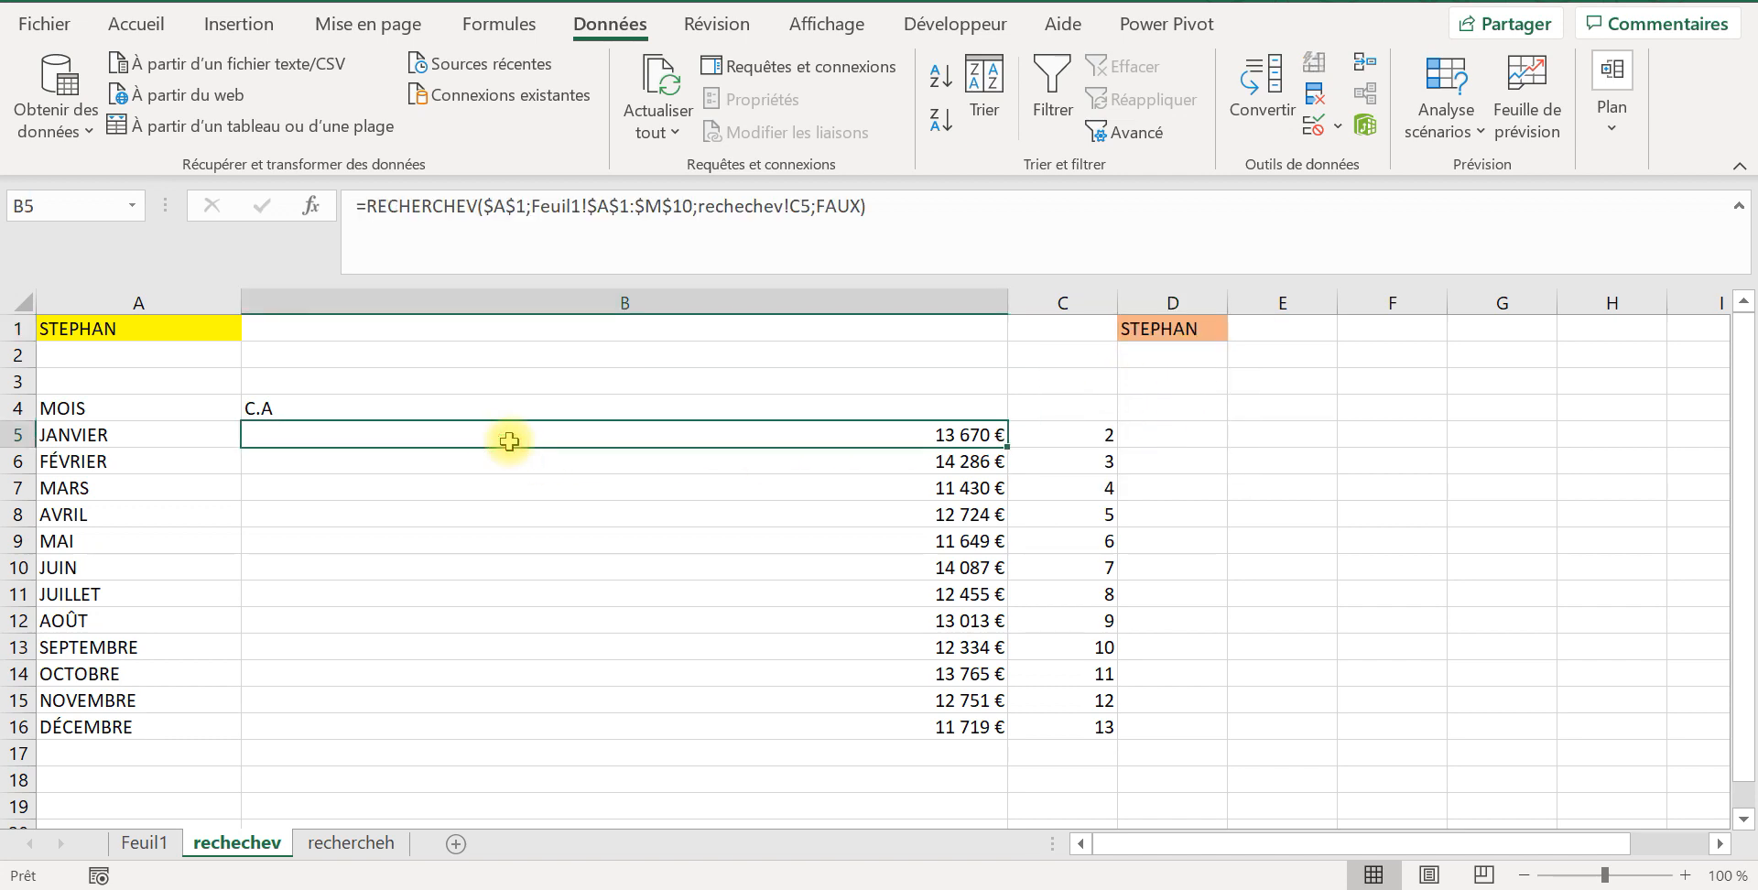
left_click(1175, 324)
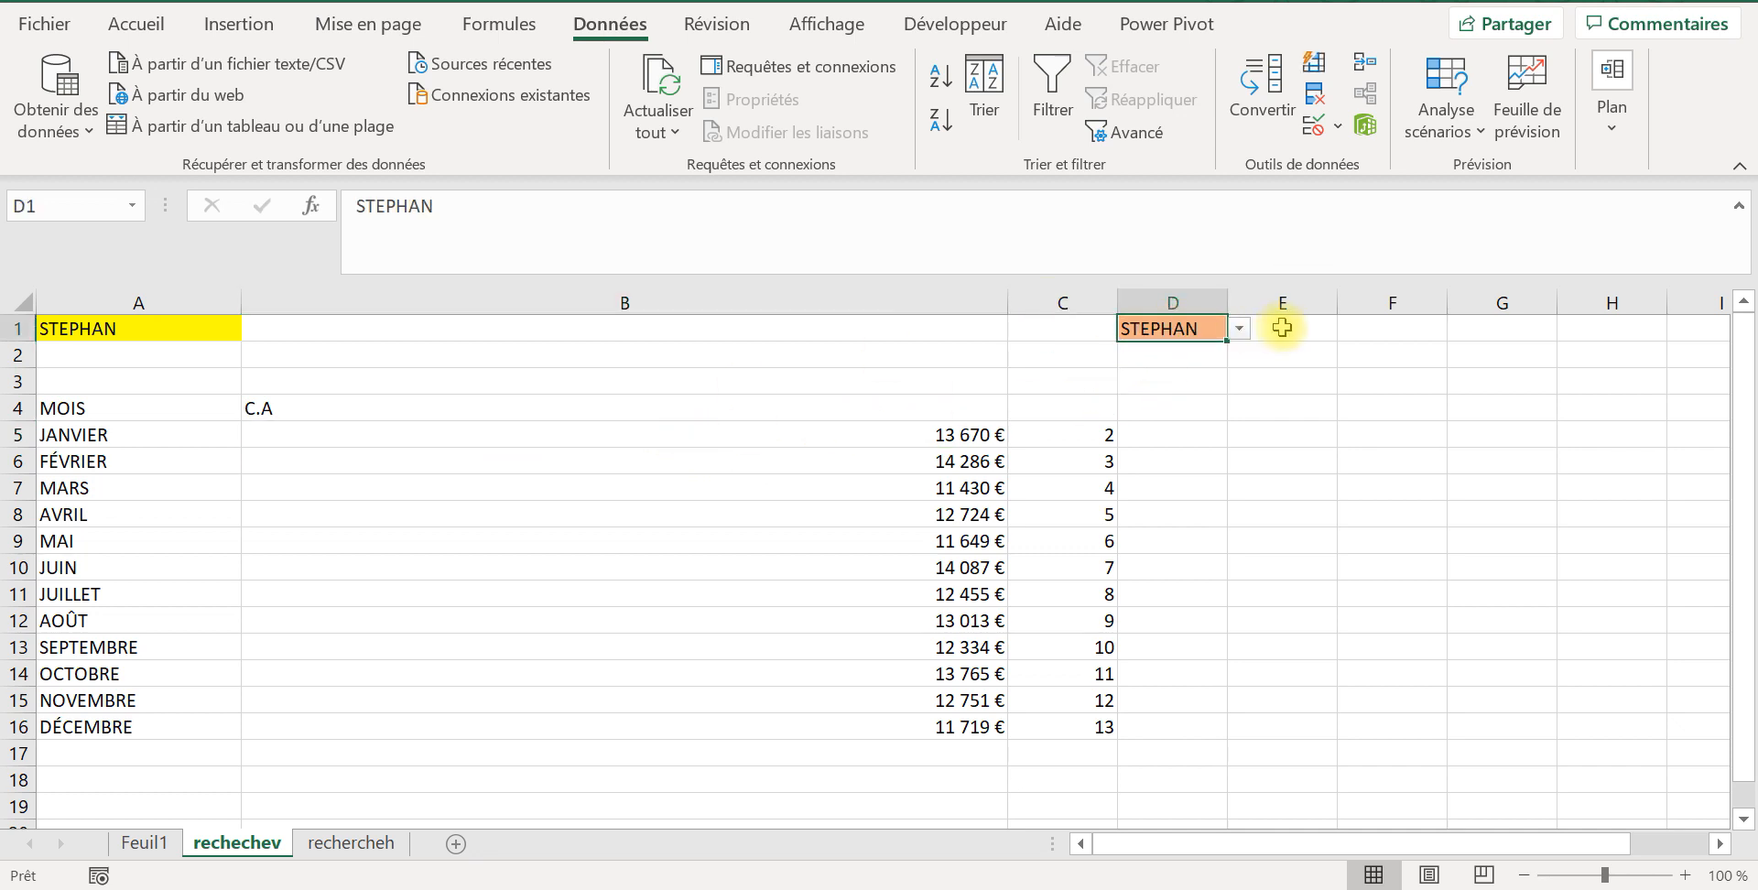
left_click(1250, 327)
left_click(1195, 330)
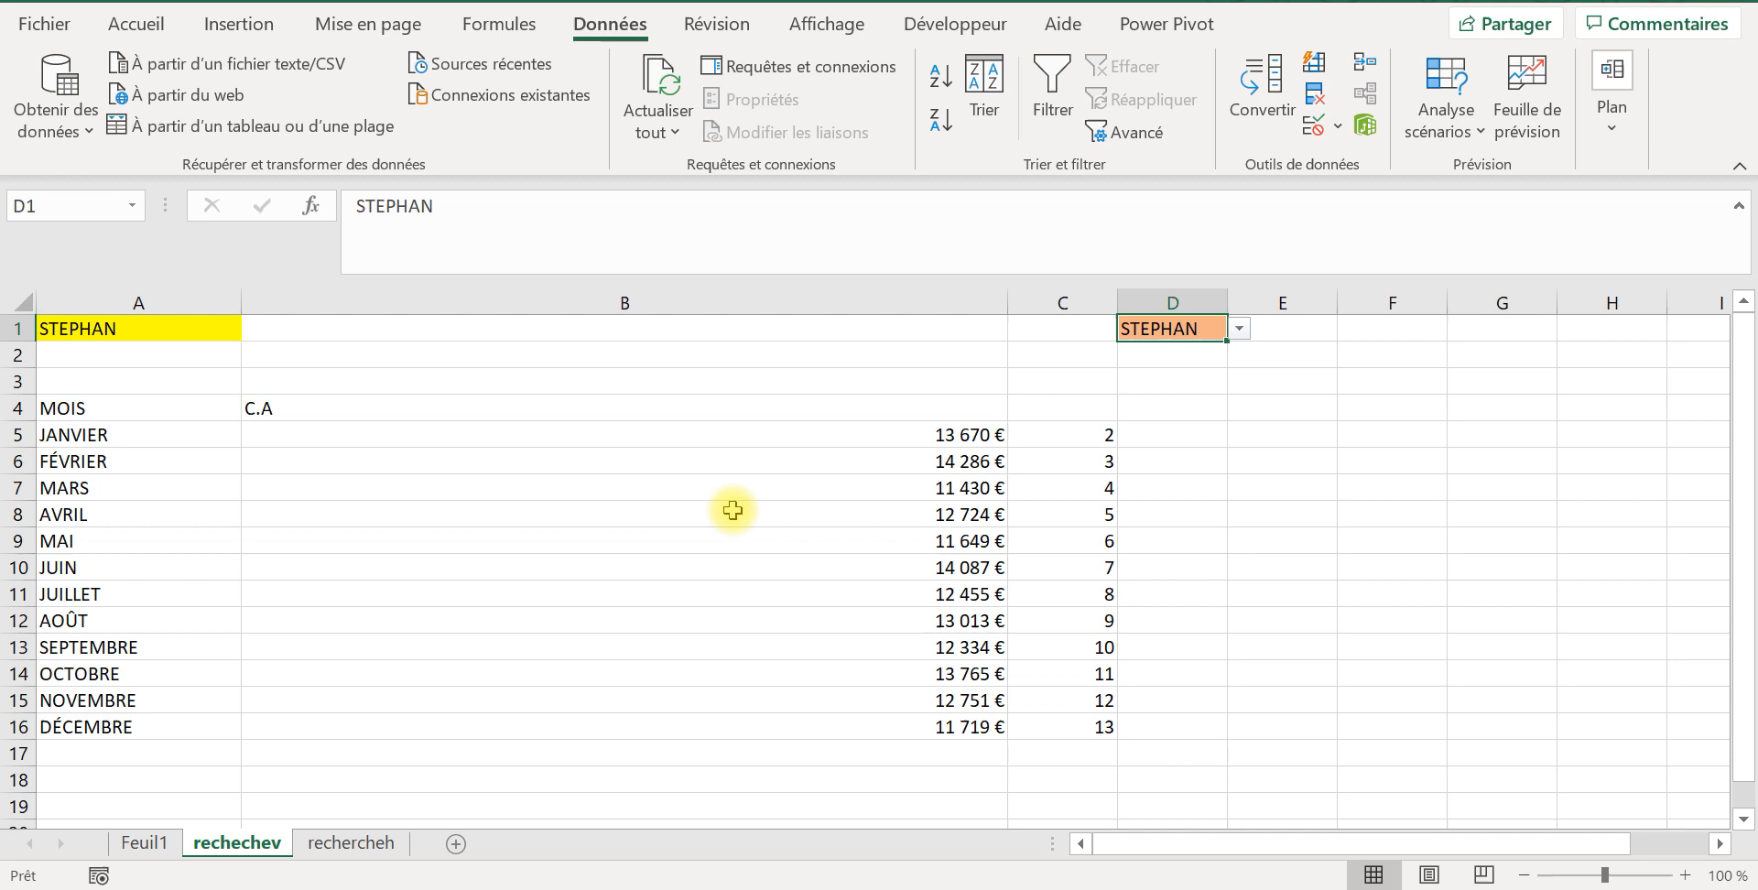
right_click(446, 432)
left_click(301, 431)
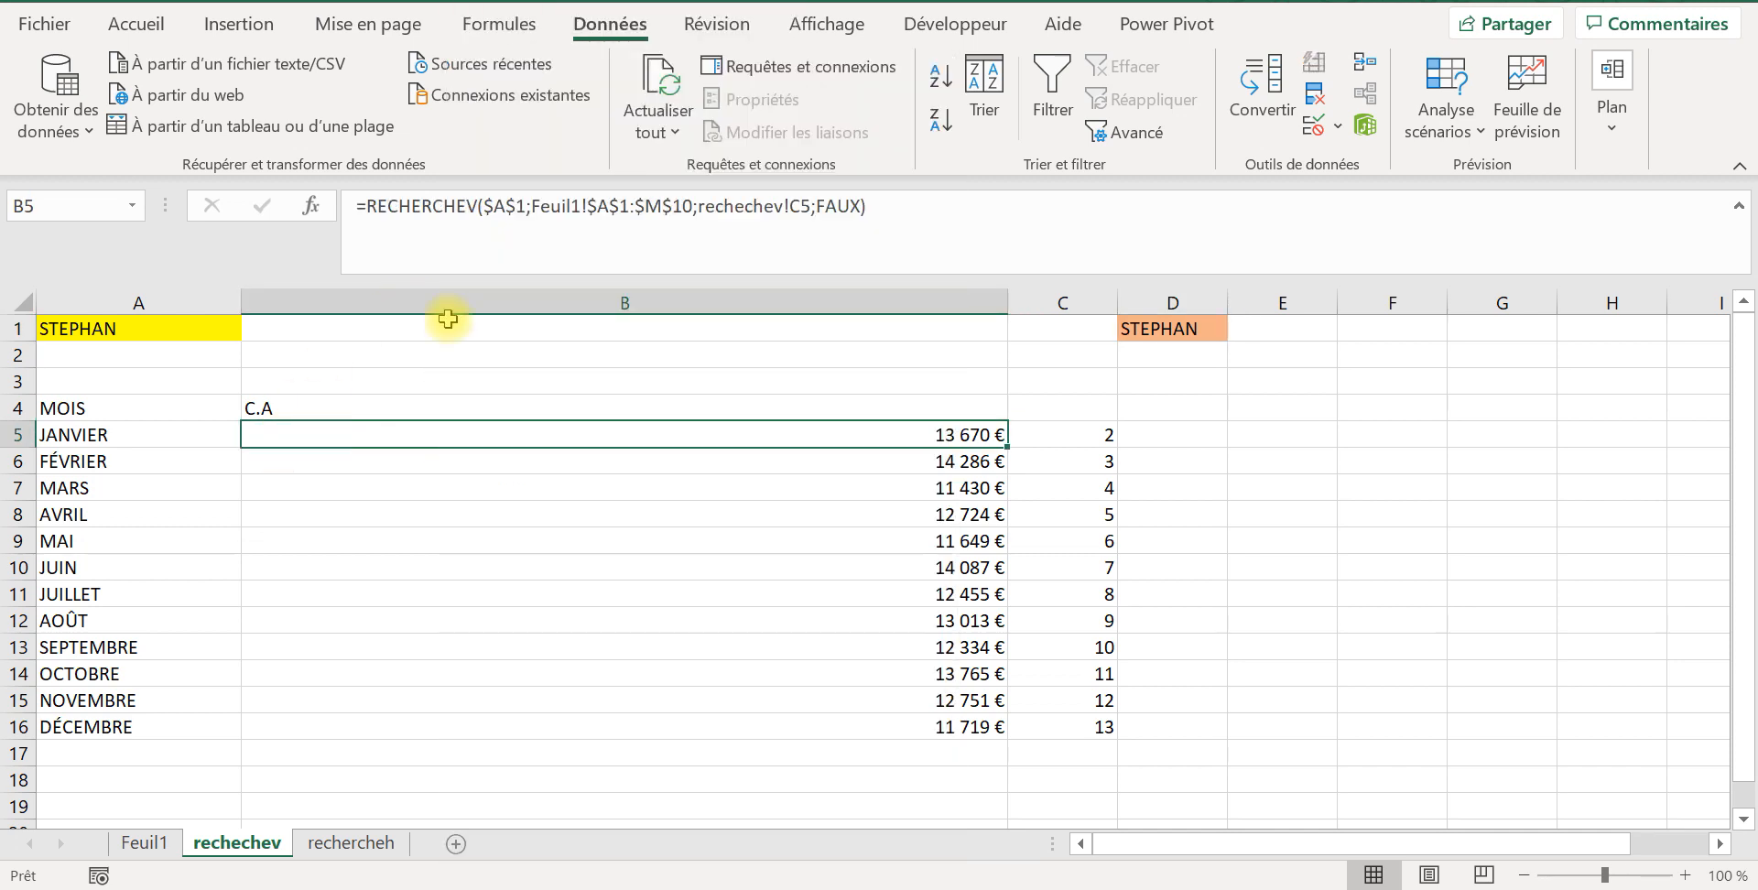
left_click(848, 207)
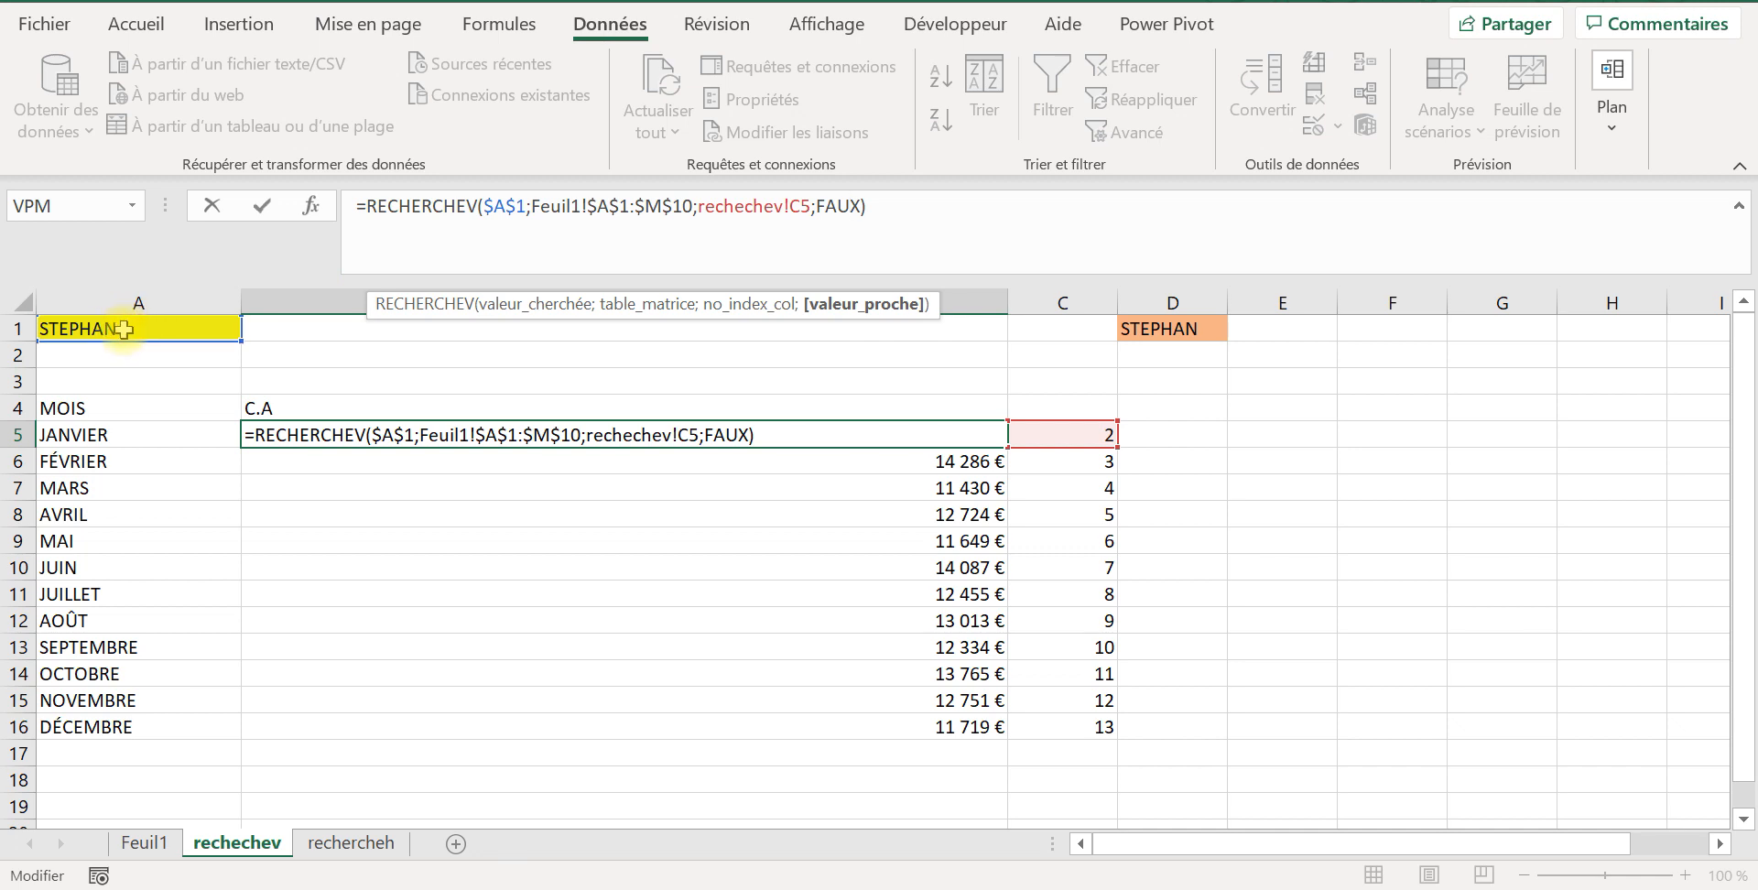
key("Return")
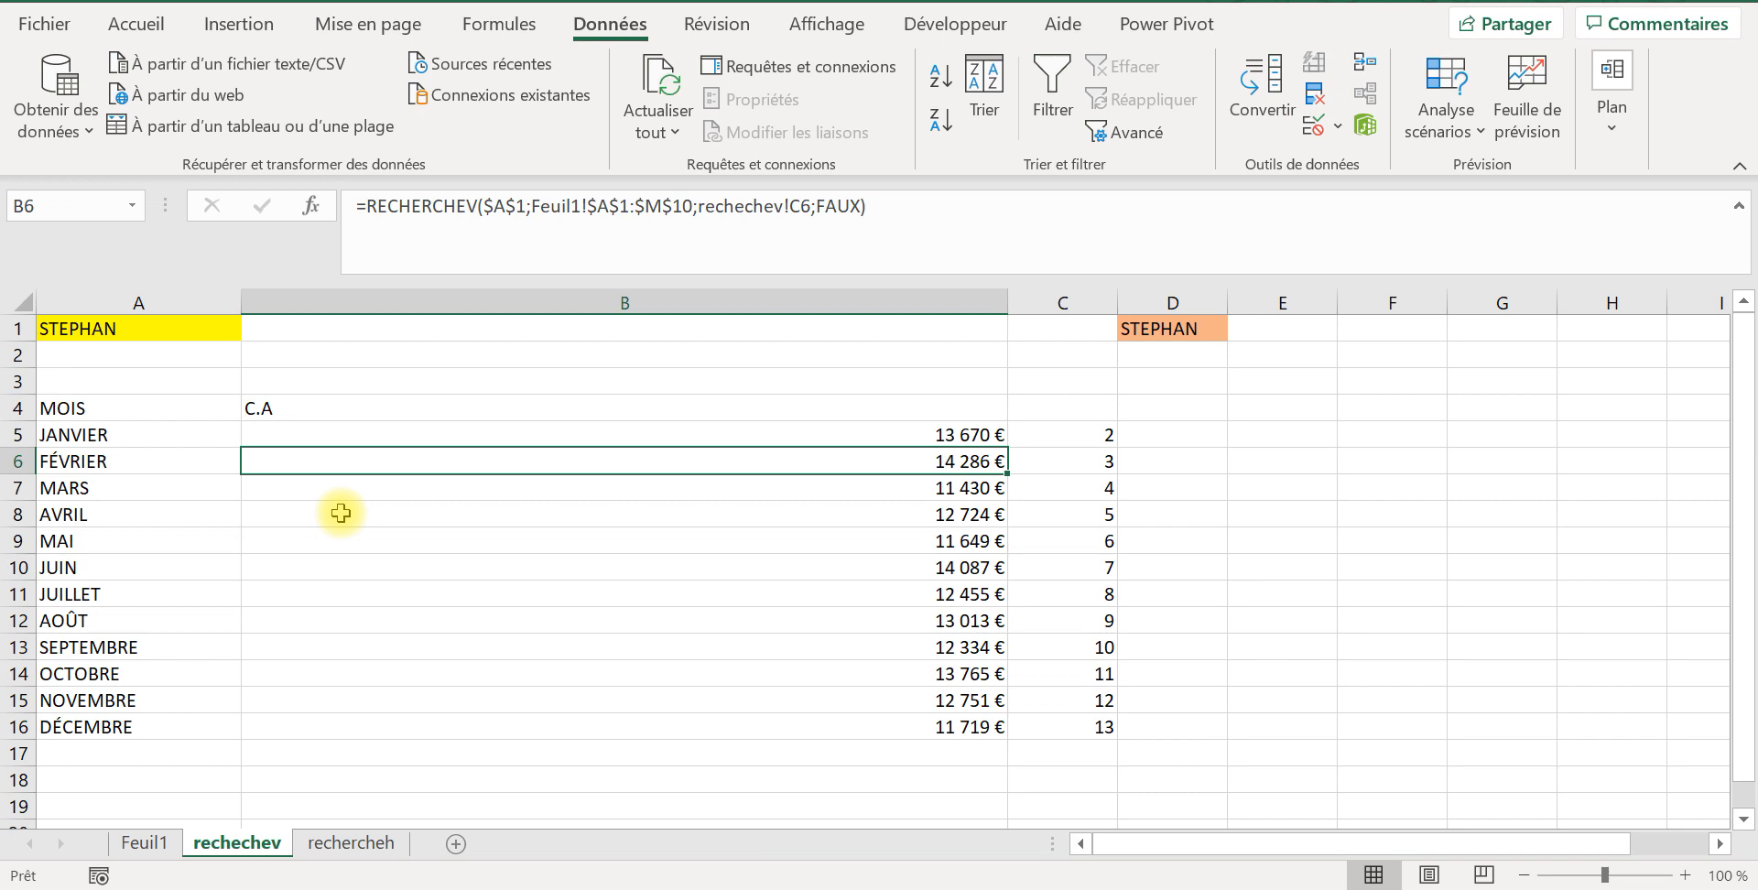
Step: Compare the rechercheh sheet's month layout with the Feuil1 table, examining header row 1, the salesperson rows and TOTAL row 10
left_click(174, 844)
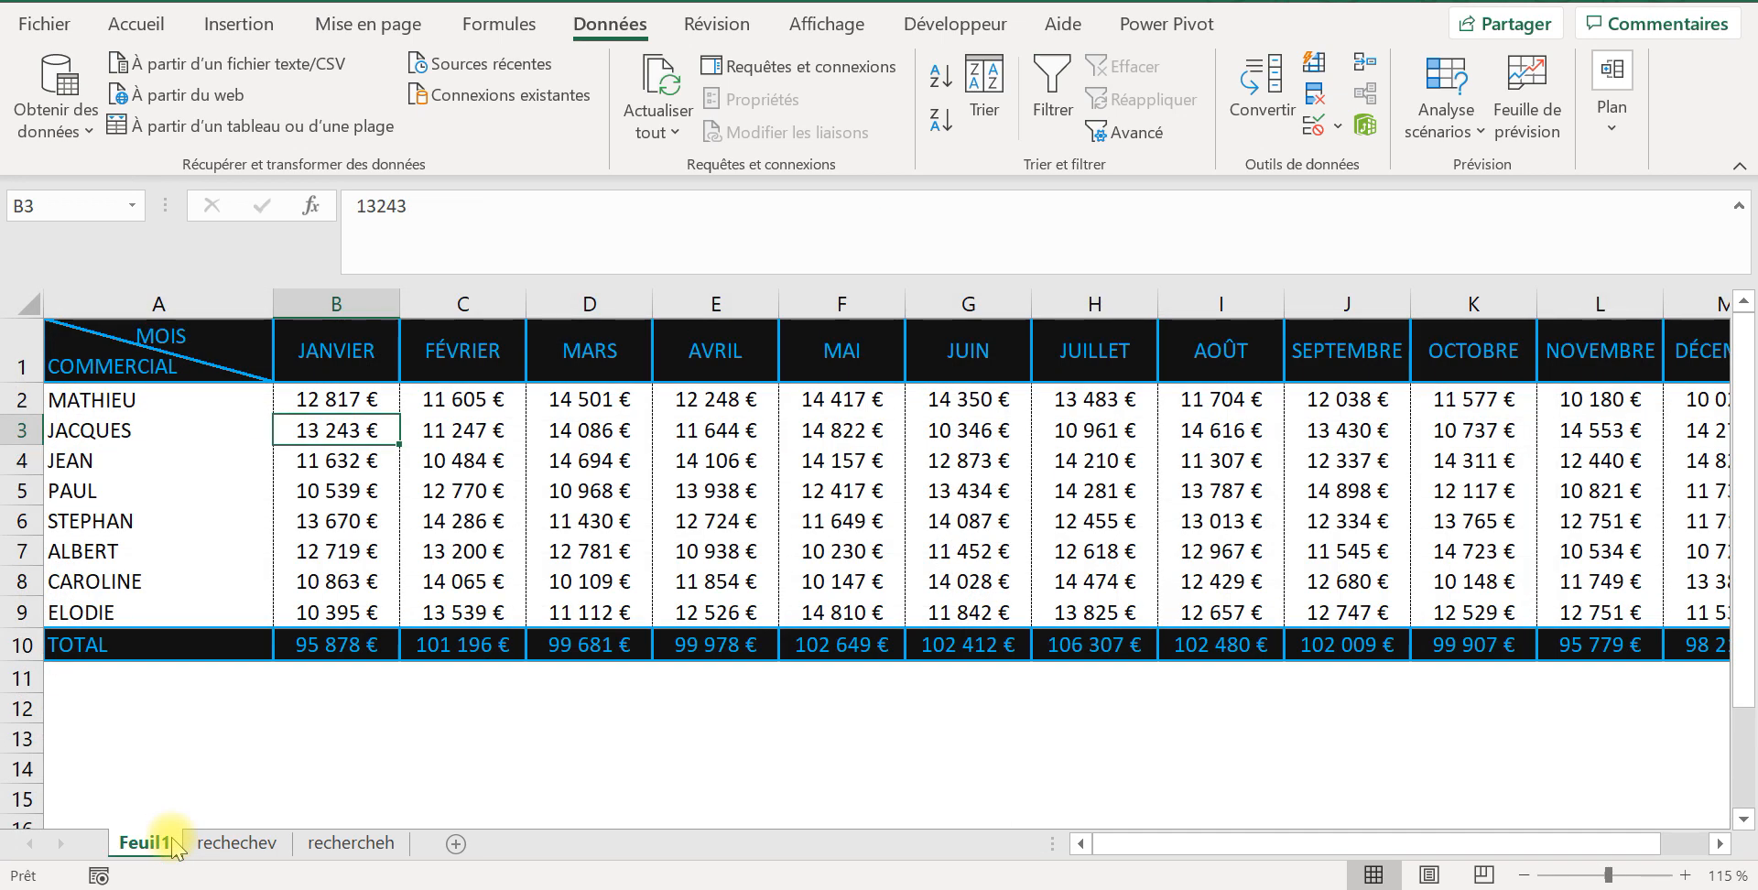
left_click(339, 844)
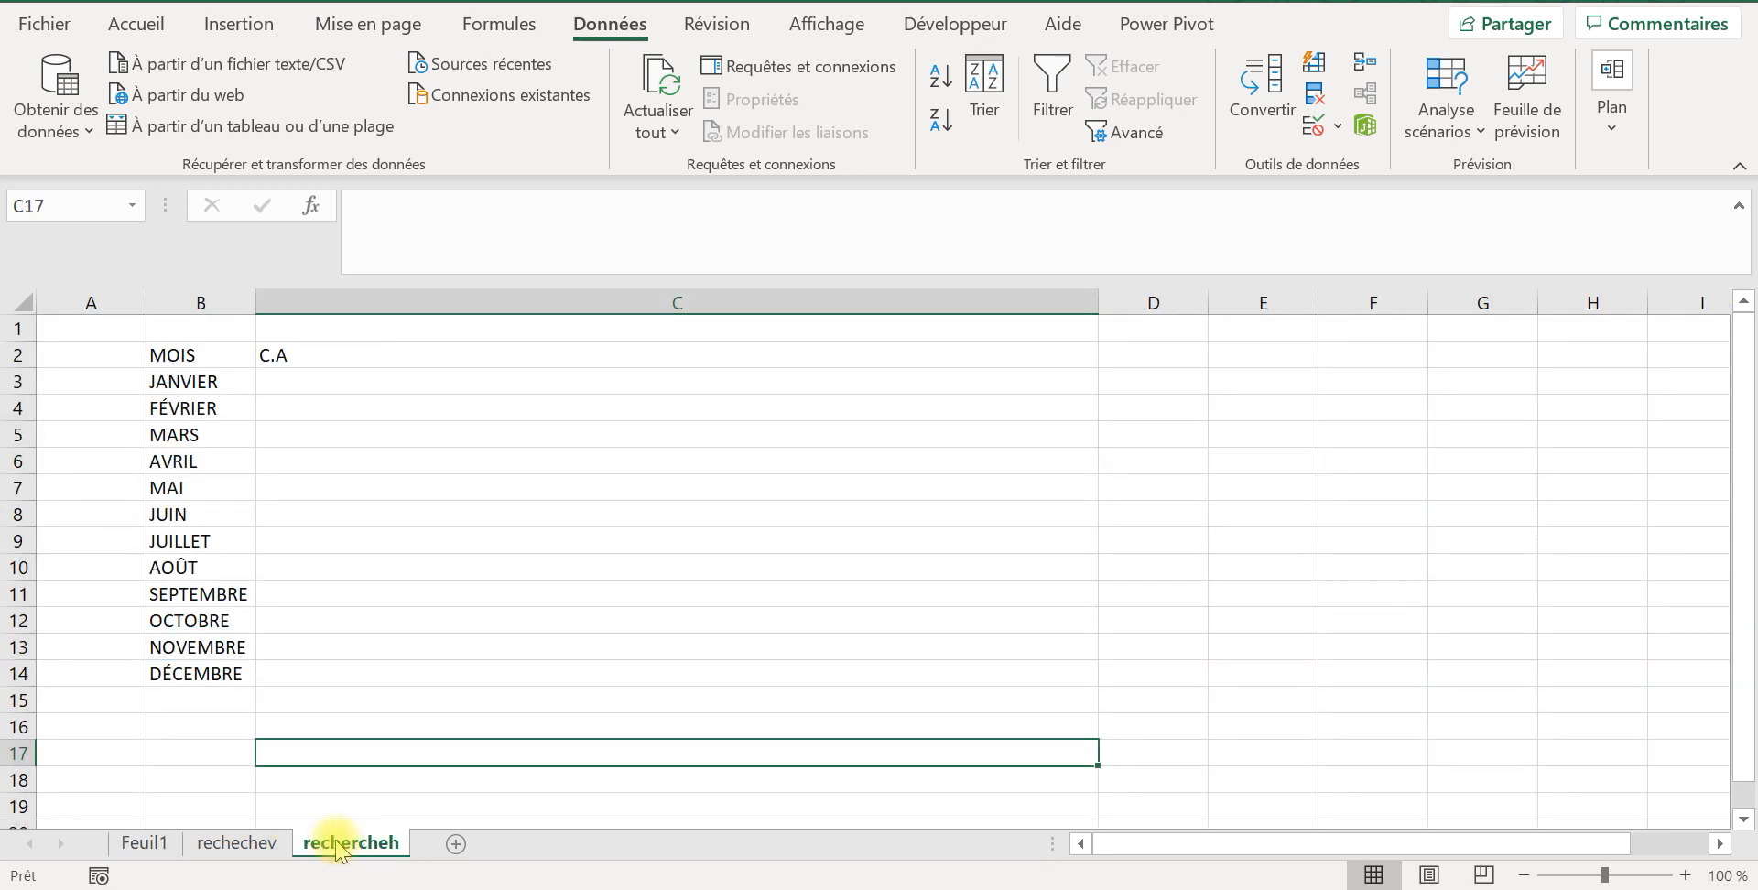
left_click(140, 844)
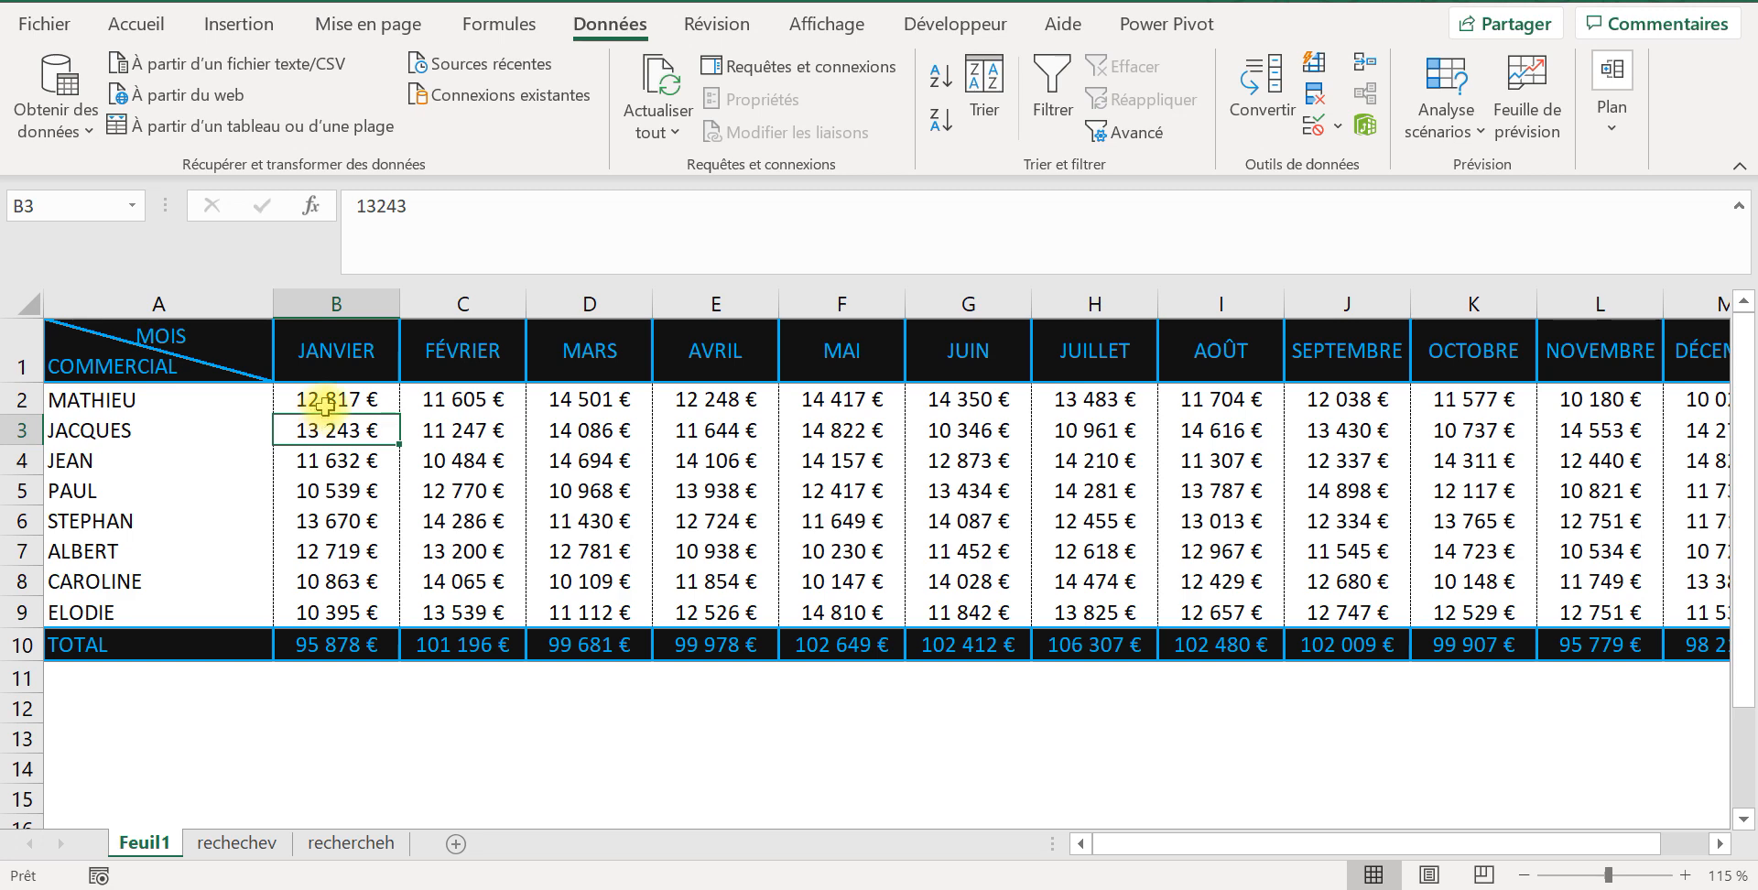
left_click(329, 357)
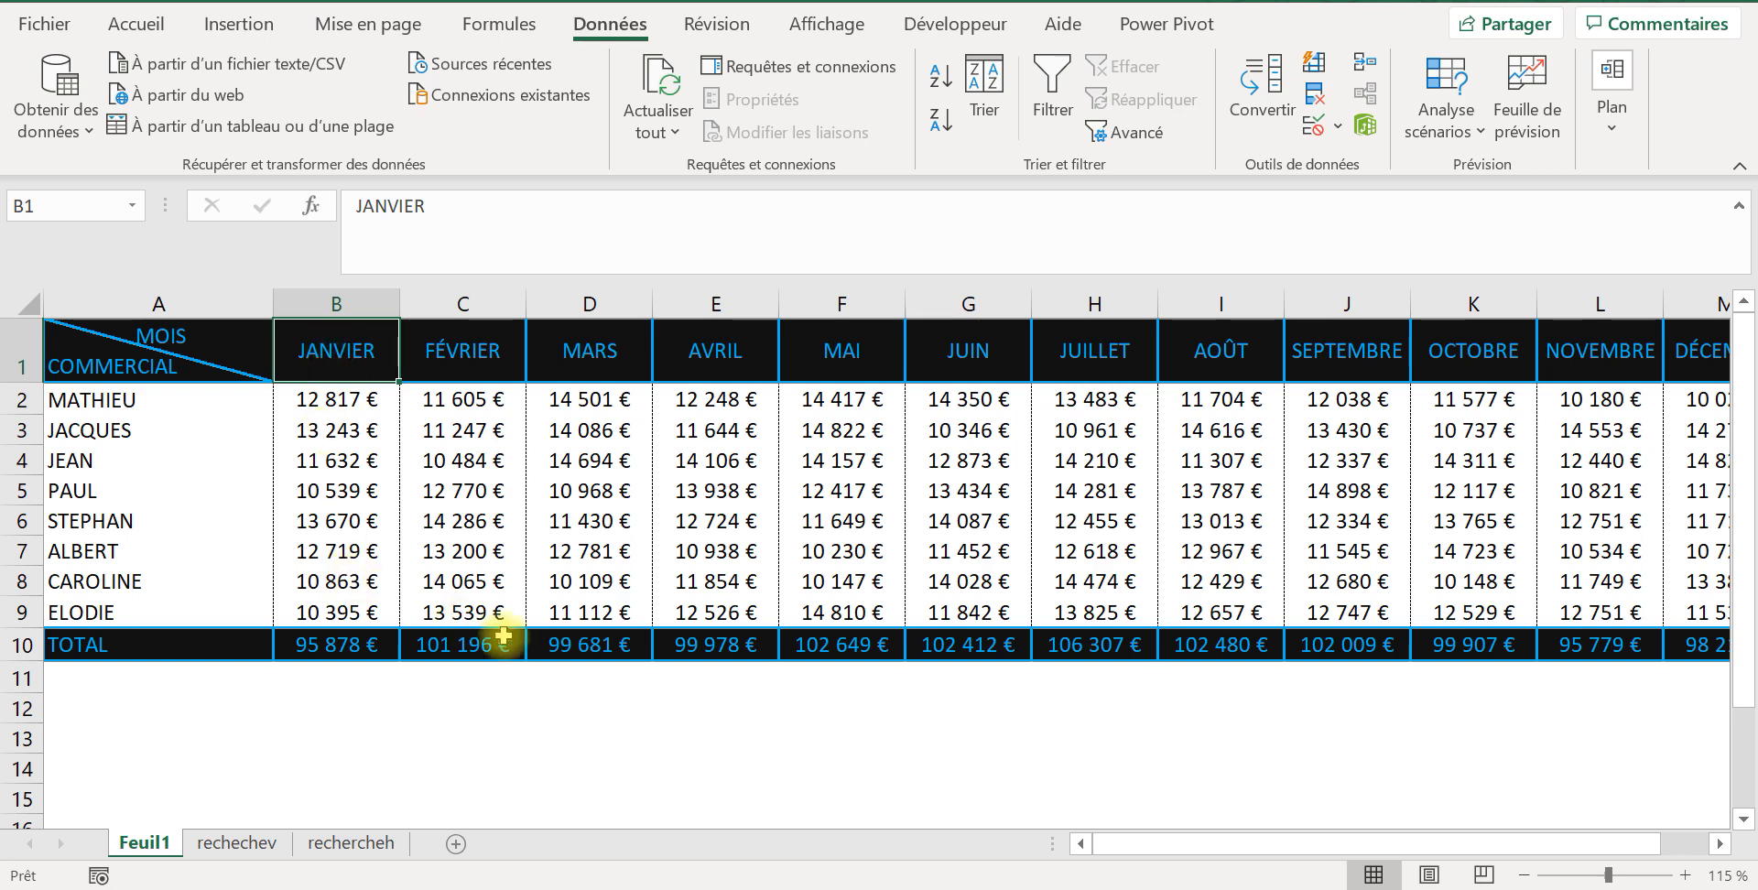
left_click(344, 842)
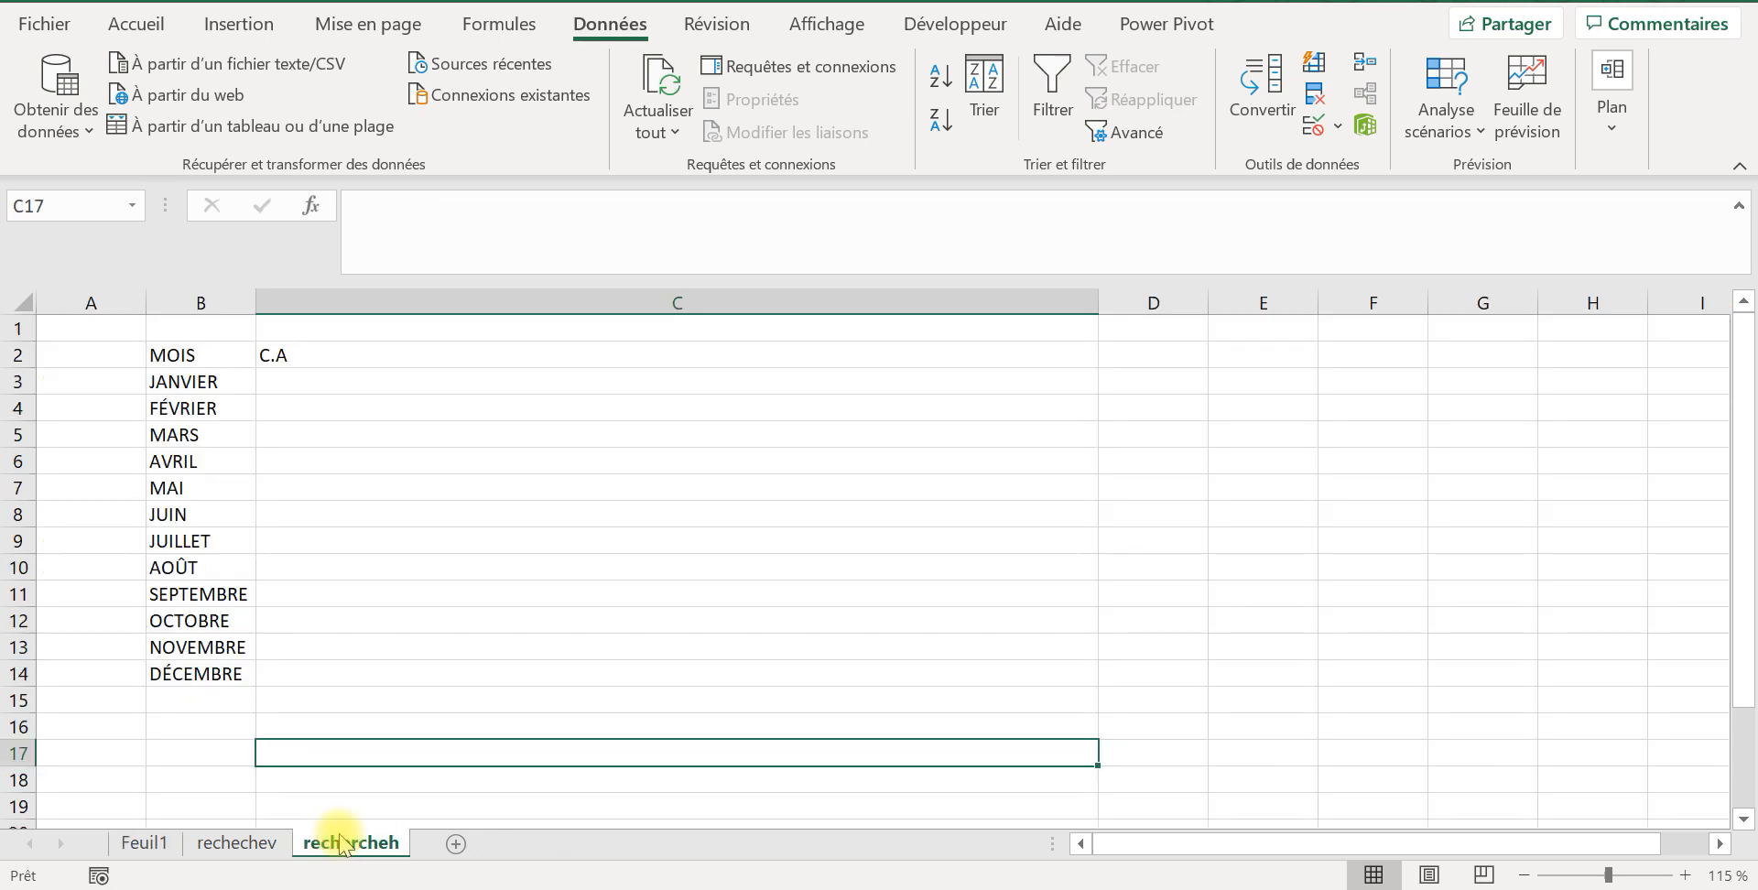
left_click(249, 844)
left_click(145, 844)
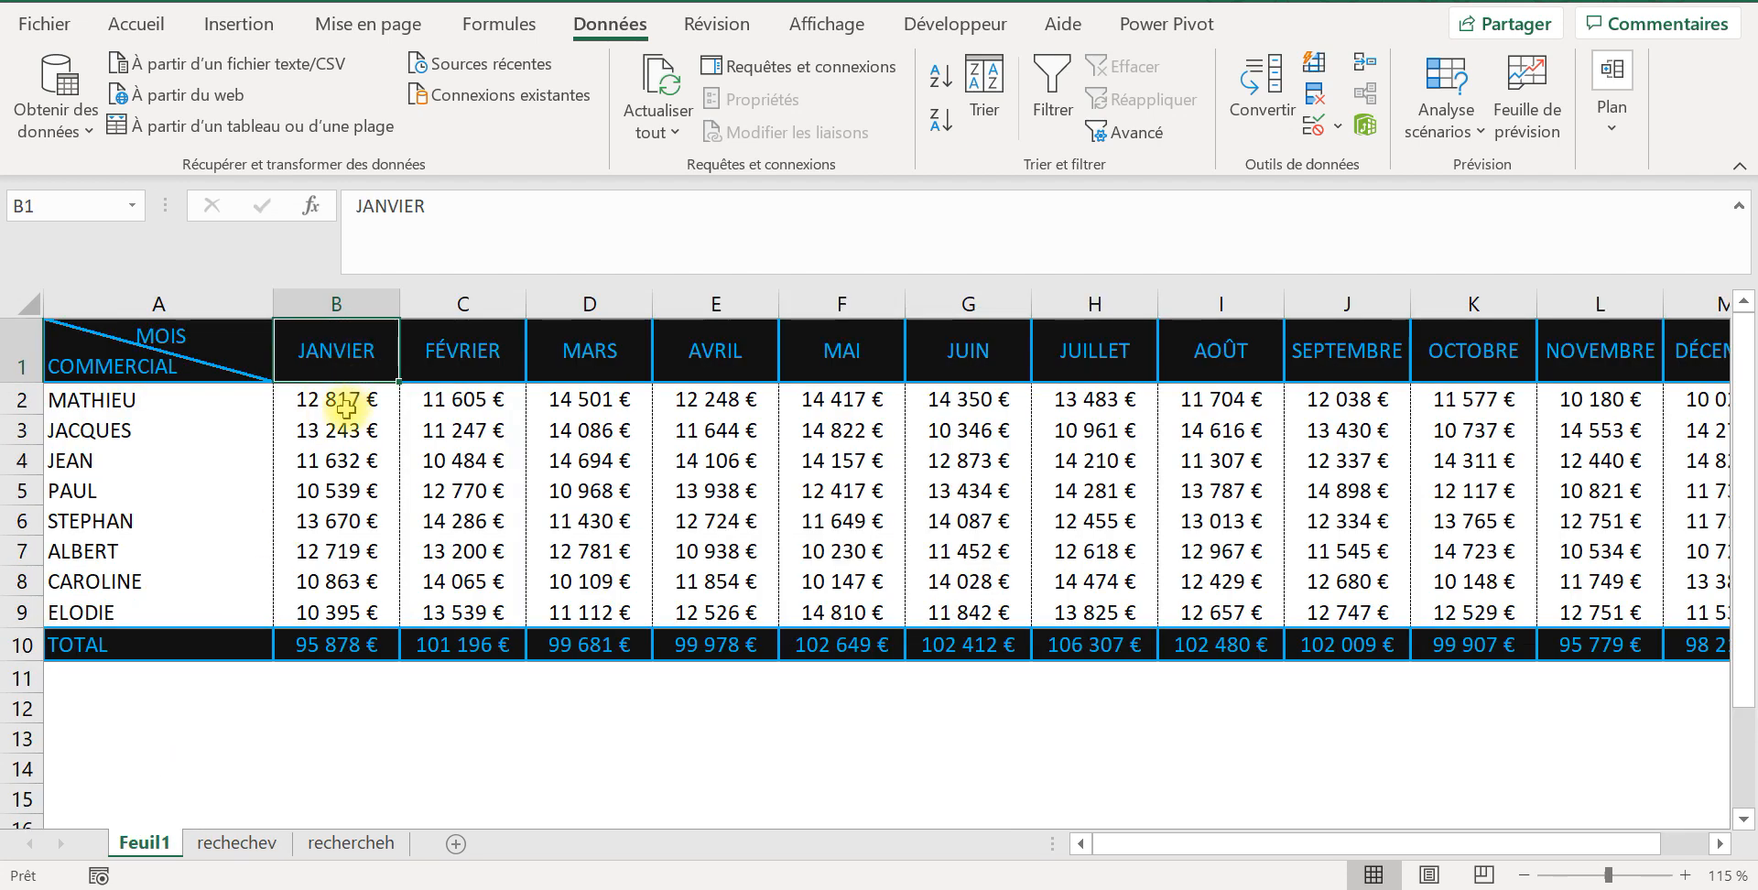
left_click(18, 346)
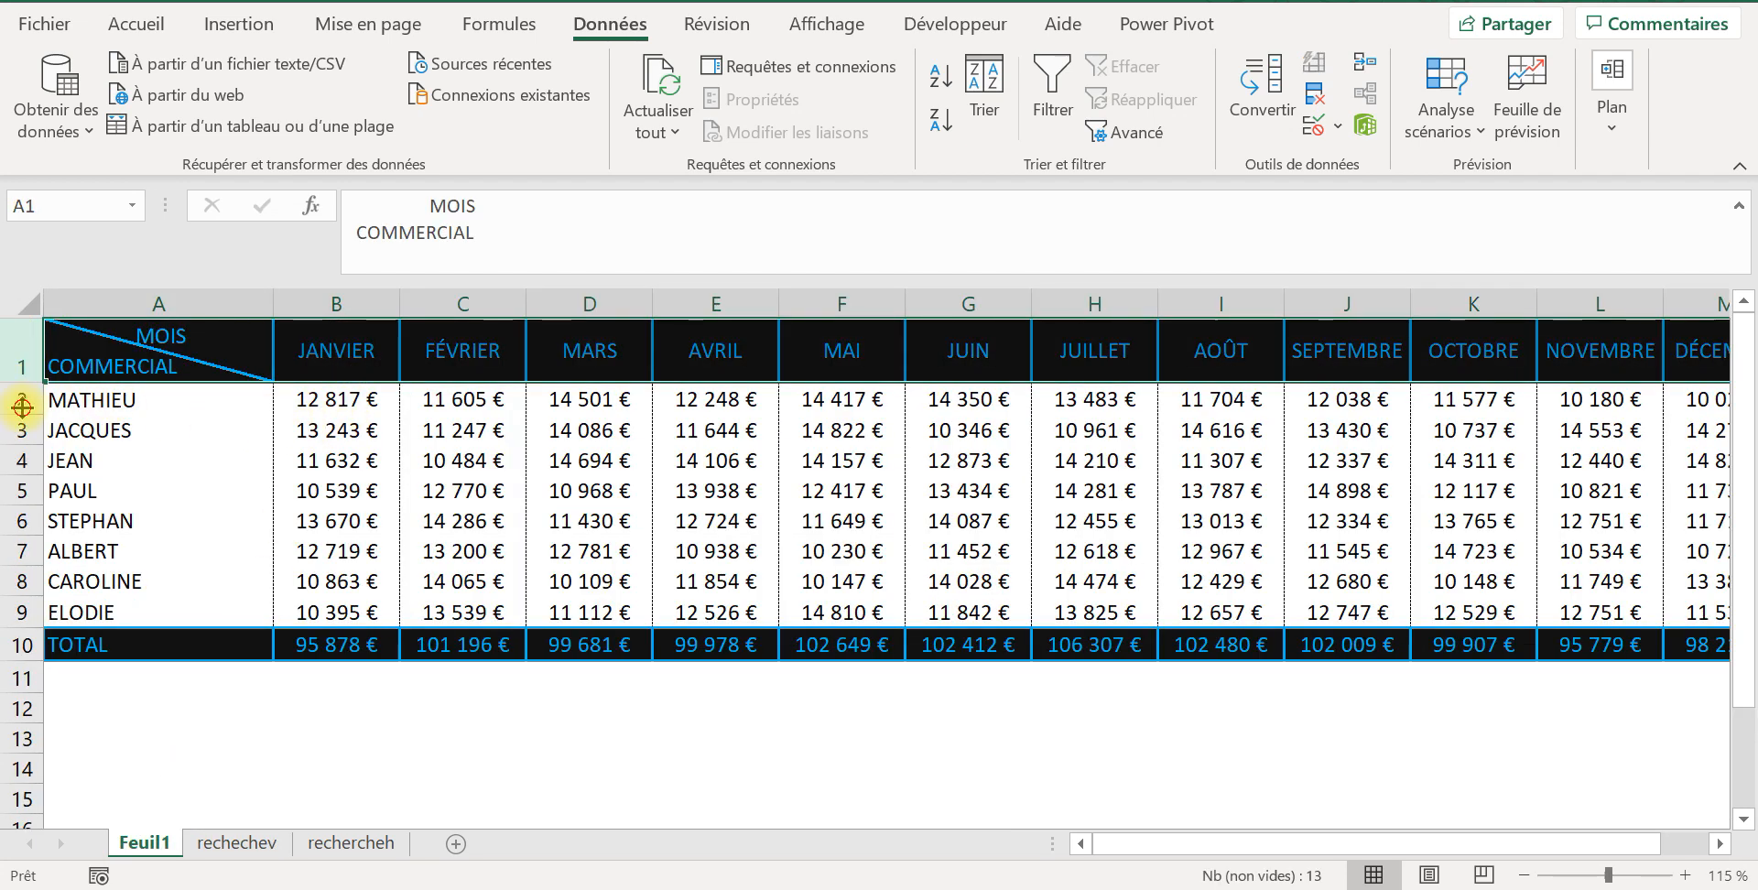
left_click_drag(20, 460, 22, 611)
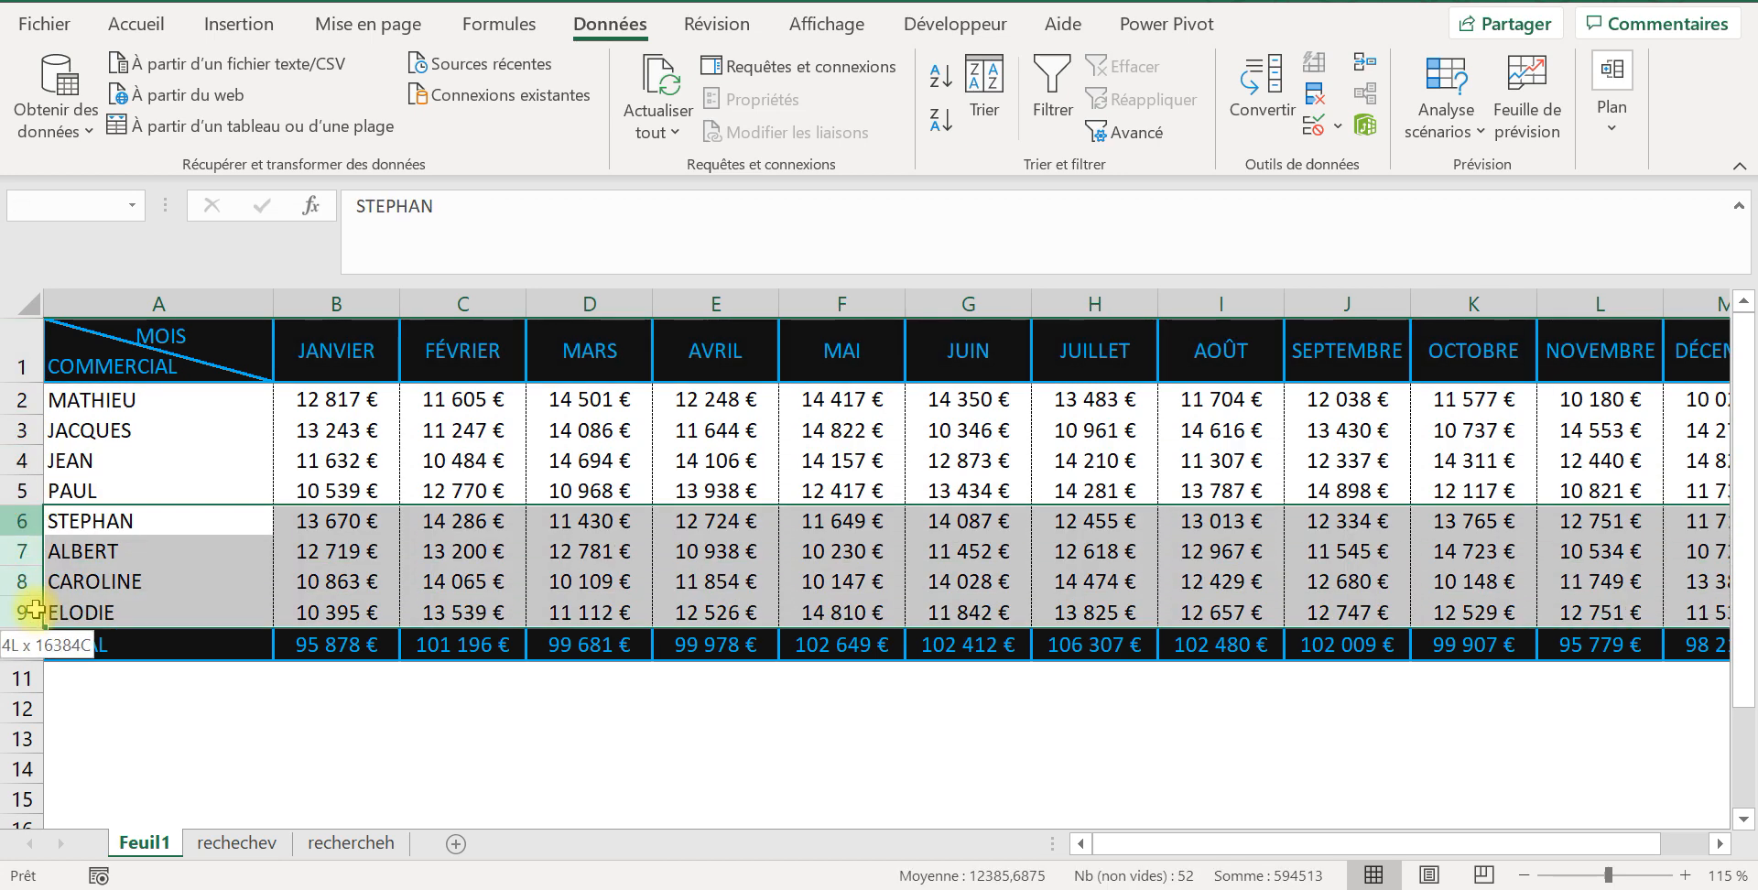
left_click(100, 675)
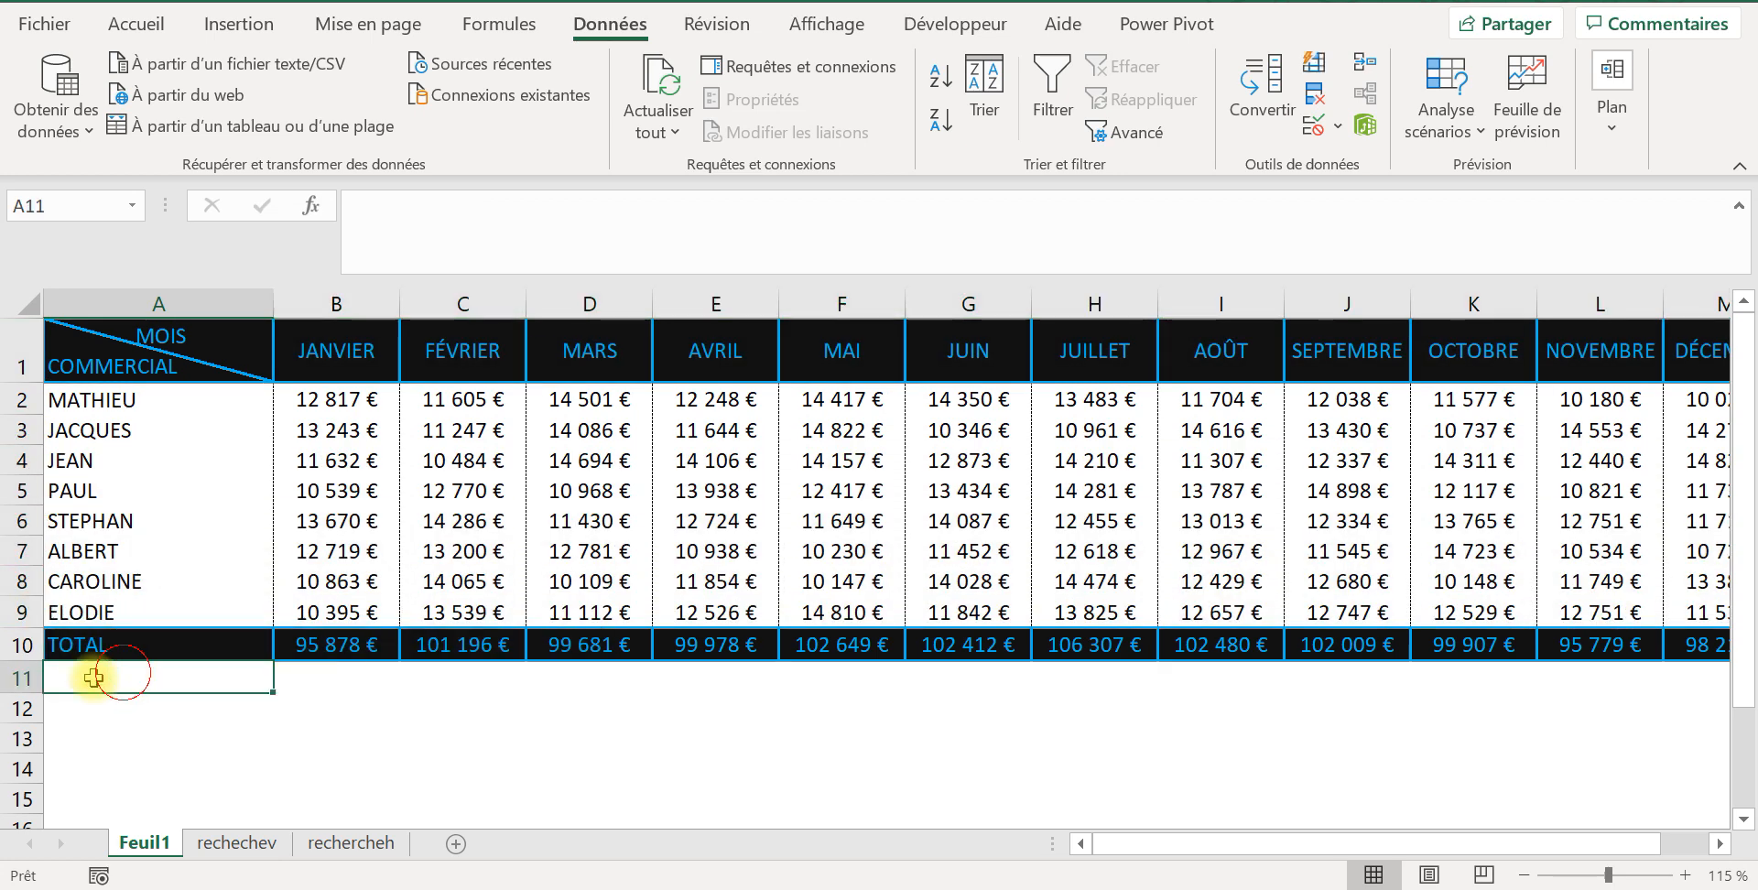
left_click(19, 650)
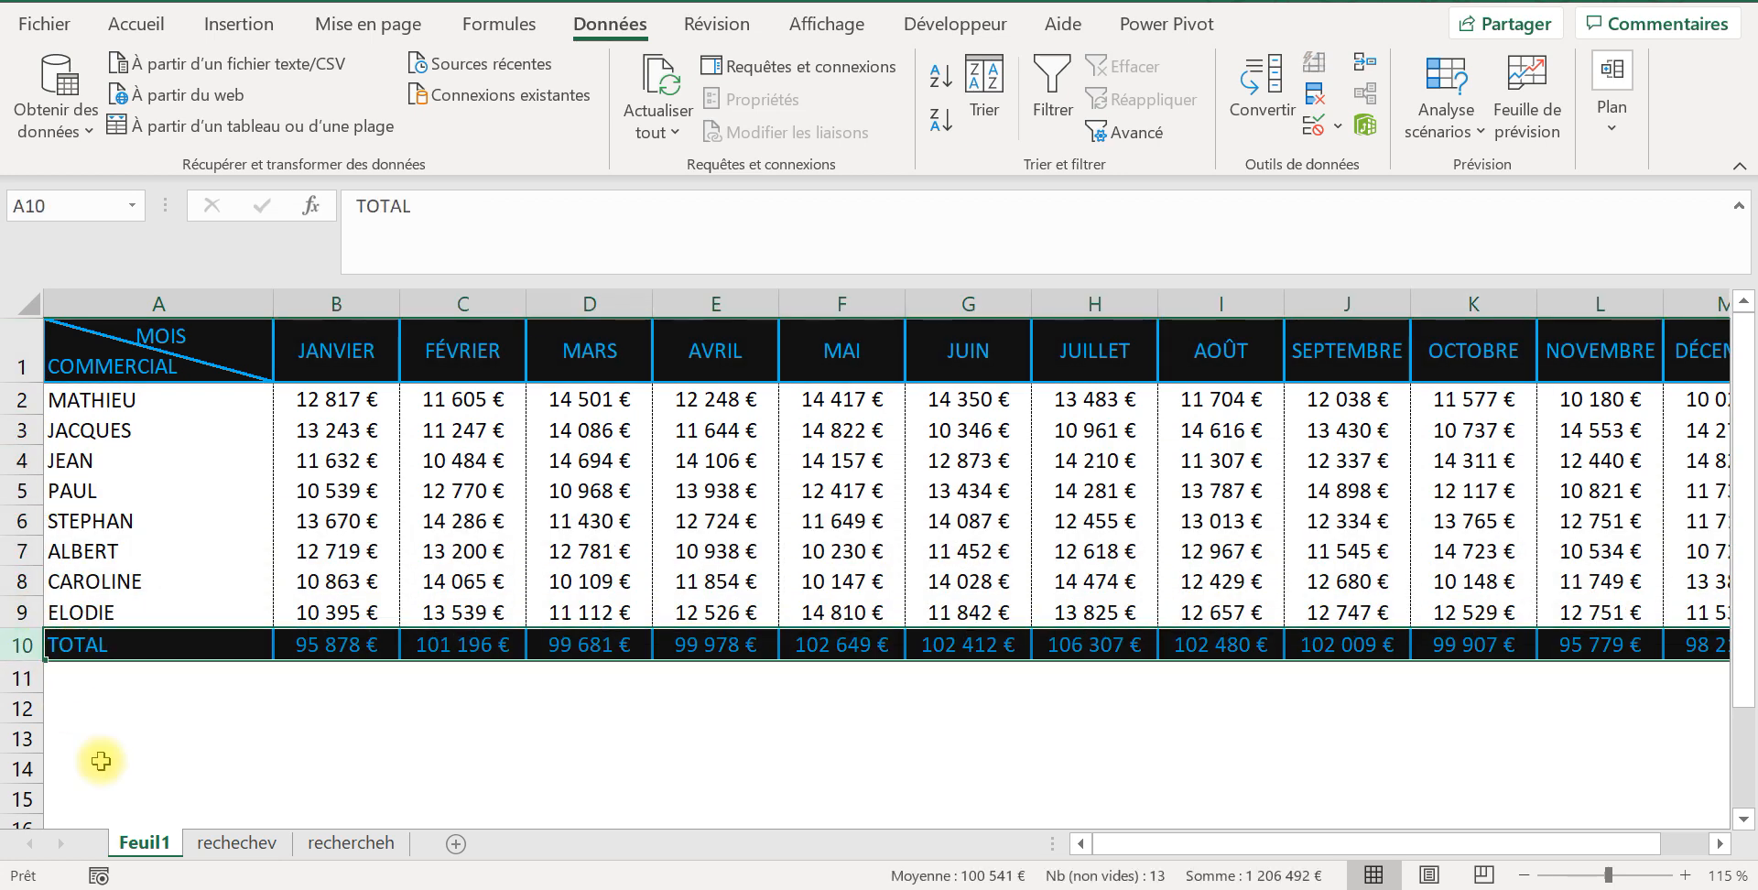
Step: Start a RECHERCHEH formula in C3 of the rechercheh sheet with the month in B3 as the lookup value
left_click(352, 842)
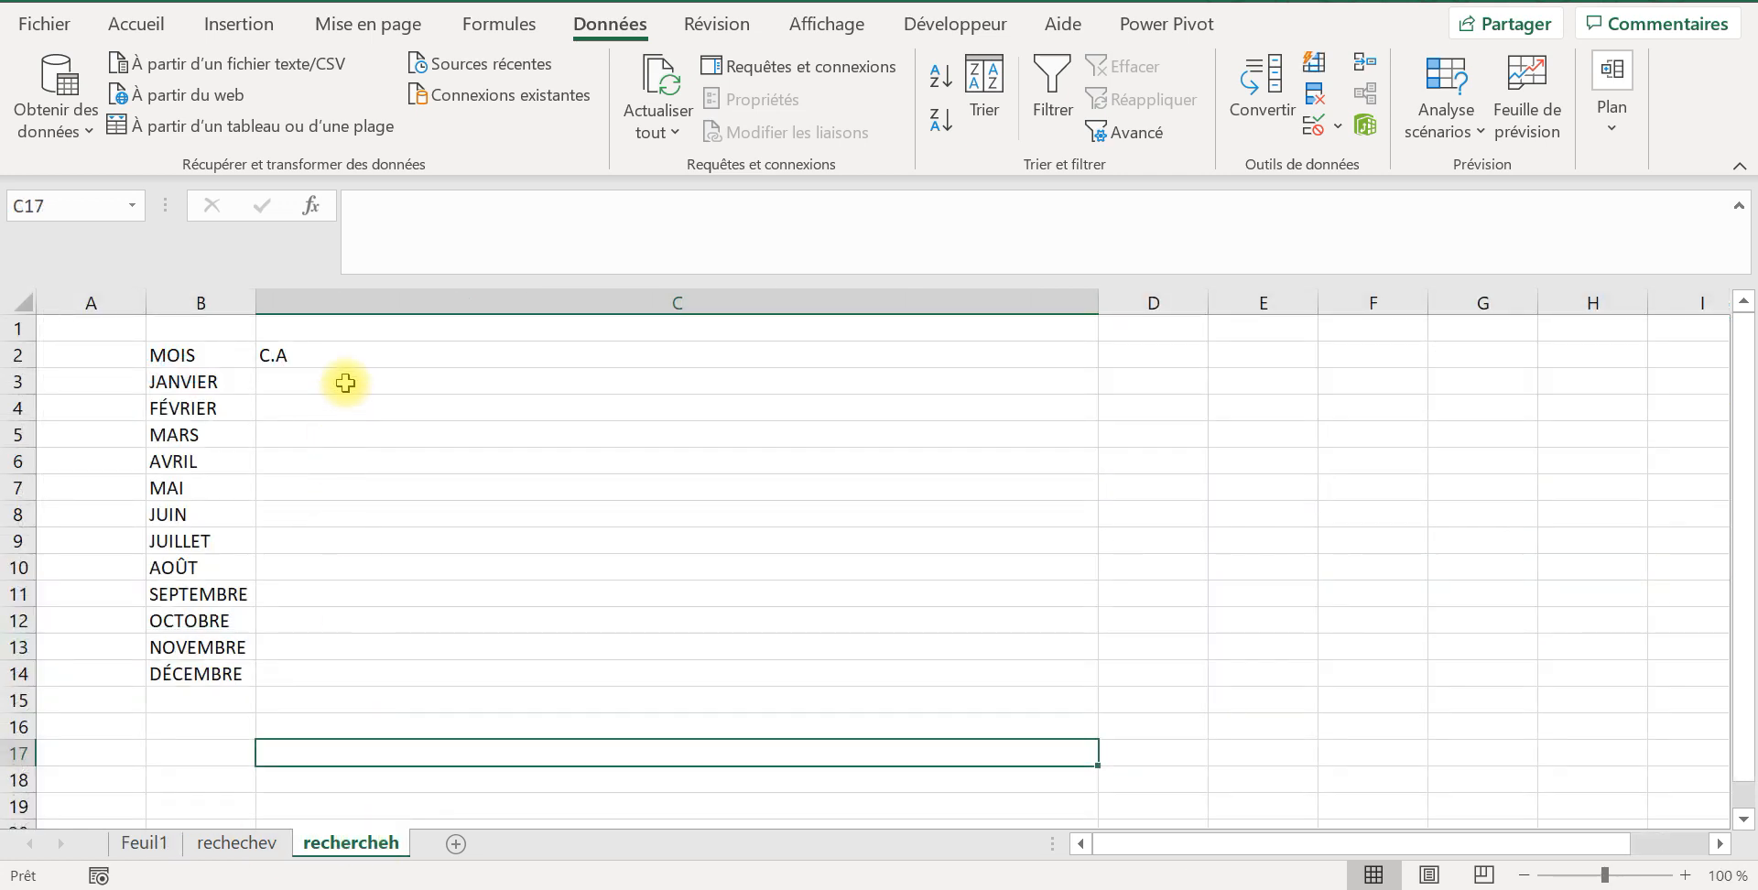
left_click(535, 379)
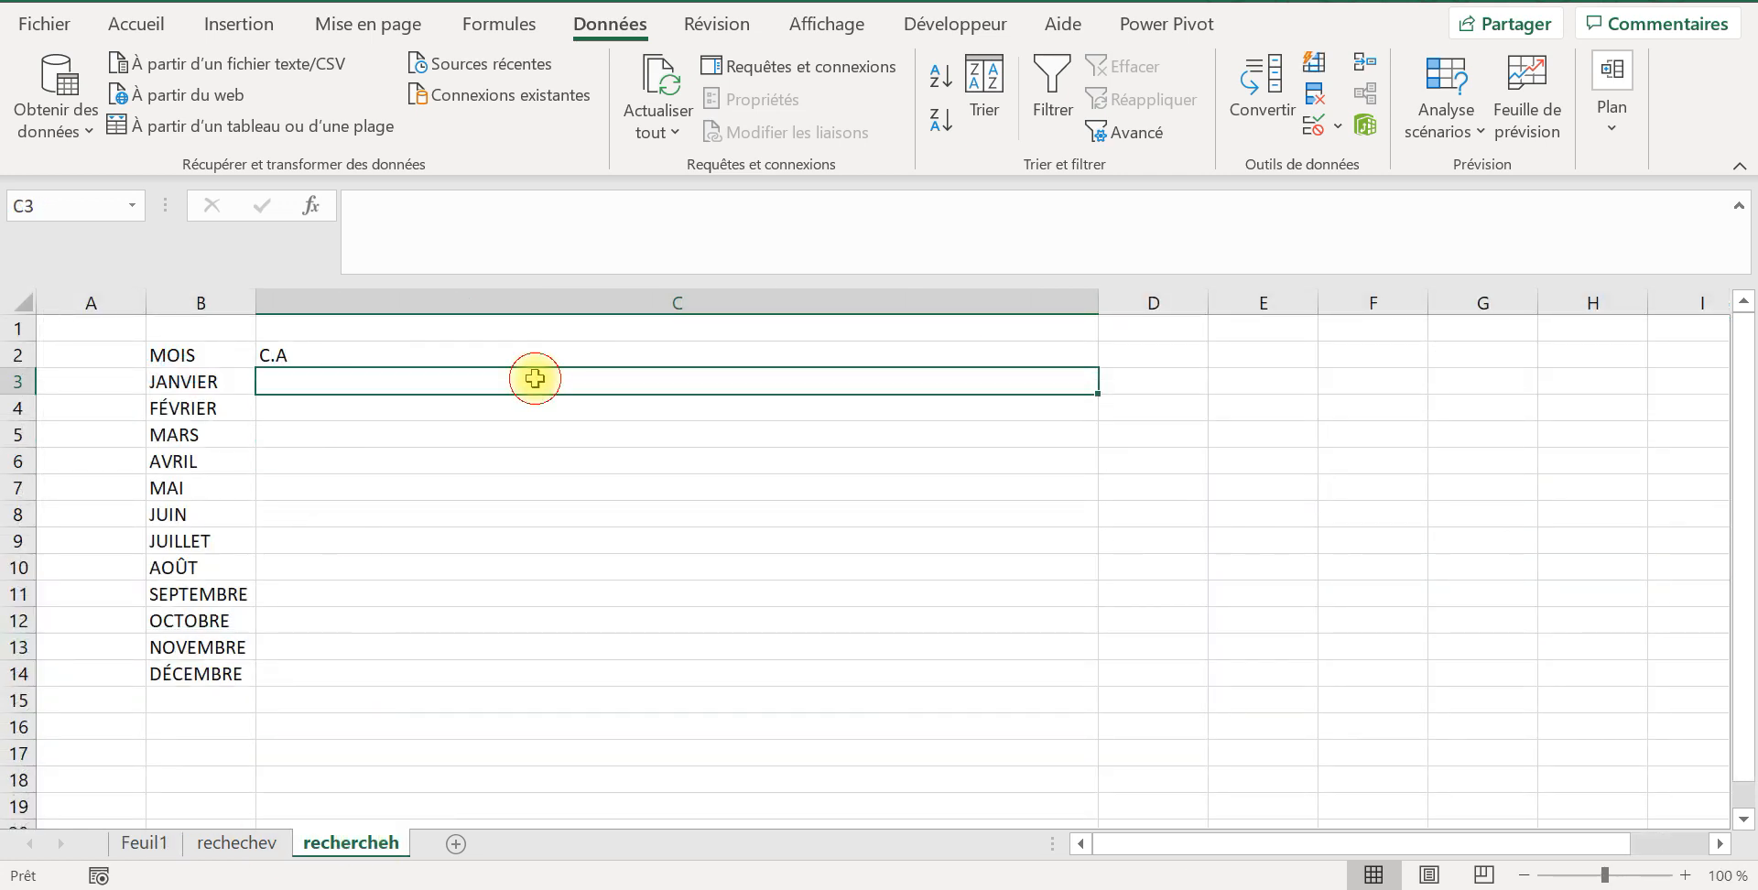
type("=")
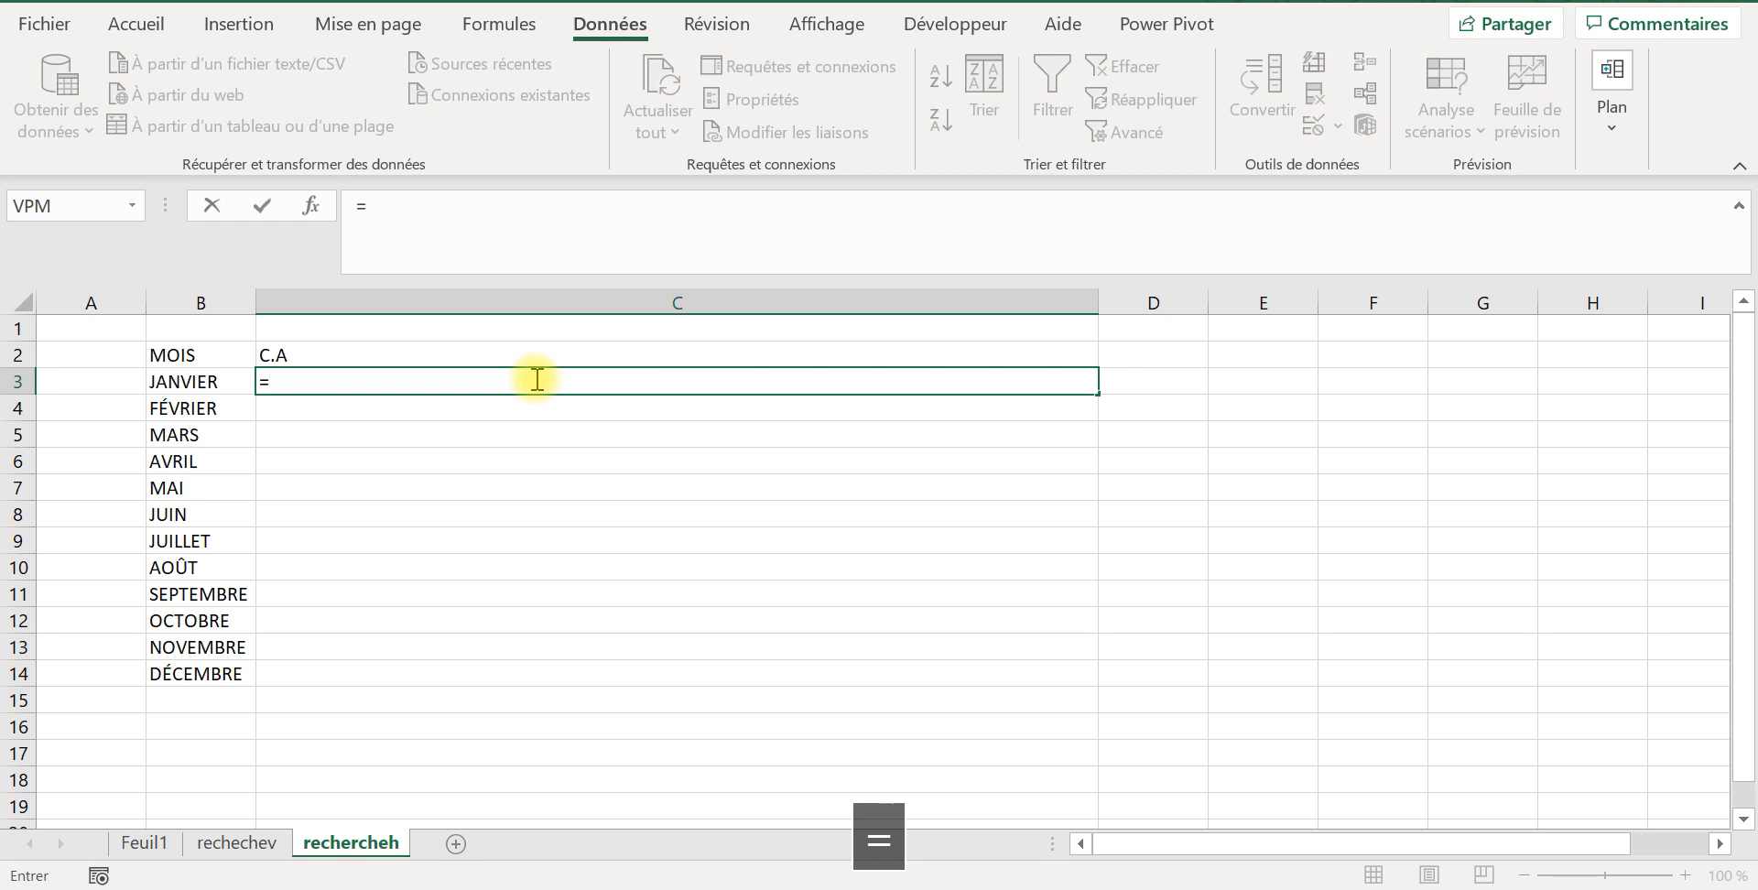
type("rech")
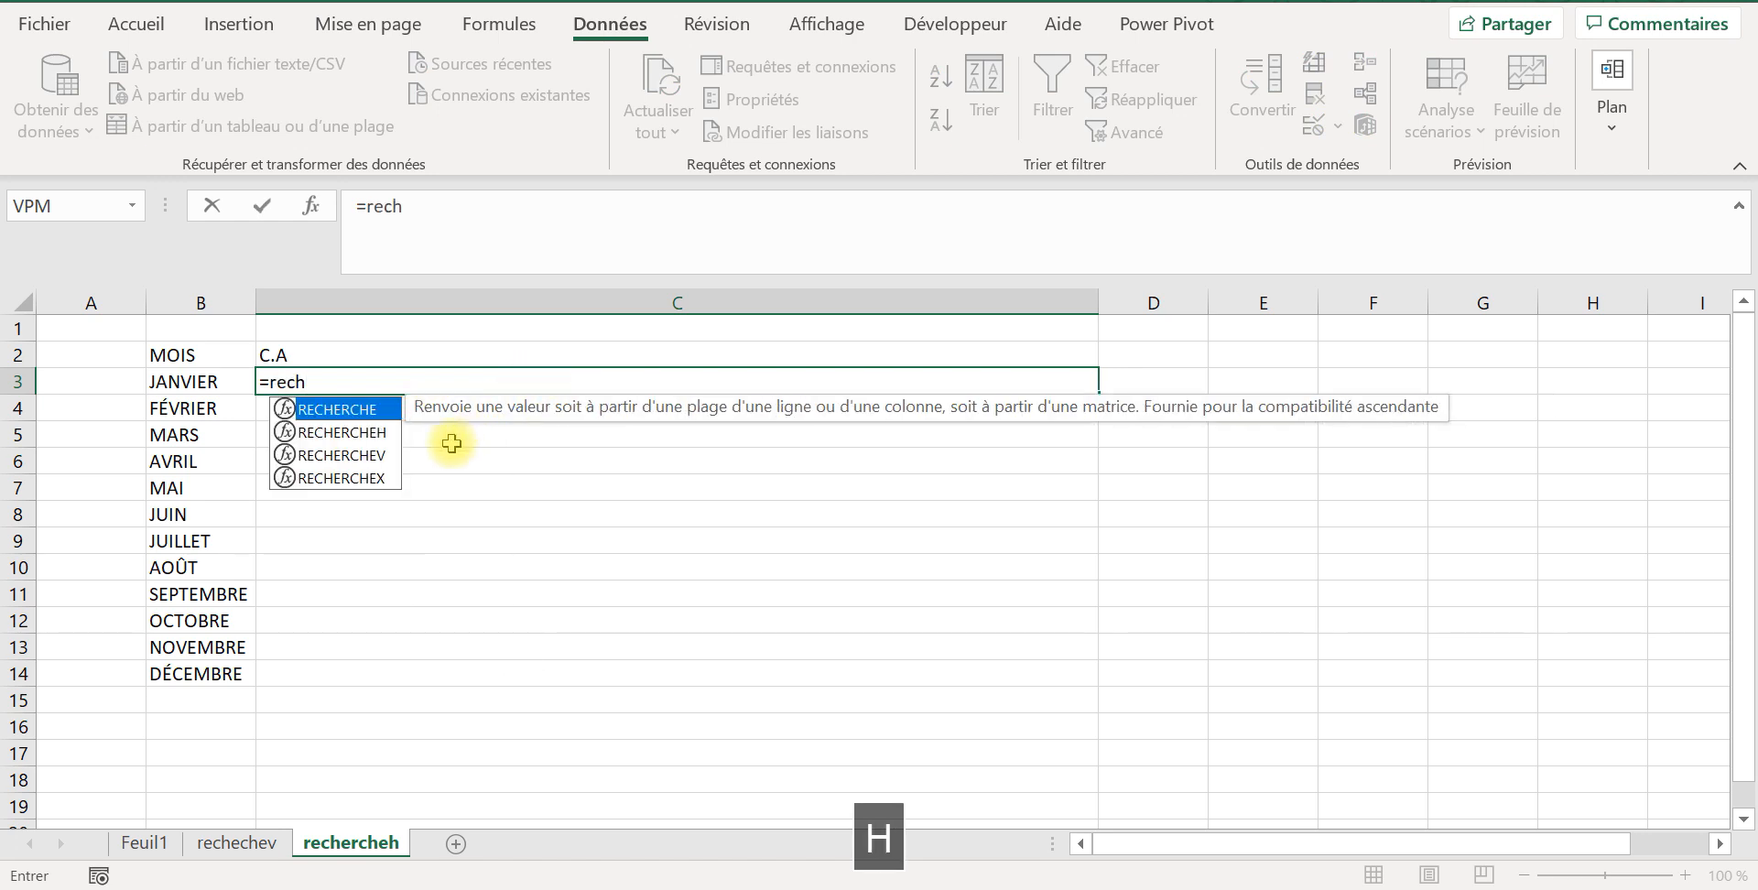
left_click(381, 432)
double_click(381, 432)
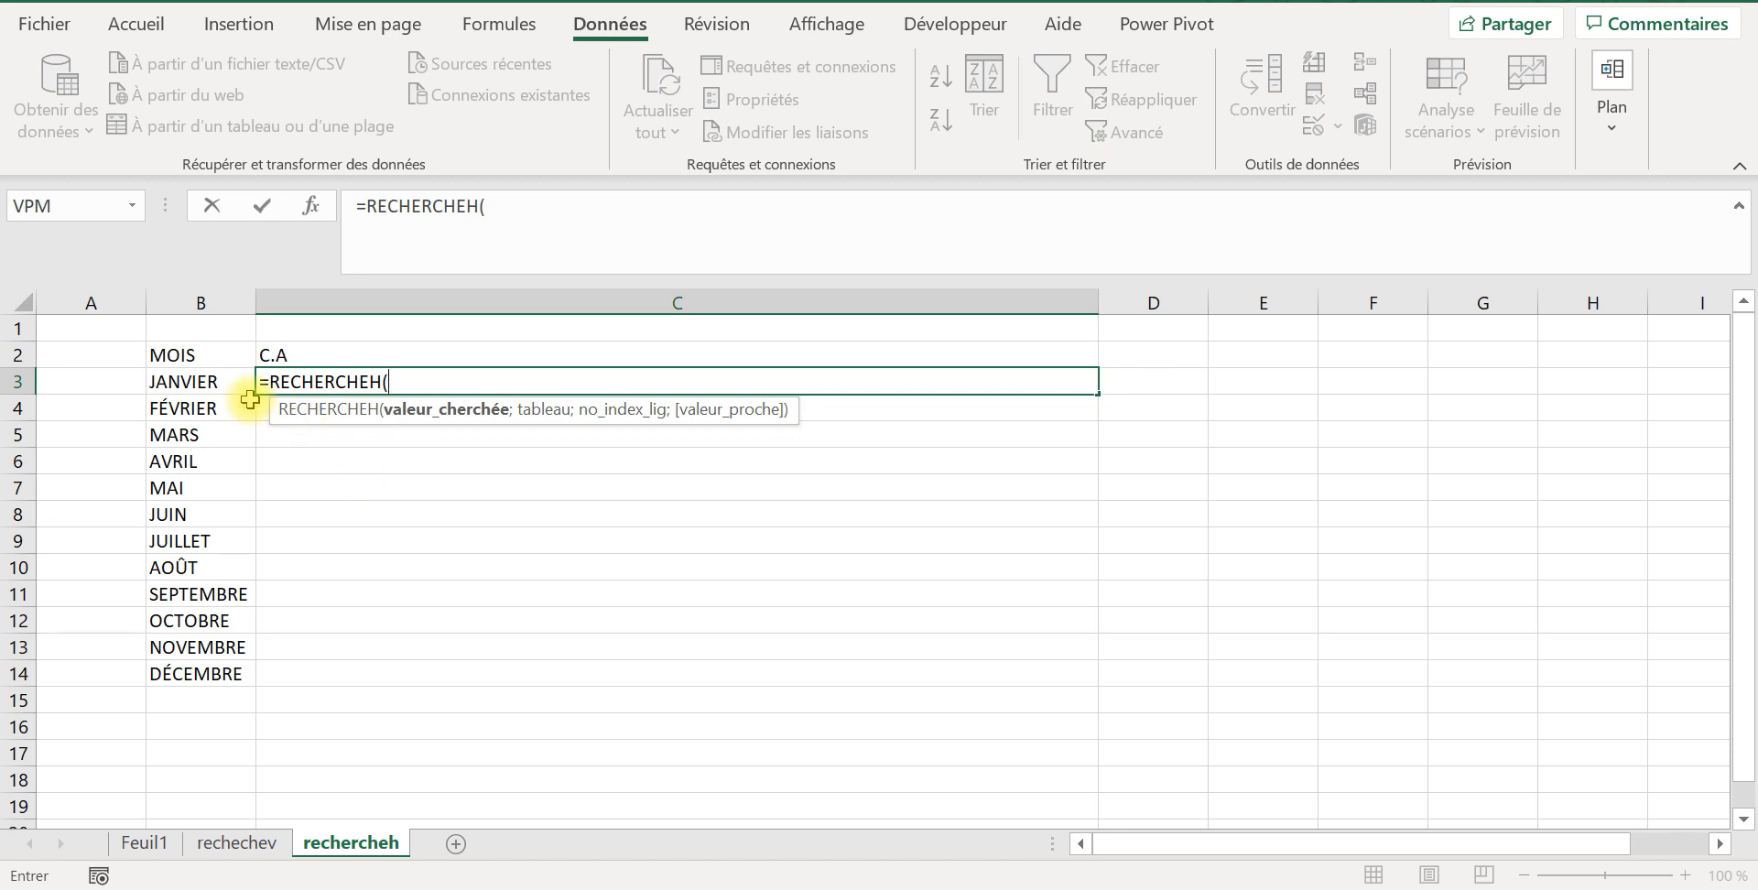
left_click(192, 382)
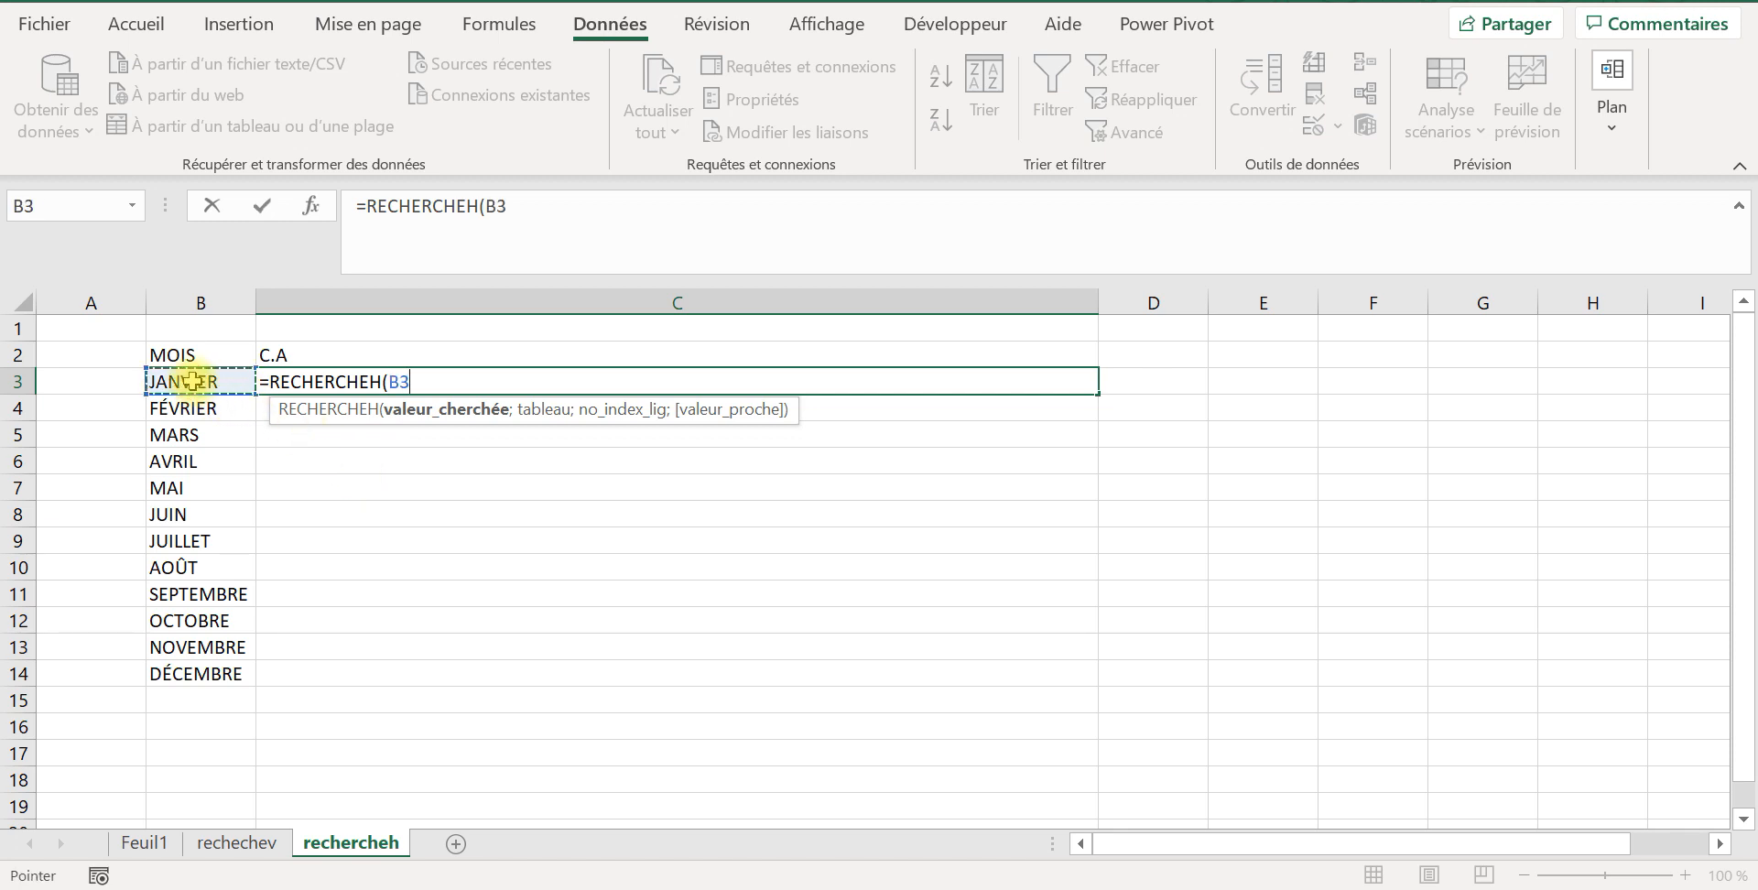
type(":")
key("BackSpace")
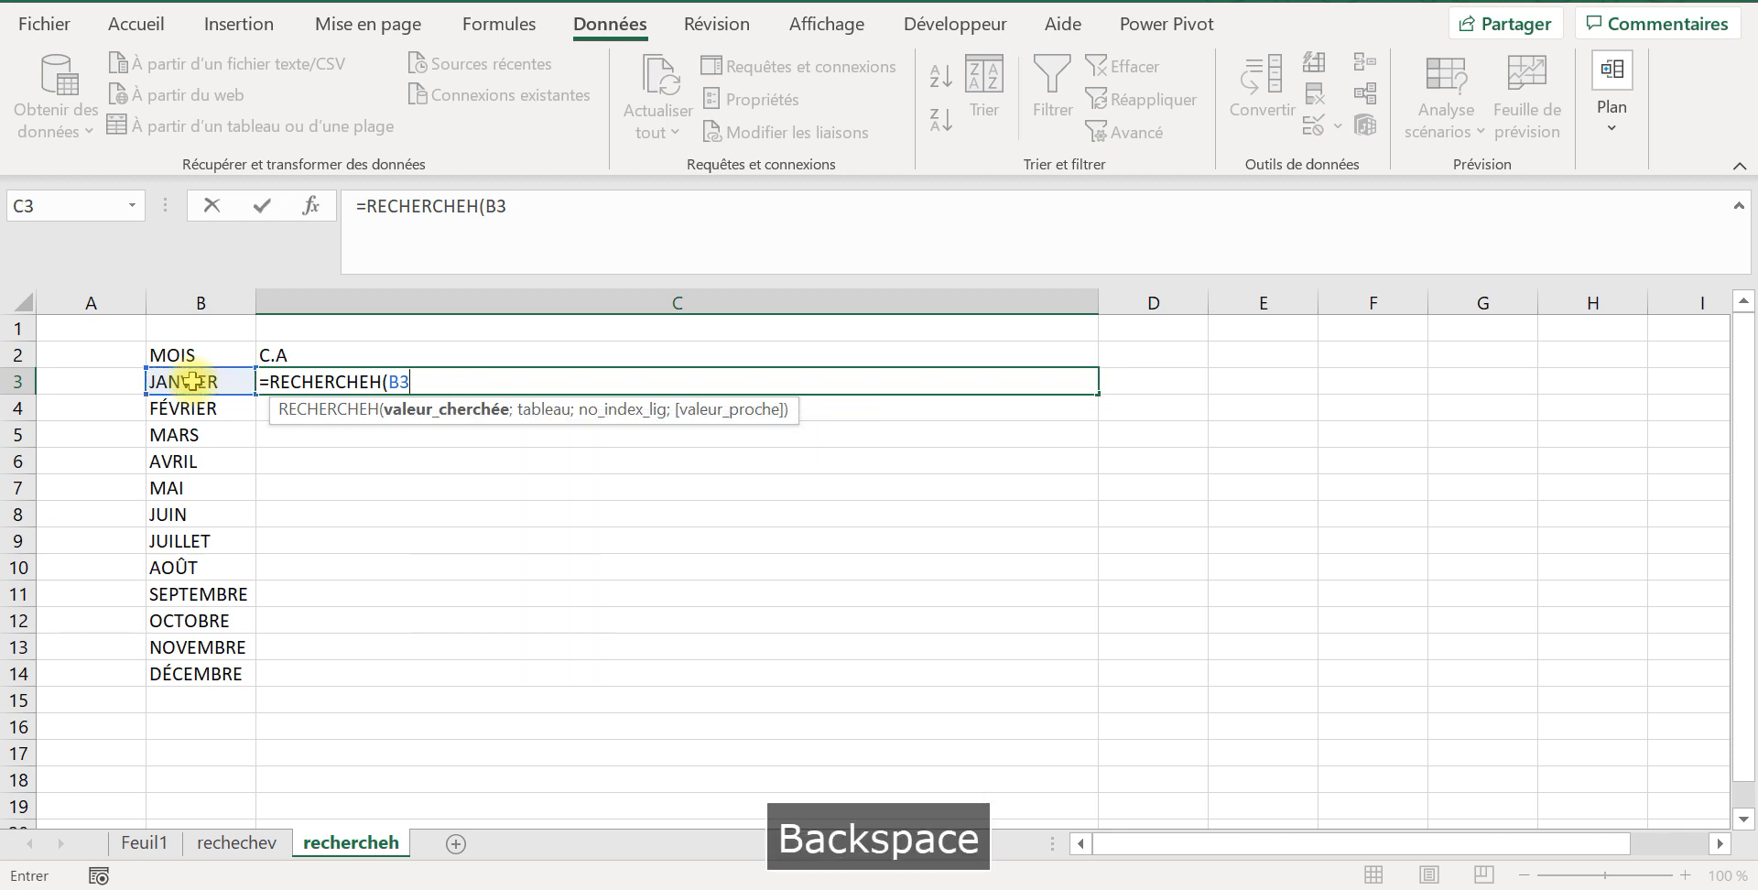
key("Caps_Lock")
type(".")
key("Caps_Lock")
key("BackSpace")
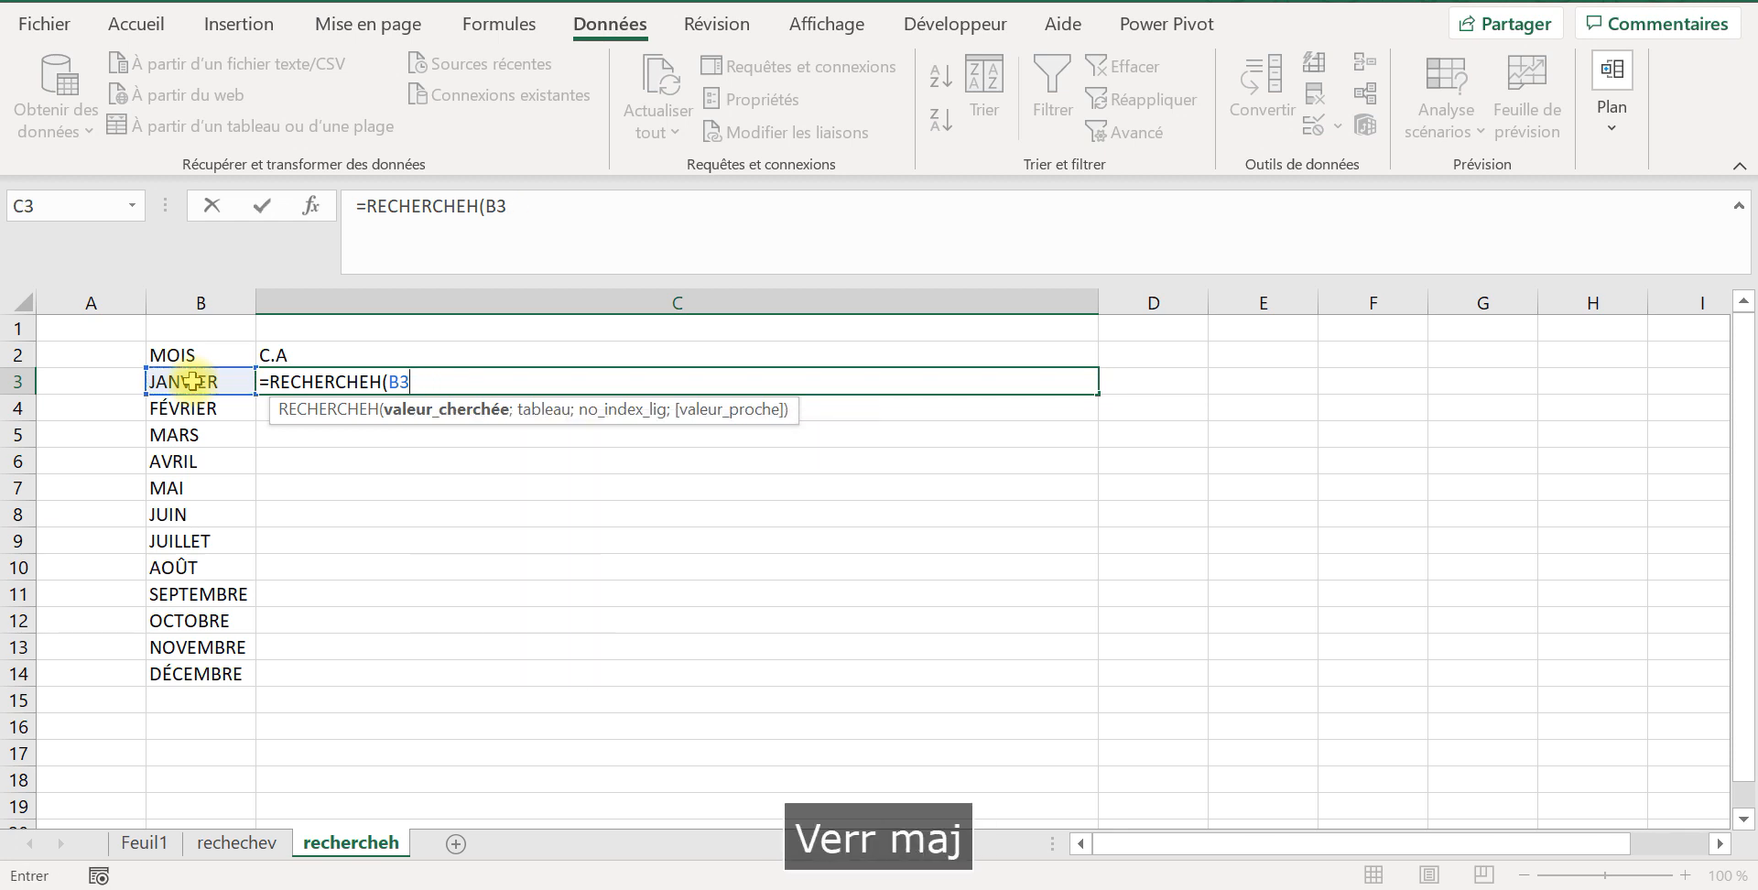
type(";")
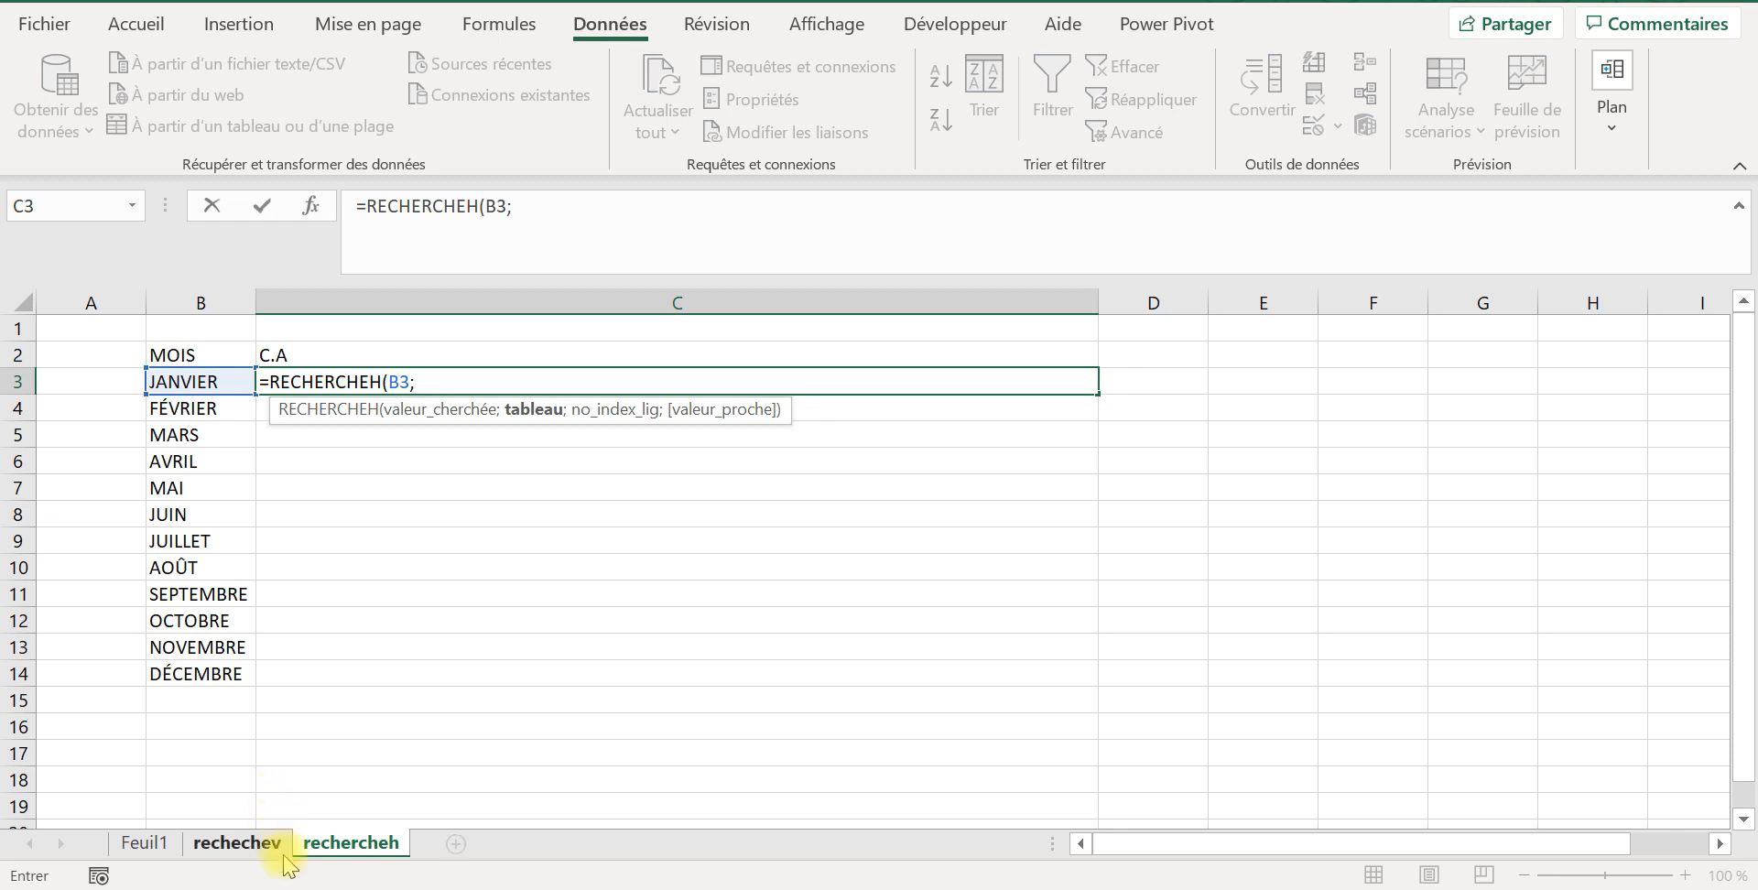
Step: Set the formula's table argument to the month columns of Feuil1 as the absolute reference Feuil1!$B:$M
left_click(155, 843)
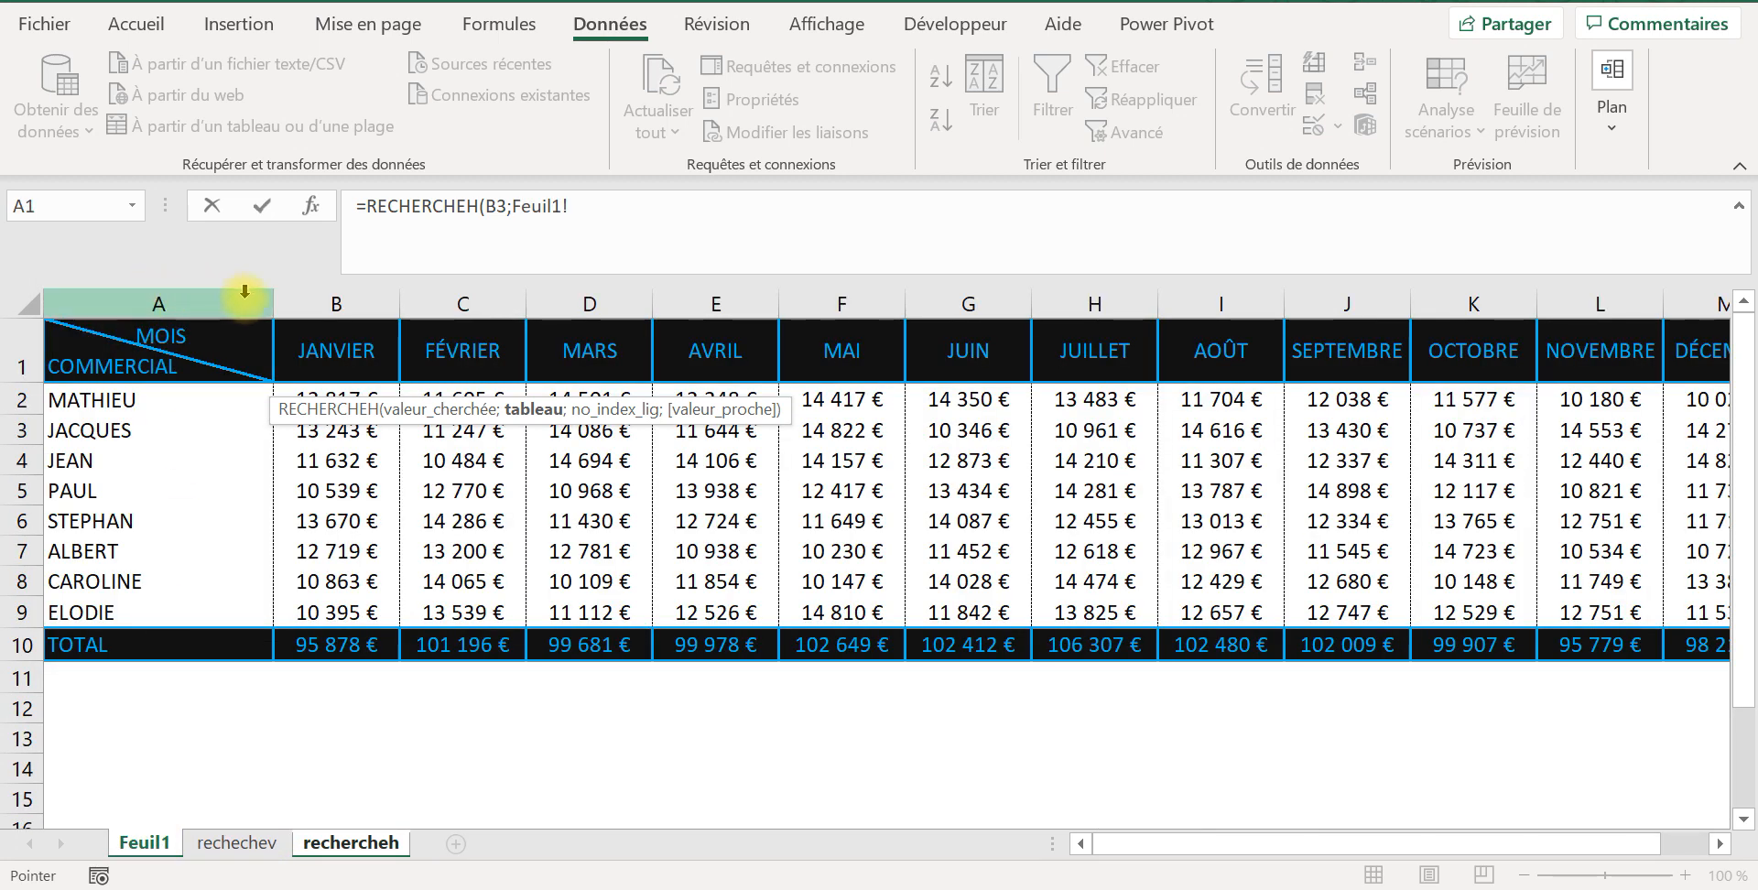
left_click_drag(321, 308, 1522, 396)
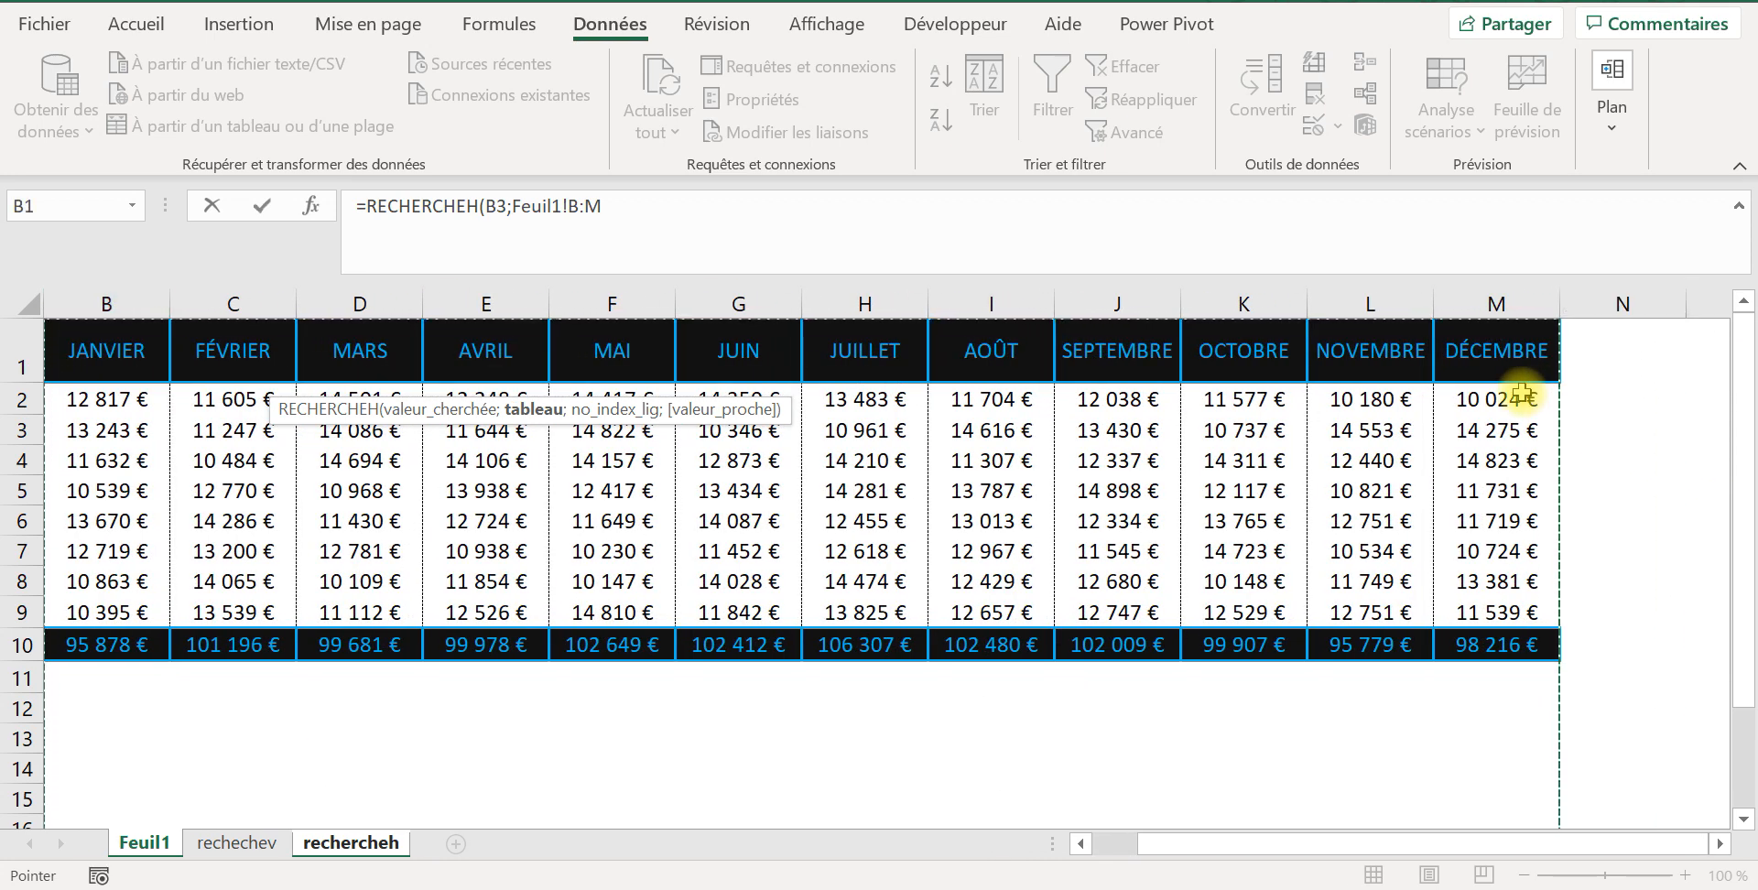
key("F4")
type(";")
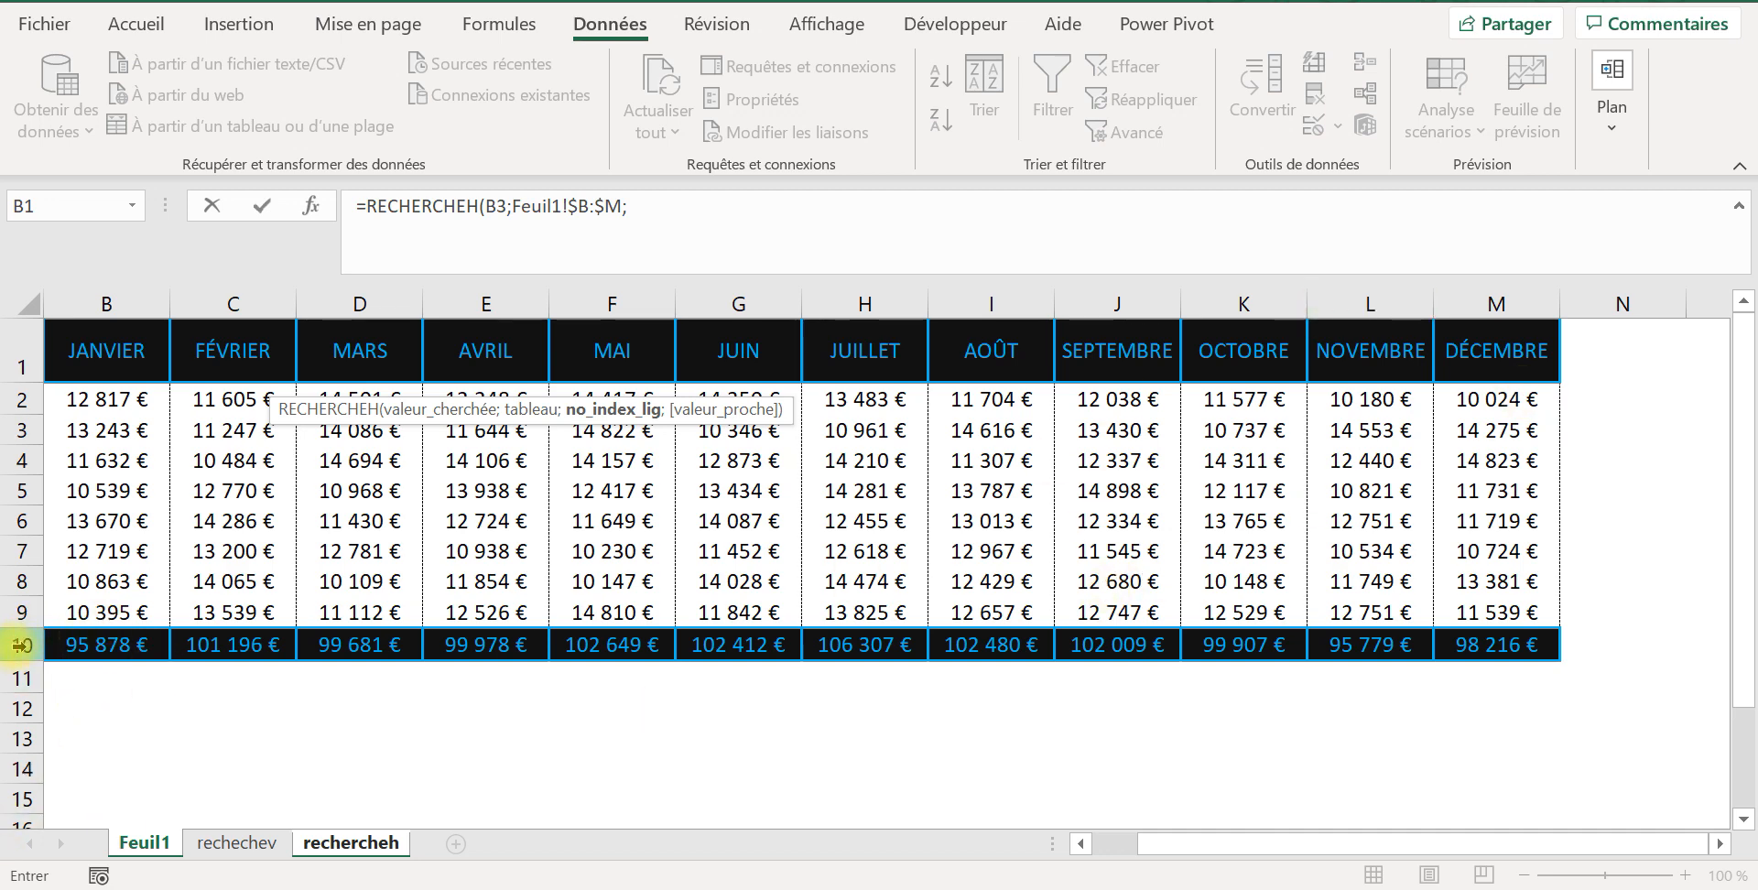
Step: Complete the RECHERCHEH formula with row index 10 and the exact match option FAUX, and enter it
key("Caps_Lock")
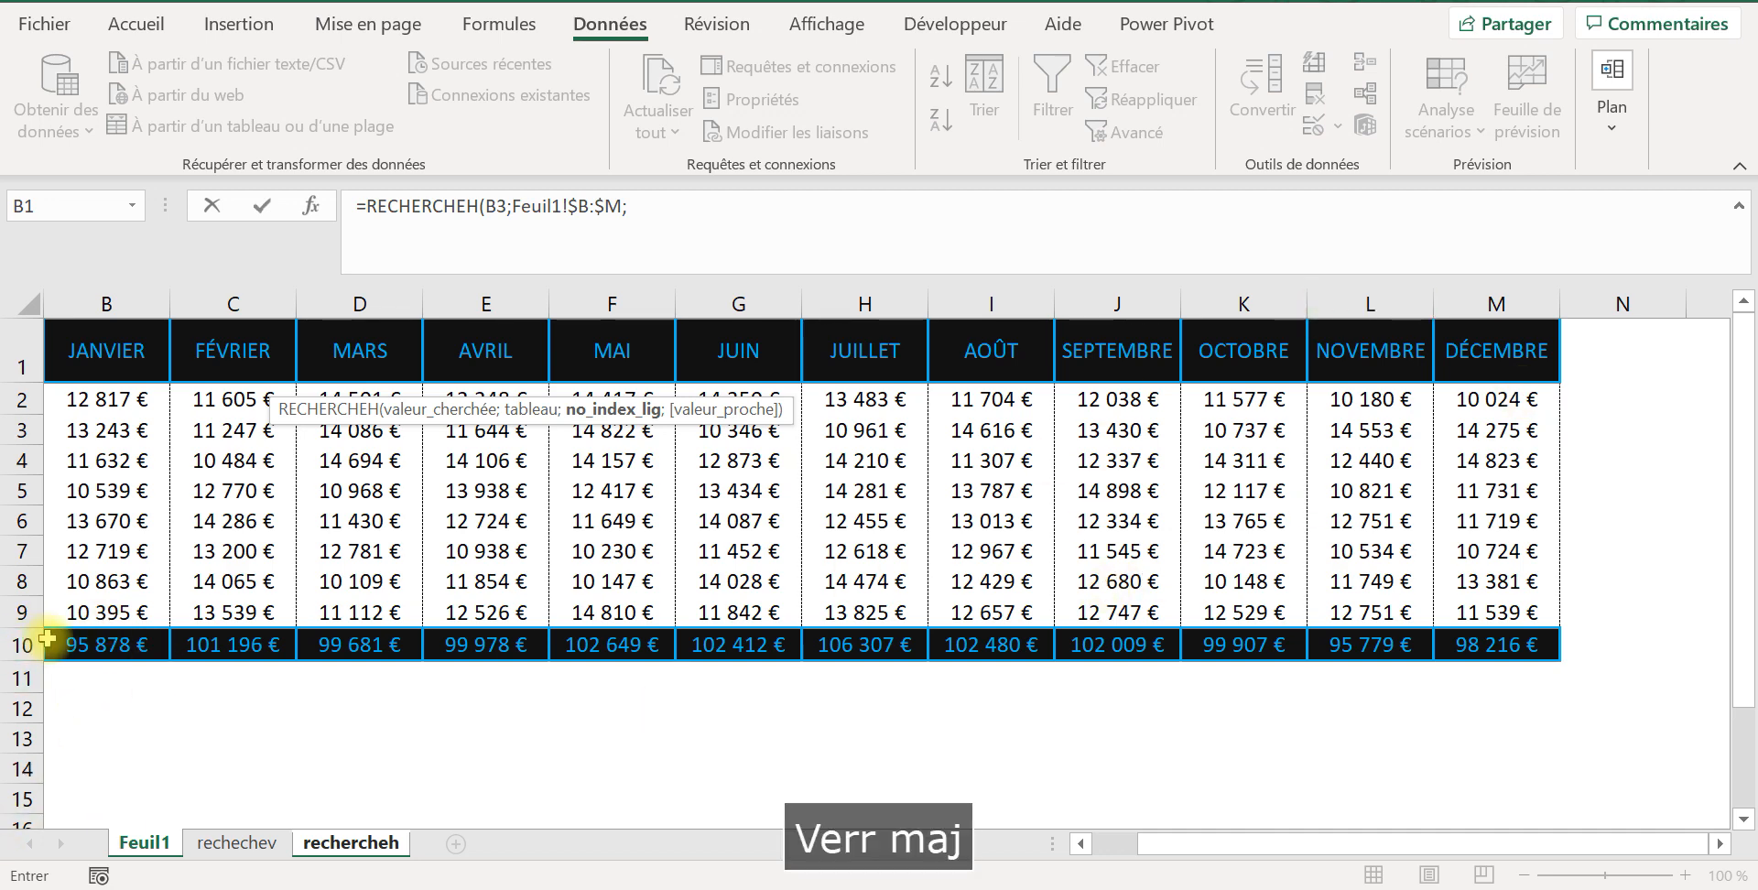
type("10")
key("Caps_Lock")
type(";")
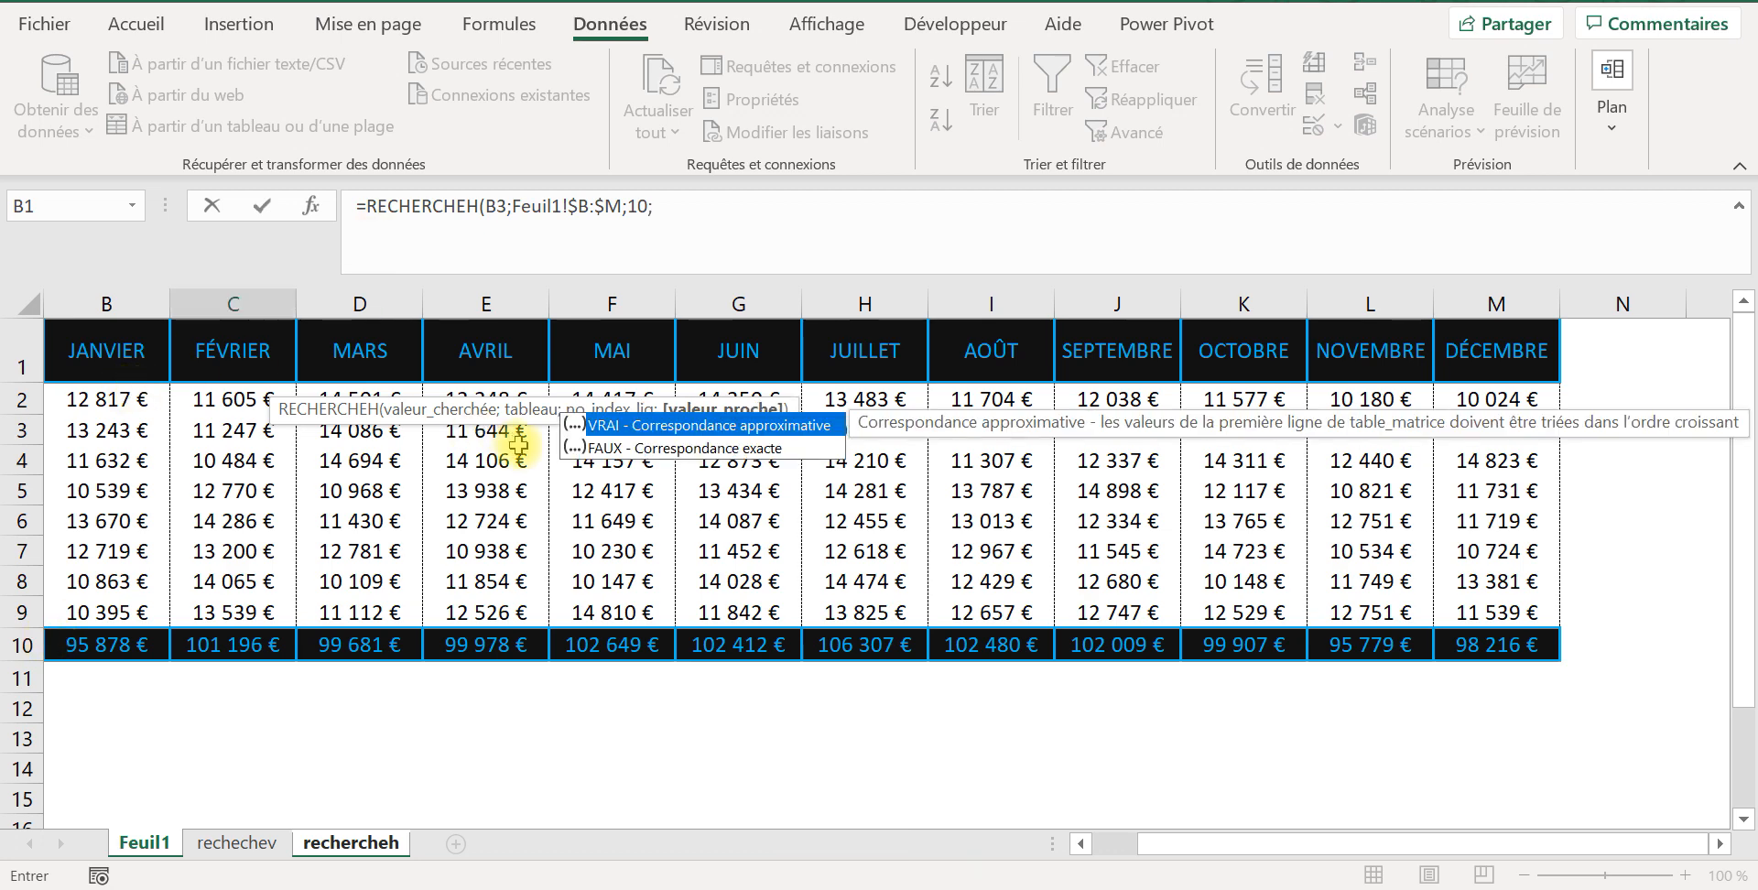
double_click(617, 449)
key("Return")
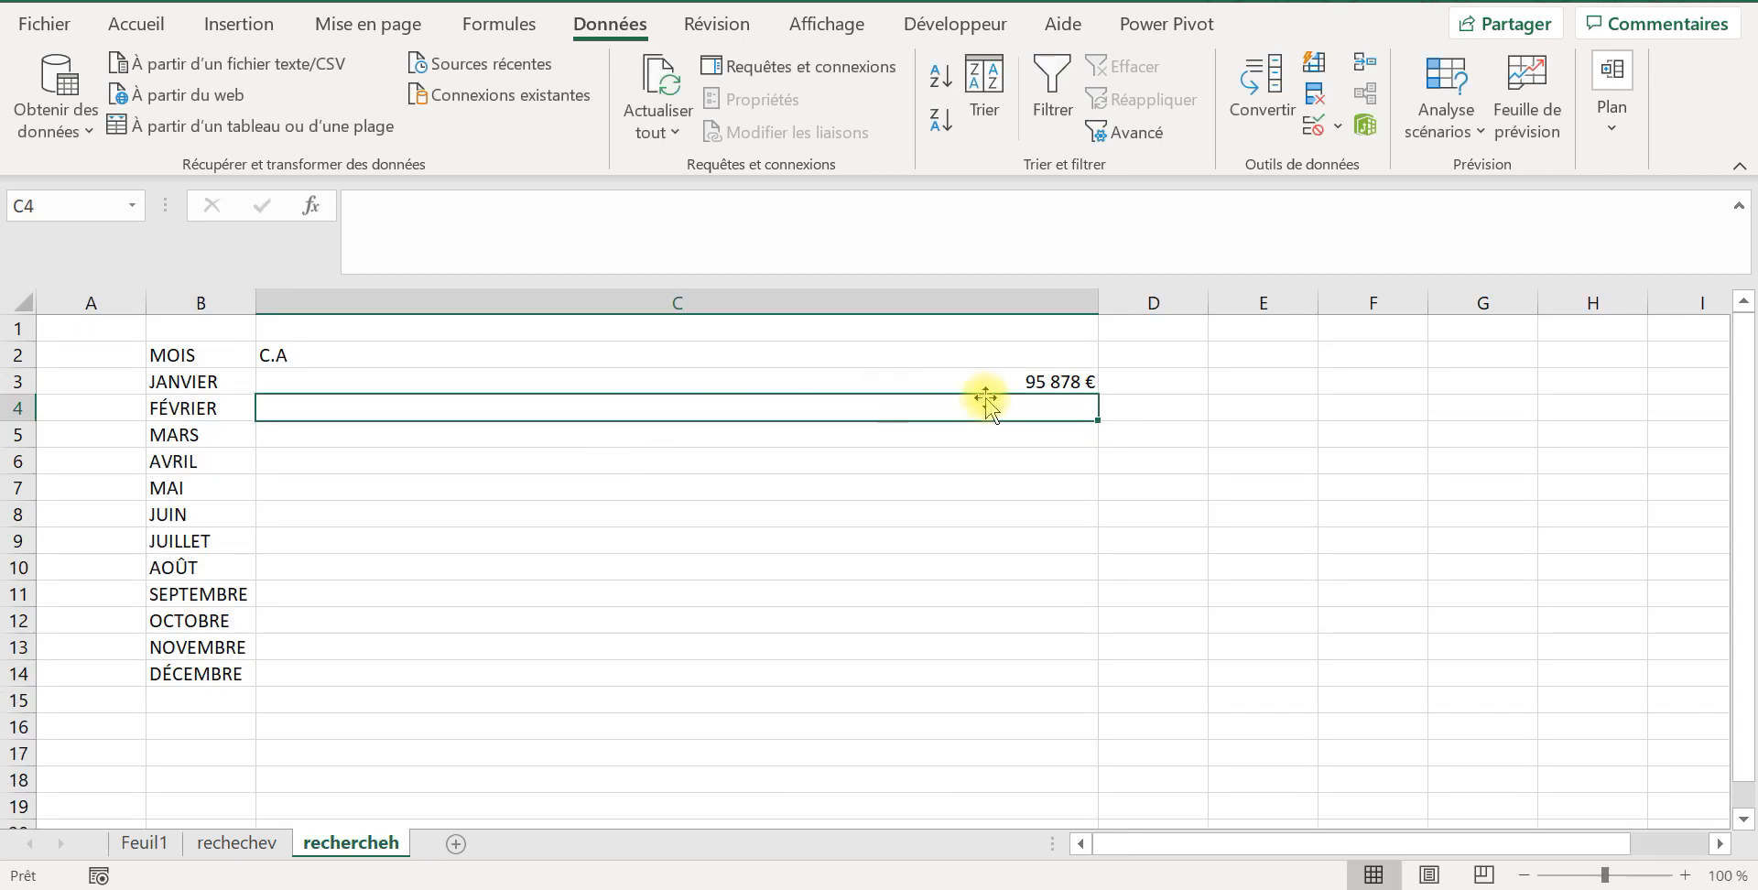
Step: Fill the RECHERCHEH formula from C3 down through December in C14
left_click(1044, 385)
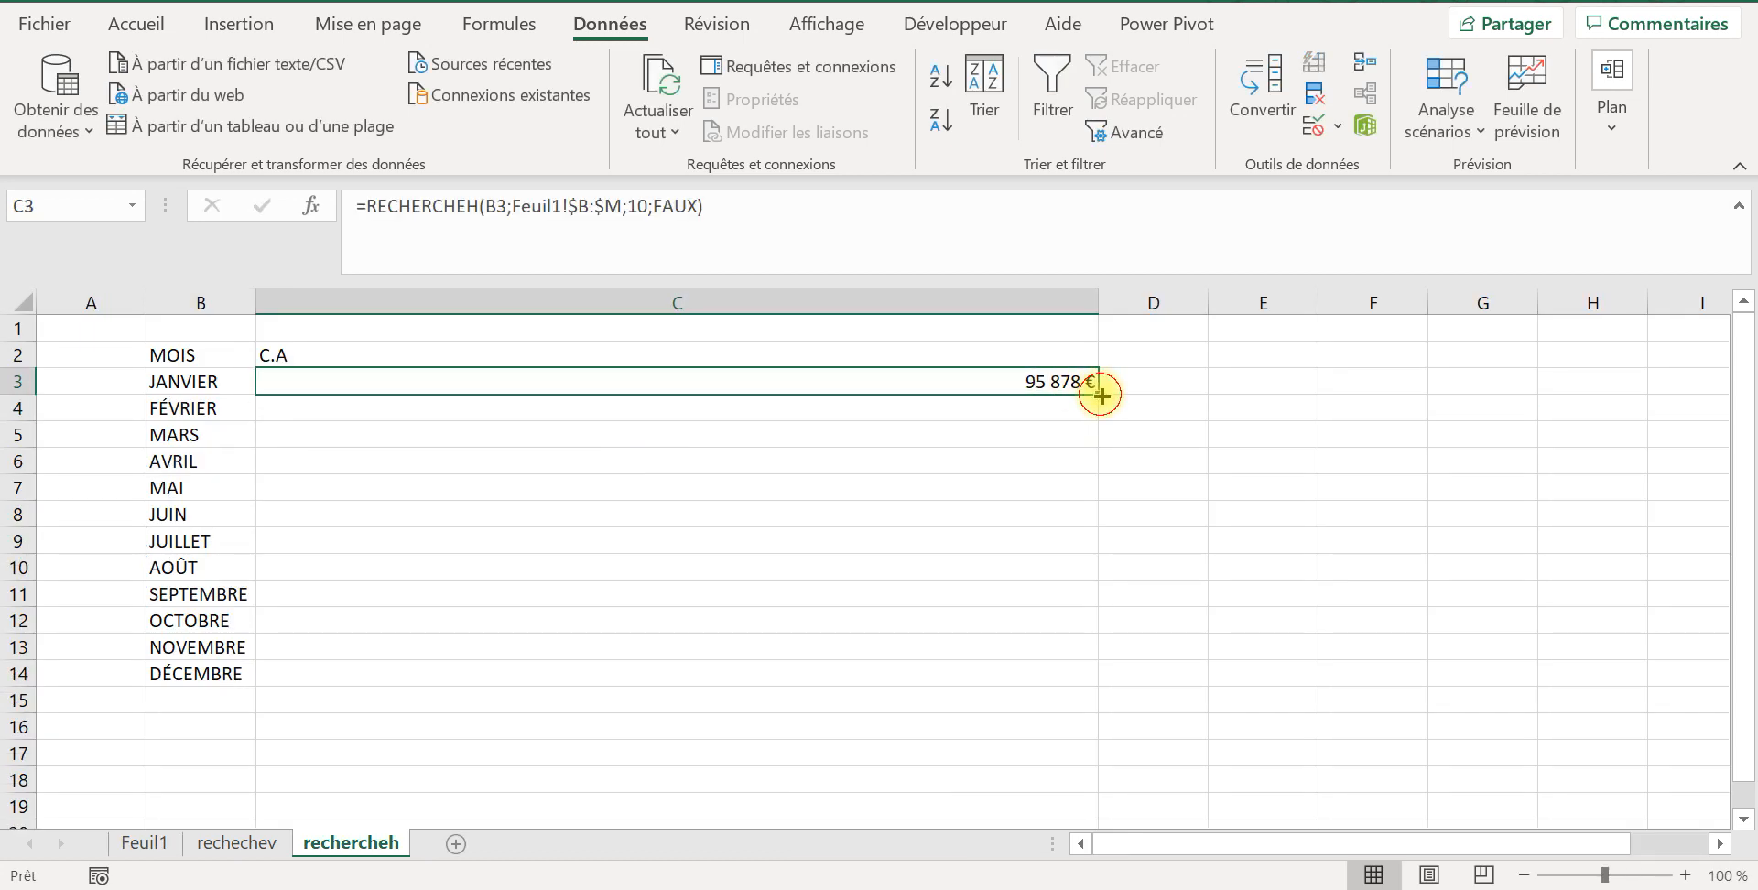
double_click(1100, 395)
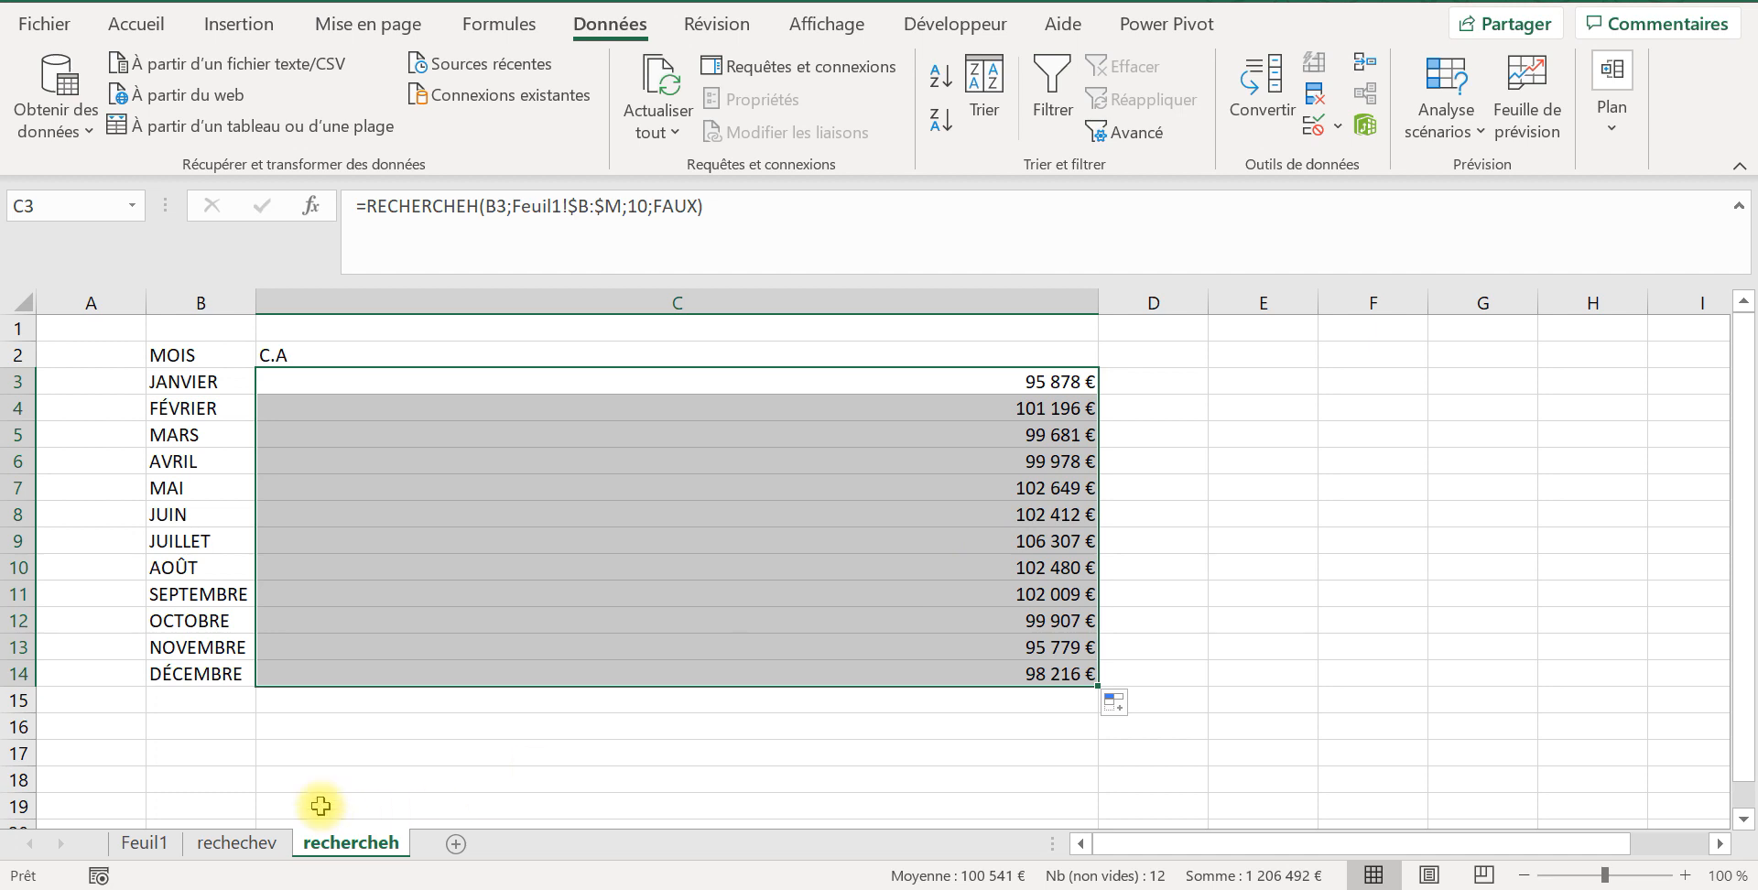
left_click(1010, 383)
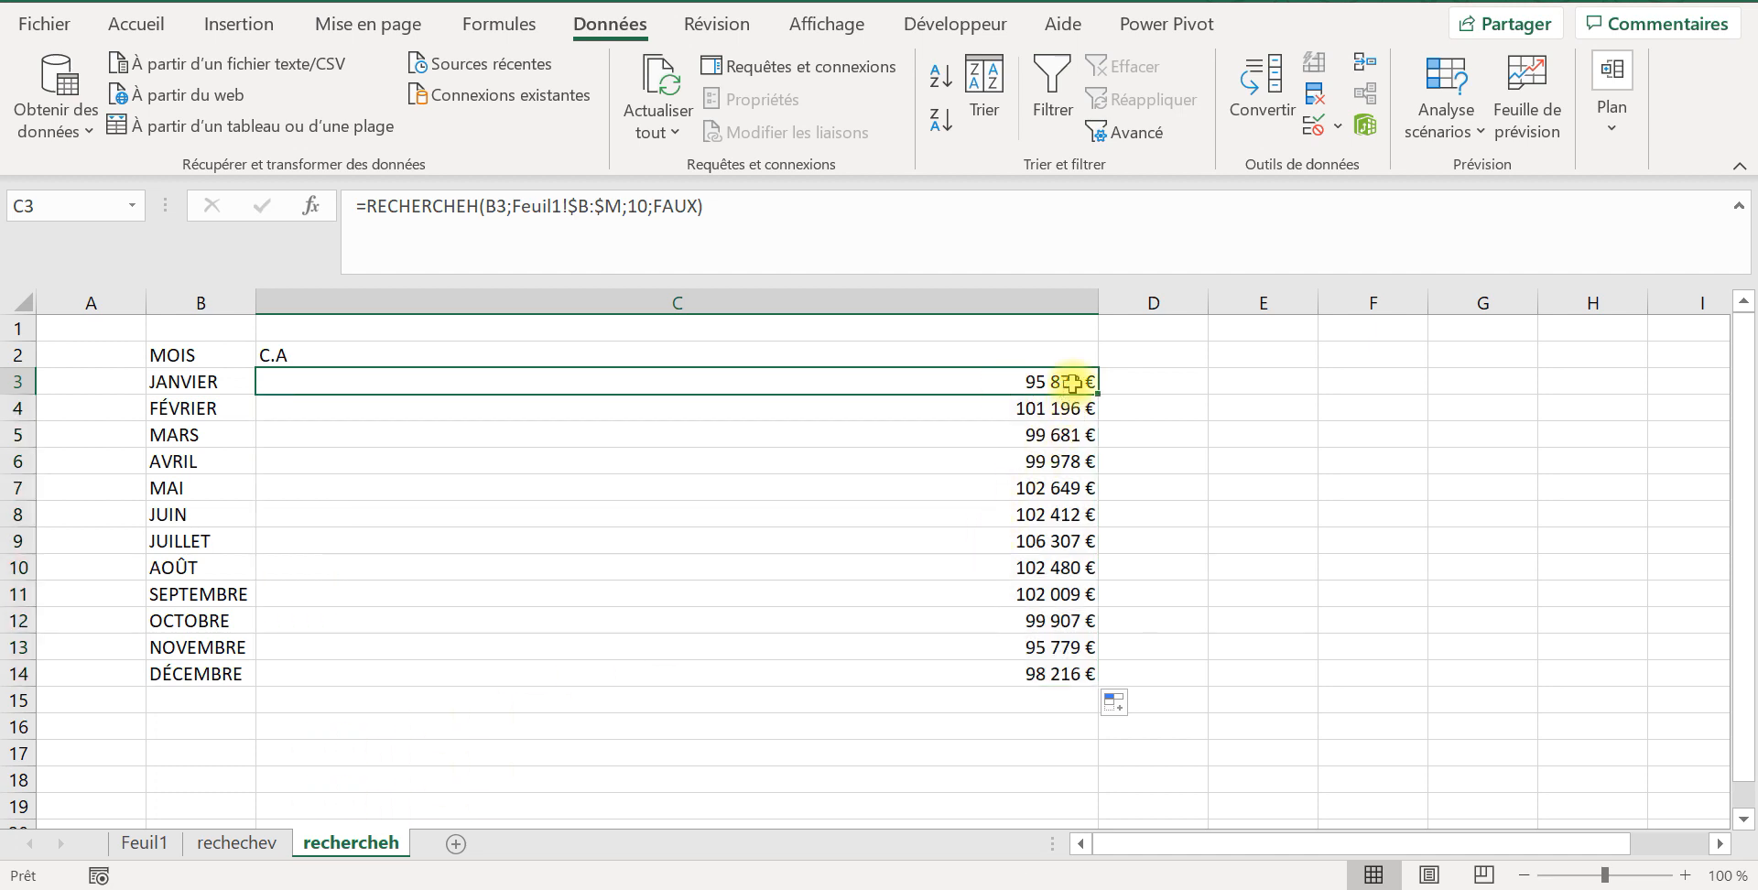
Step: Check the January and March lookups in C3 and C5 of rechercheh against TOTAL cells B10 and D10 of Feuil1
left_click(142, 842)
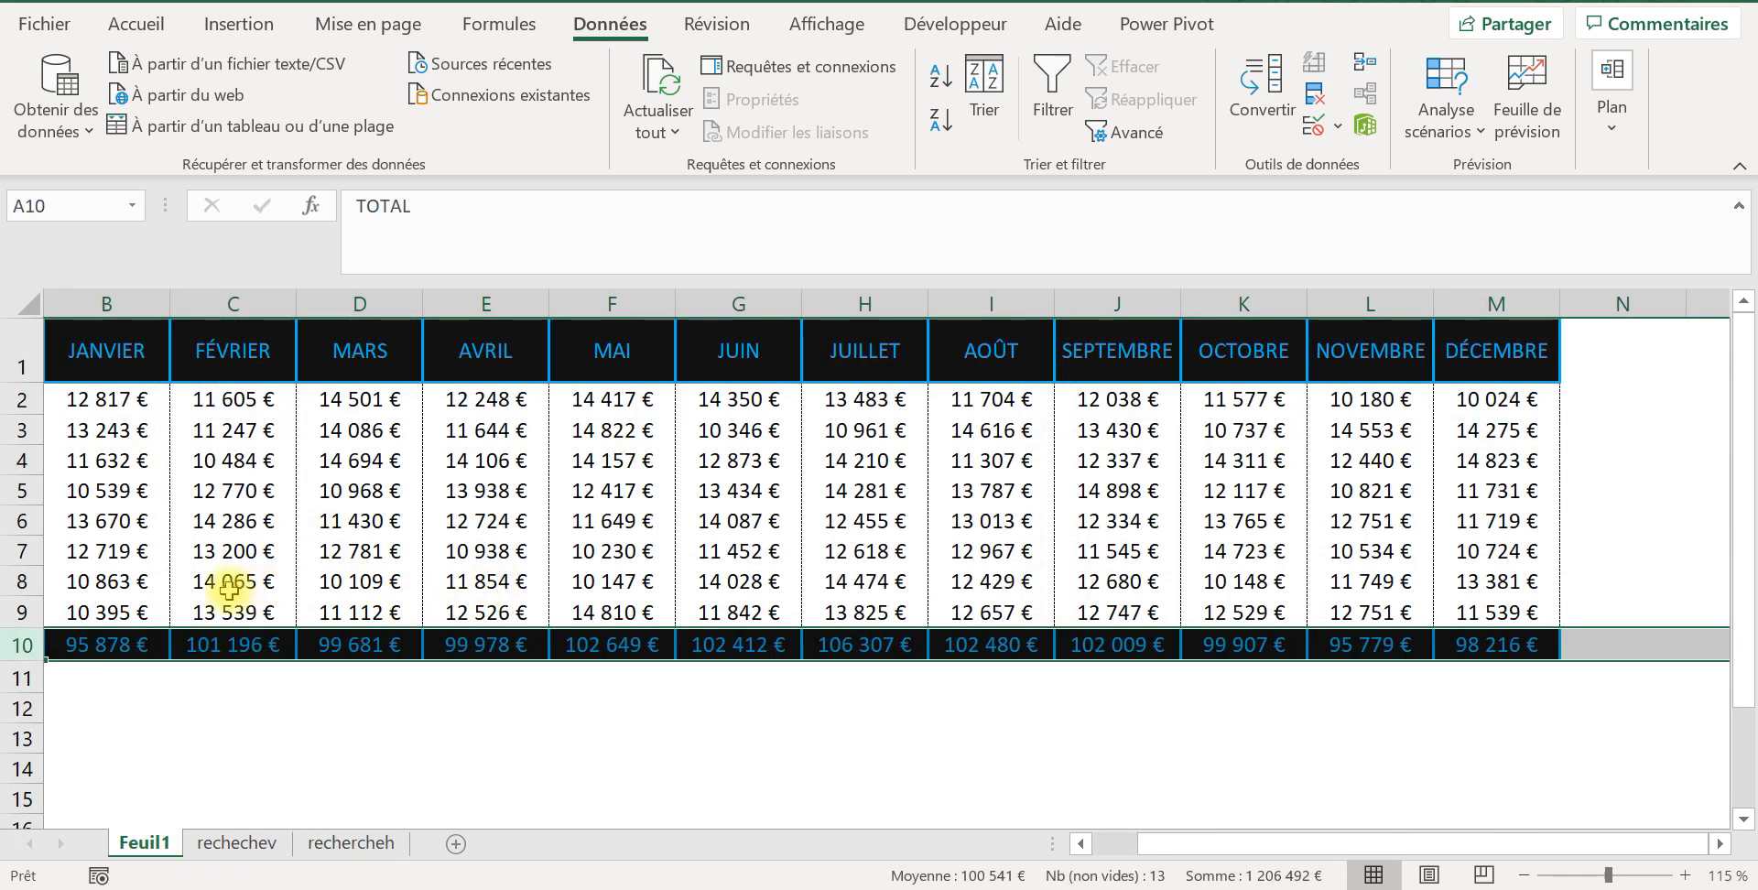
left_click(103, 652)
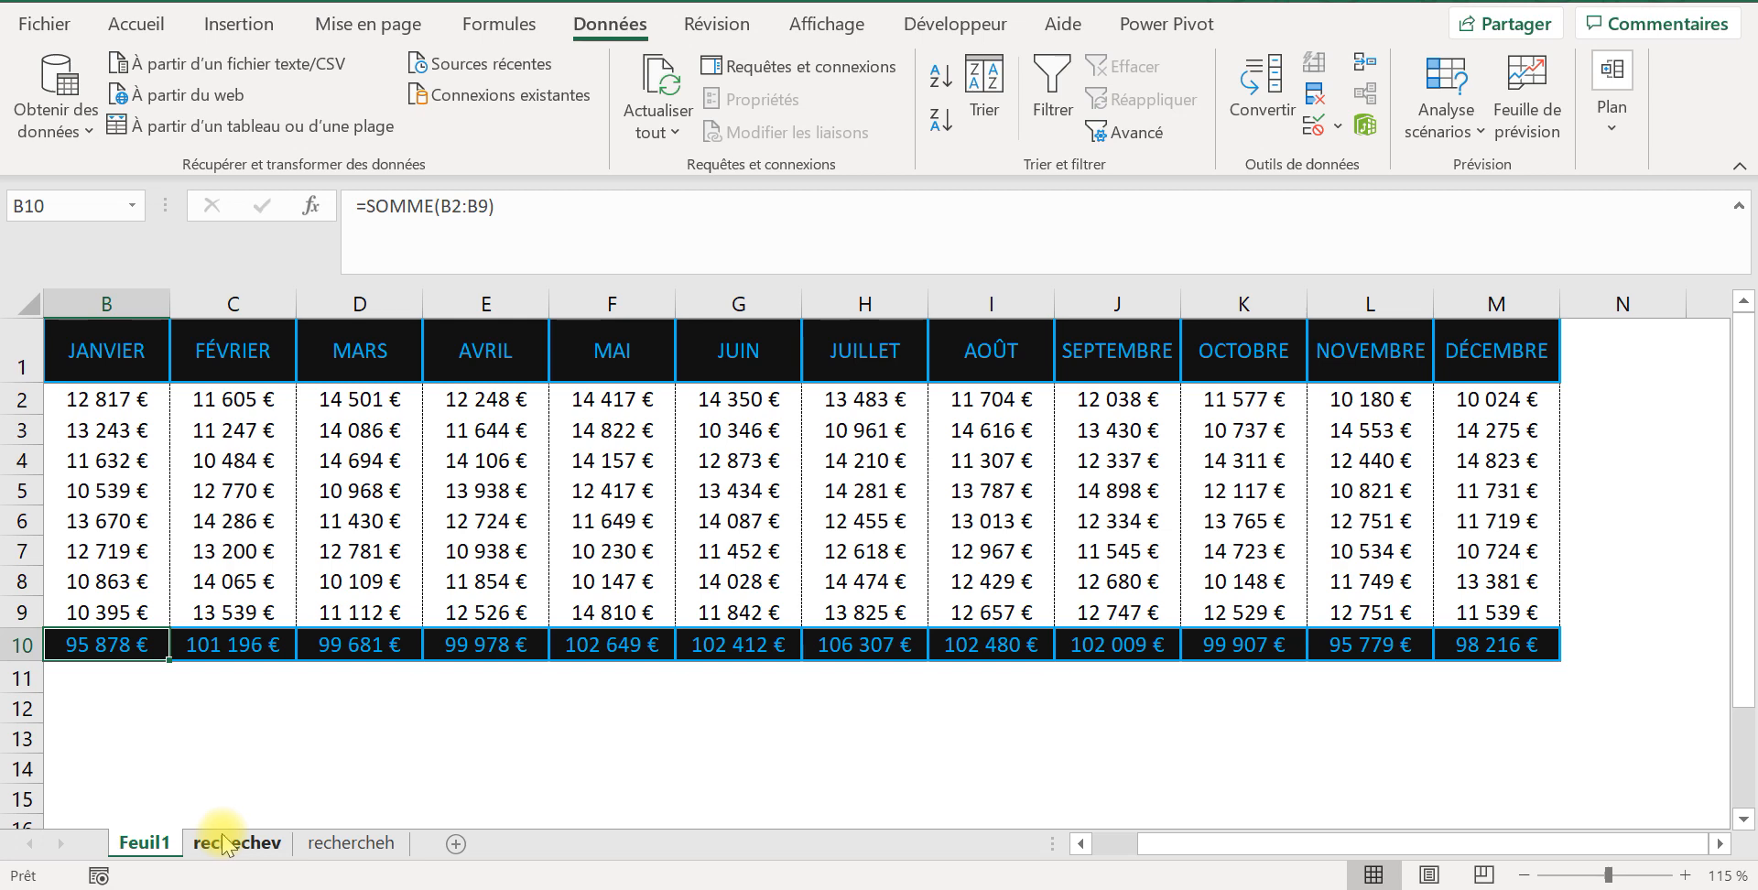
left_click(350, 842)
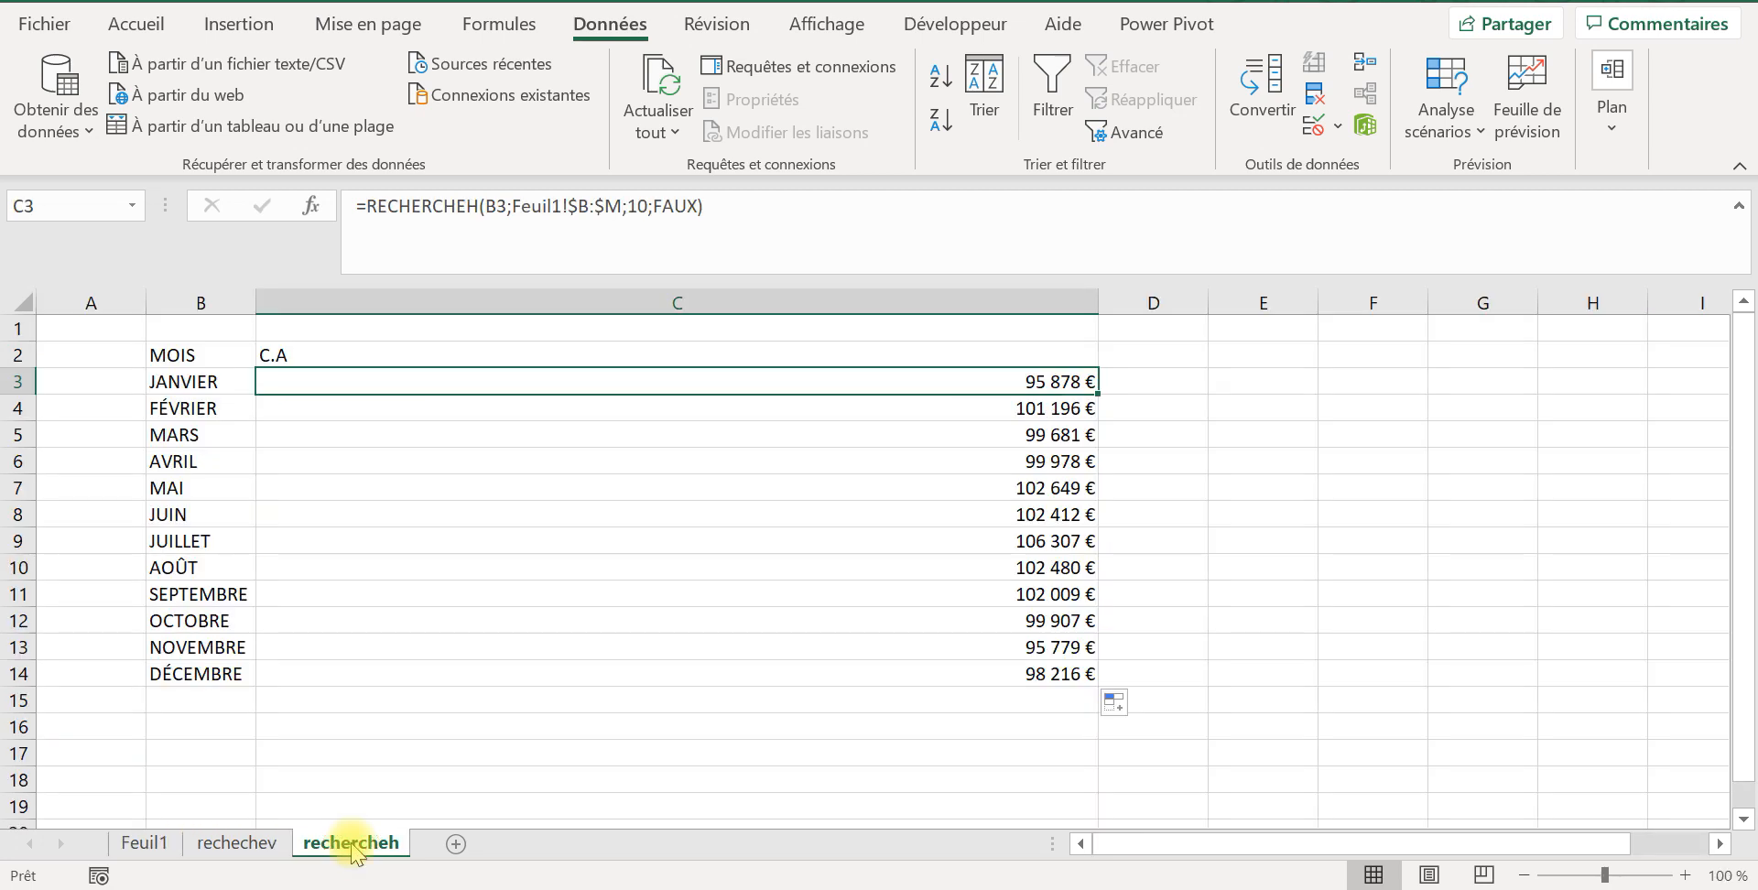
left_click(19, 594)
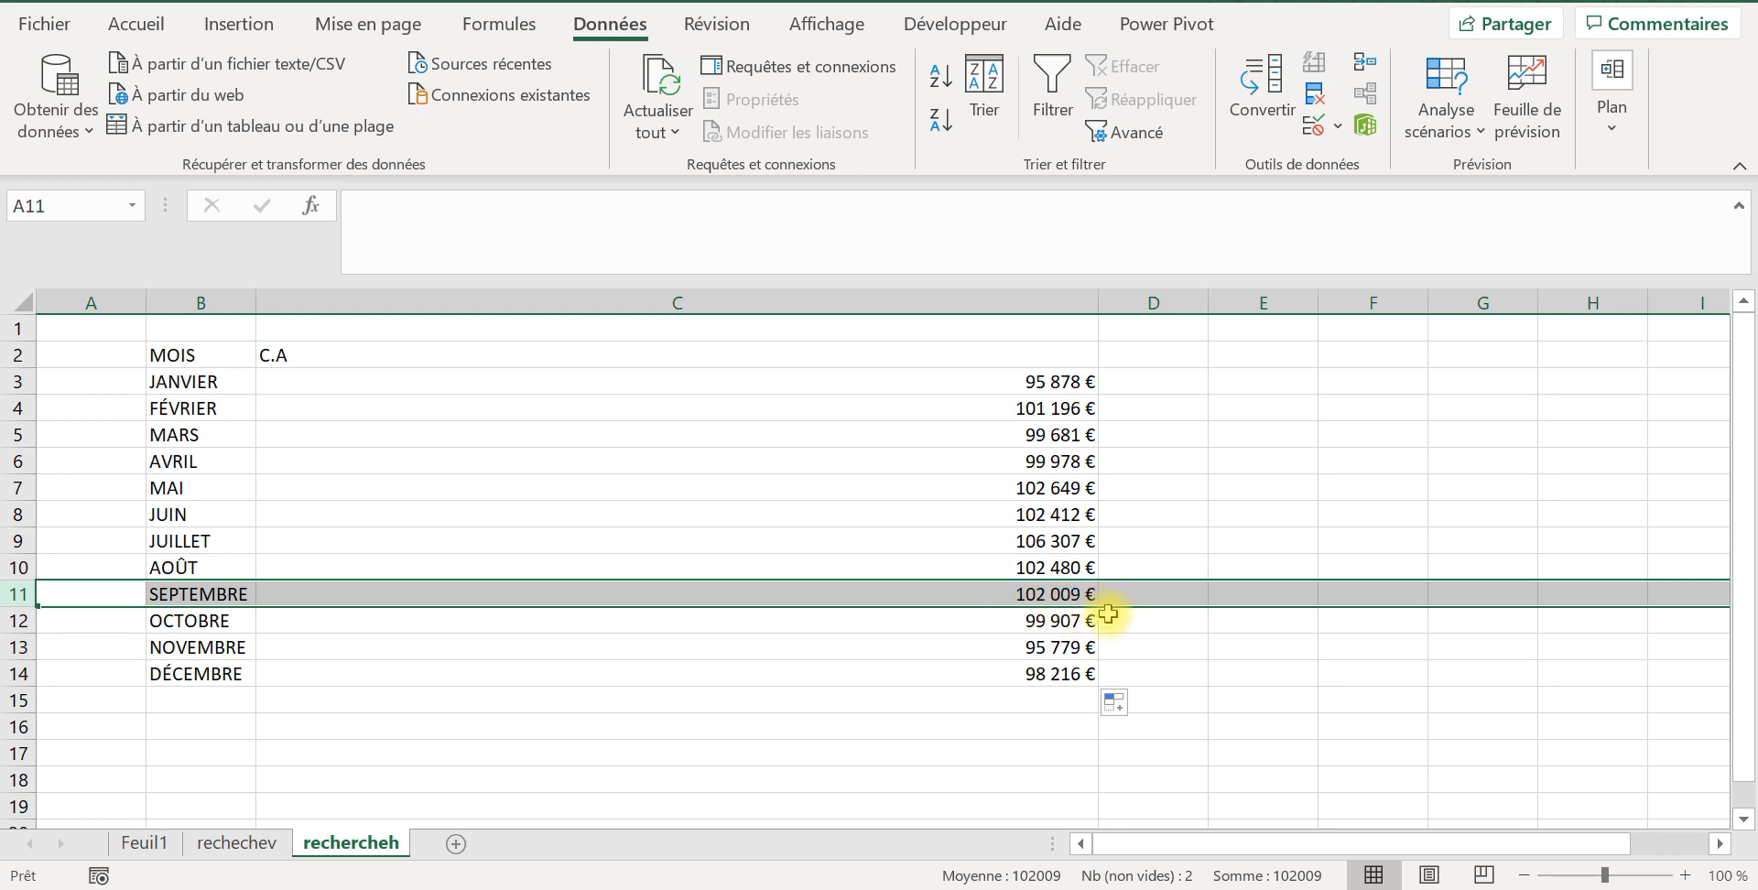
left_click(1030, 436)
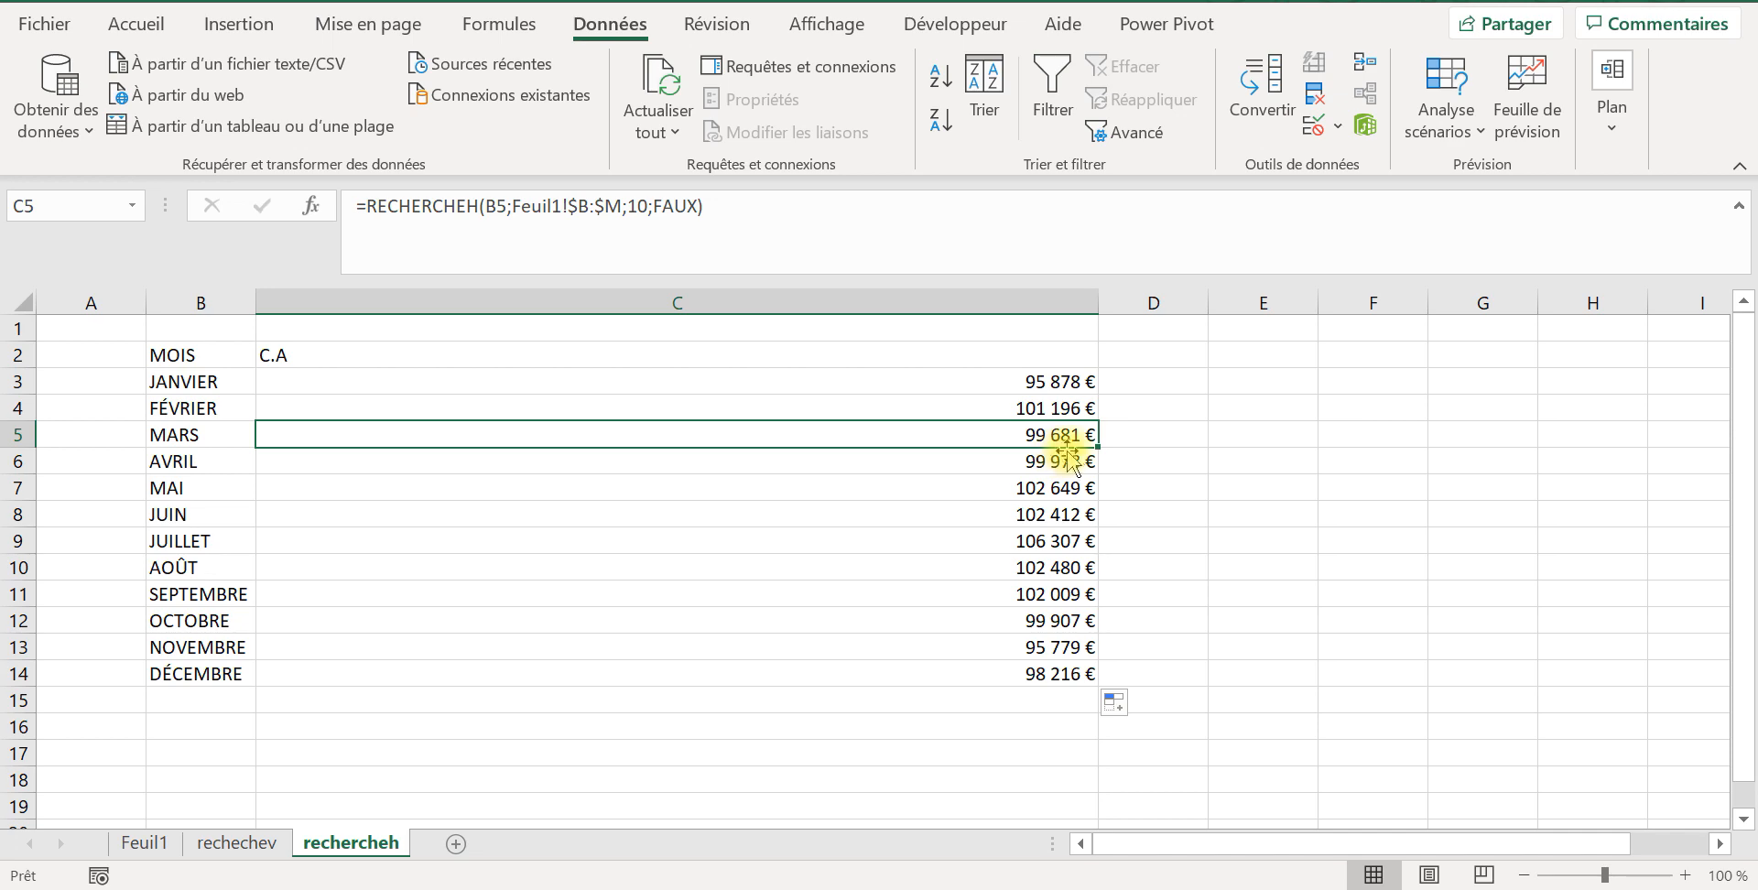
left_click(146, 842)
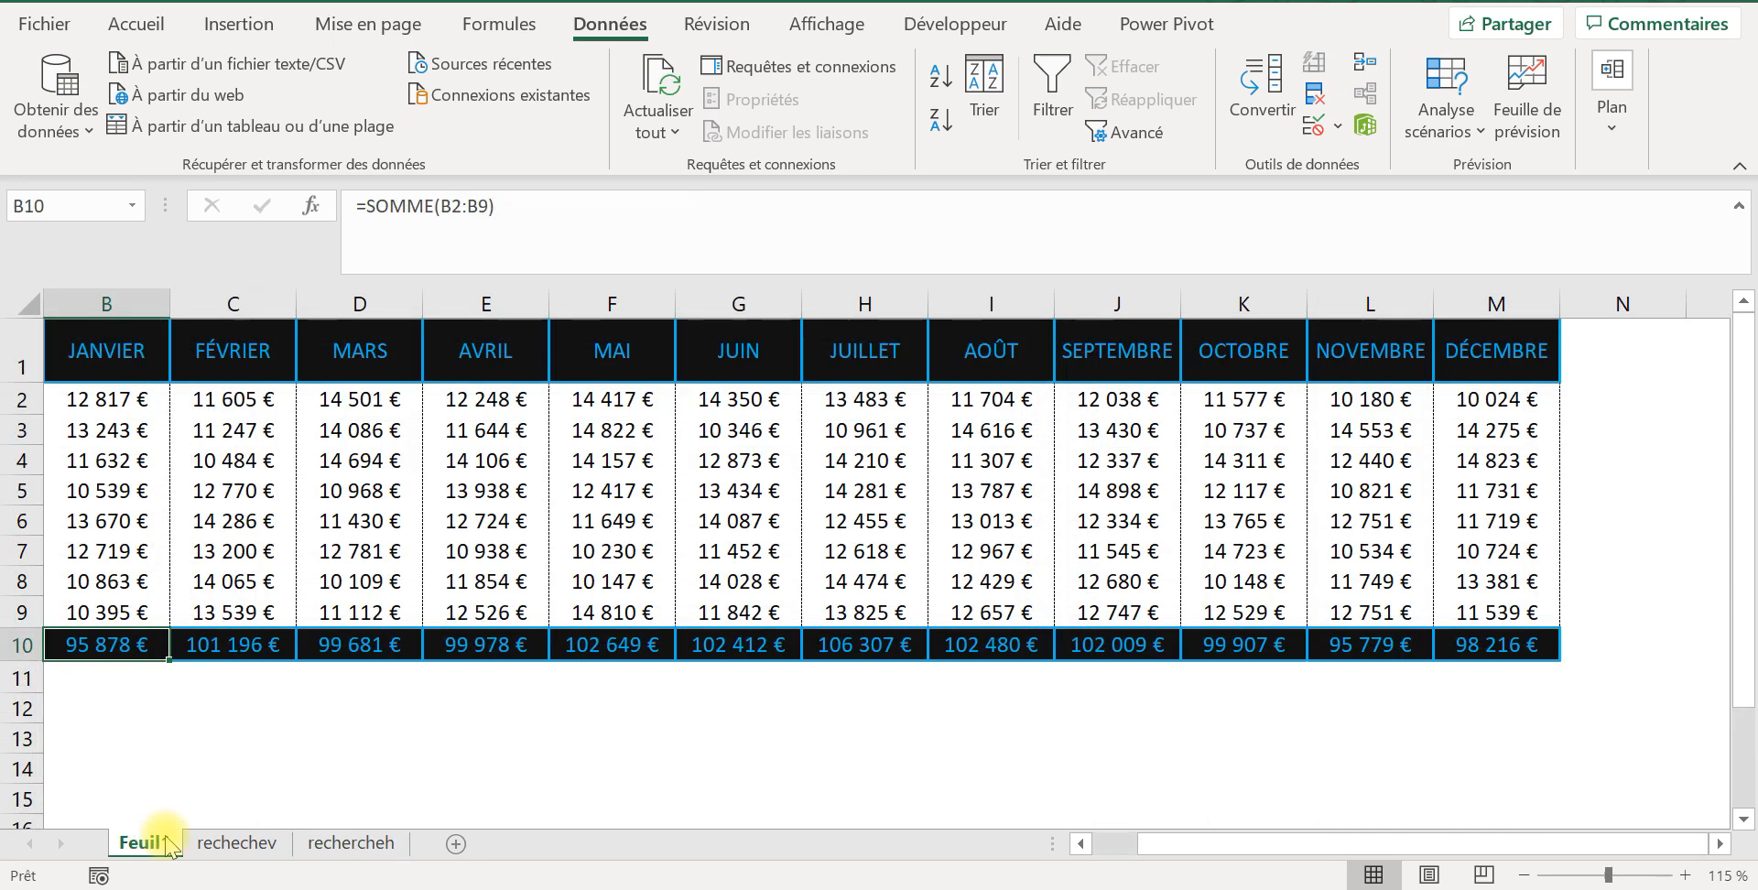
left_click(353, 646)
left_click(379, 844)
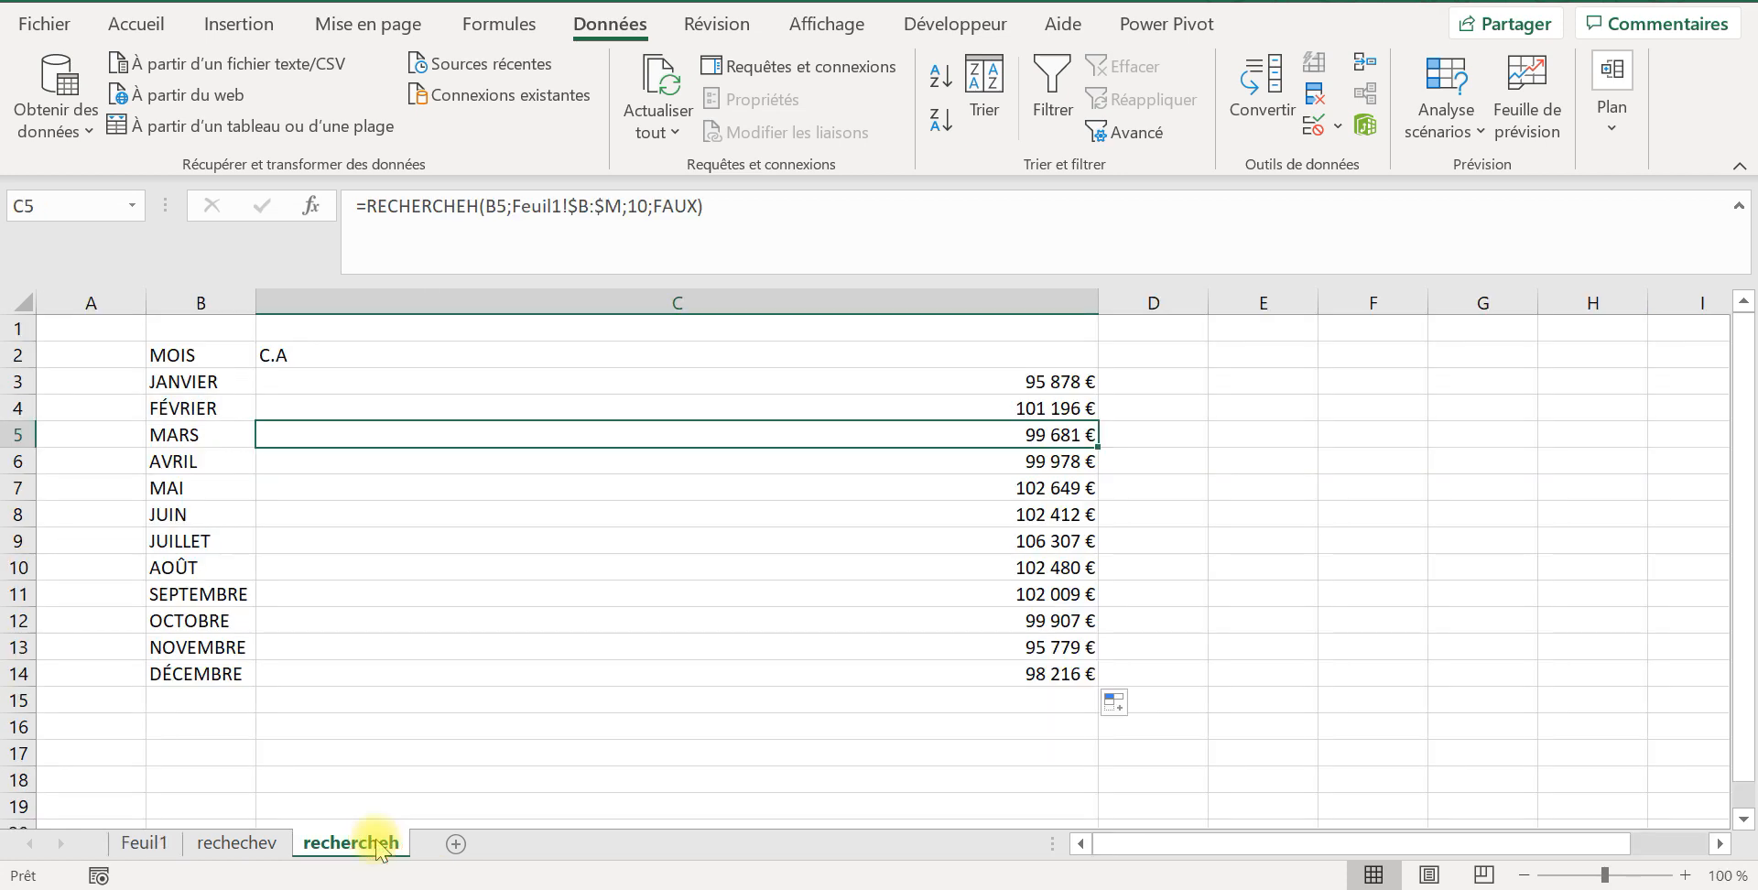
Step: Review the salesperson column on Feuil1 and compare the column index numbers in C5:C6 and the formula in B7 on rechechev
left_click(142, 844)
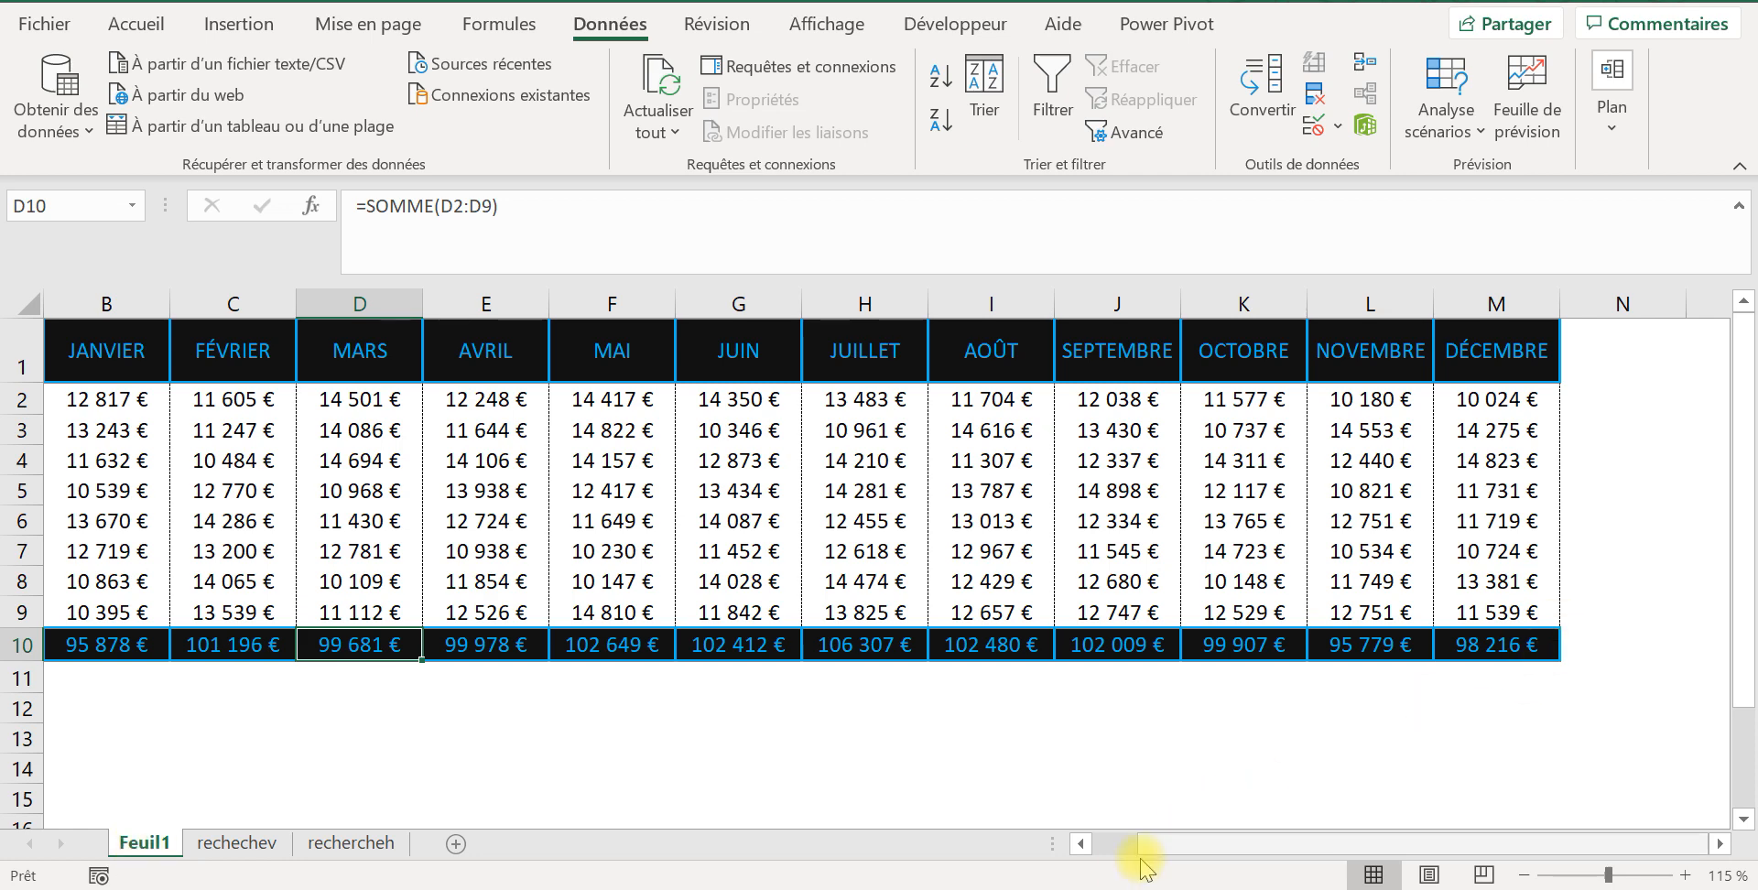
left_click_drag(1156, 847, 1090, 848)
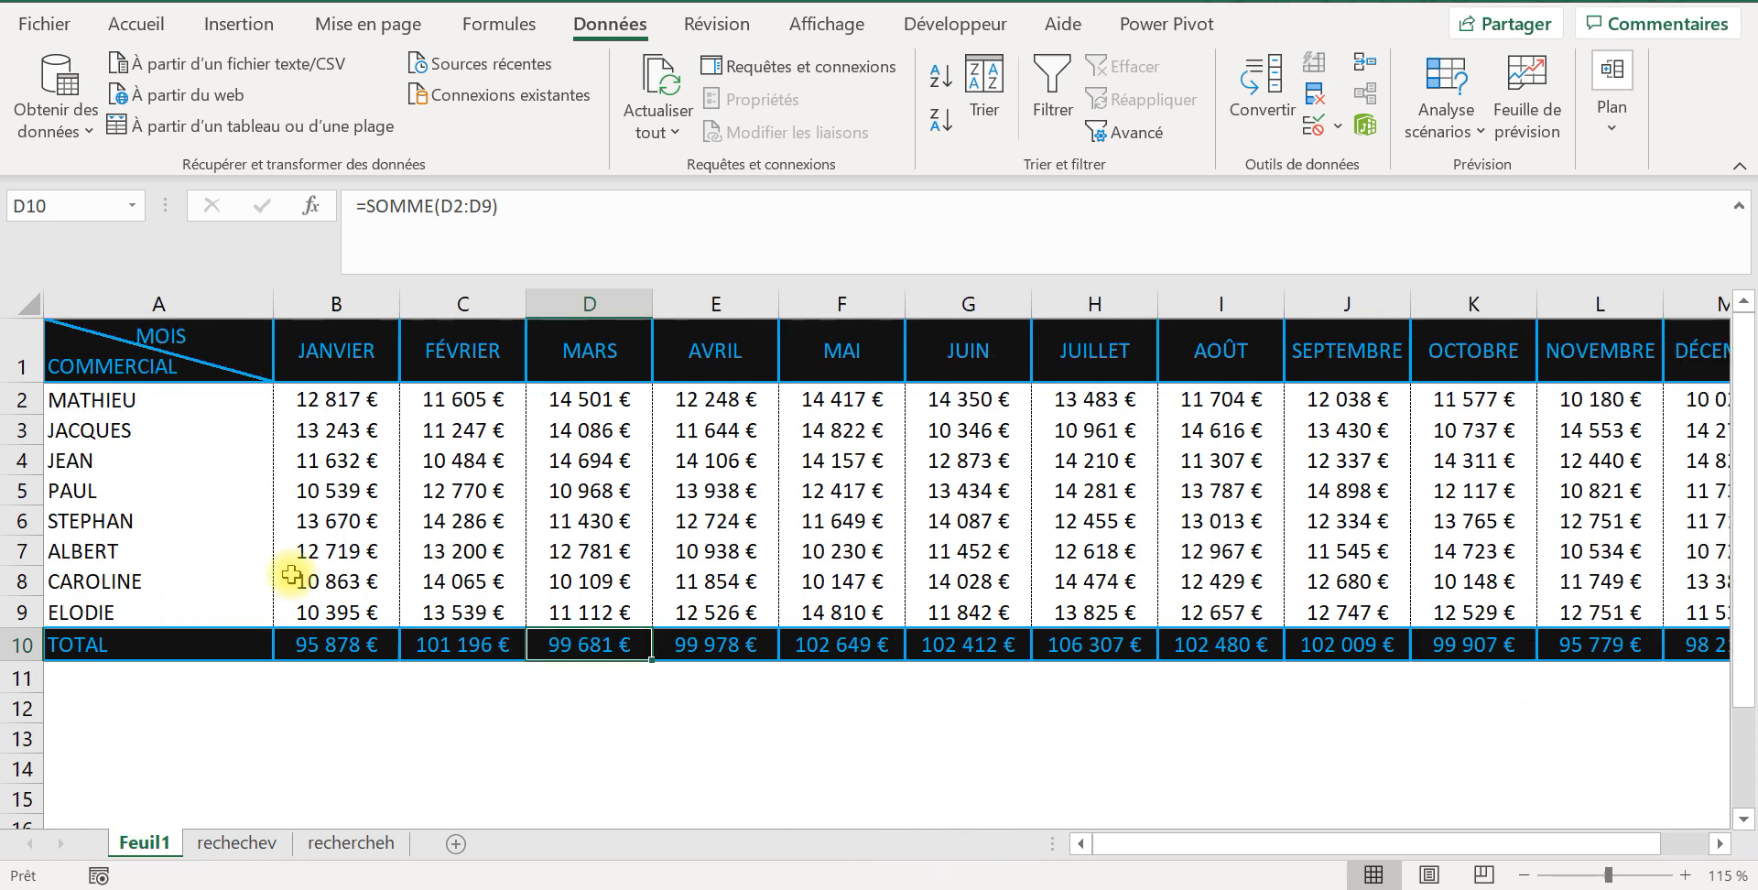
left_click(161, 431)
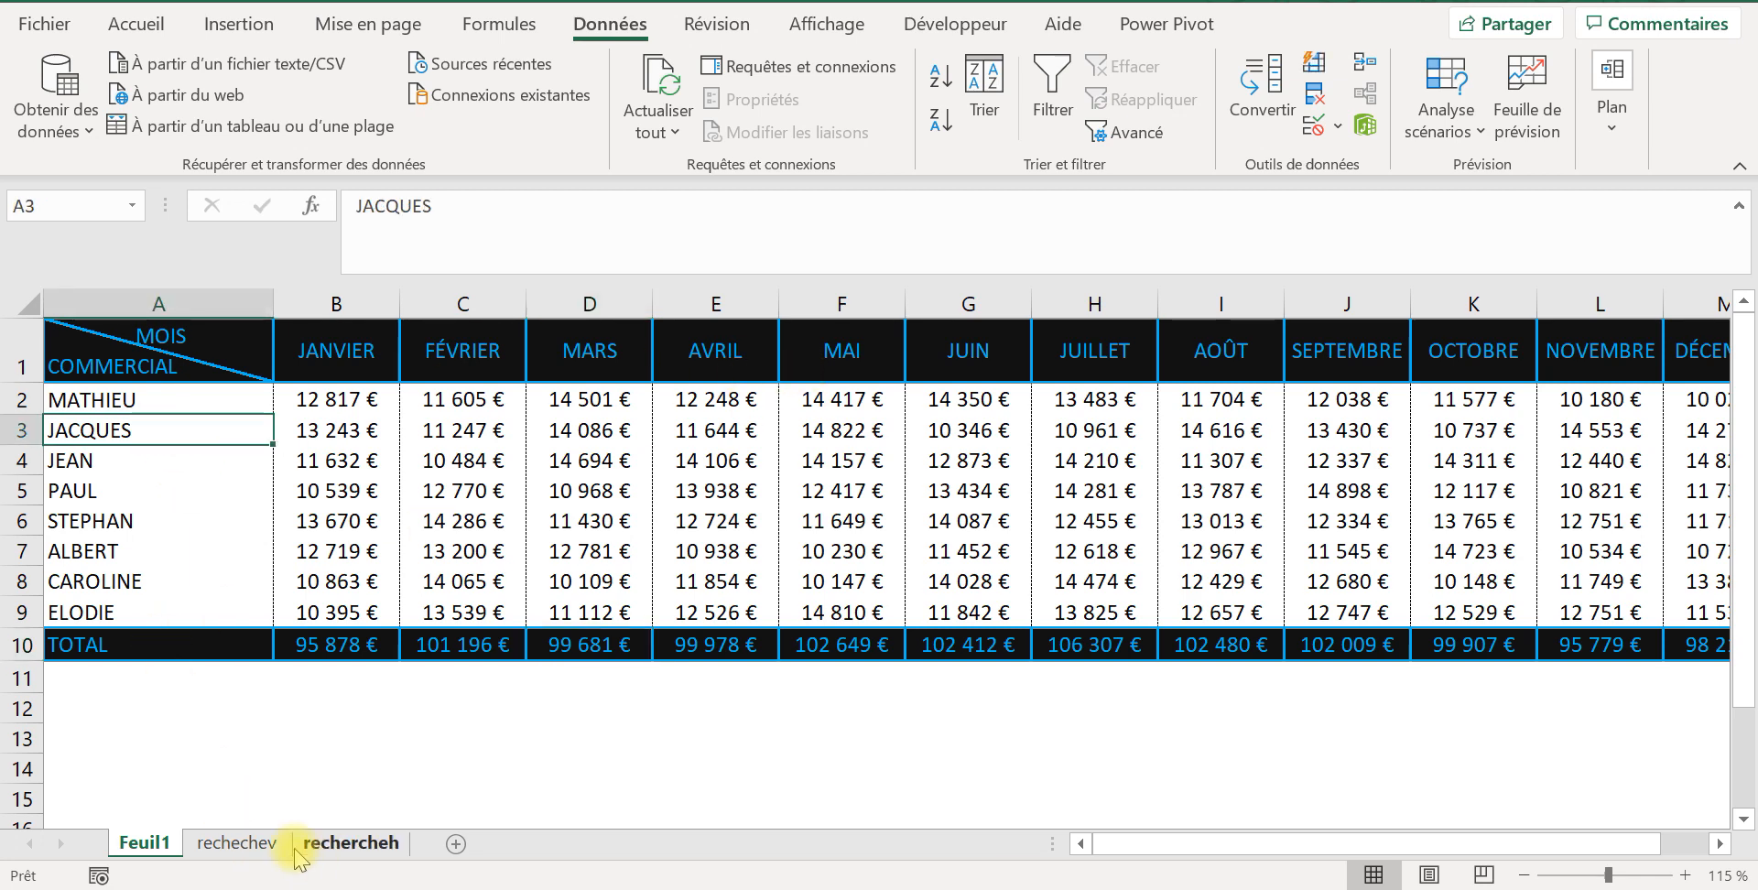
left_click(256, 844)
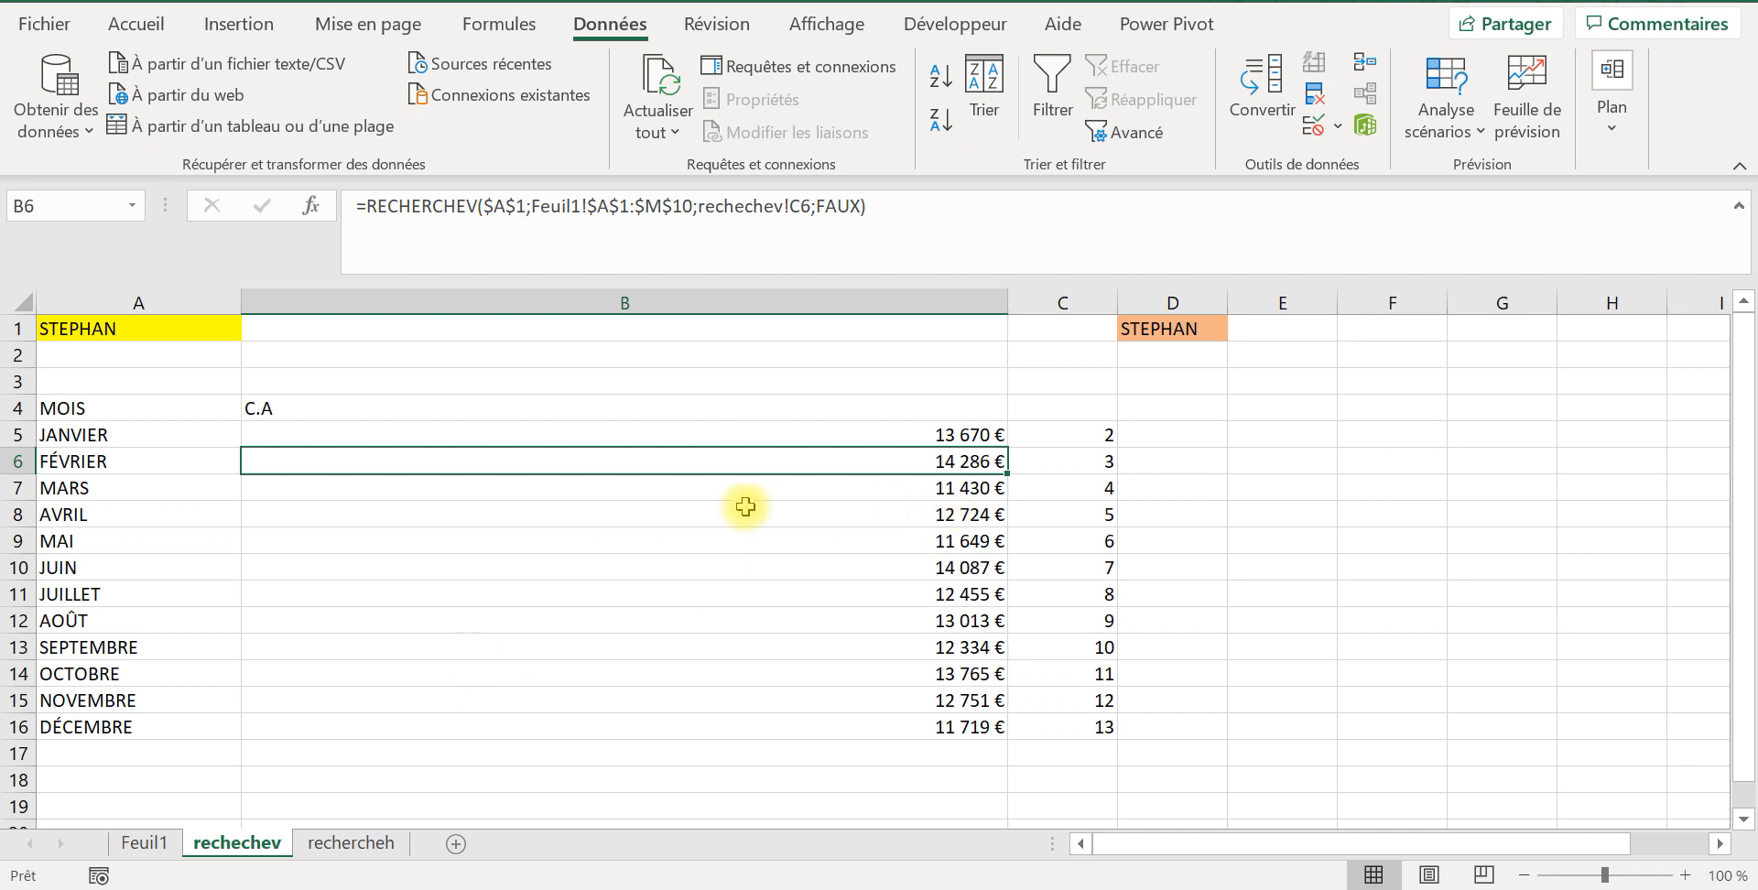
left_click(1108, 434)
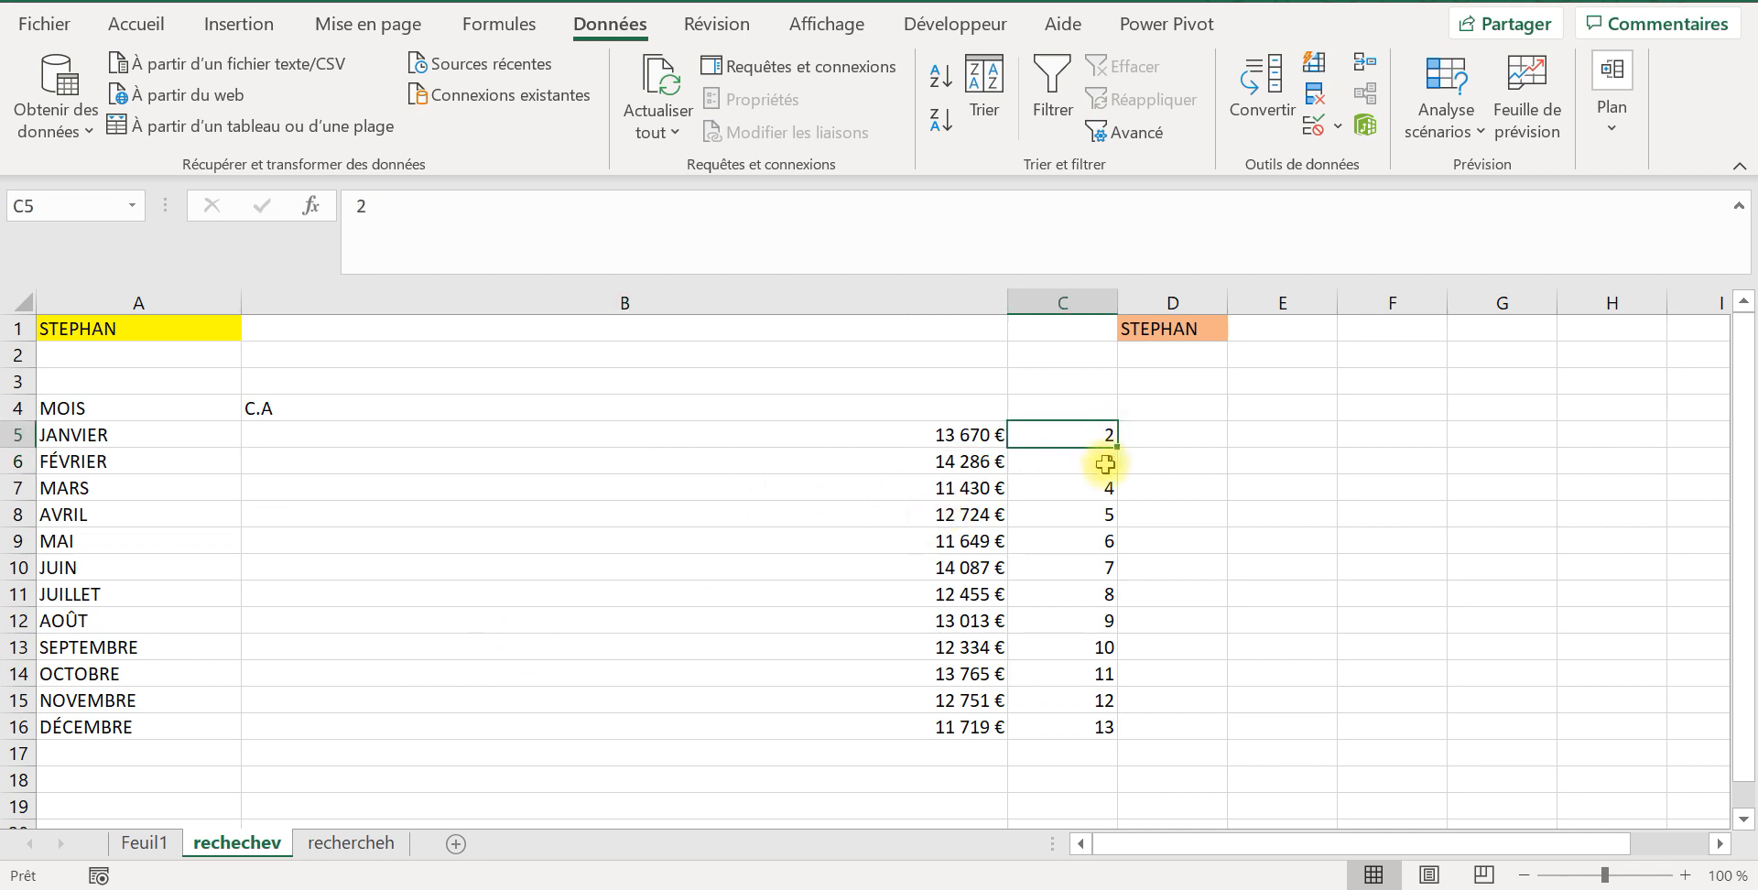
left_click(1106, 464)
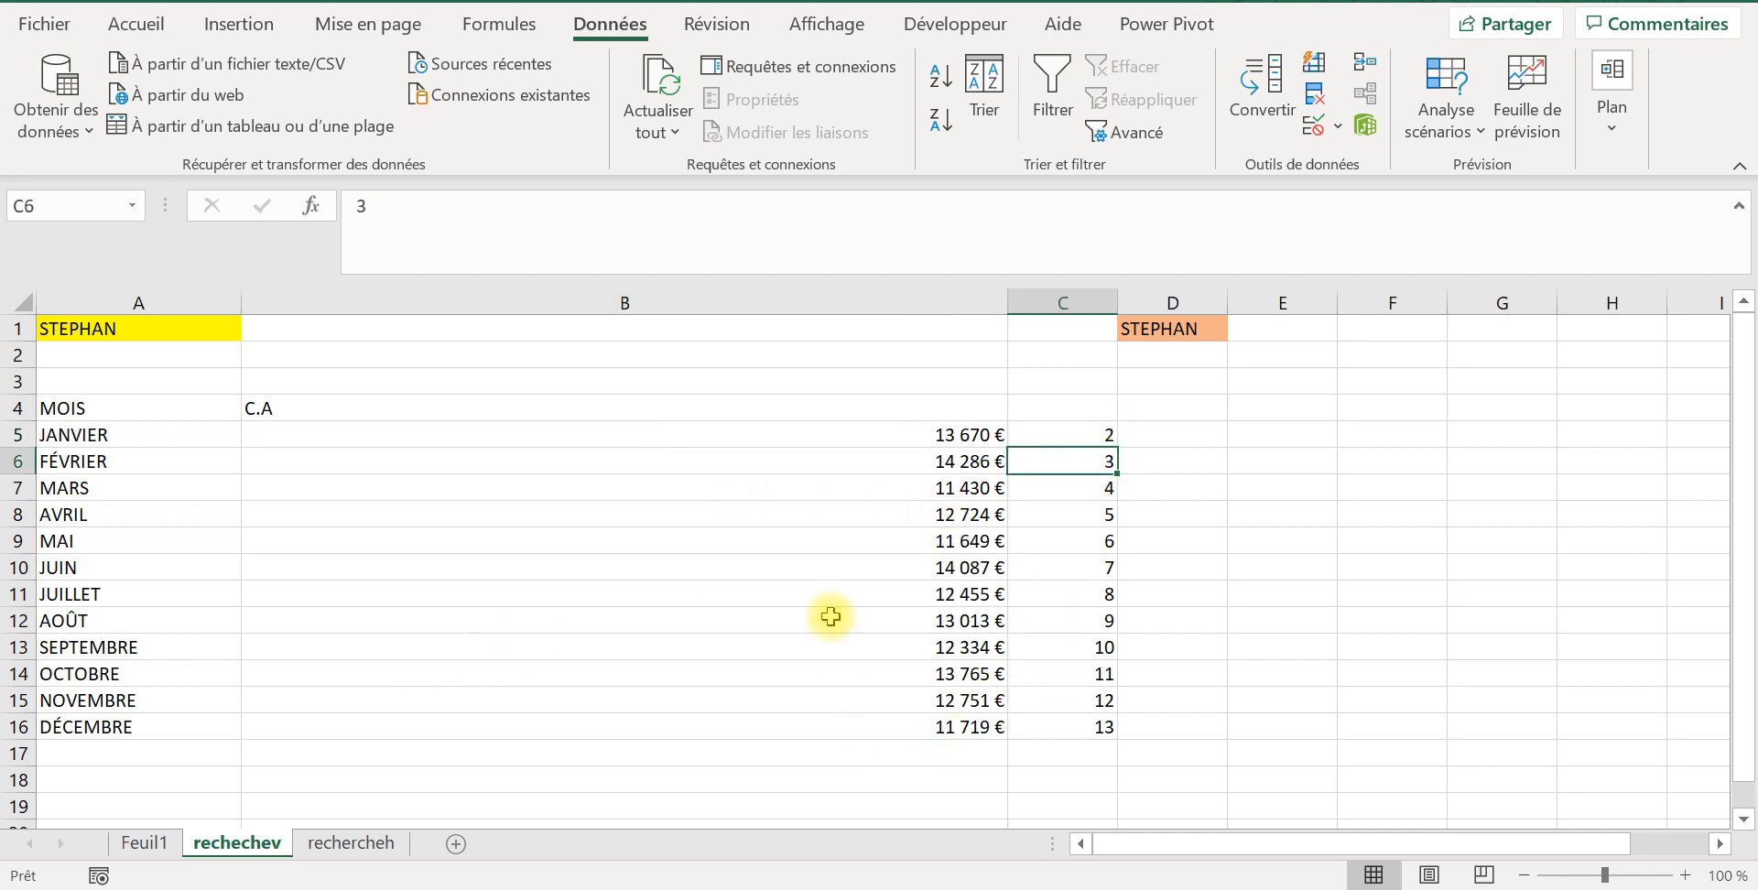
left_click(919, 484)
left_click(369, 842)
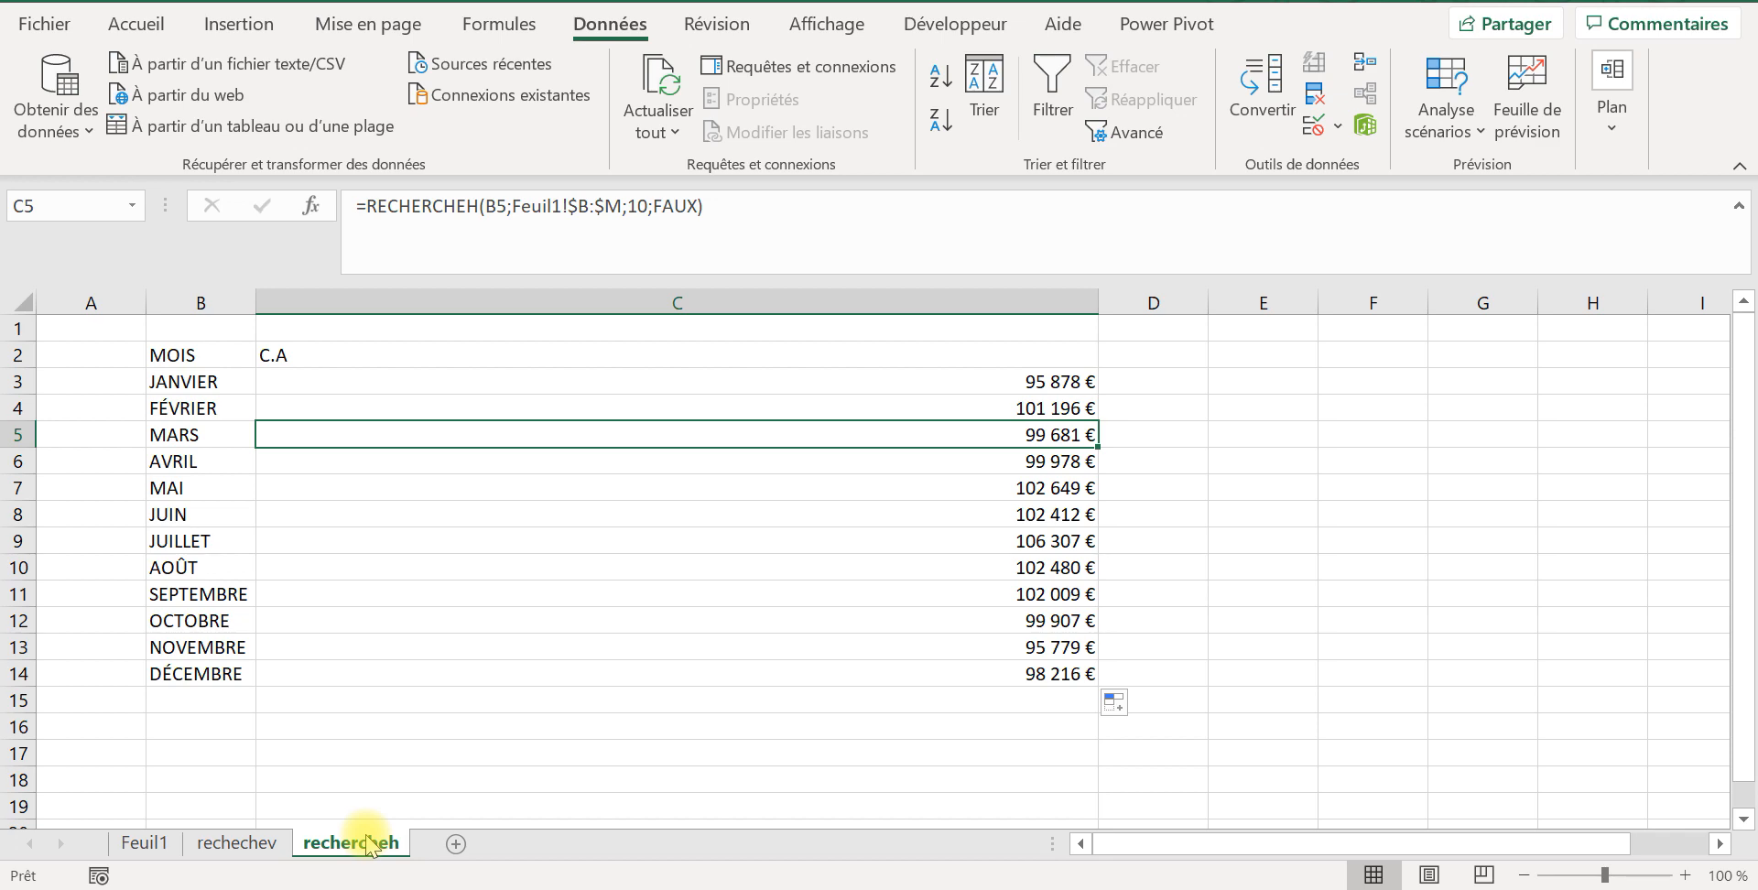
Step: Examine the JANVIER header in B1 of Feuil1 and its matching TOTAL row cells B10 and A10
left_click(139, 843)
left_click(353, 346)
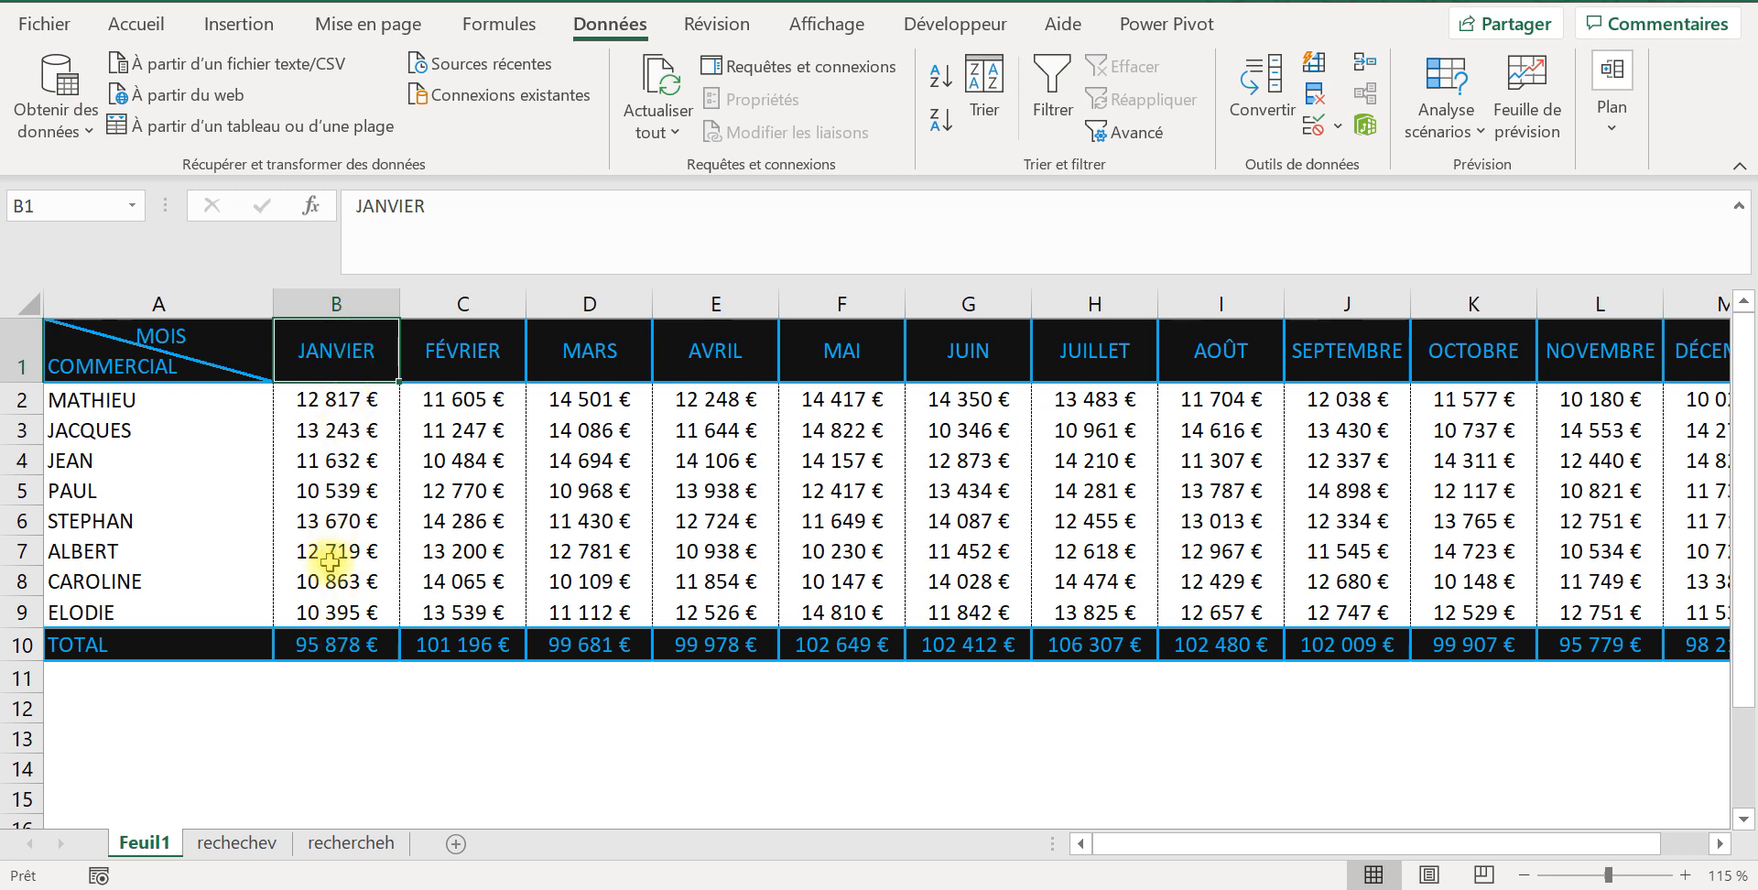
left_click(332, 636)
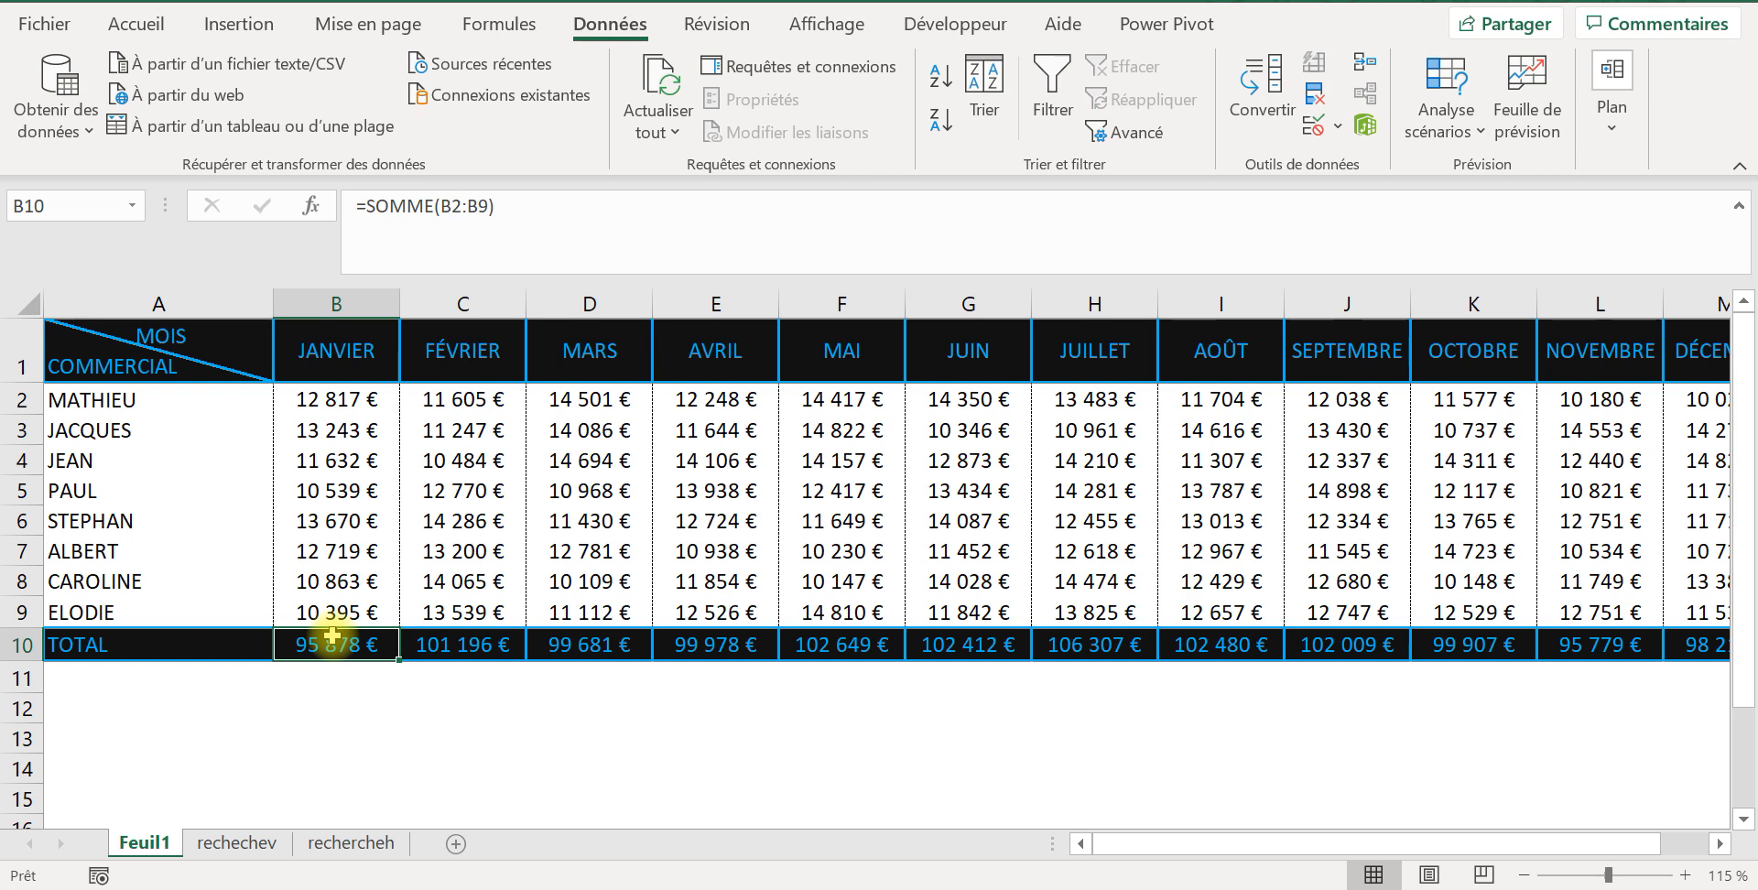
left_click(102, 640)
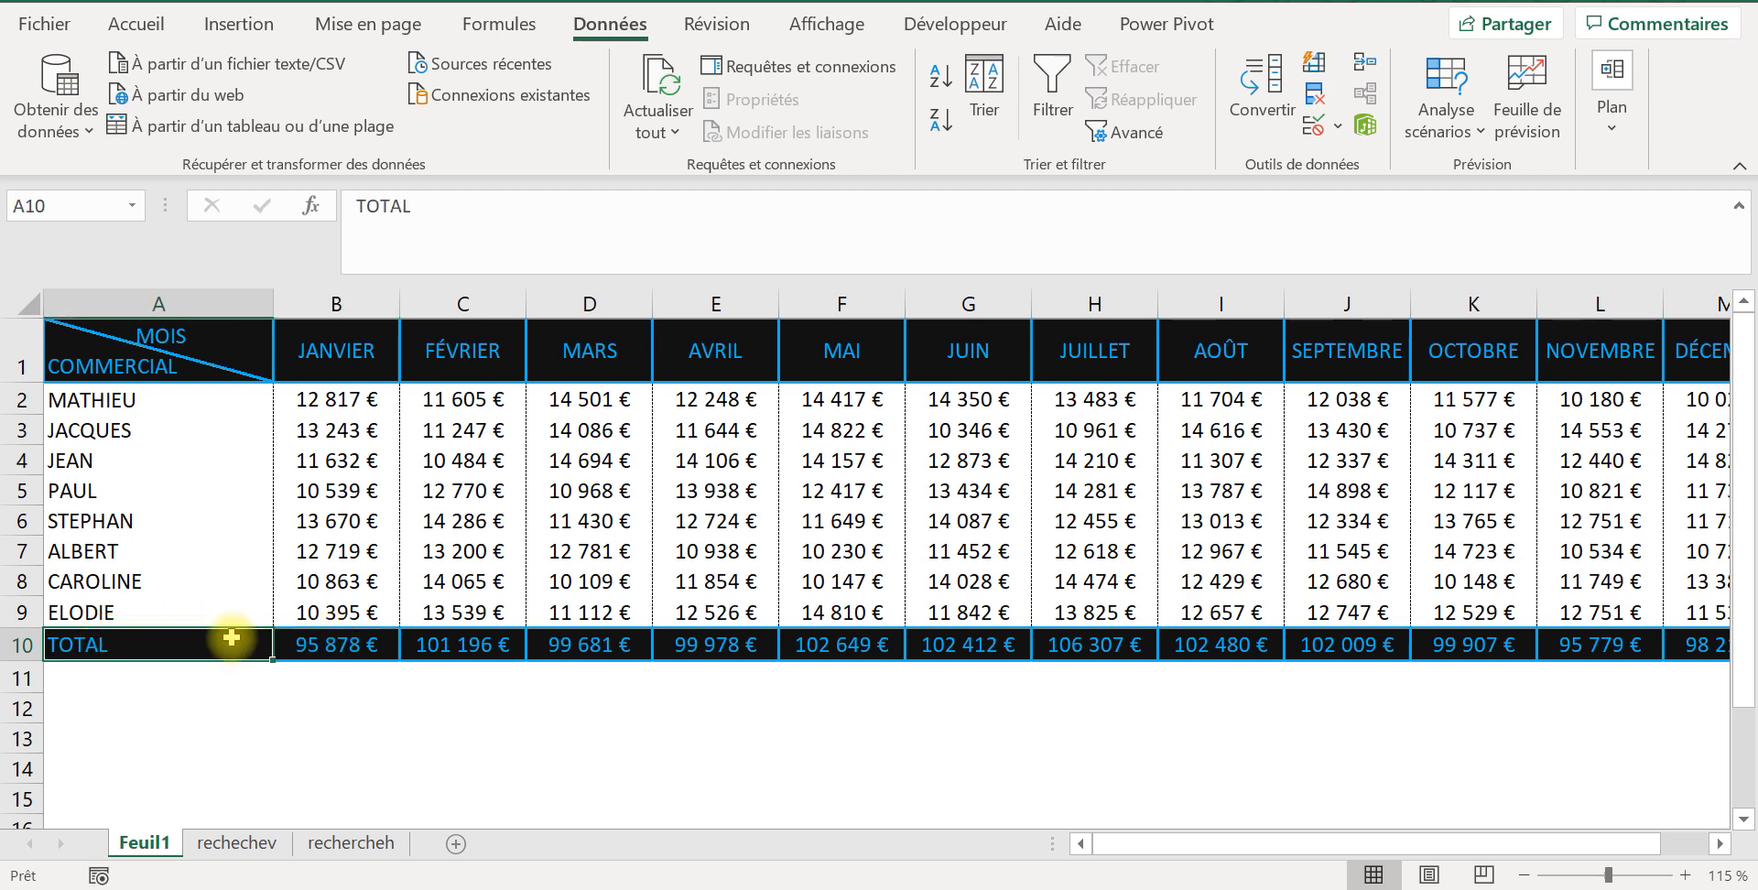
Step: Examine the January total in B10, the TOTAL row and cell B2 on Feuil1, plus the RECHERCHEV formula in B5 of rechechev
left_click(316, 639)
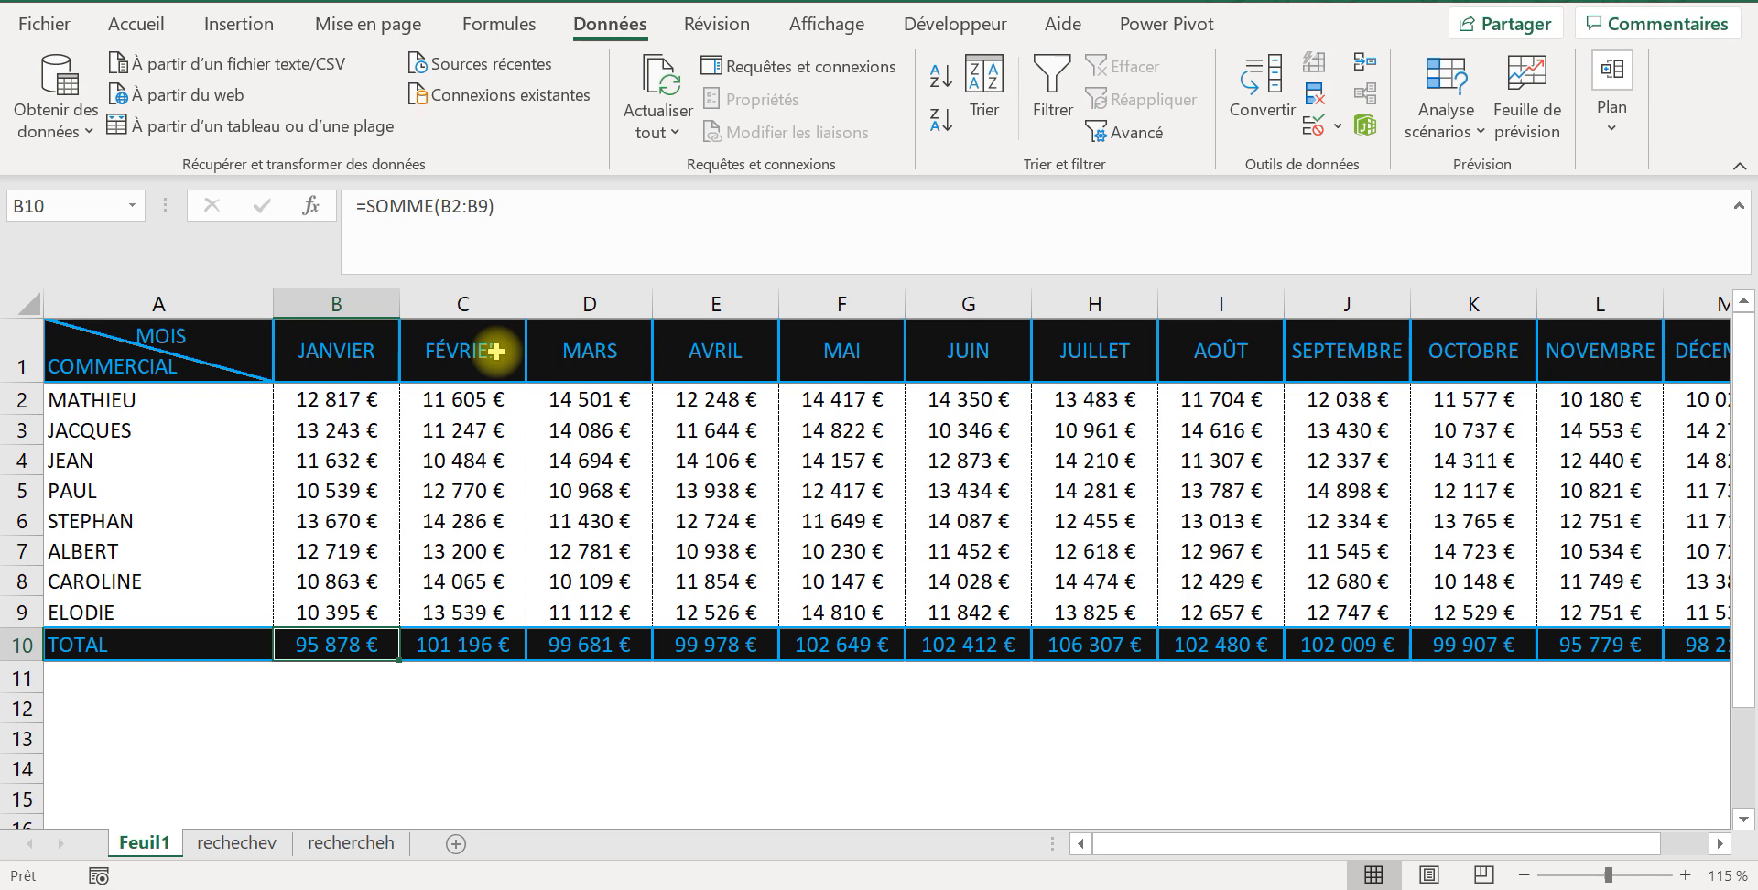
left_click(18, 646)
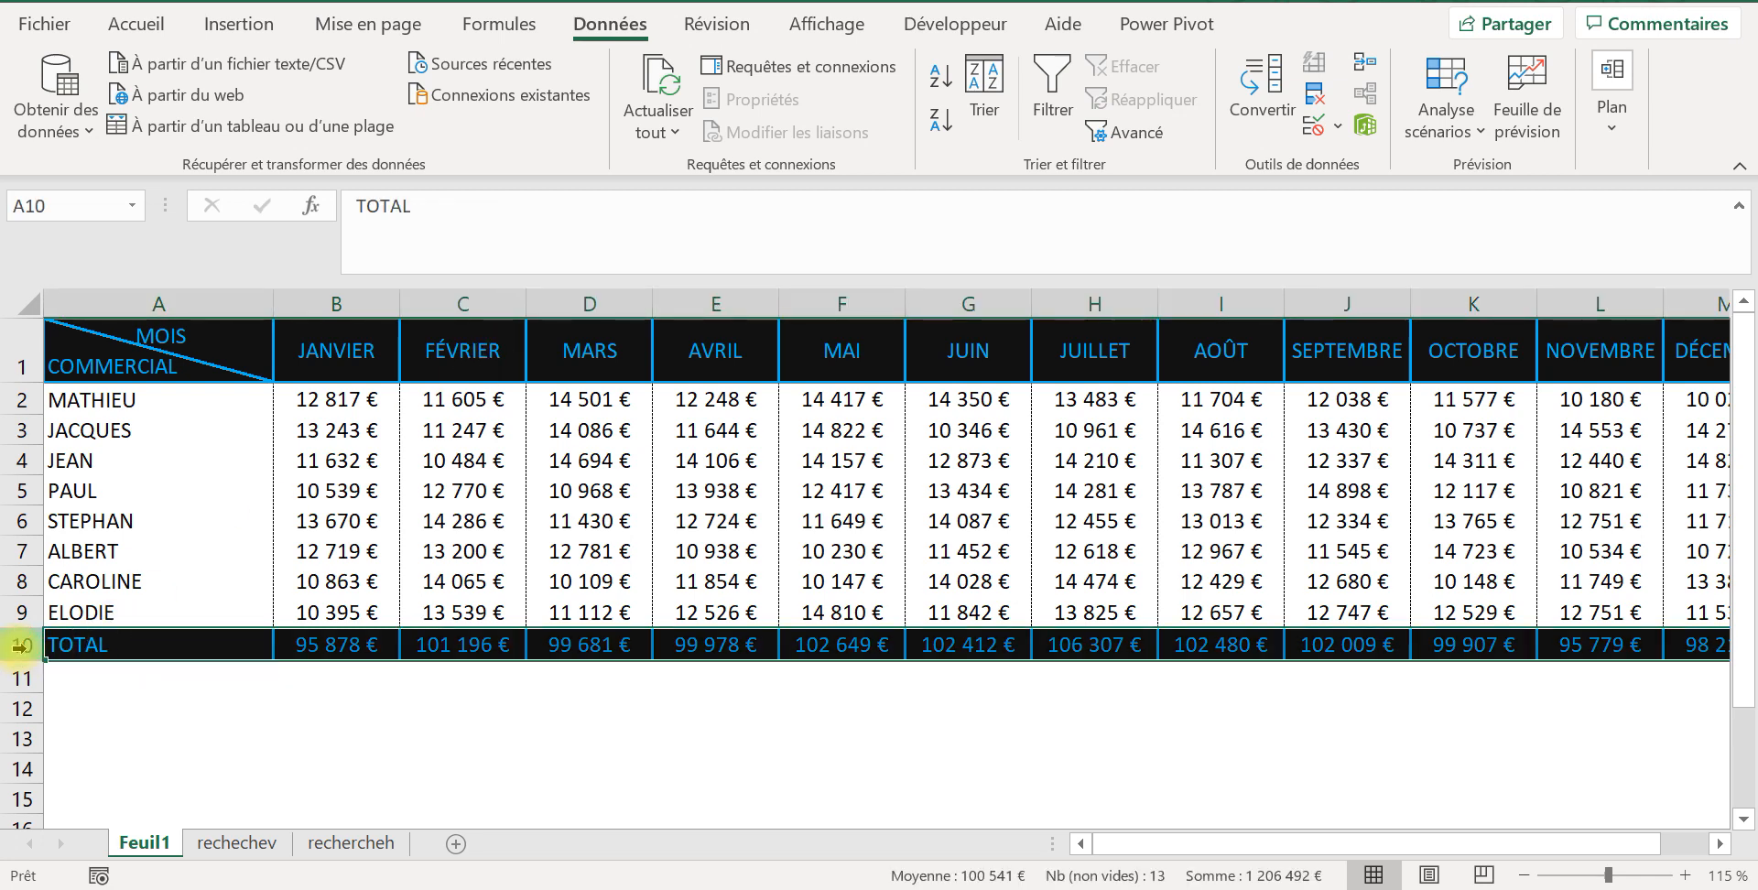
left_click(336, 399)
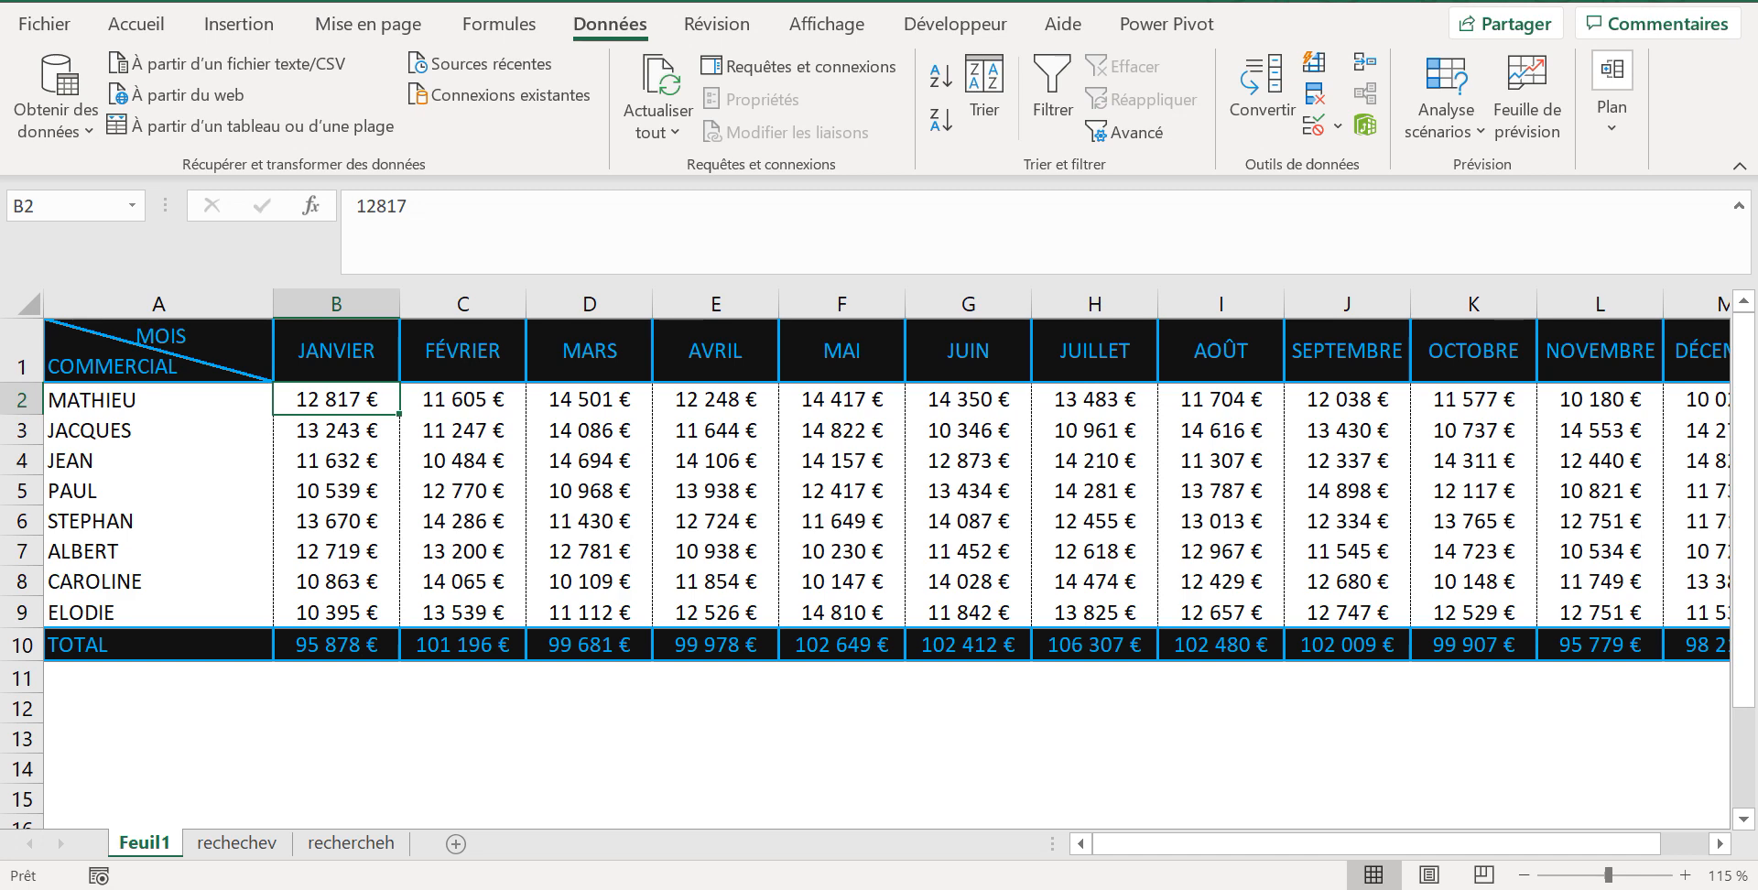
mouse_move(1044, 888)
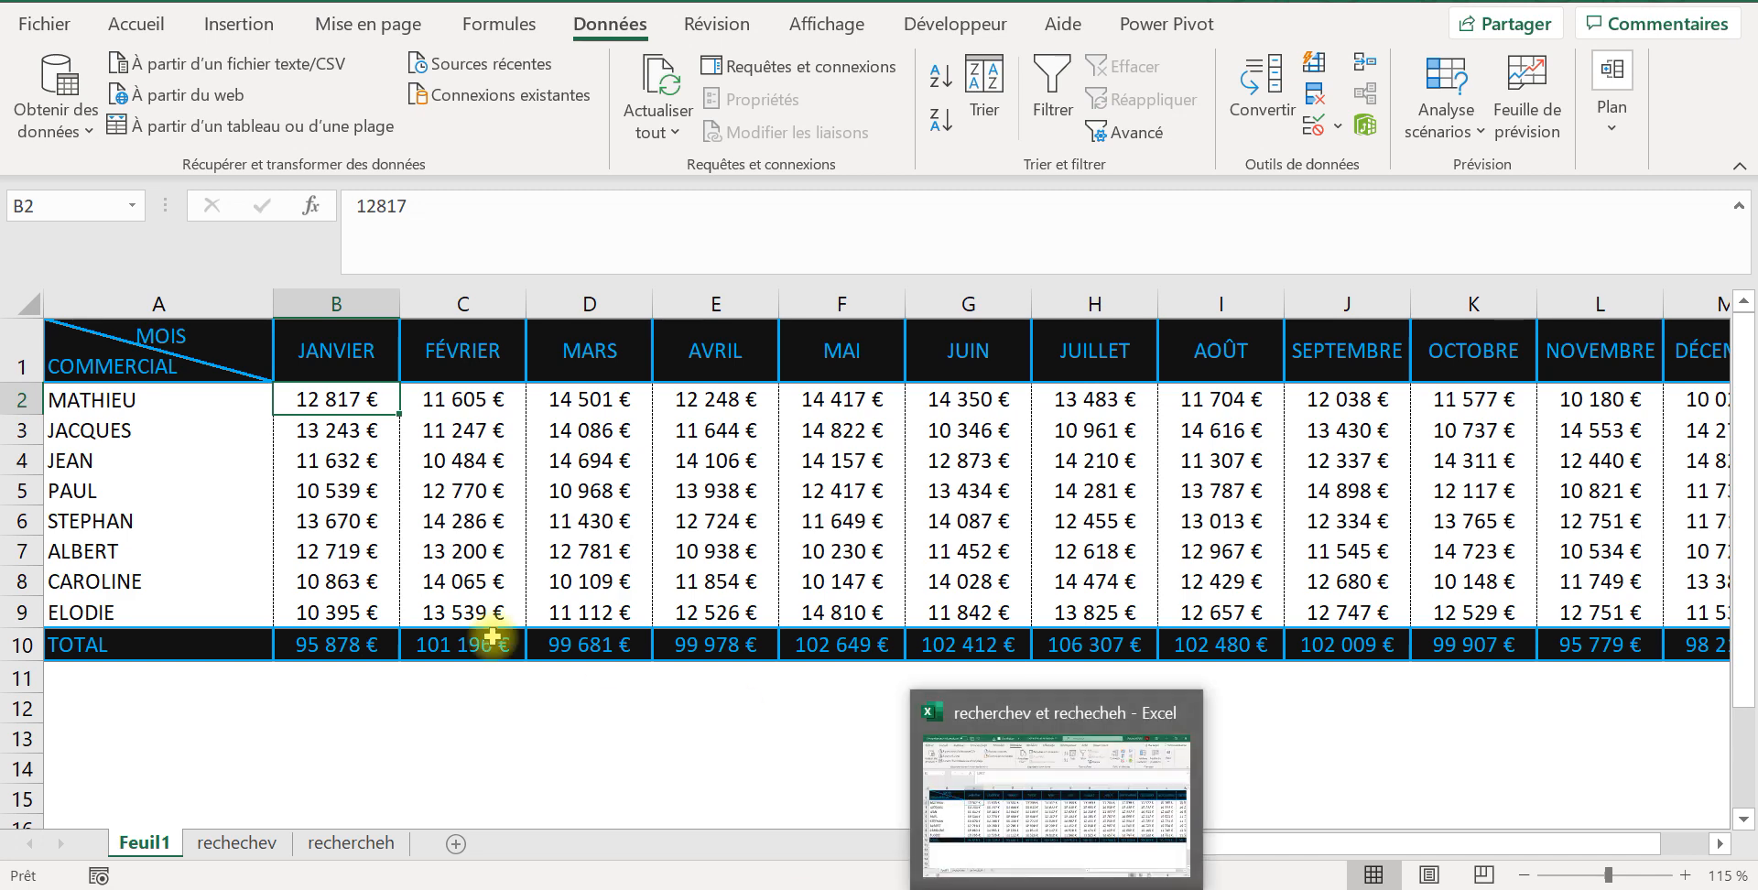
left_click(271, 851)
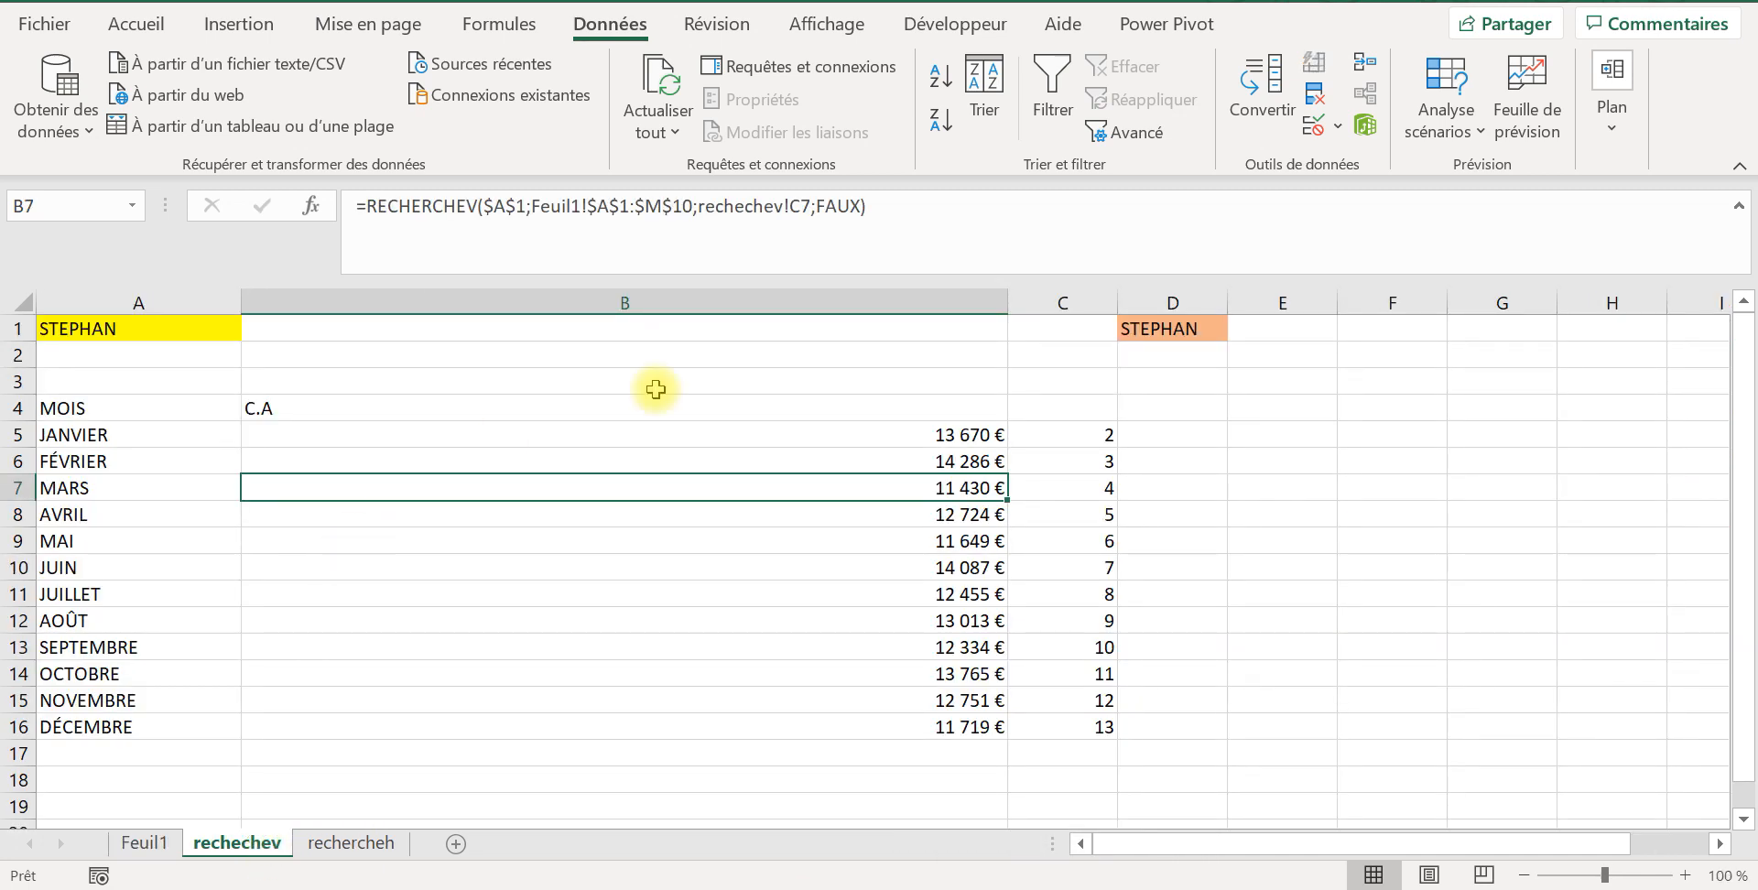
left_click(878, 435)
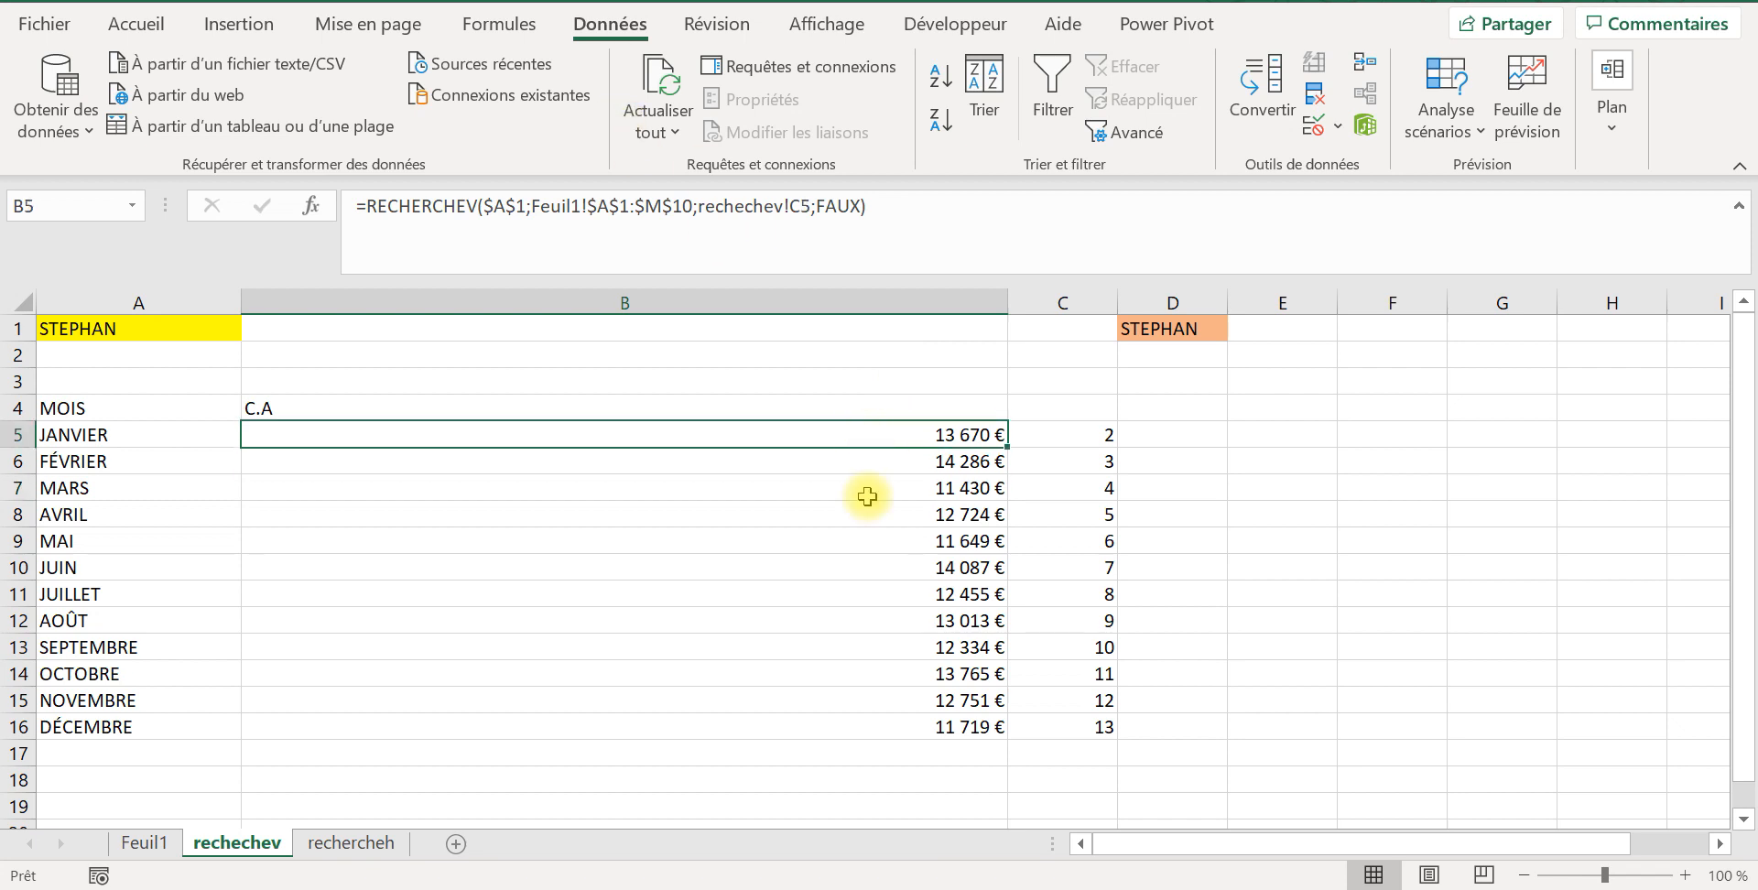
Step: Set the row index of the RECHERCHEH formula in C3 of rechercheh to 2
left_click(304, 847)
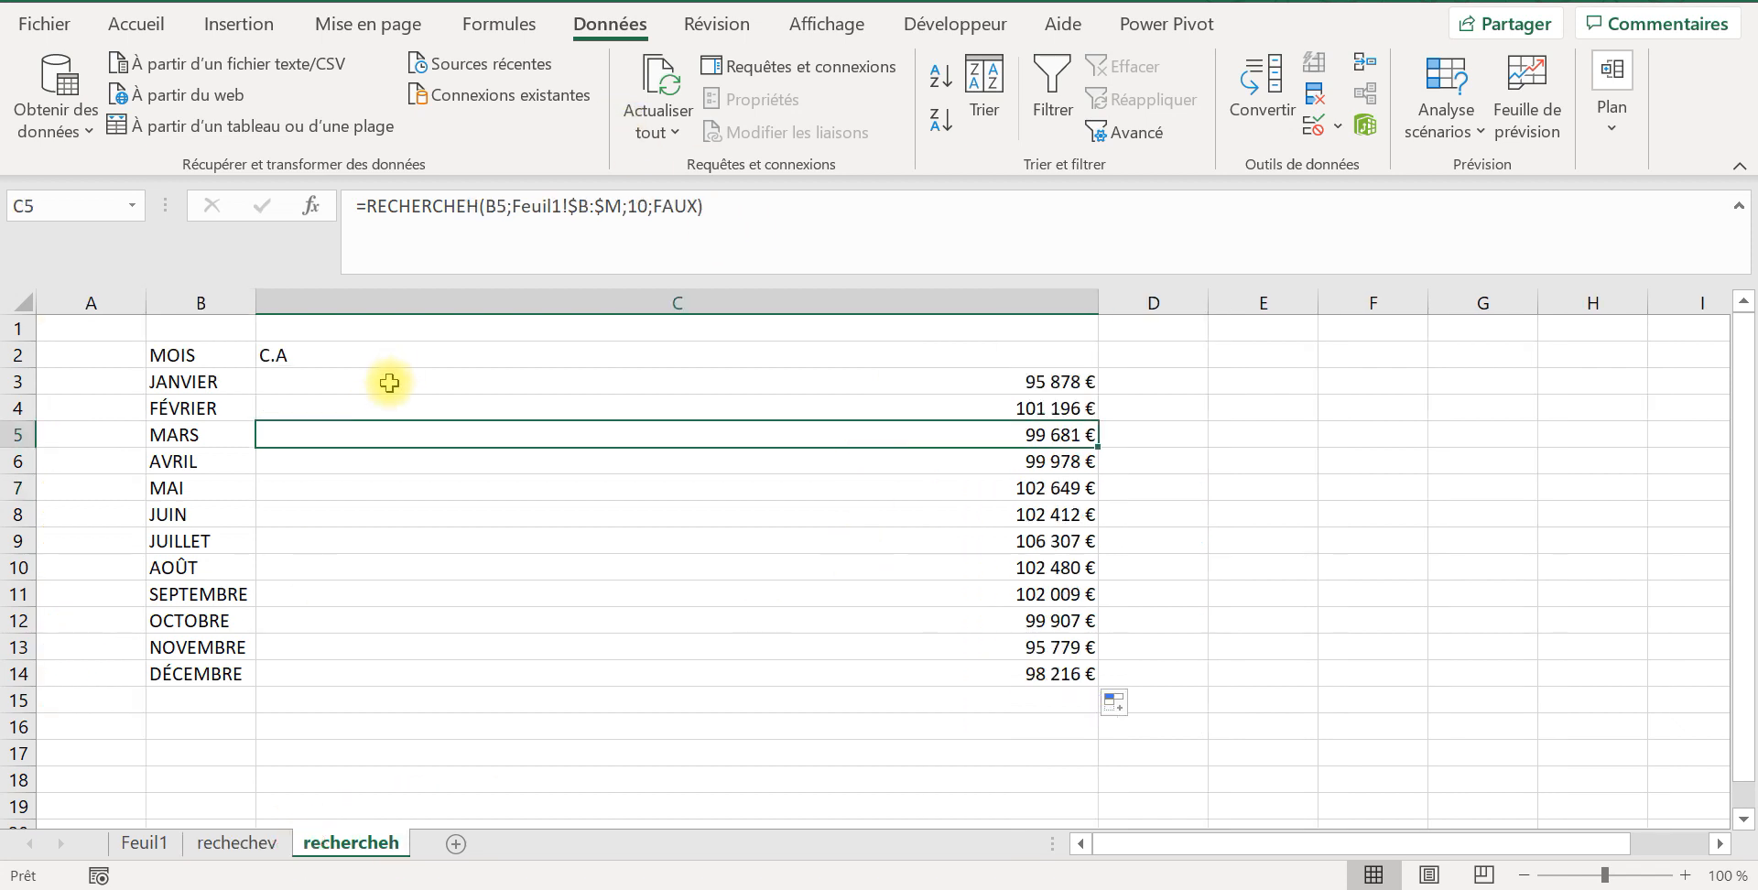
left_click(382, 375)
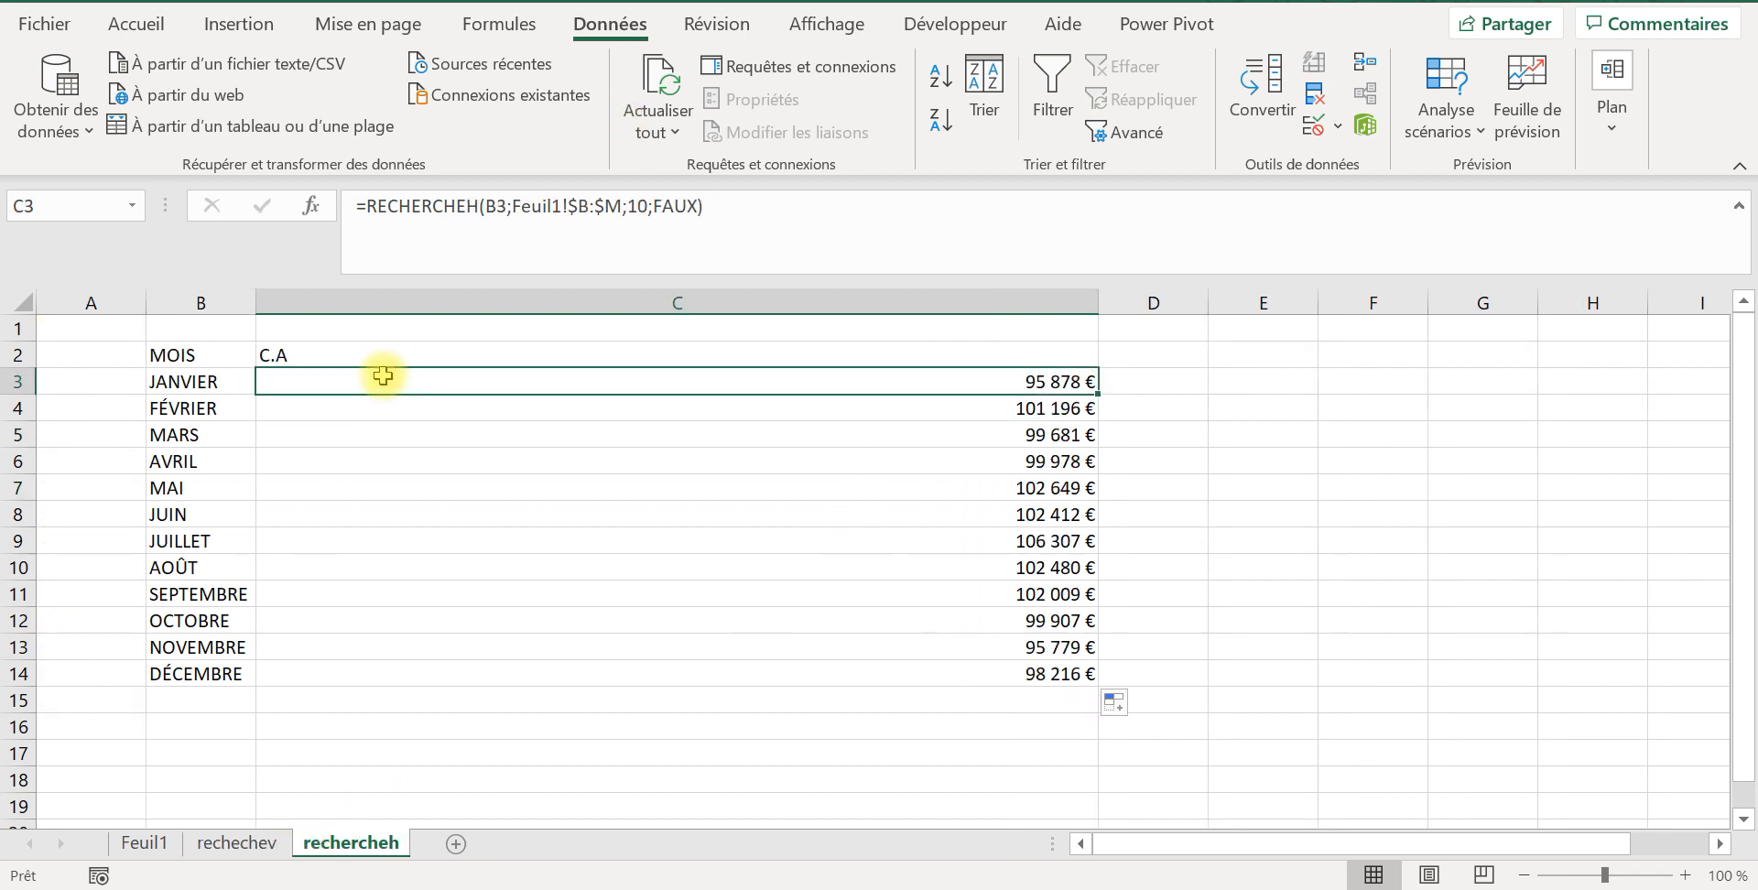
left_click(646, 200)
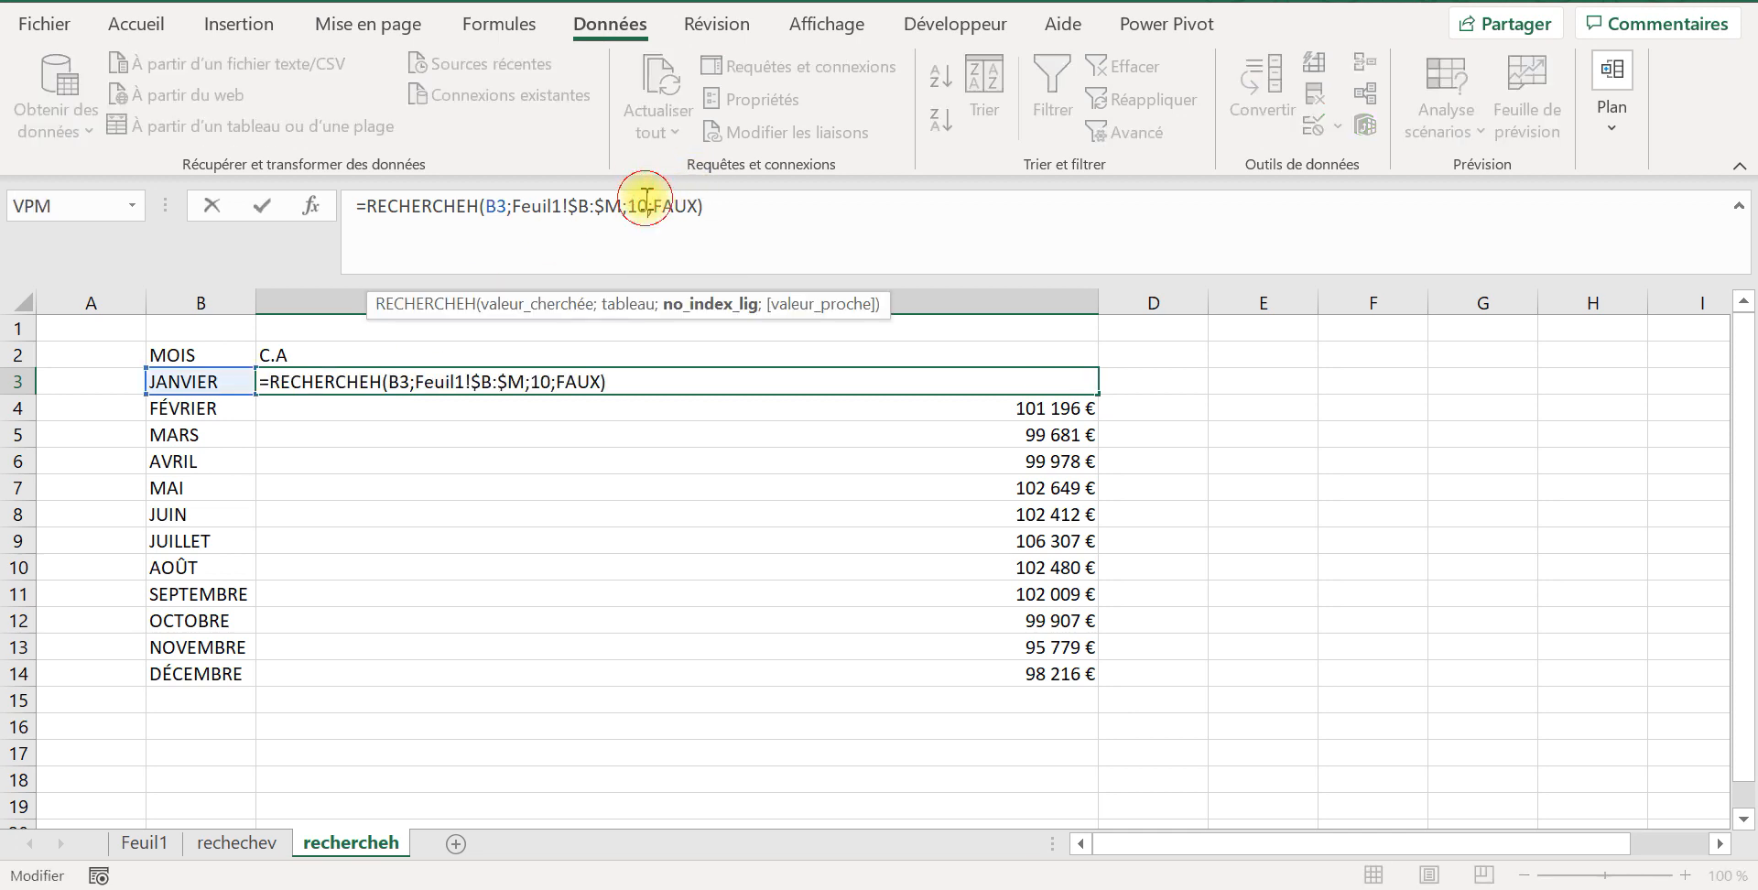
key("BackSpace")
key("BackSpace")
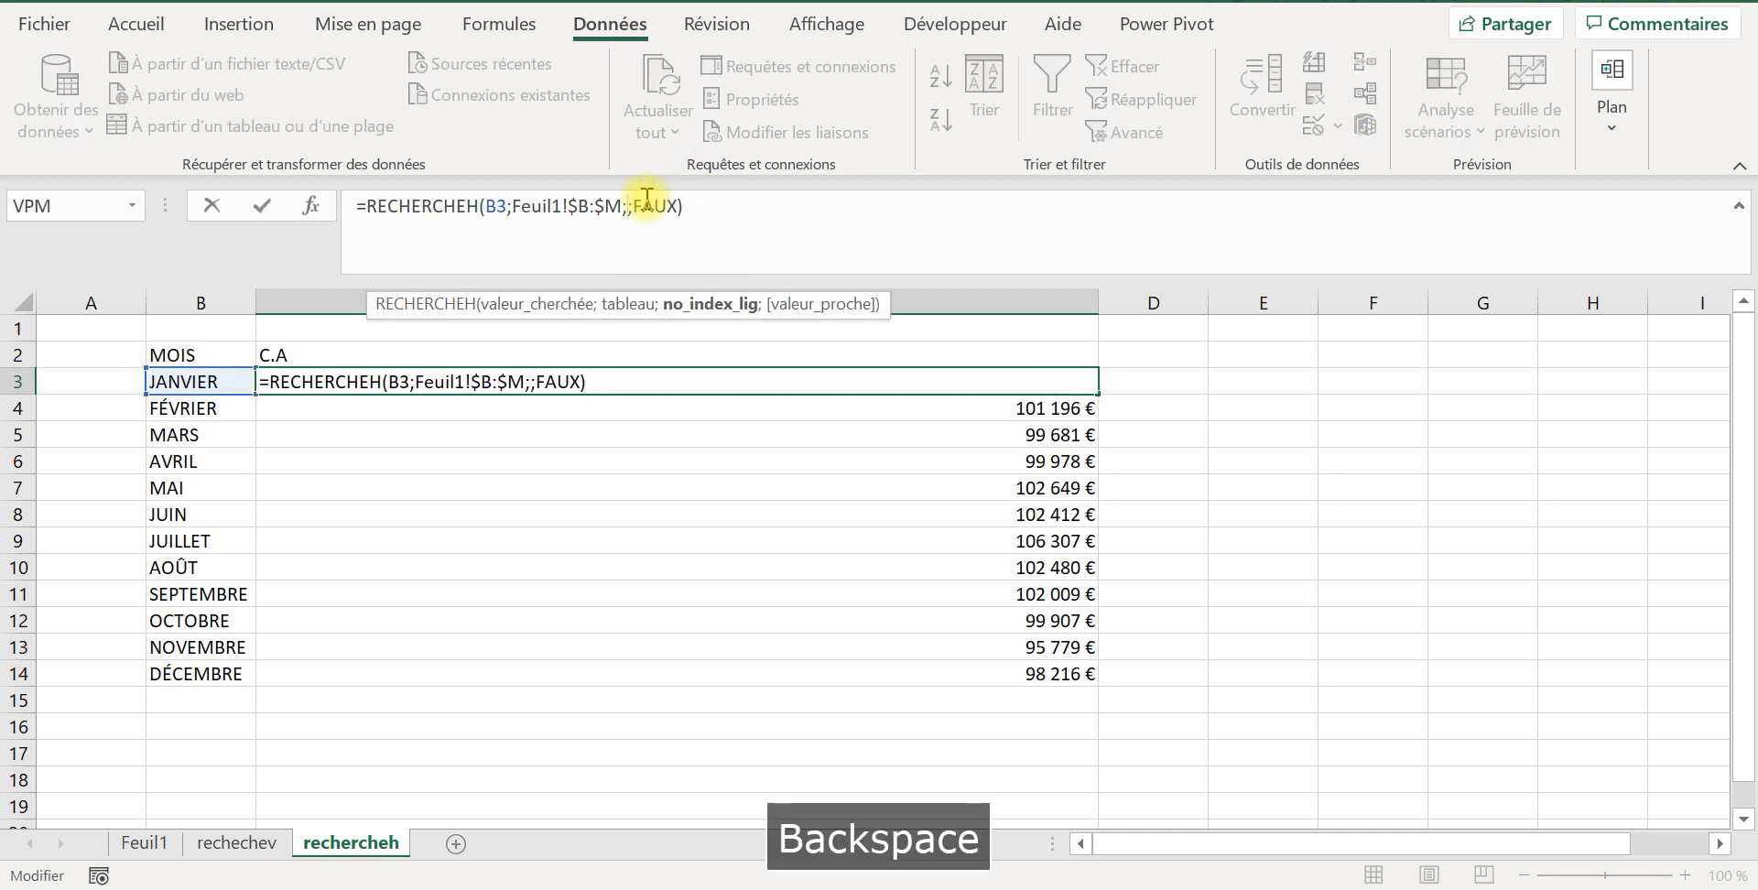
type("é")
key("BackSpace")
type("2")
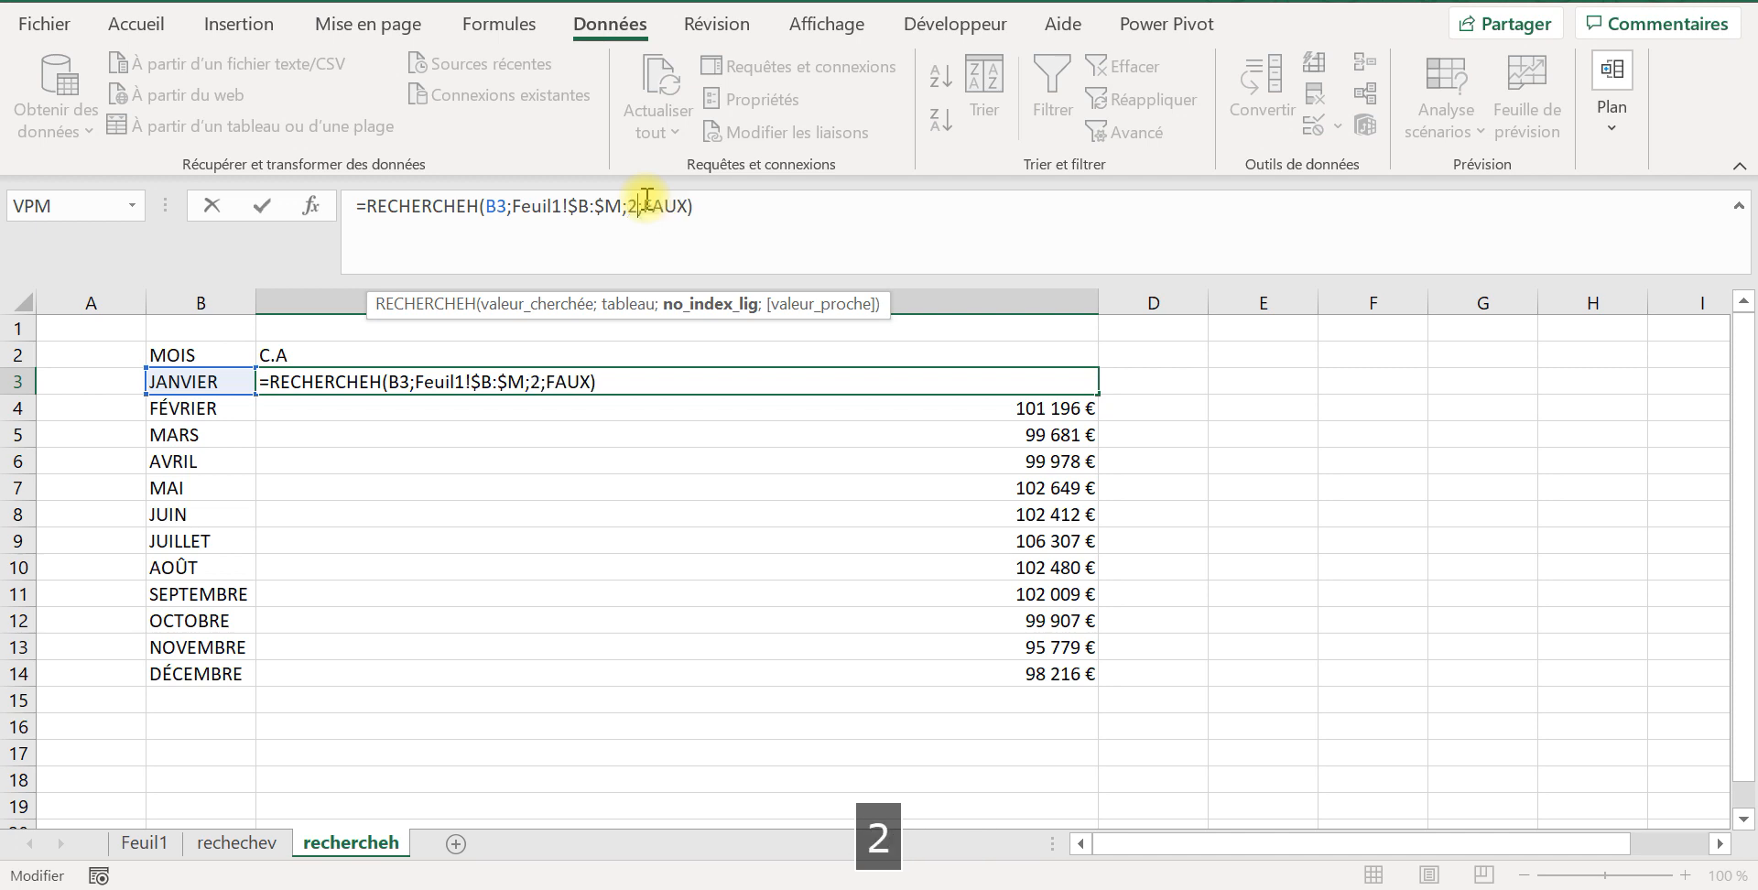
key("Return")
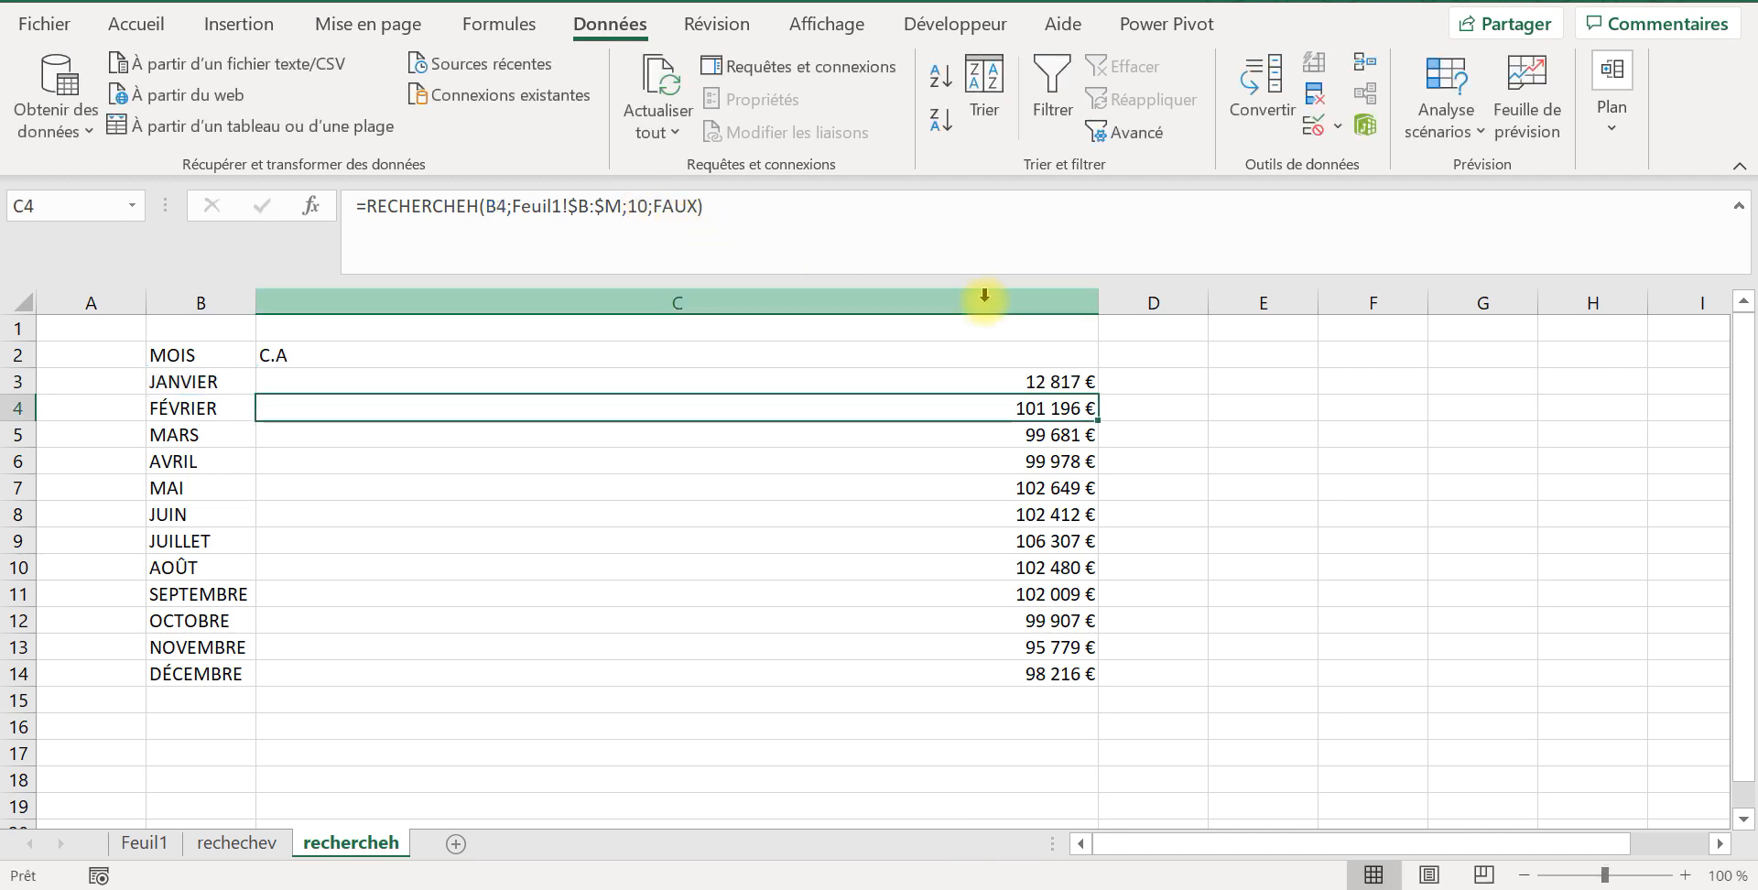
Step: Fill the C3 formula with row index 2 down through December in C14
left_click(1038, 376)
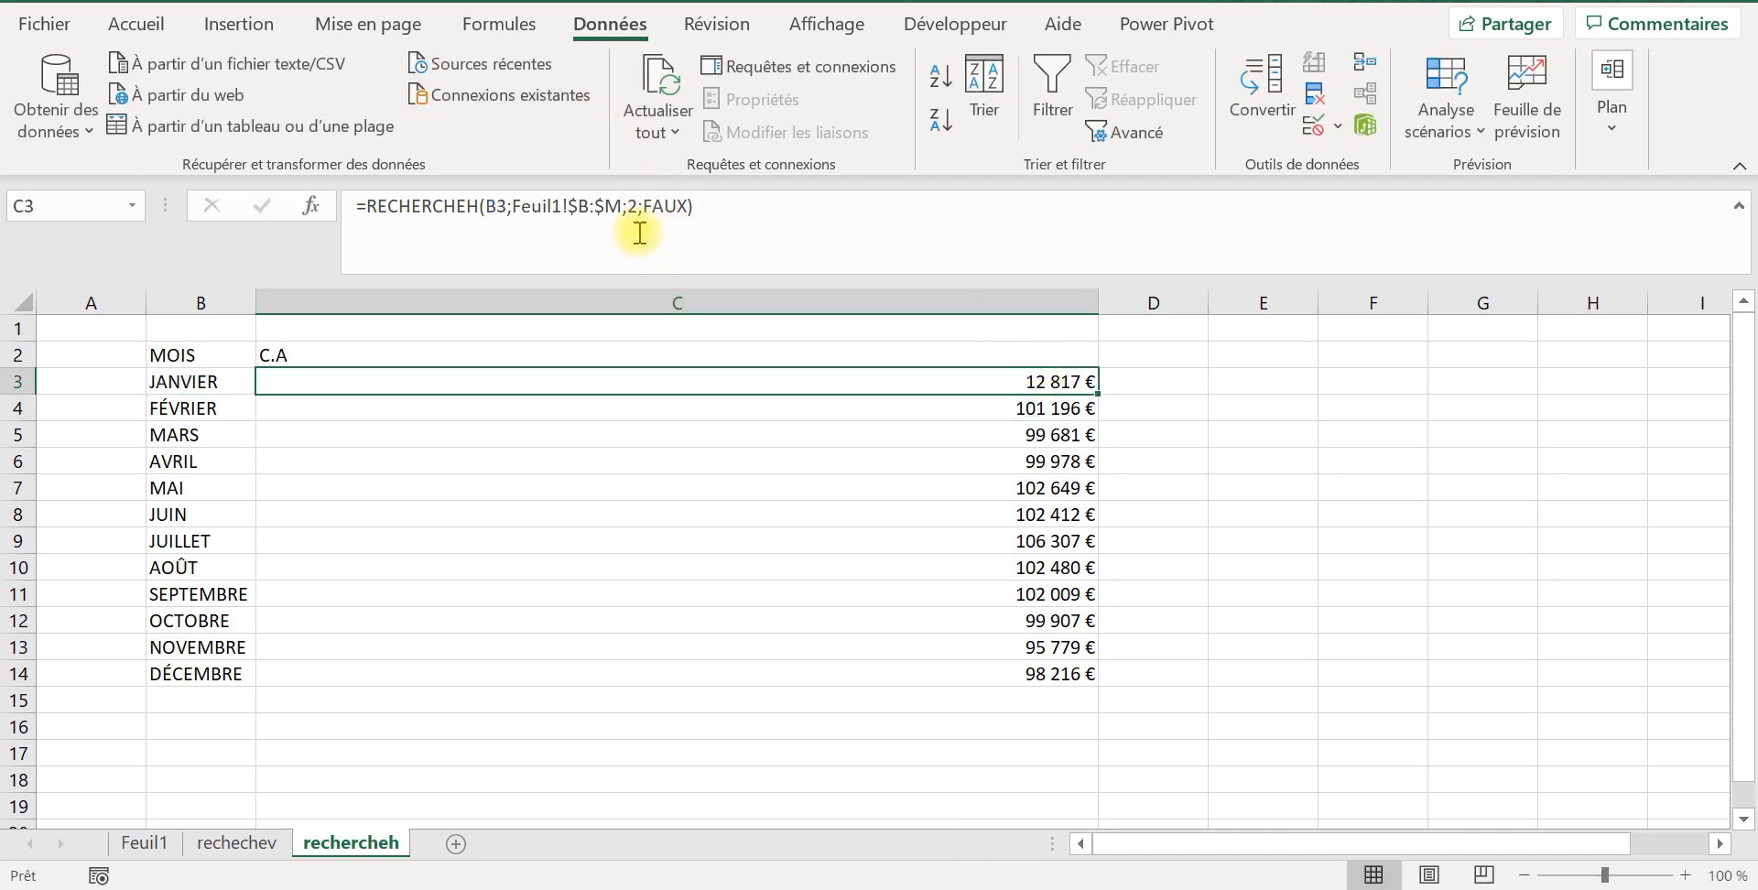
double_click(1098, 393)
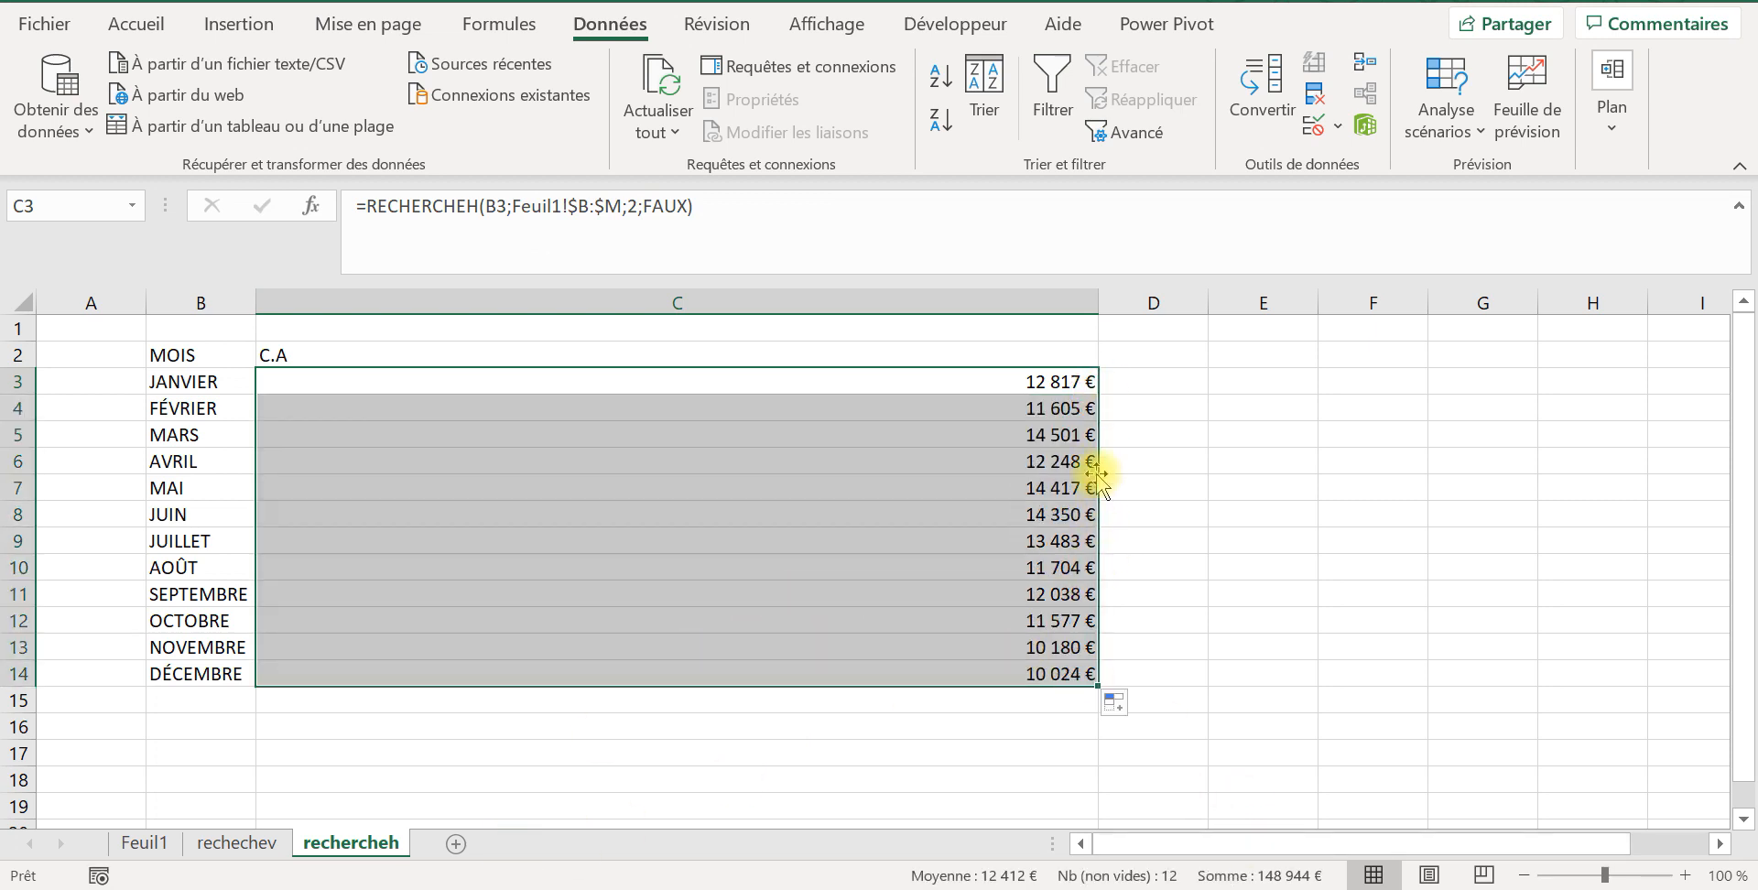
left_click(1052, 383)
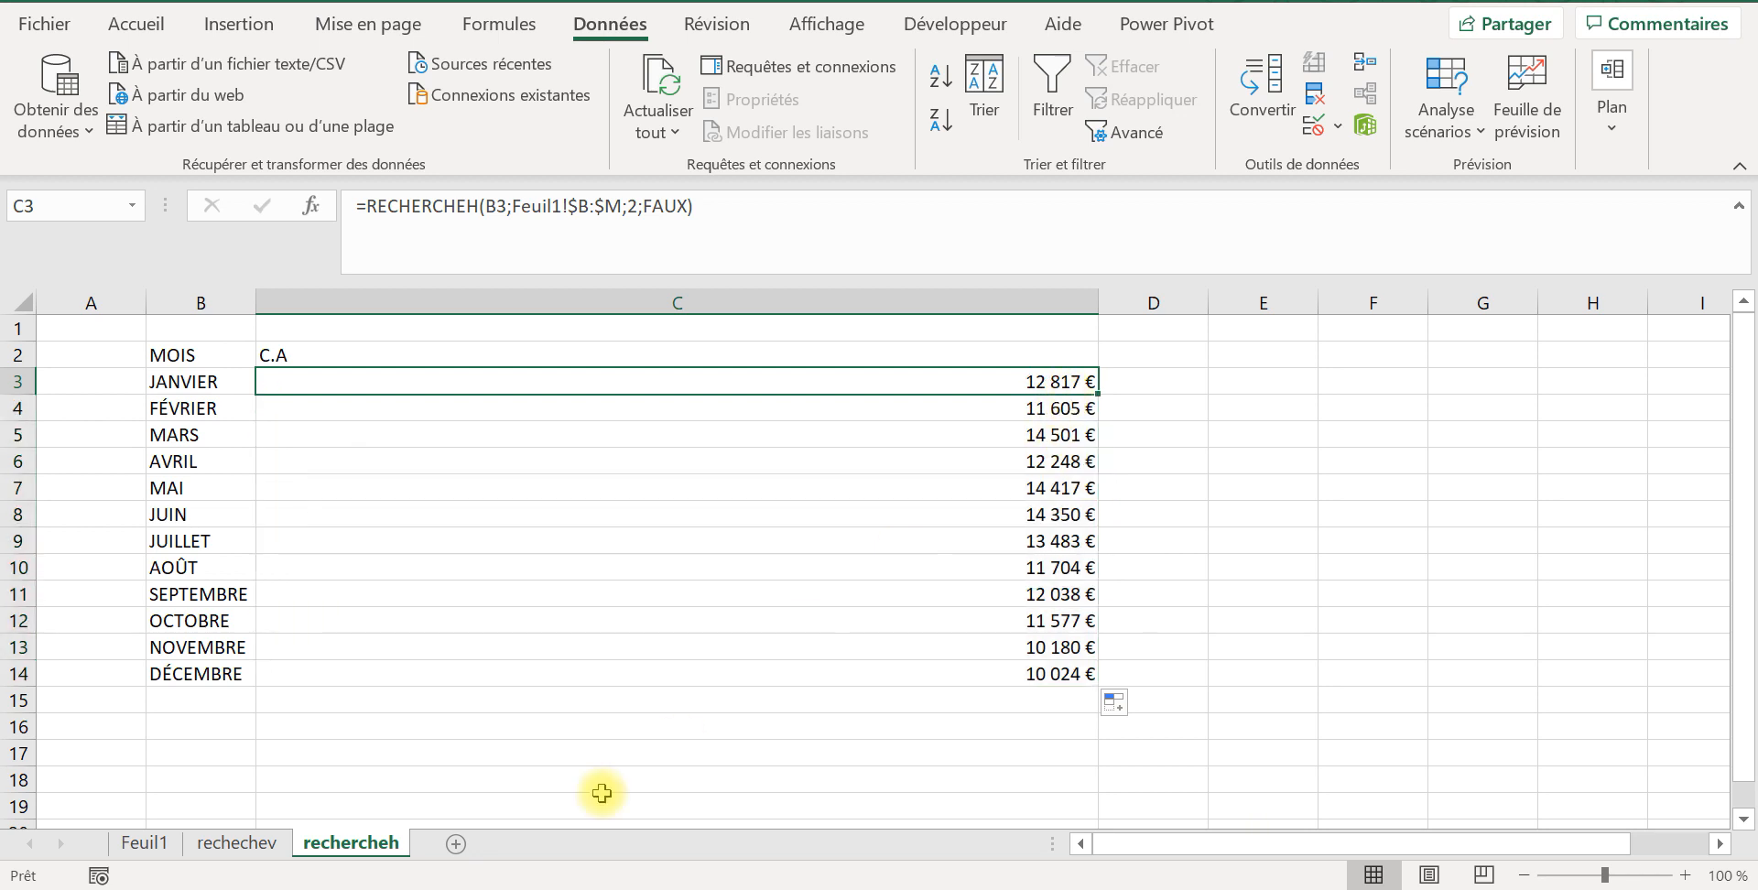
Step: Check the January figures in B2 and B3 of Feuil1 and the RECHERCHEV formula in B5 of rechechev
left_click(145, 844)
left_click(362, 460)
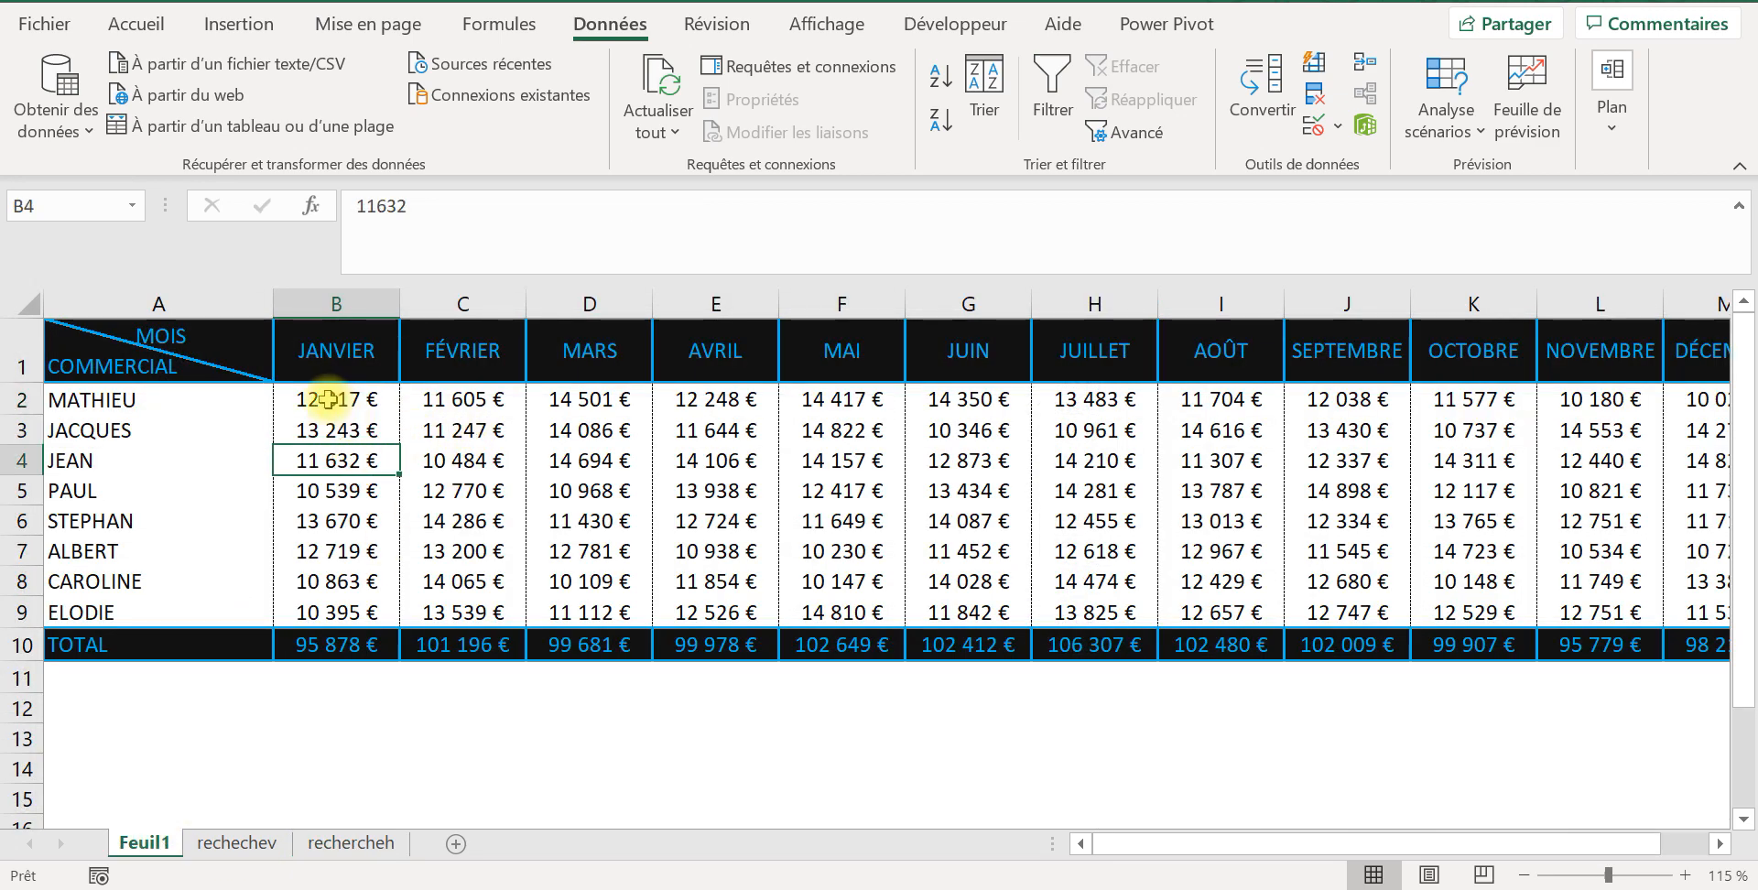
left_click(342, 393)
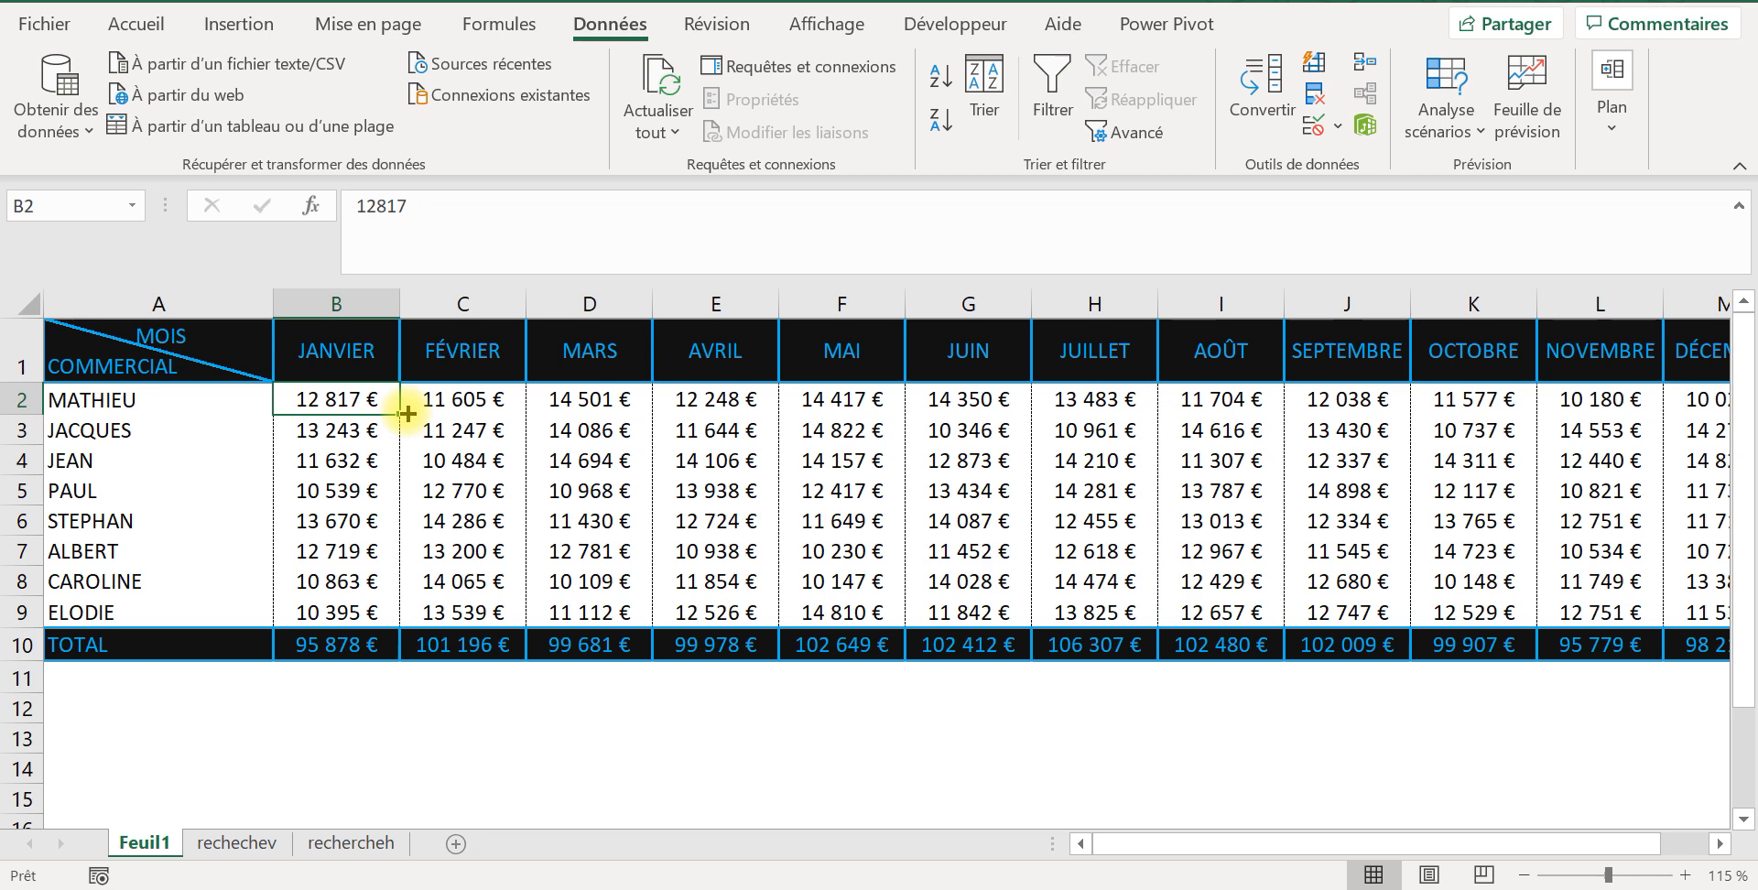
left_click(321, 430)
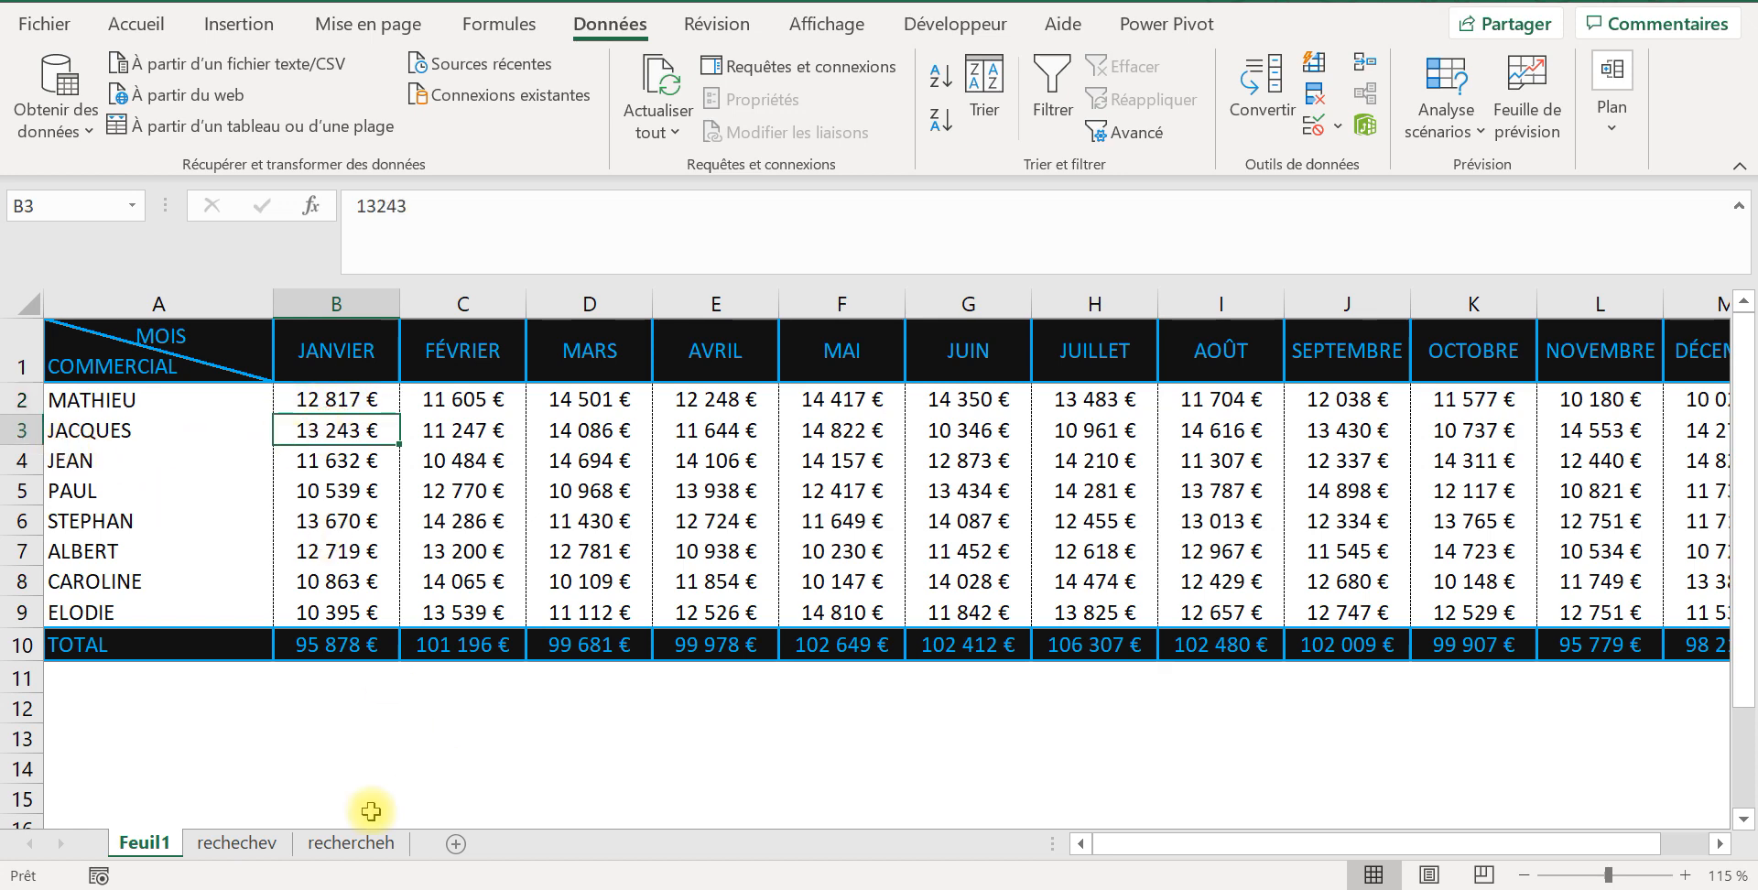
left_click(237, 843)
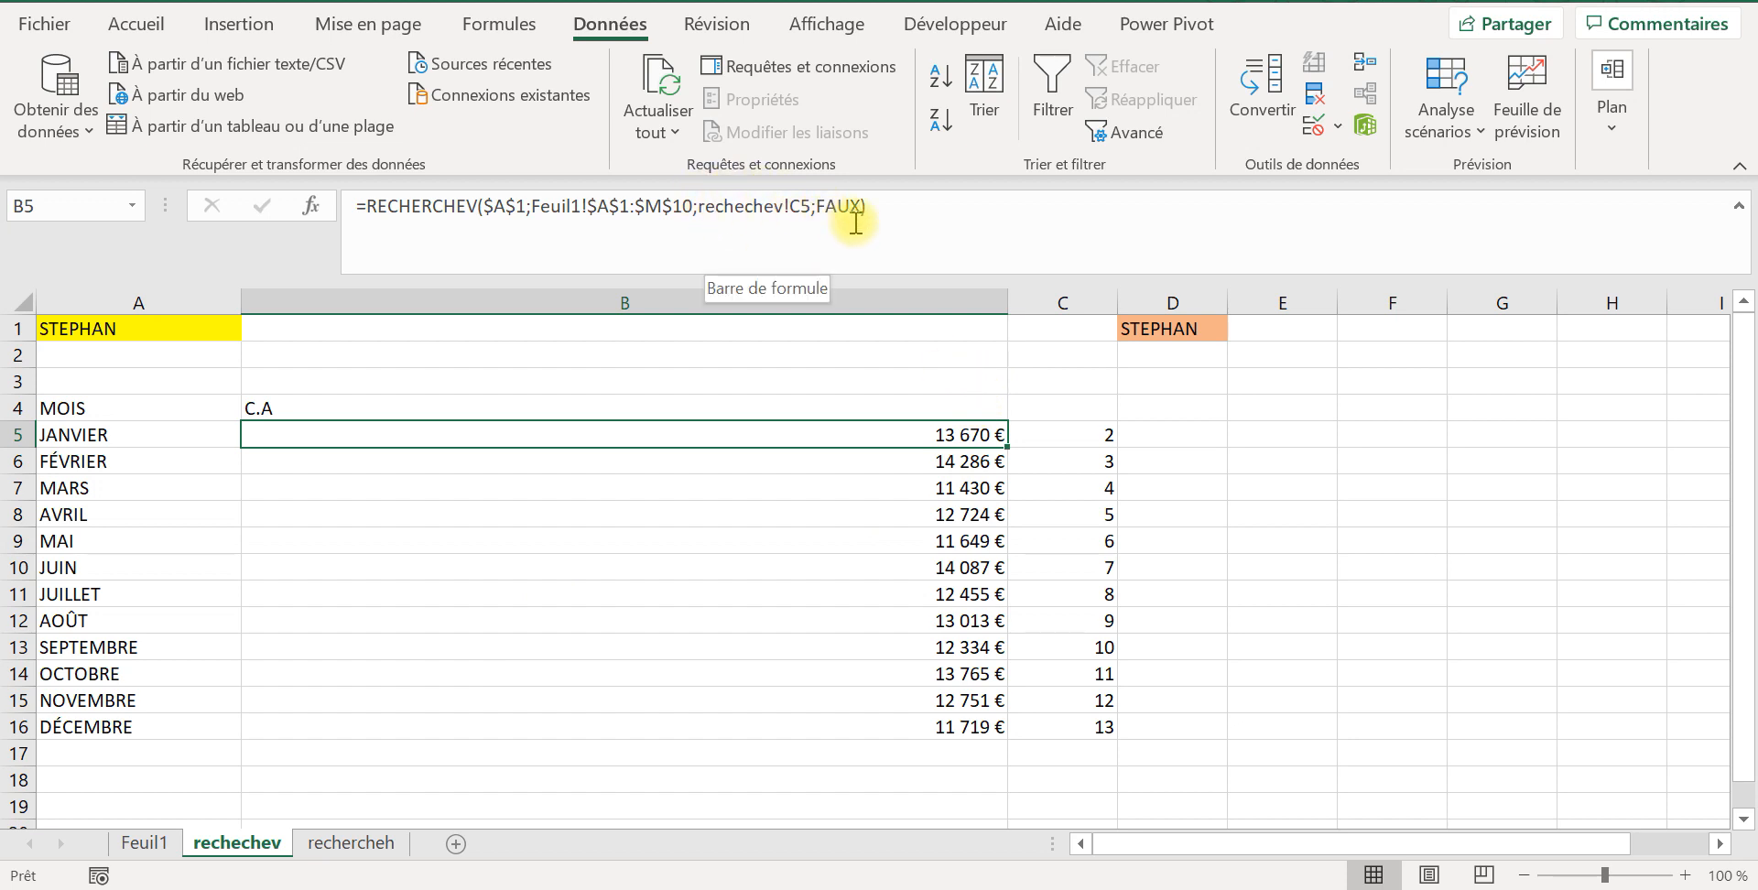
Step: Set the row index in C3 of rechercheh to 3, giving the formula =RECHERCHEH(B3;Feuil1!$B:$M;3;FAUX)
left_click(311, 847)
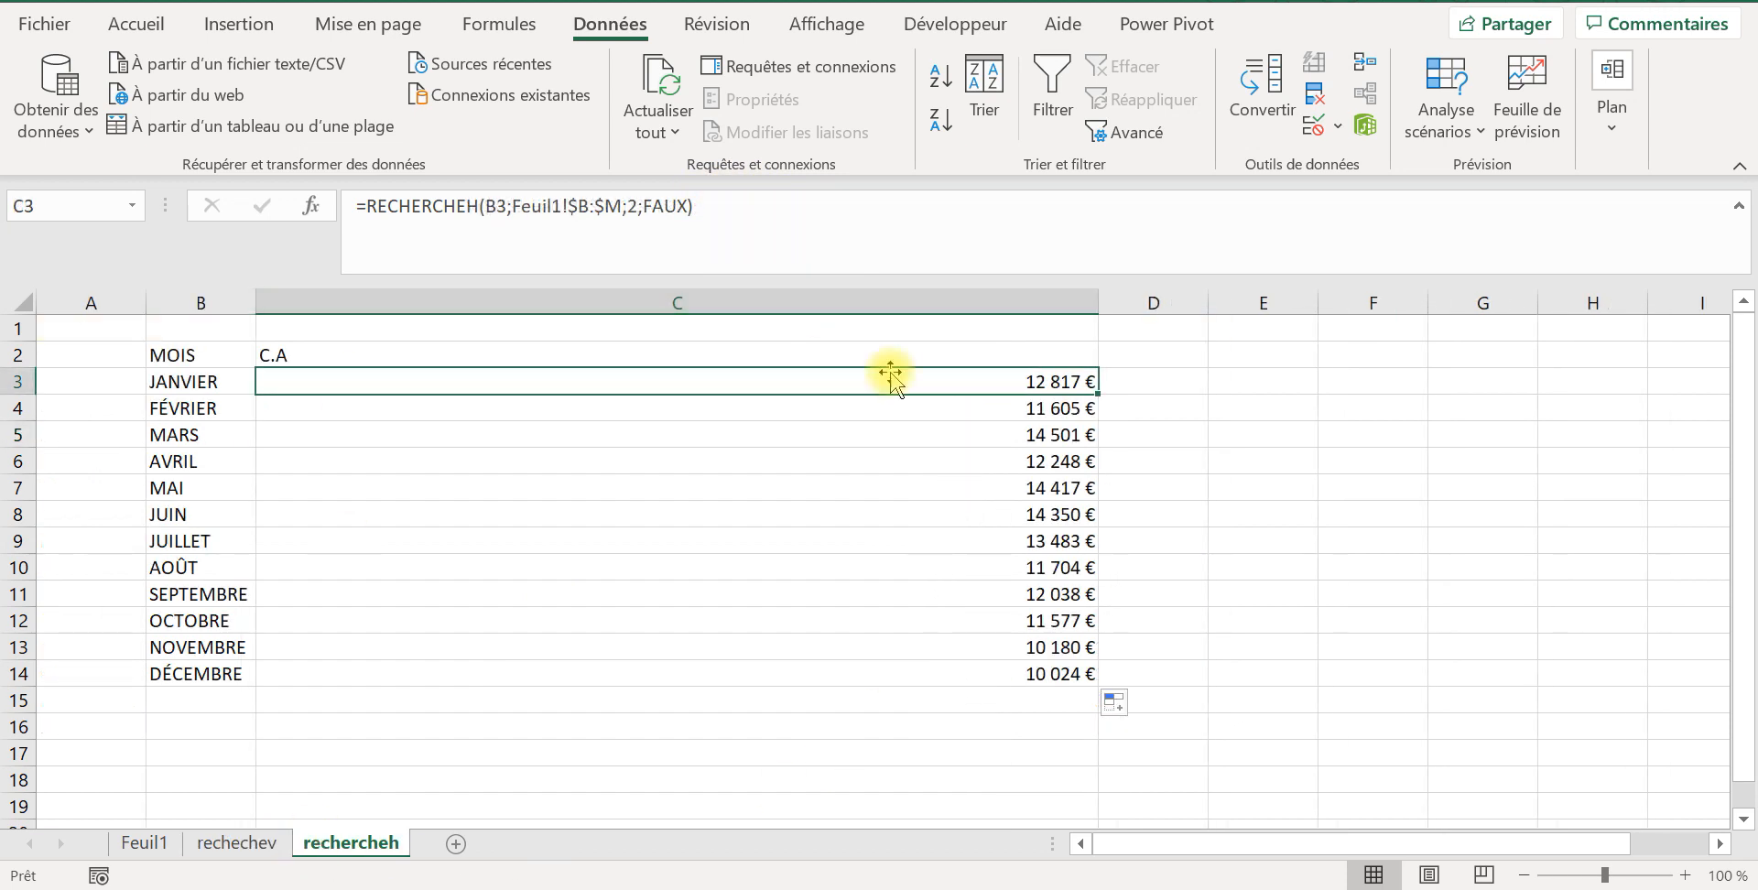
left_click(643, 202)
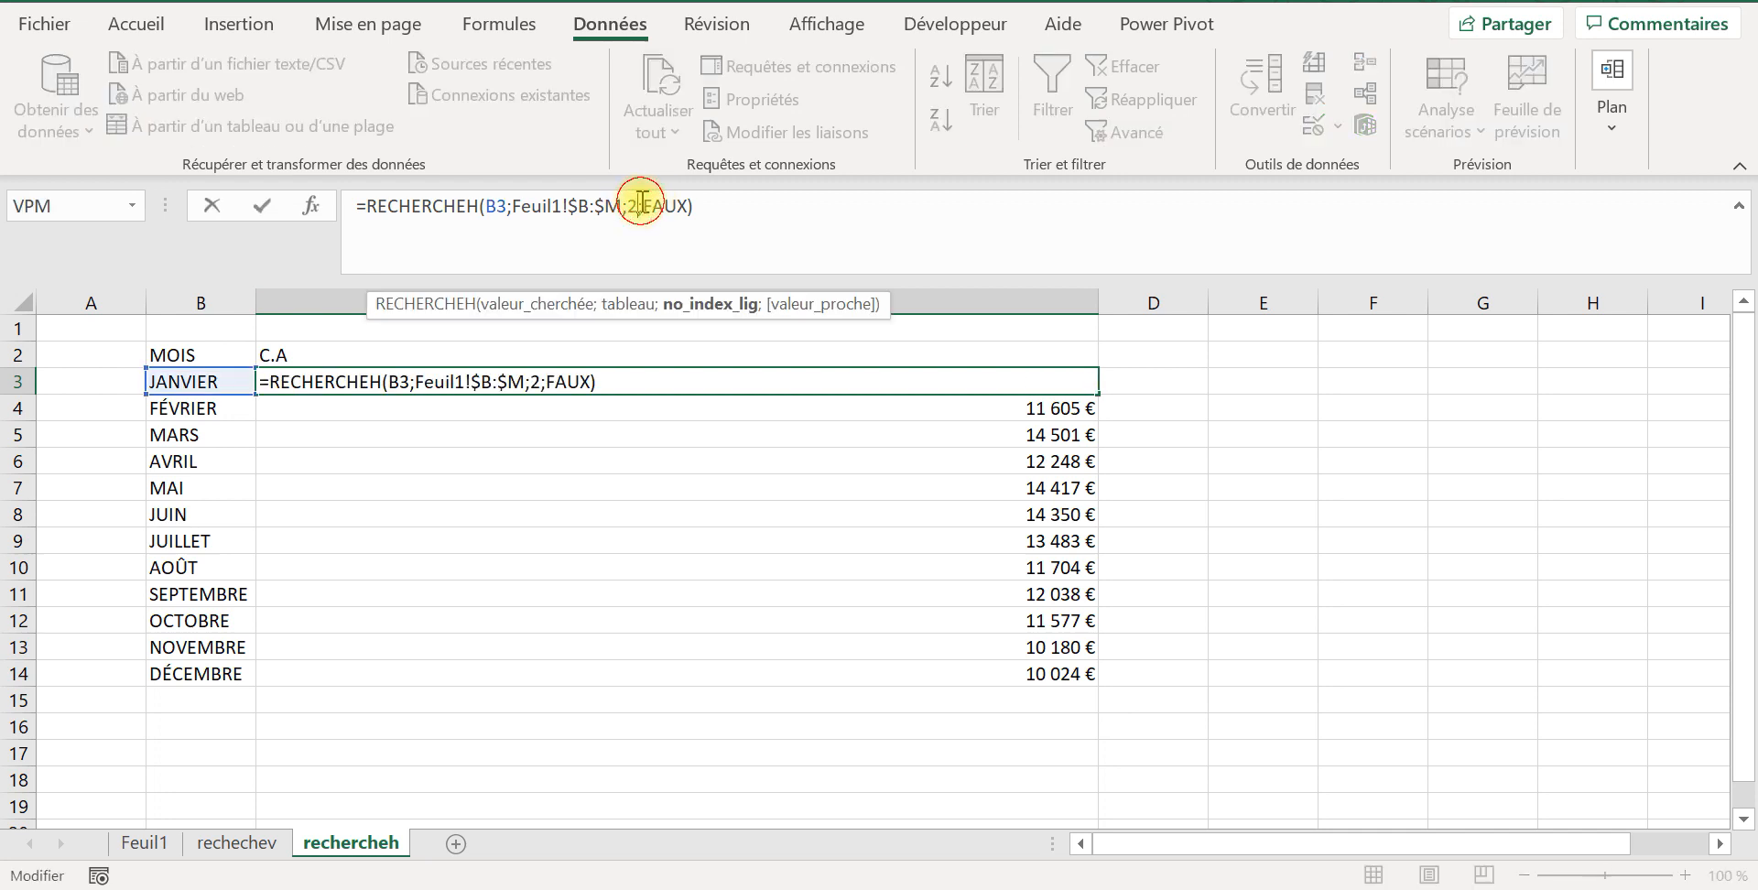
key("BackSpace")
type("3")
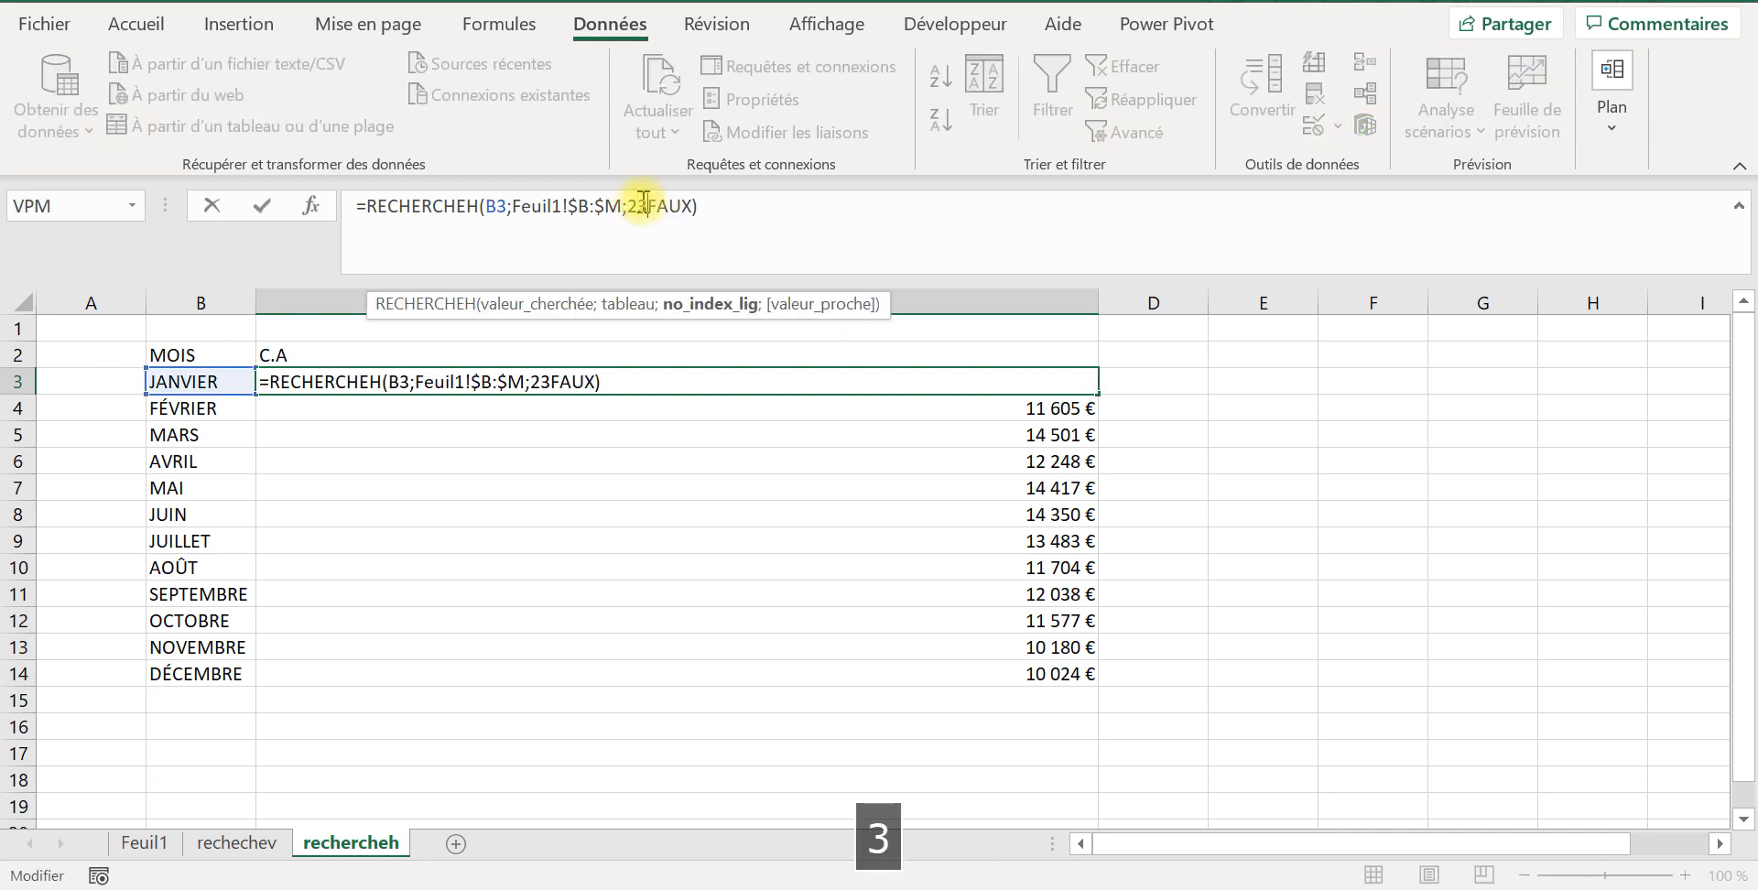
key("BackSpace")
key("BackSpace")
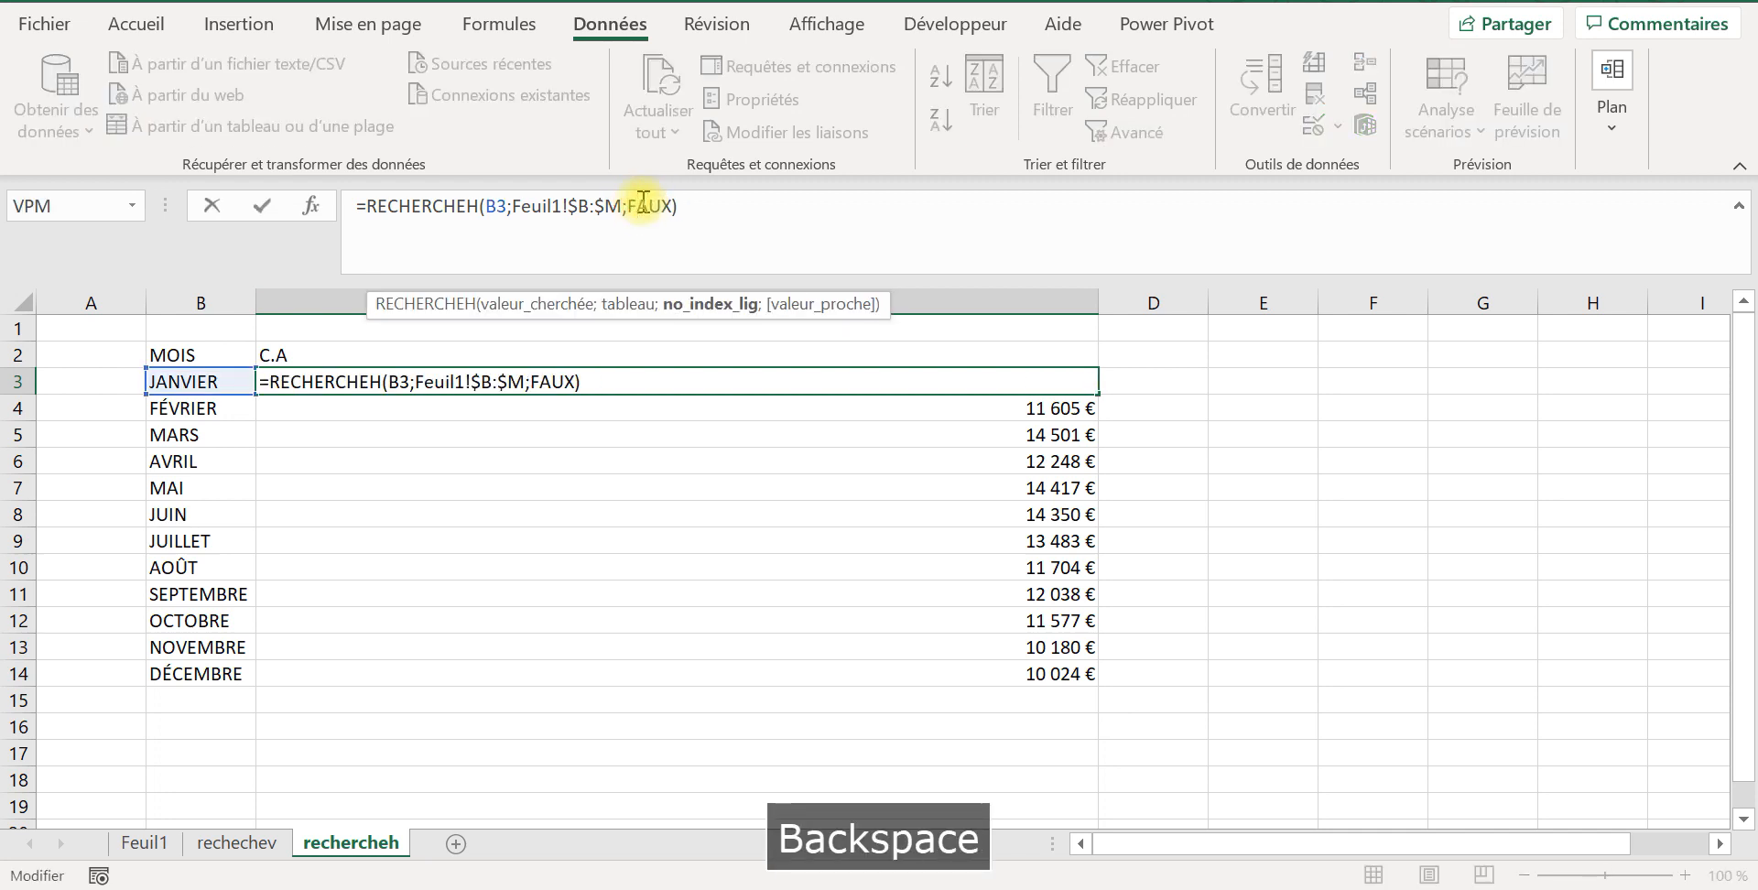
type("3")
key("Return")
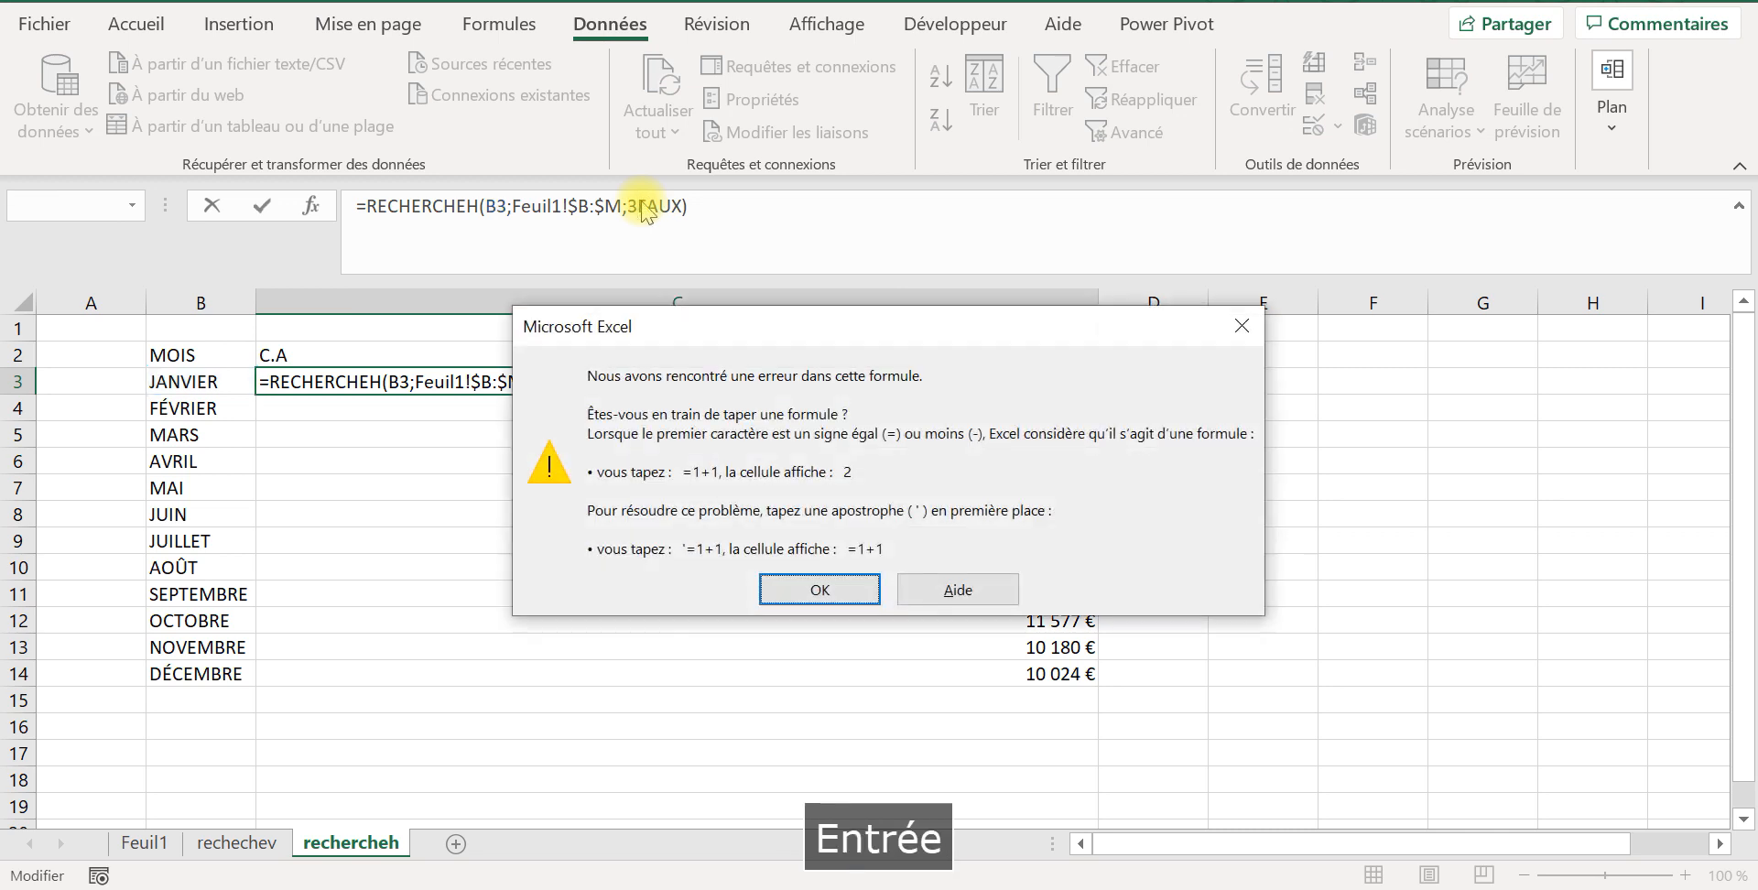
left_click(1252, 328)
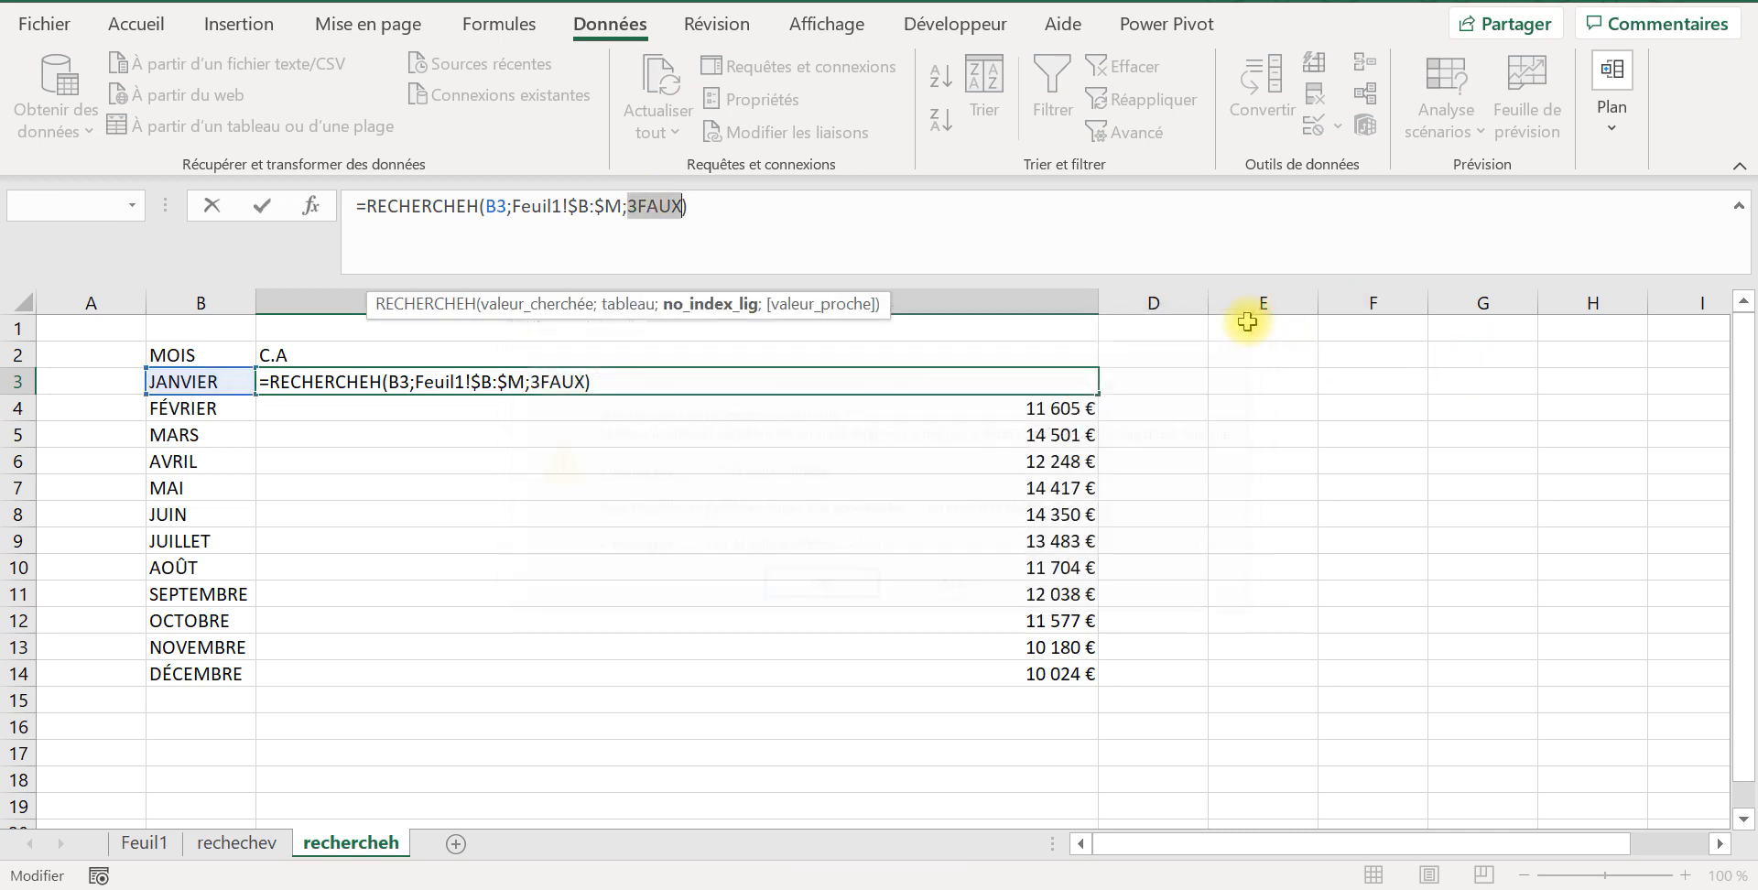
left_click(638, 206)
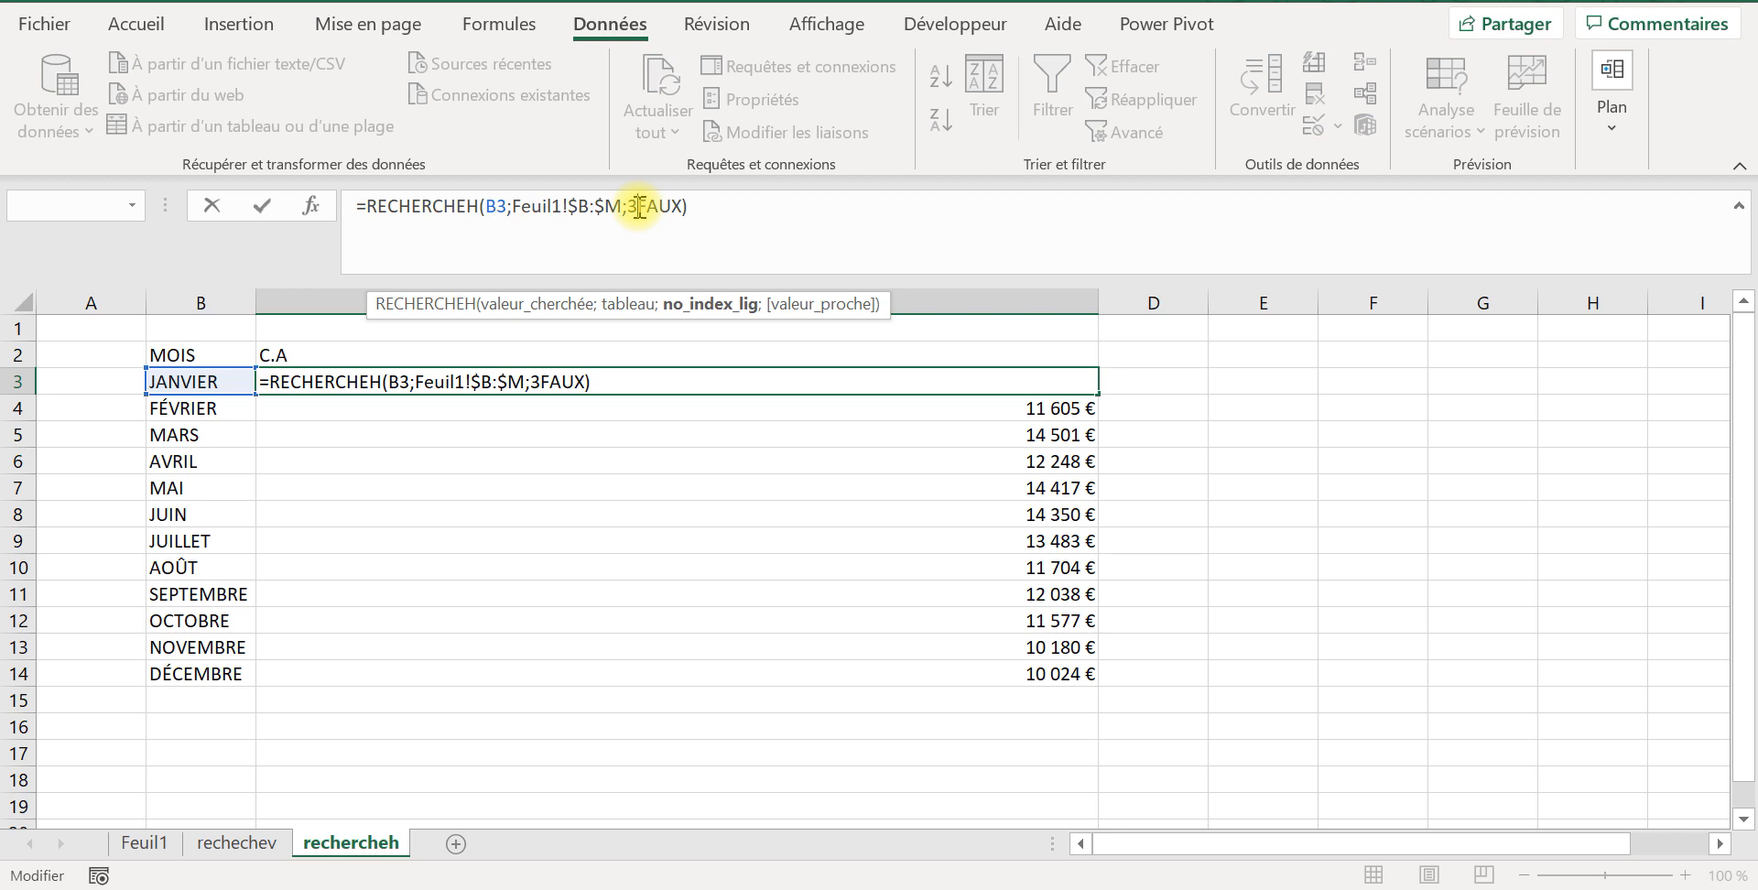
type(".")
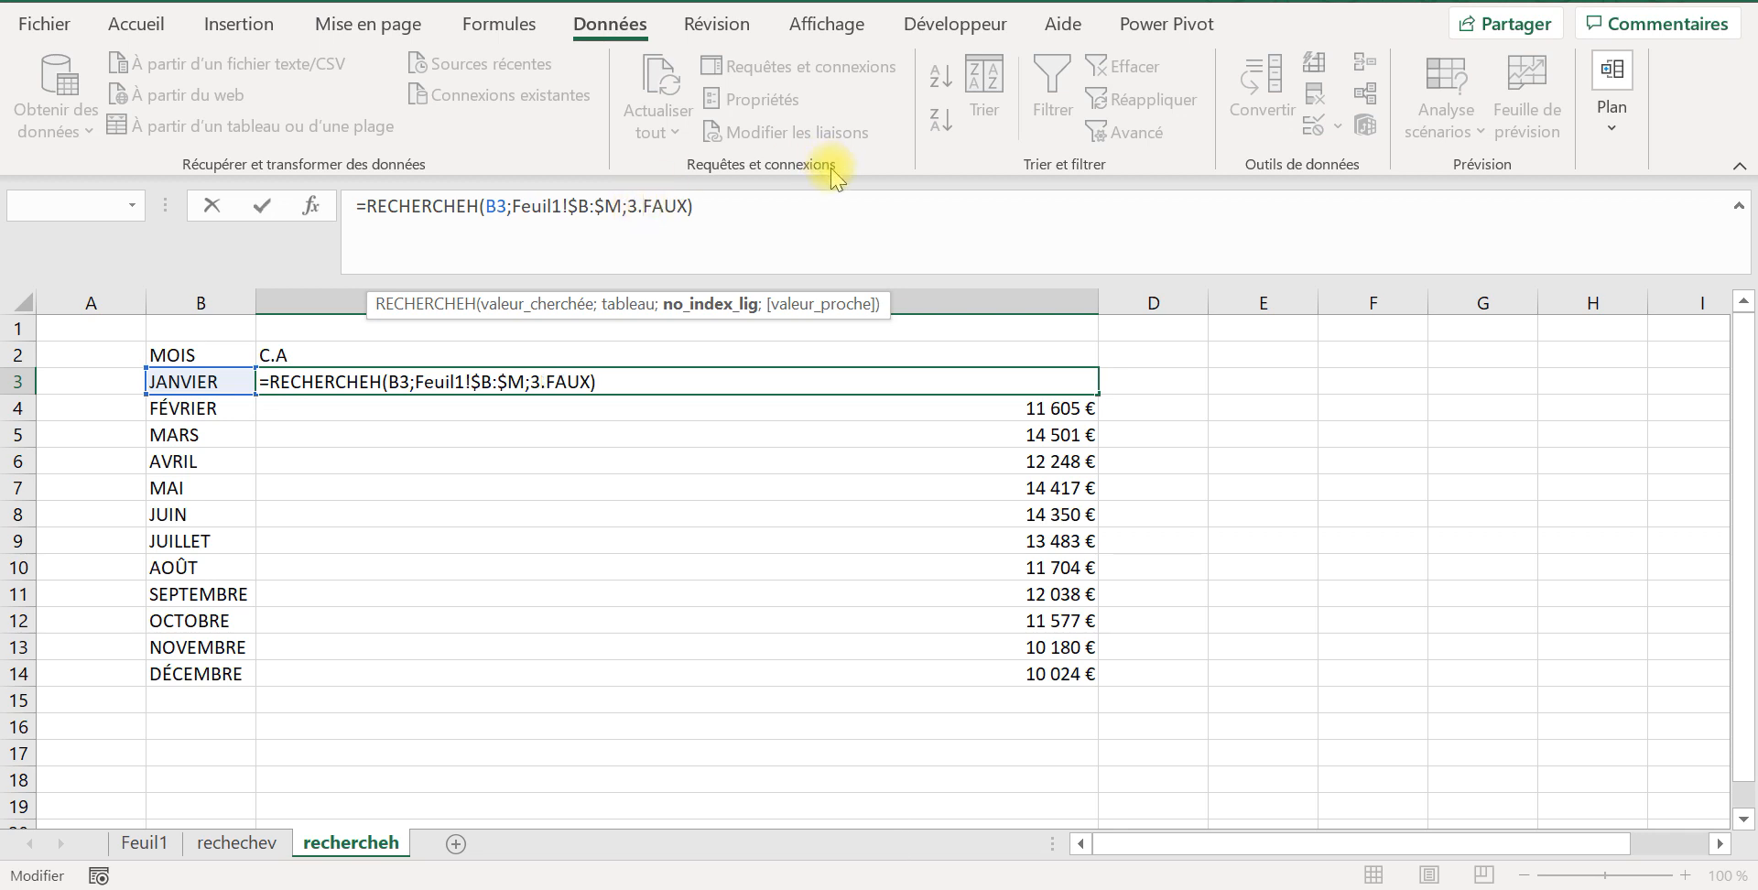
key("BackSpace")
key("Caps_Lock")
type(";")
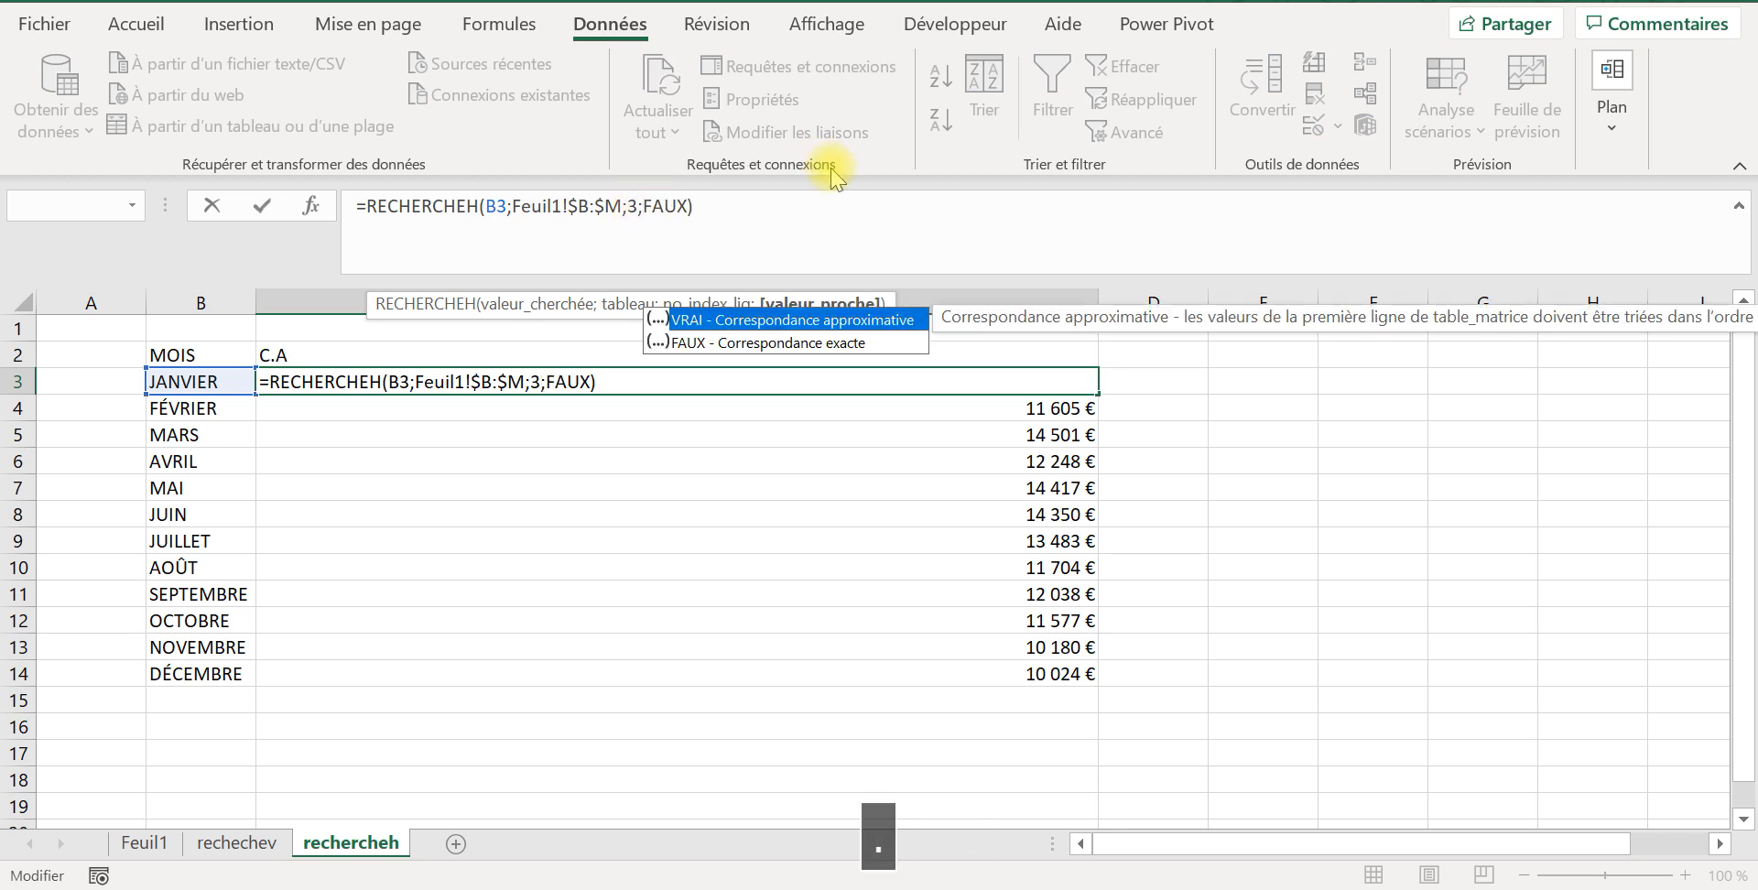
key("Return")
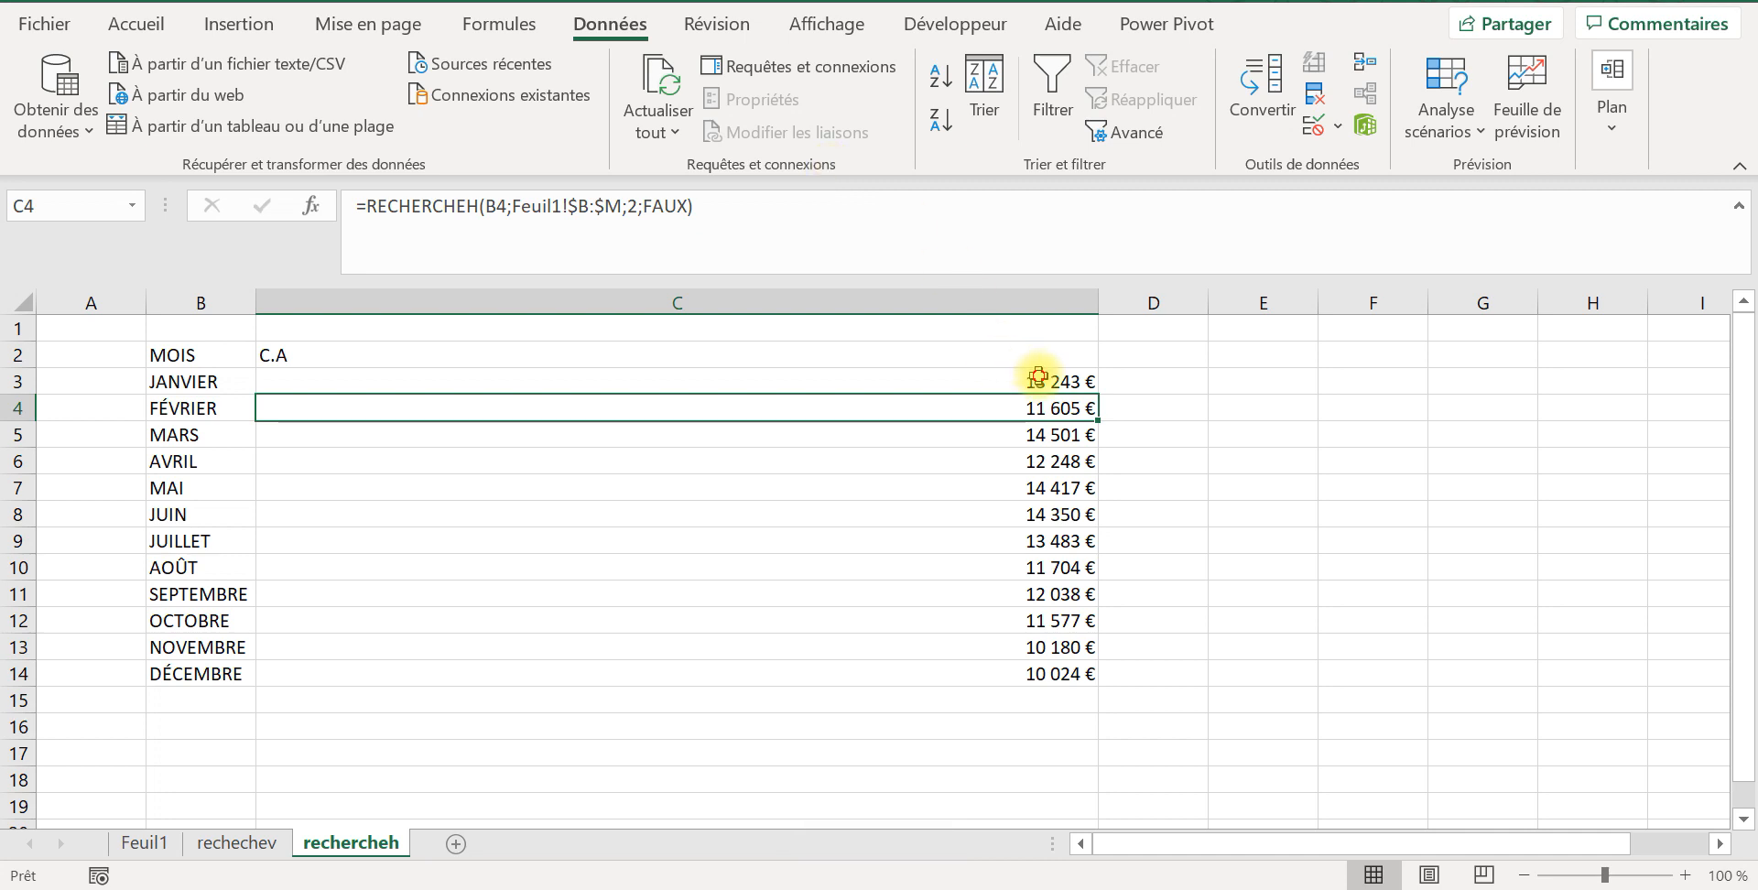
Step: Fill the C3 formula with row index 3 down through December in C14
left_click(1039, 378)
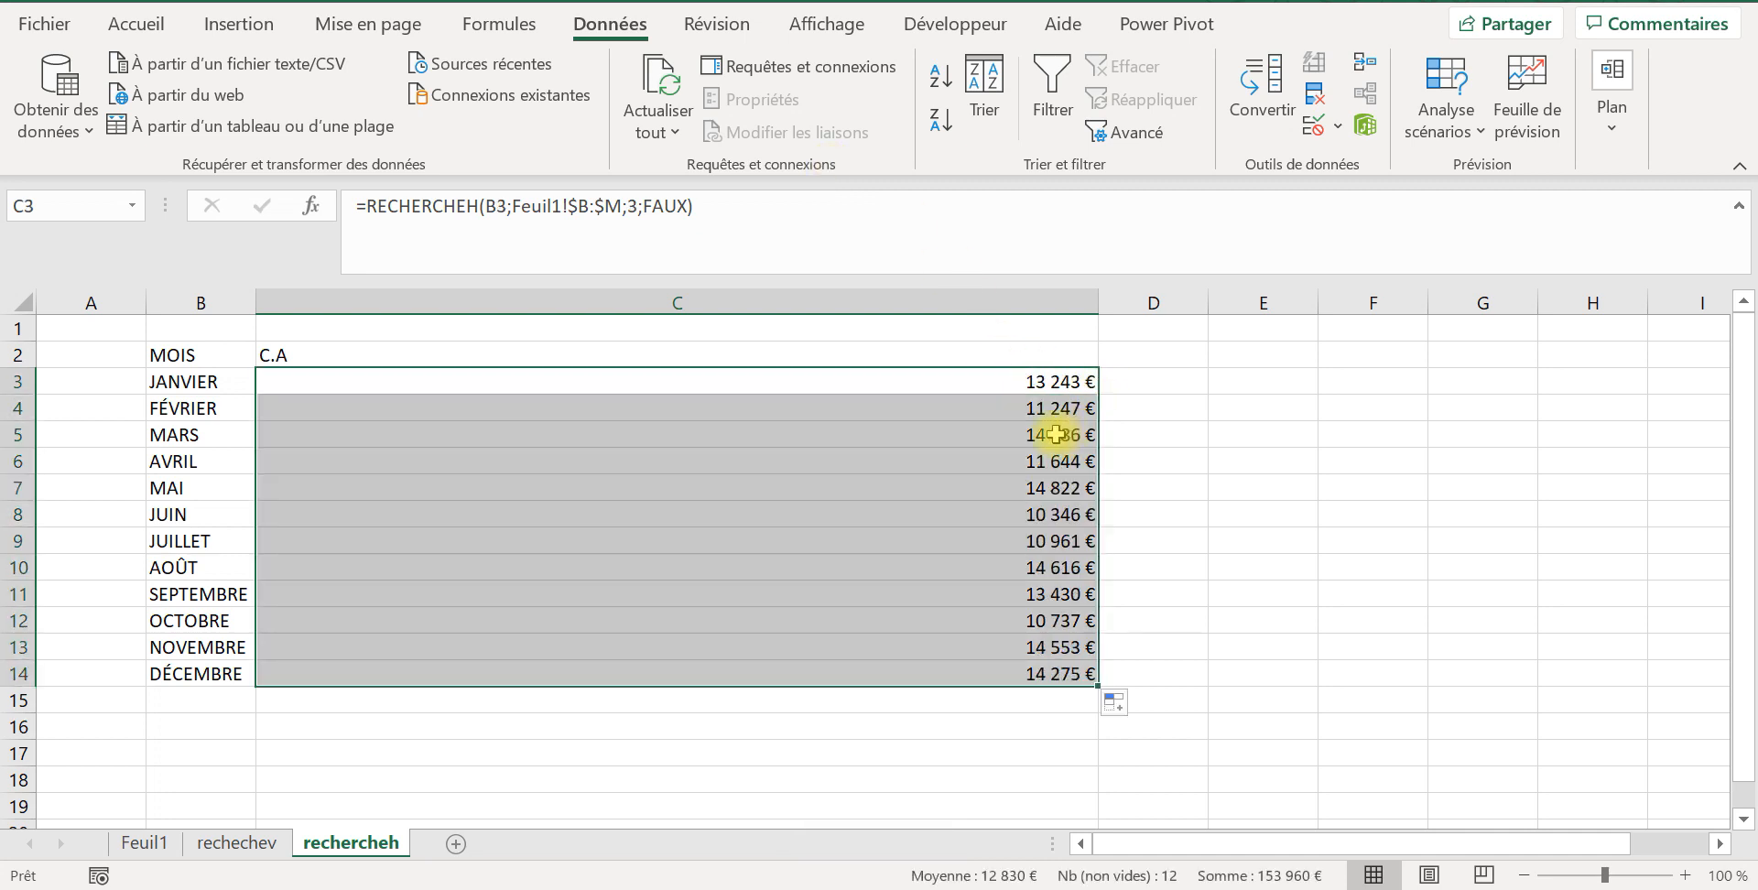
left_click(1035, 408)
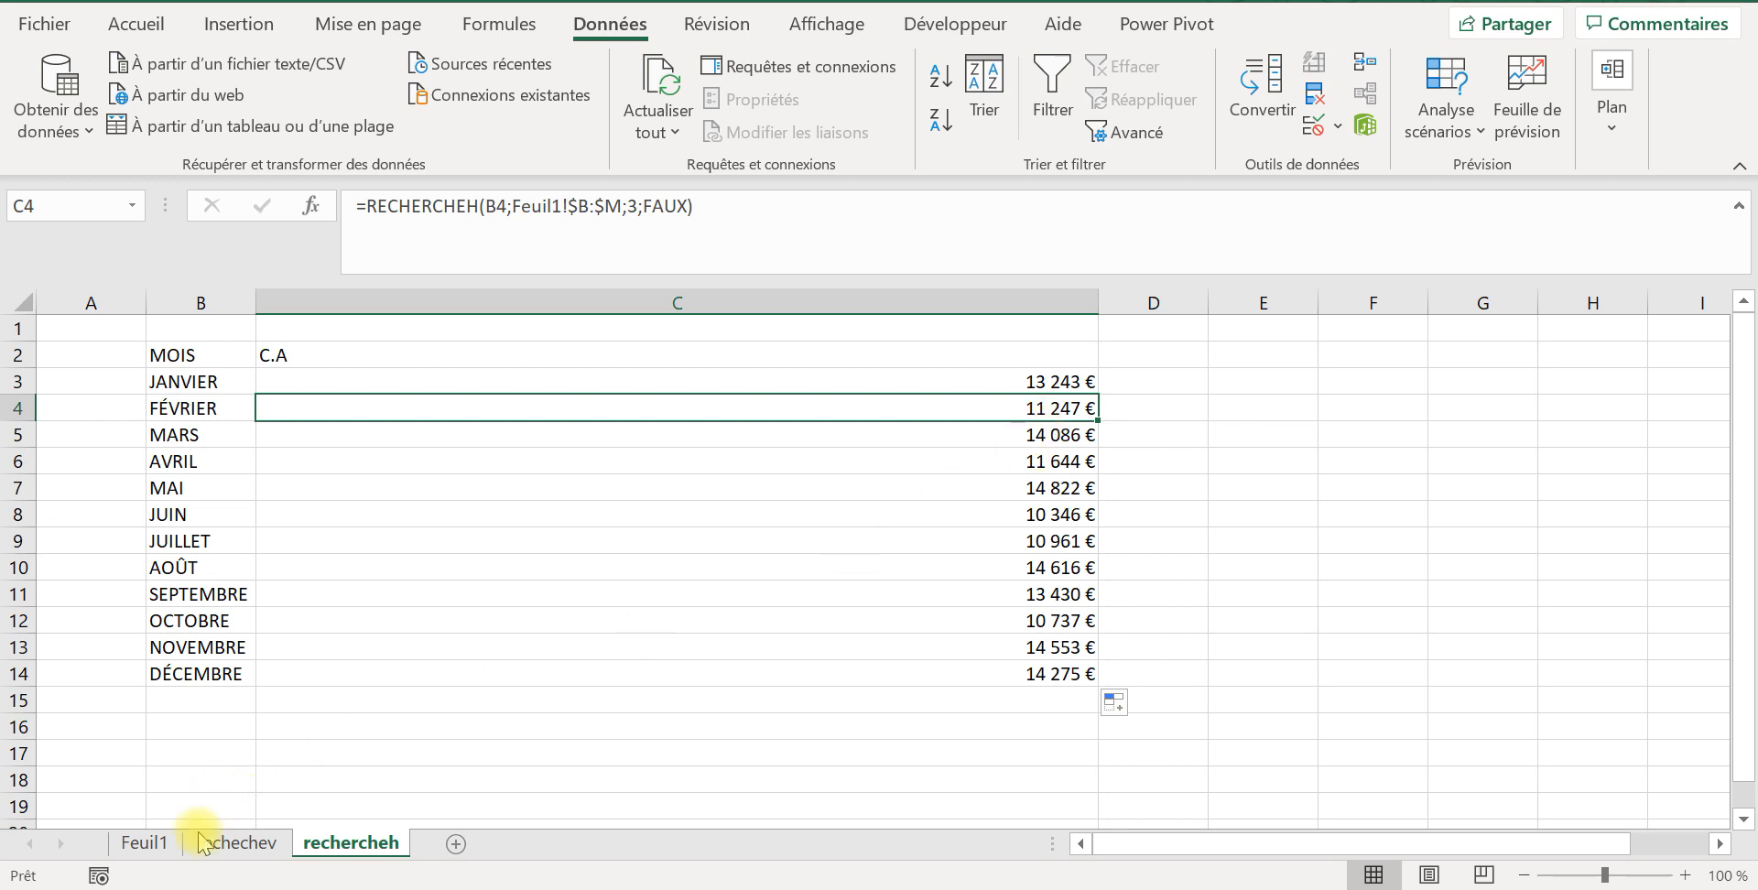
Step: Compare the January and February lookups on rechercheh with row 3 of Feuil1
left_click(147, 842)
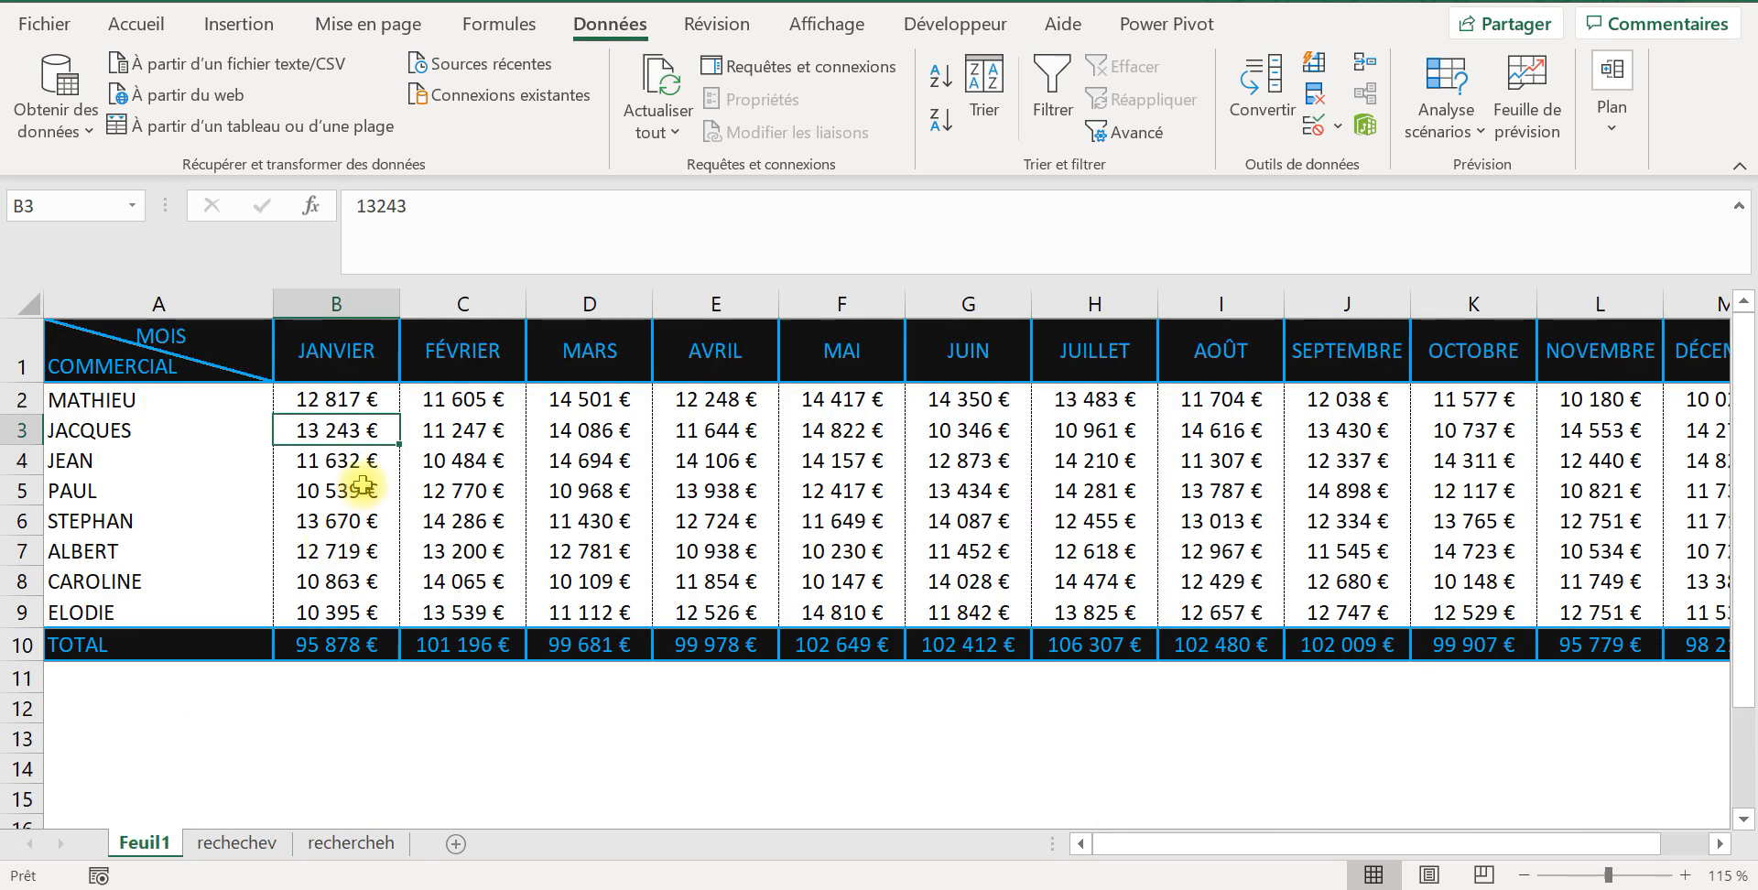
left_click(437, 436)
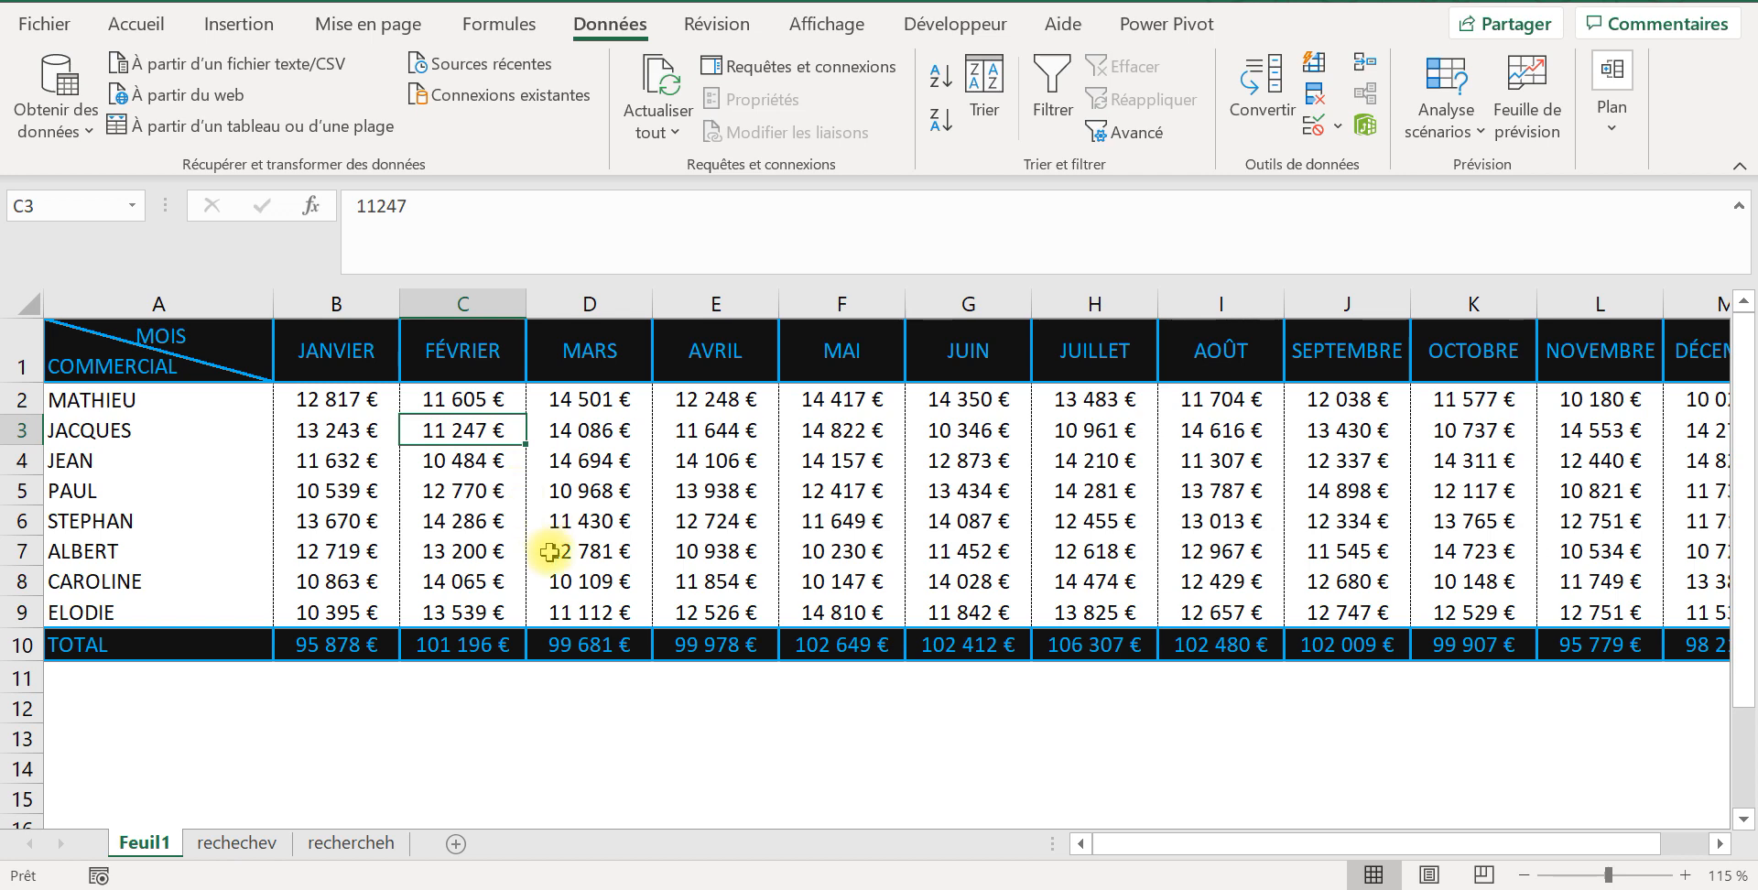
left_click(350, 842)
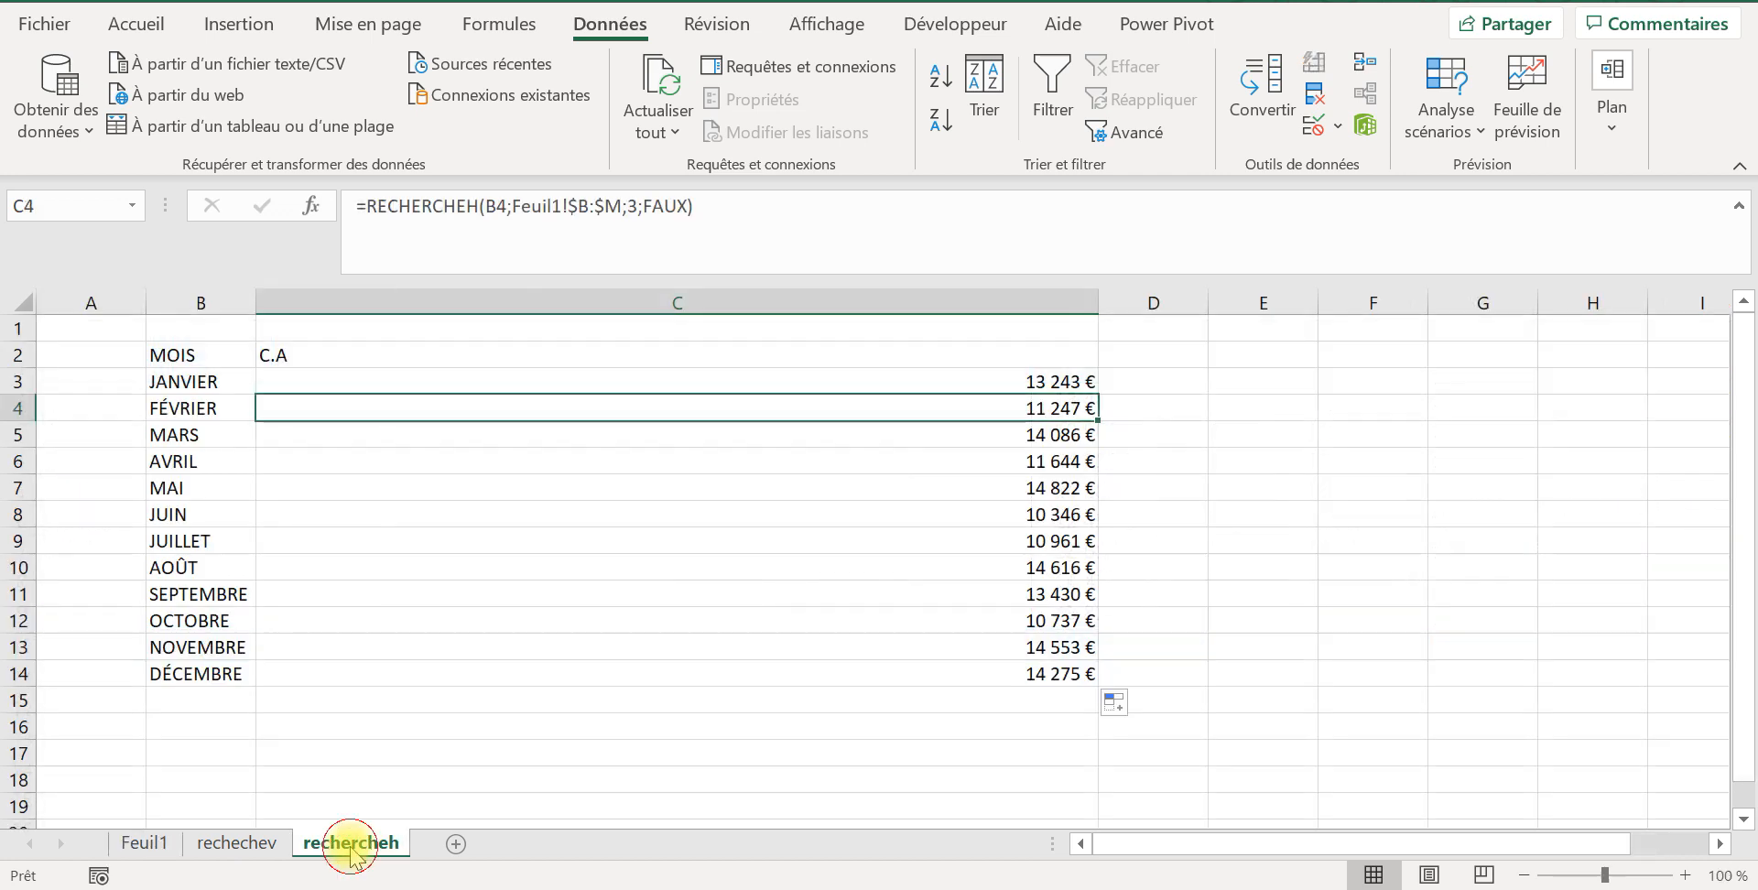
left_click(1017, 378)
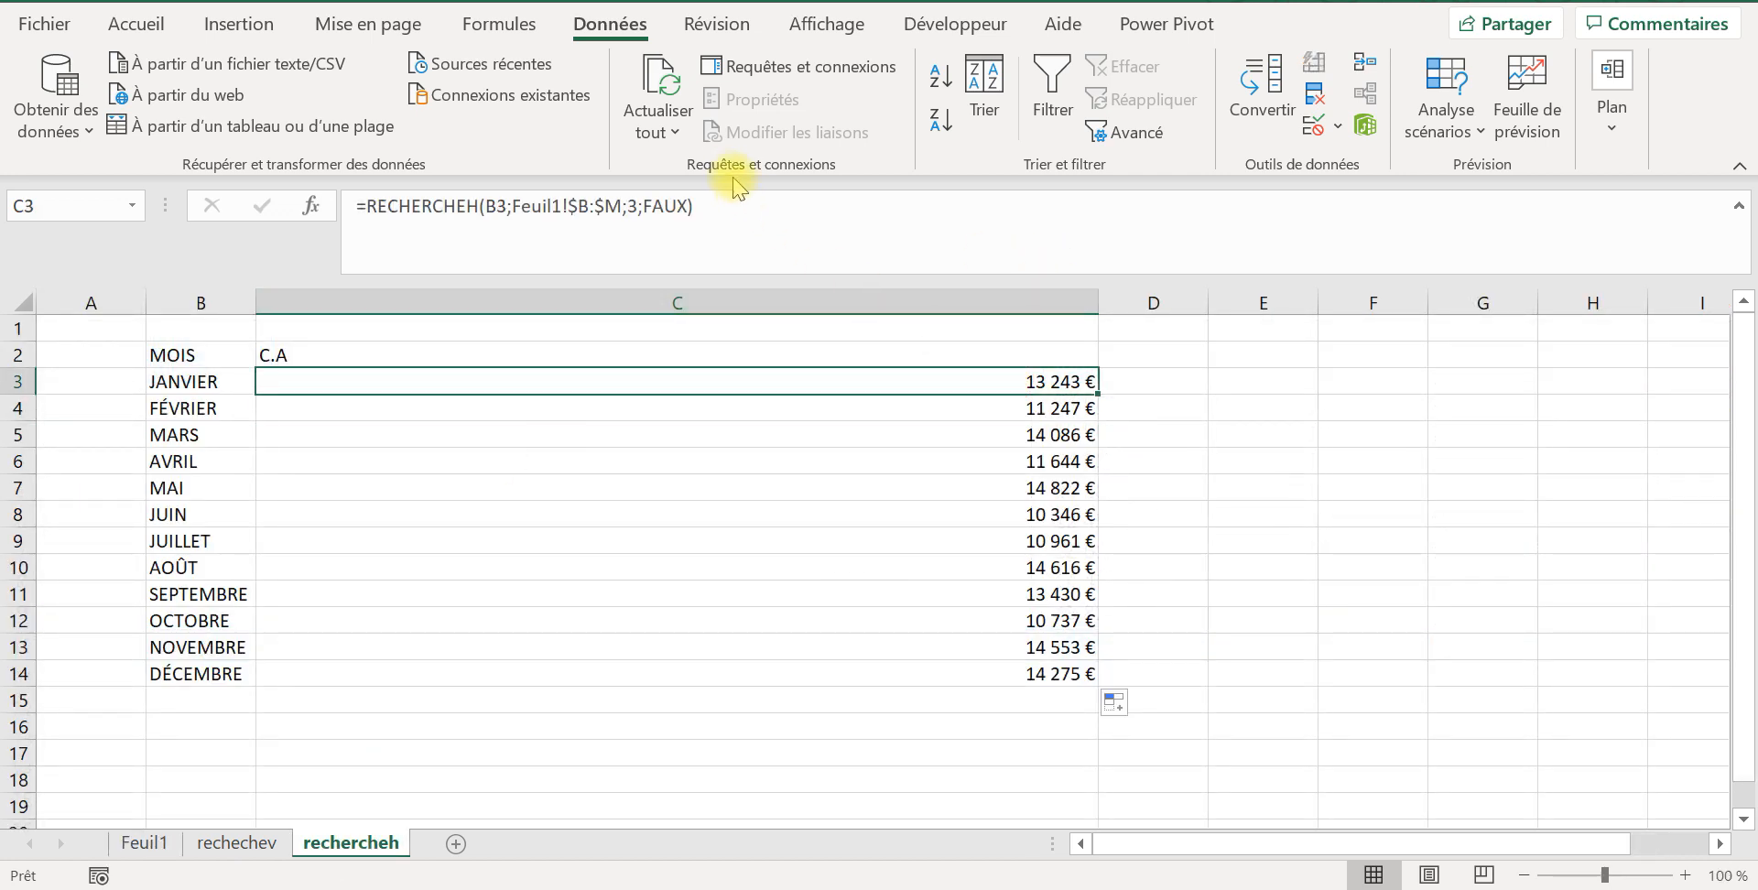
Step: Set the RECHERCHEH row index in C3 of rechercheh to 10 and fill the formula down through December in C14
left_click(639, 203)
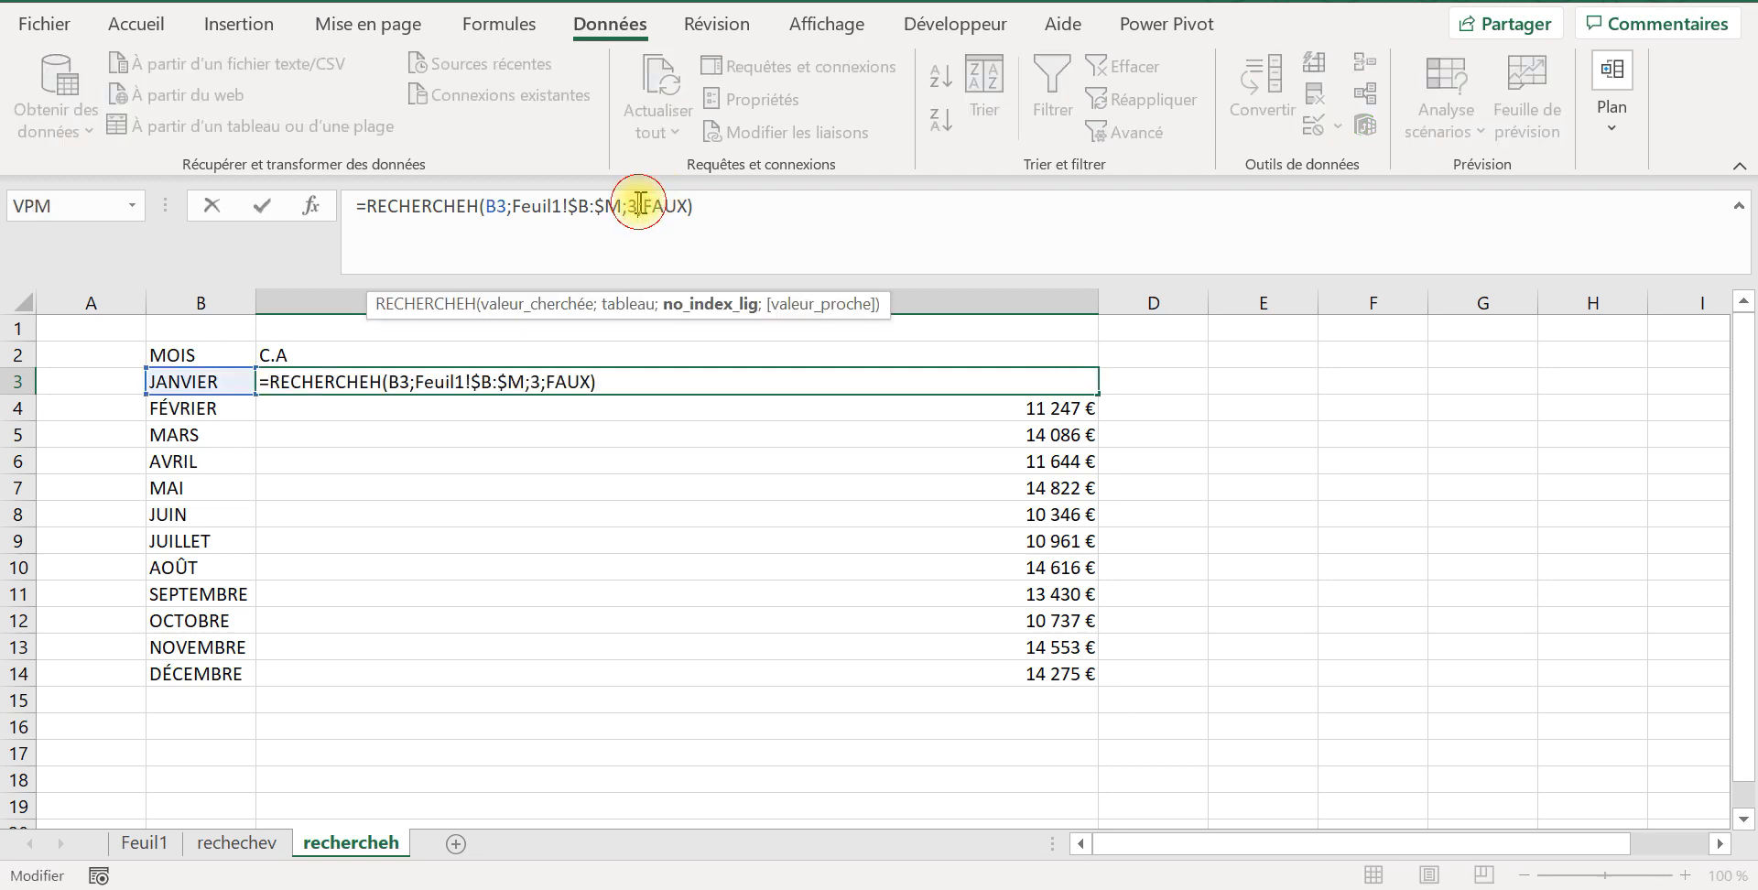
key("BackSpace")
type("&à")
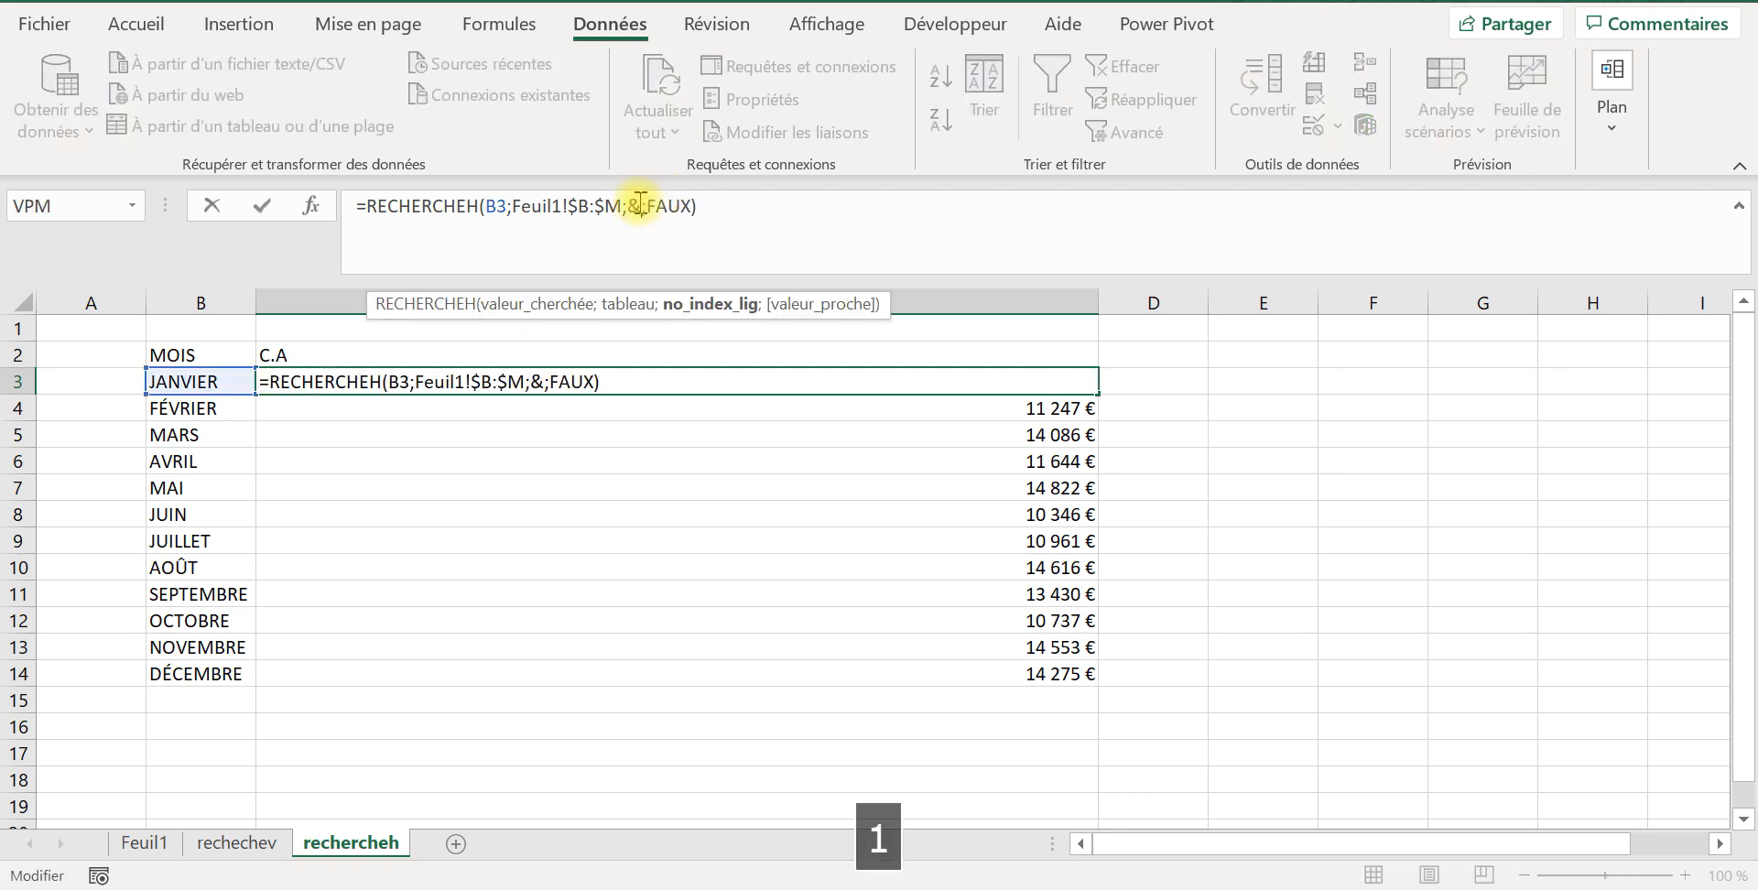
key("BackSpace")
key("BackSpace")
key("Caps_Lock")
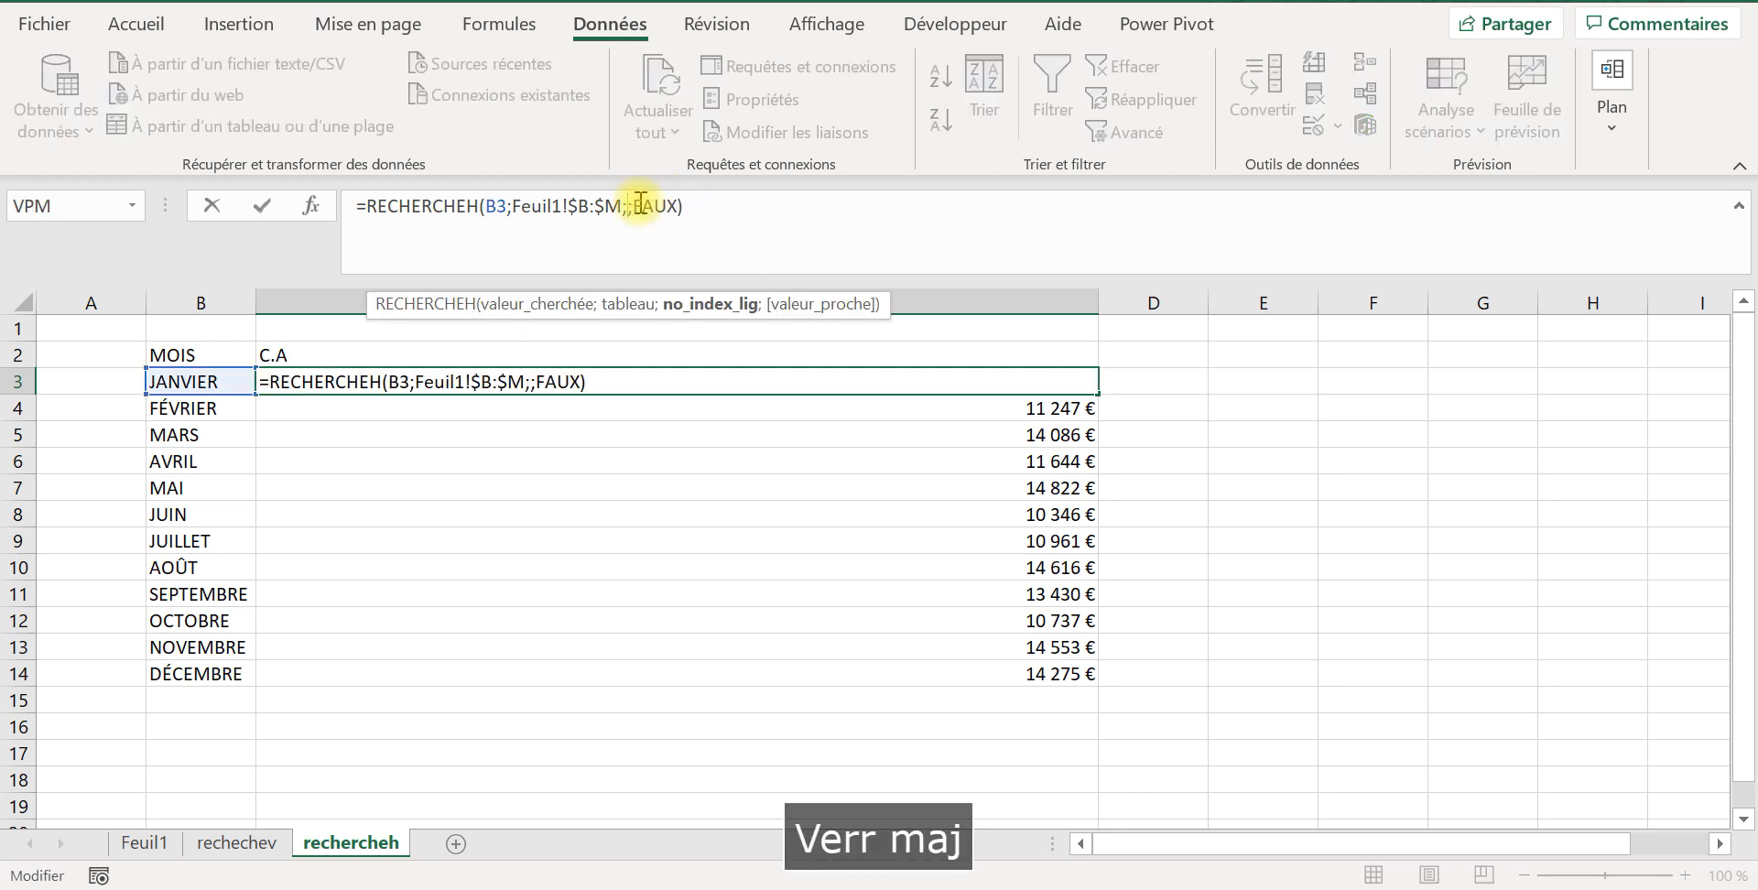
type("10")
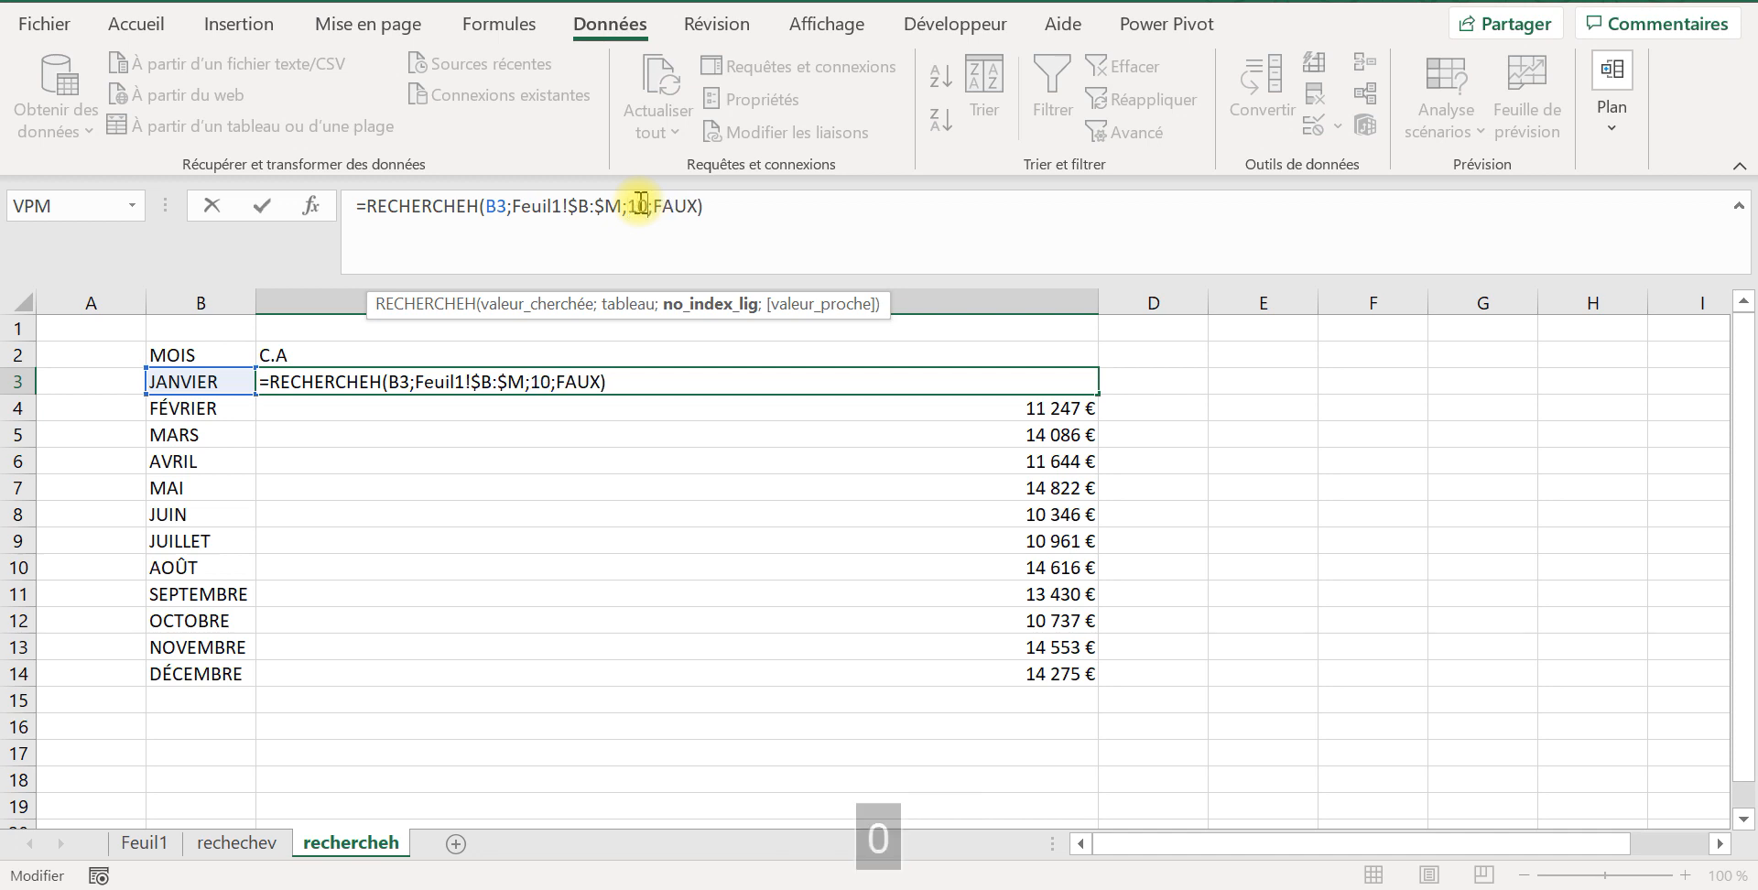
key("Return")
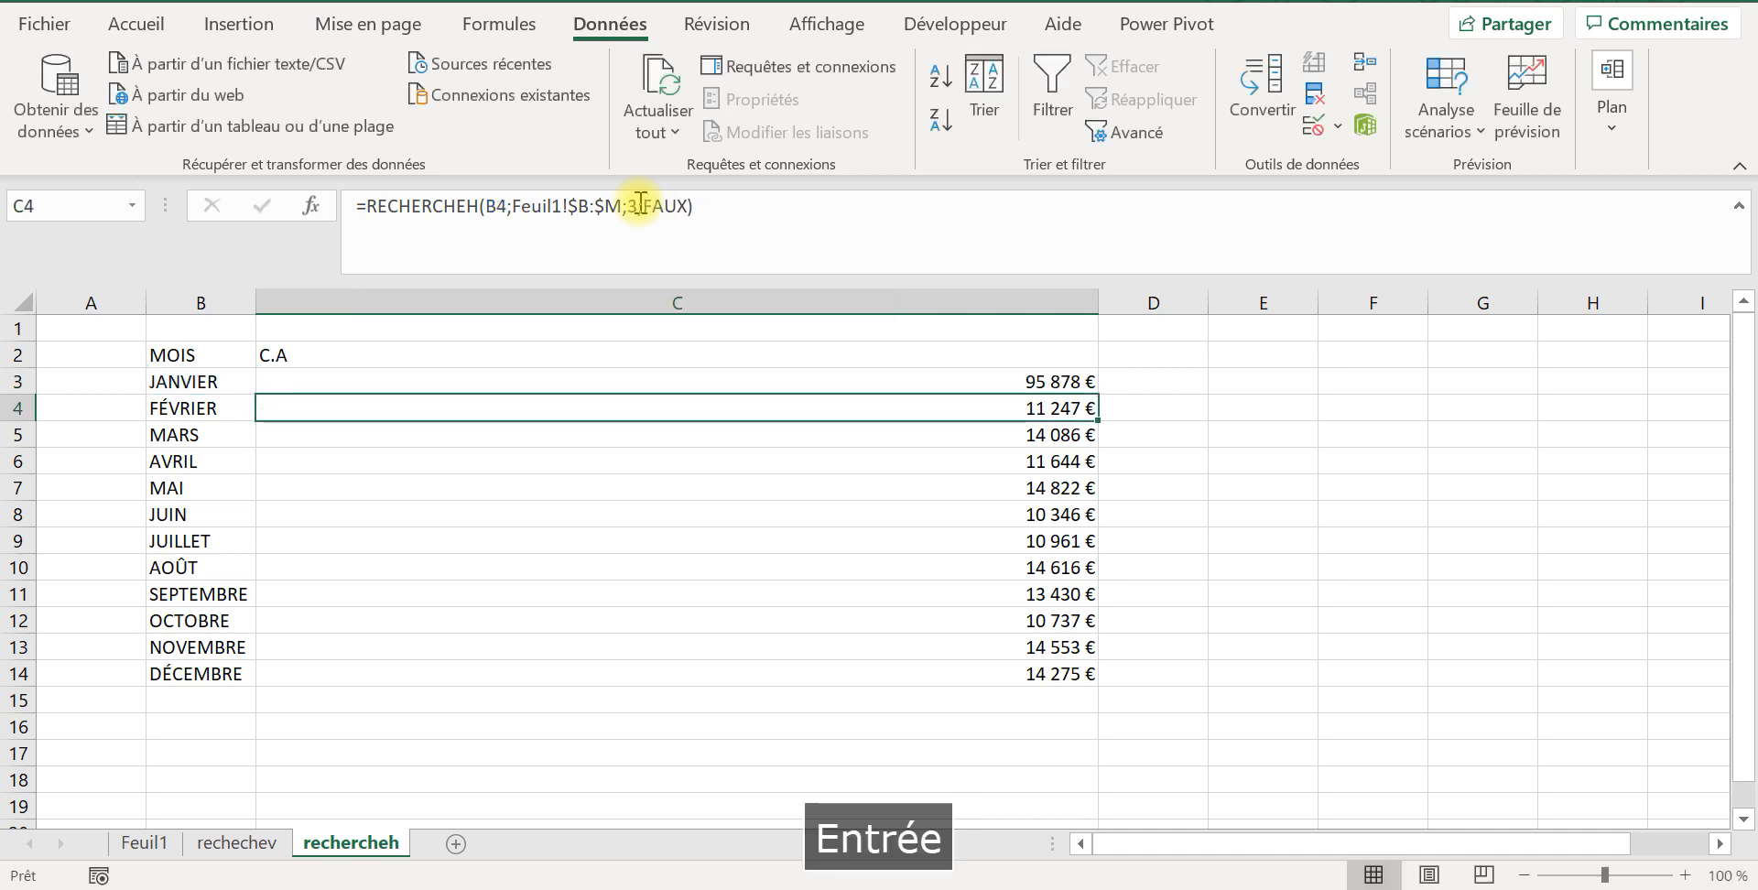
left_click(1062, 381)
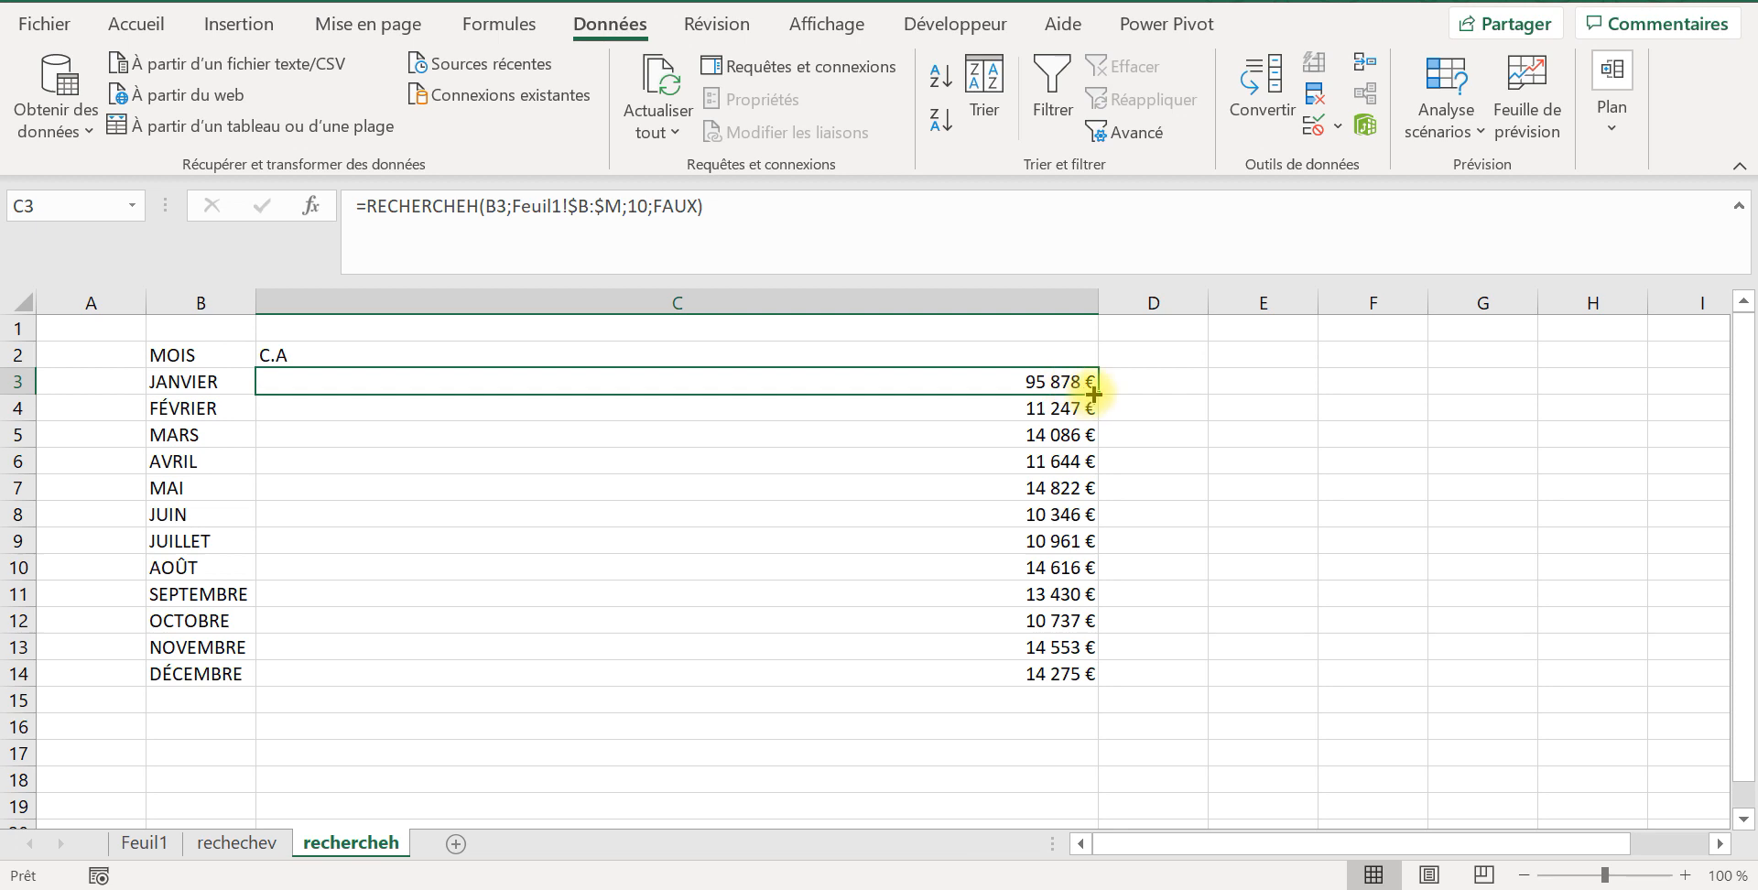
double_click(1095, 395)
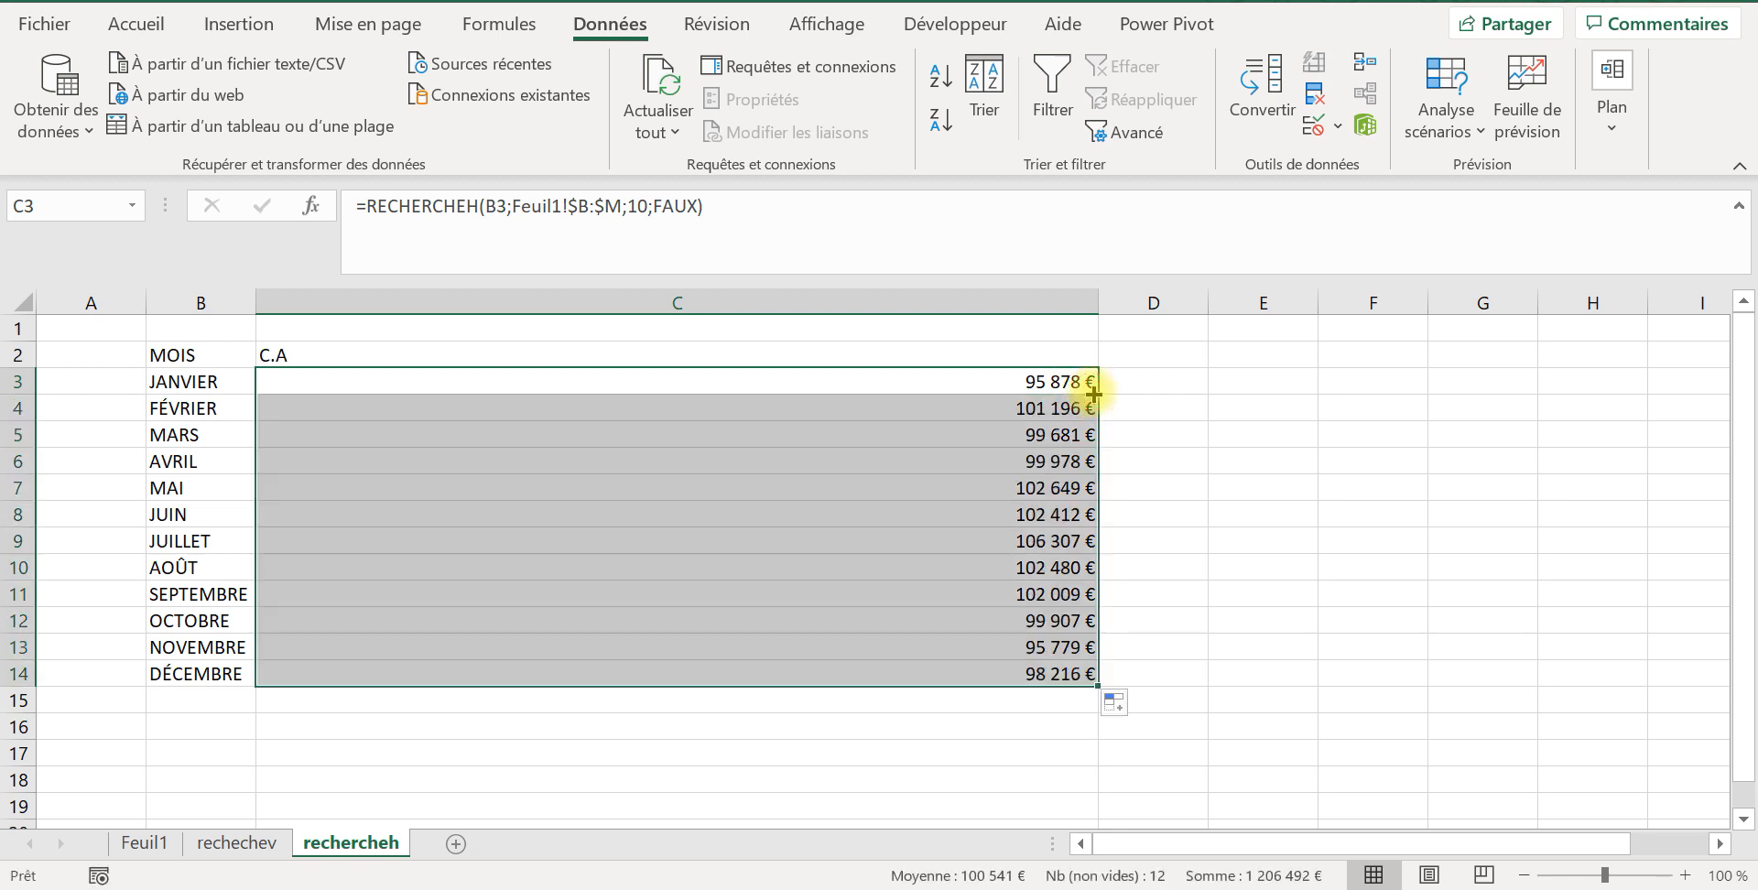